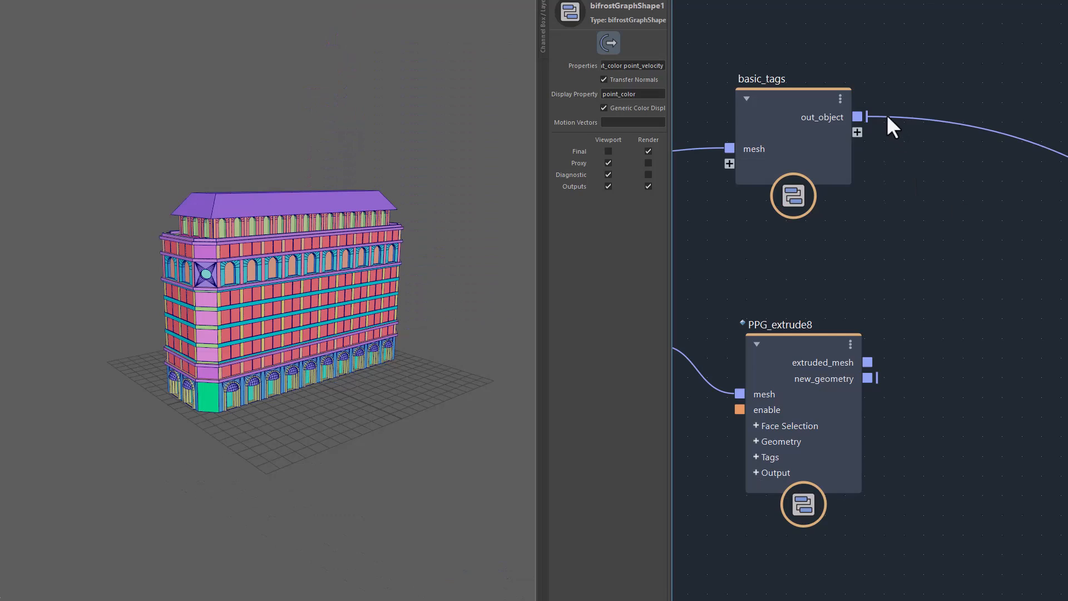
Reroute the outgoing wire from the basic_tags node's out_object to the output of the PPG_extrude8 node.
{"action": "left_click_drag", "start_coordinate": [888, 117], "coordinate": [917, 334]}
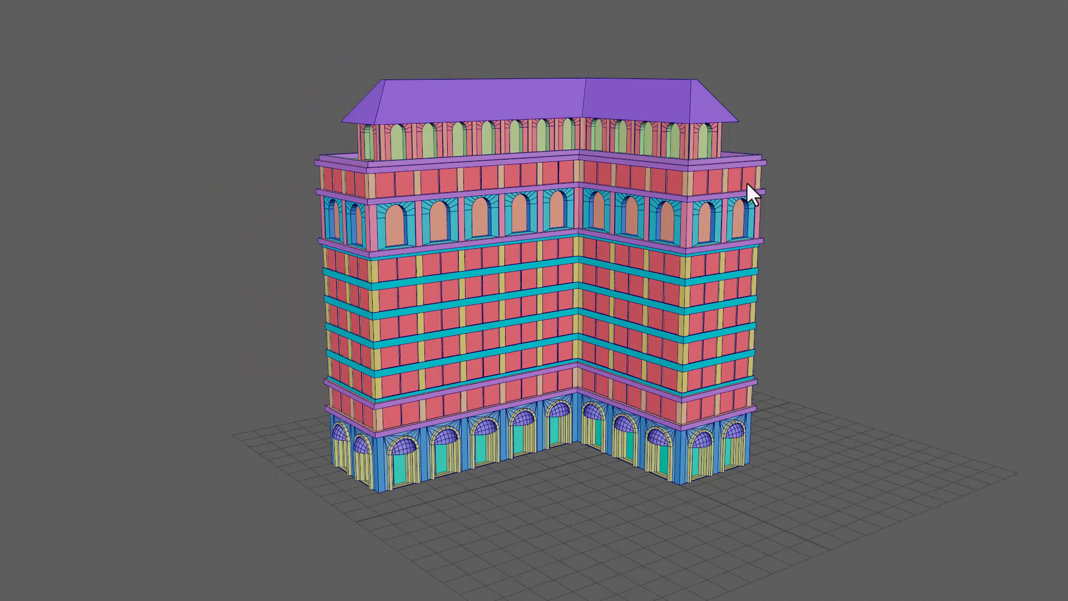
Select the front face of the L-shaped building's near wing and move it forward to make the wing deeper.
{"action": "mouse_move", "coordinate": [532, 370]}
{"action": "left_mouse_down", "text": "alt"}
{"action": "mouse_move", "coordinate": [708, 390]}
{"action": "mouse_move", "coordinate": [393, 376]}
{"action": "mouse_move", "coordinate": [548, 375]}
{"action": "left_mouse_up", "text": "alt"}
{"action": "left_click", "coordinate": [715, 339]}
{"action": "key", "text": "F11"}
{"action": "left_click", "coordinate": [453, 302]}
{"action": "key", "text": "w"}
{"action": "mouse_move", "coordinate": [525, 330]}
{"action": "left_mouse_down"}
{"action": "mouse_move", "coordinate": [575, 360]}
{"action": "mouse_move", "coordinate": [522, 345]}
{"action": "left_mouse_up"}
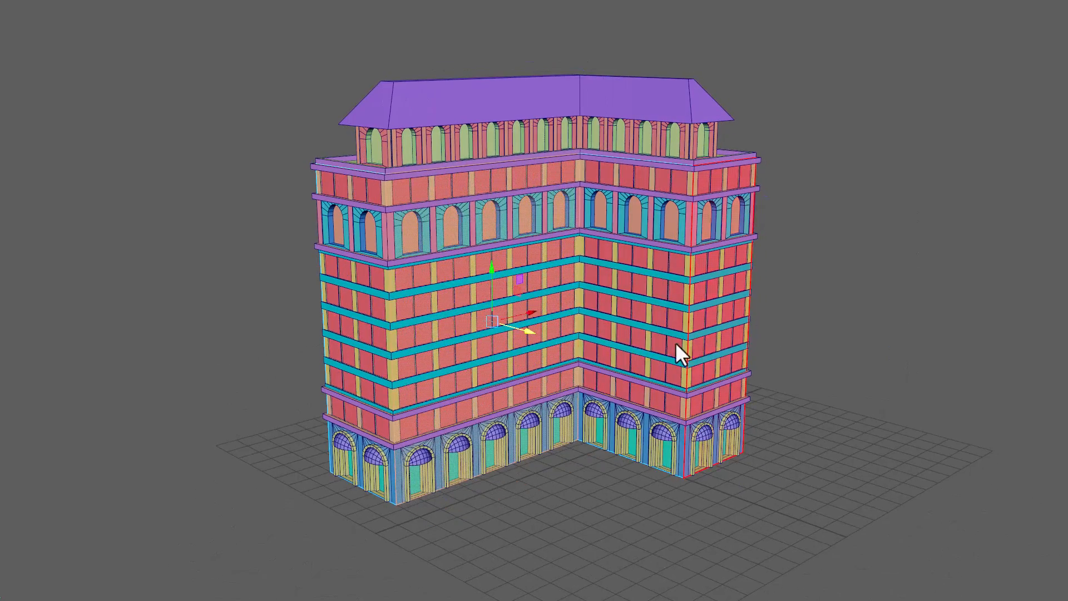
Move the inner face and the end face of the L-shaped building's other wing to change its width and length.
{"action": "left_click", "coordinate": [672, 329]}
{"action": "left_click_drag", "start_coordinate": [651, 312], "coordinate": [605, 321]}
{"action": "left_click_drag", "start_coordinate": [718, 393], "coordinate": [576, 384], "text": "alt"}
{"action": "left_click", "coordinate": [701, 342]}
{"action": "left_click_drag", "start_coordinate": [752, 336], "coordinate": [775, 362]}
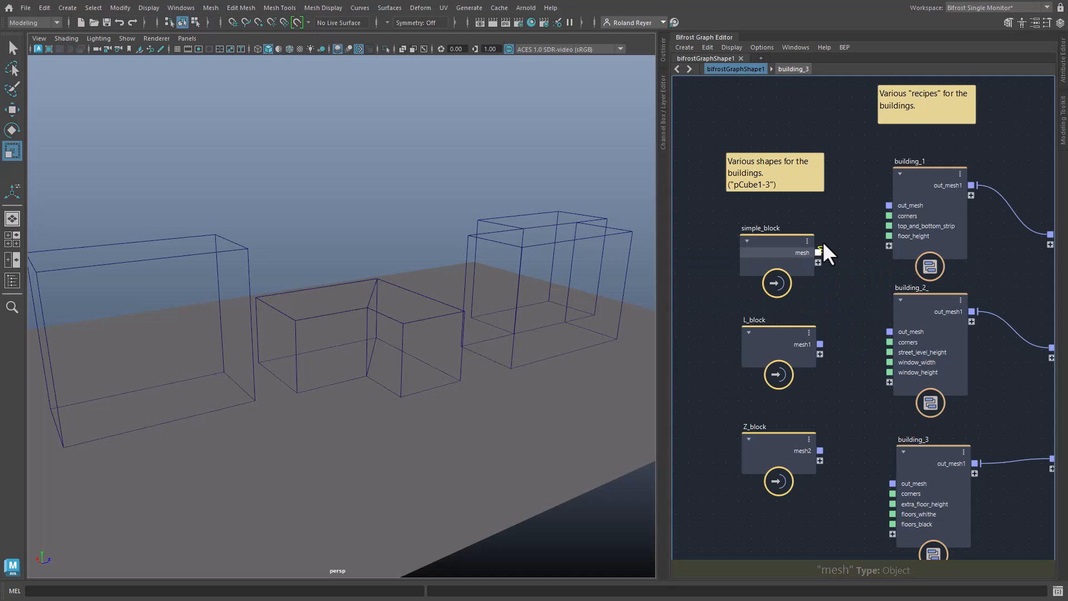
Connect simple_block to building_3, Z_block to building_1 and L_block to building_2 through their out_mesh inputs.
{"action": "left_click_drag", "start_coordinate": [817, 252], "coordinate": [892, 484]}
{"action": "left_click_drag", "start_coordinate": [820, 450], "coordinate": [891, 205]}
{"action": "left_click_drag", "start_coordinate": [819, 344], "coordinate": [888, 332]}
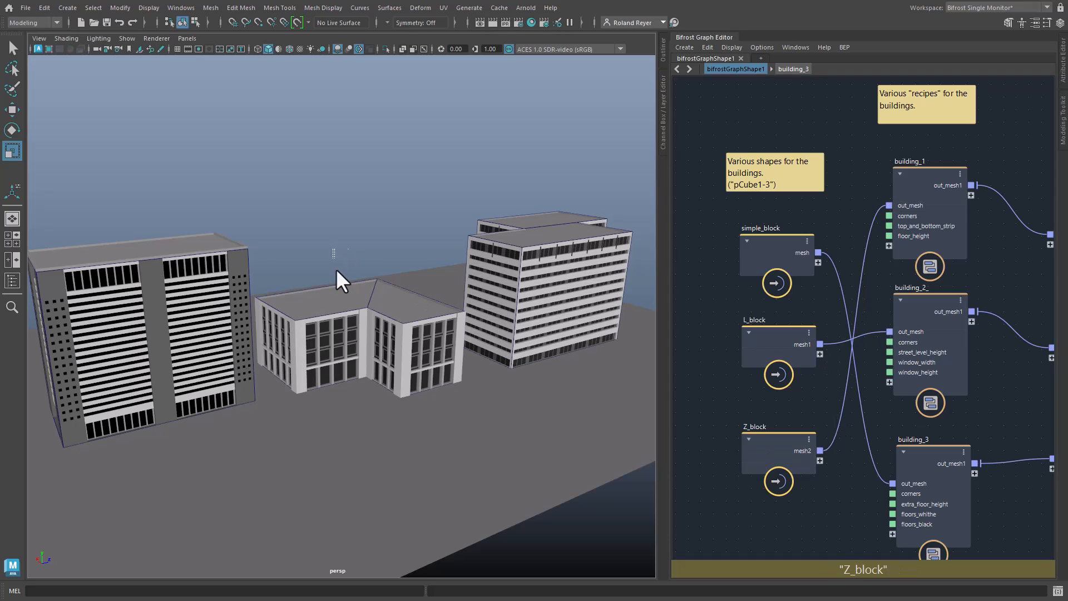
Select the middle L-shaped building and change its height and footprint with the transform handles.
{"action": "left_click", "coordinate": [347, 322]}
{"action": "left_click_drag", "start_coordinate": [347, 322], "coordinate": [349, 266]}
{"action": "left_click_drag", "start_coordinate": [315, 346], "coordinate": [312, 344]}
{"action": "left_click_drag", "start_coordinate": [380, 351], "coordinate": [519, 415]}
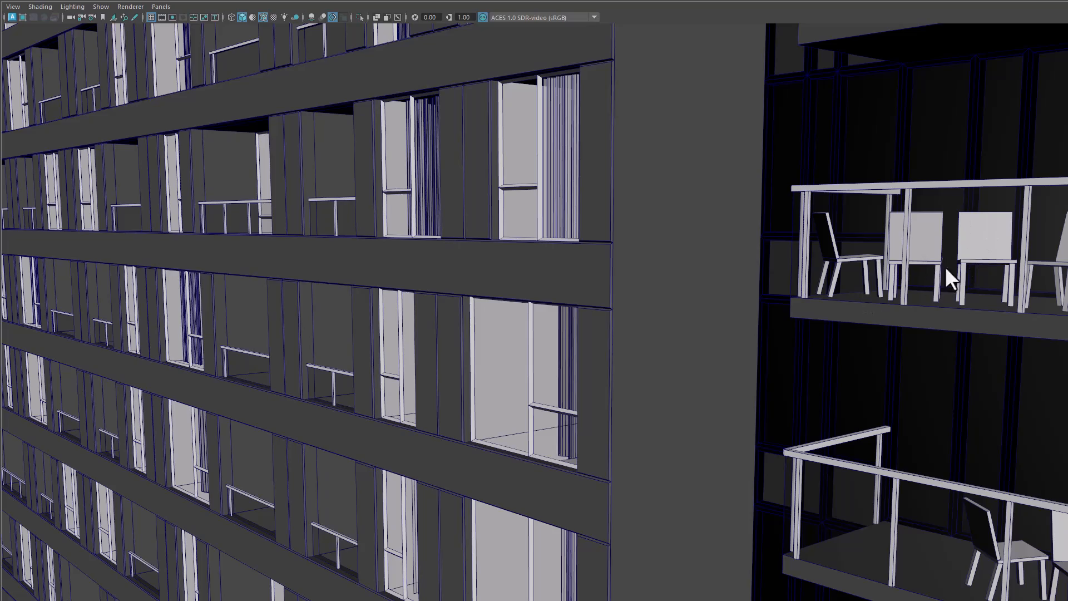
Examine the rooms, curtains, railings and balcony furniture behind the facade's windows from several angles.
{"action": "left_click_drag", "start_coordinate": [457, 455], "coordinate": [559, 372], "text": "alt"}
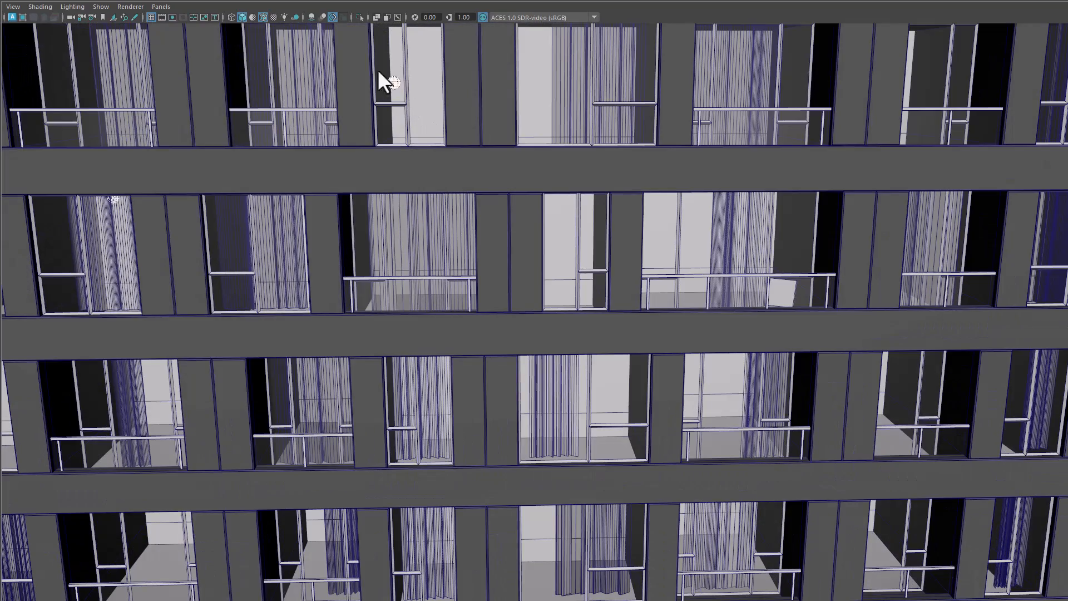
{"action": "left_click_drag", "start_coordinate": [597, 356], "coordinate": [623, 387], "text": "alt"}
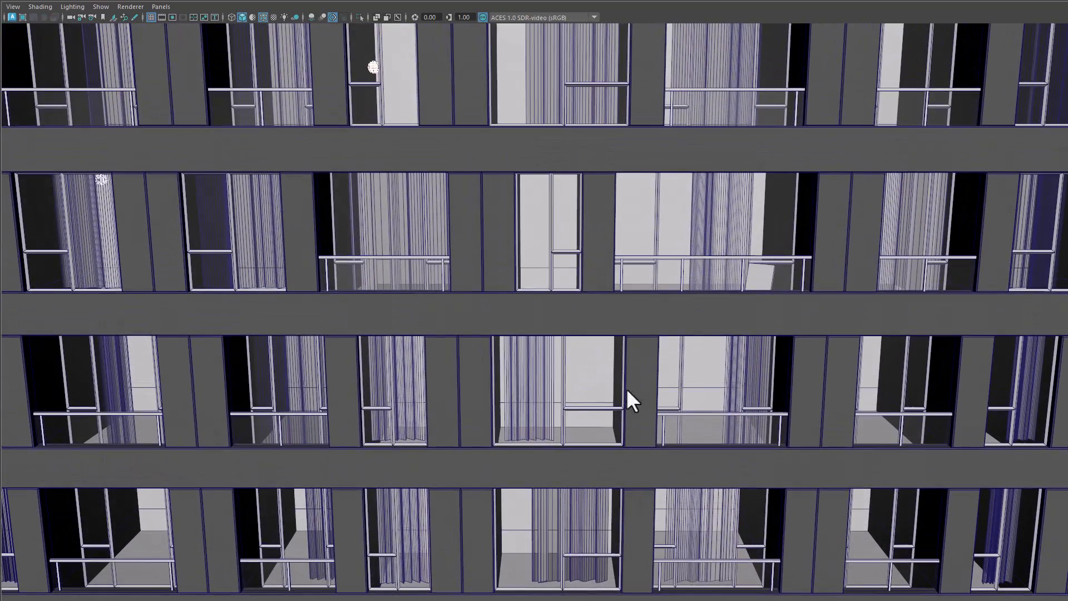
{"action": "left_click_drag", "start_coordinate": [714, 458], "coordinate": [693, 464], "text": "alt"}
{"action": "left_click_drag", "start_coordinate": [618, 376], "coordinate": [604, 427], "text": "alt"}
{"action": "right_click_drag", "start_coordinate": [603, 425], "coordinate": [678, 426], "text": "alt"}
{"action": "left_click_drag", "start_coordinate": [676, 422], "coordinate": [667, 455], "text": "alt"}
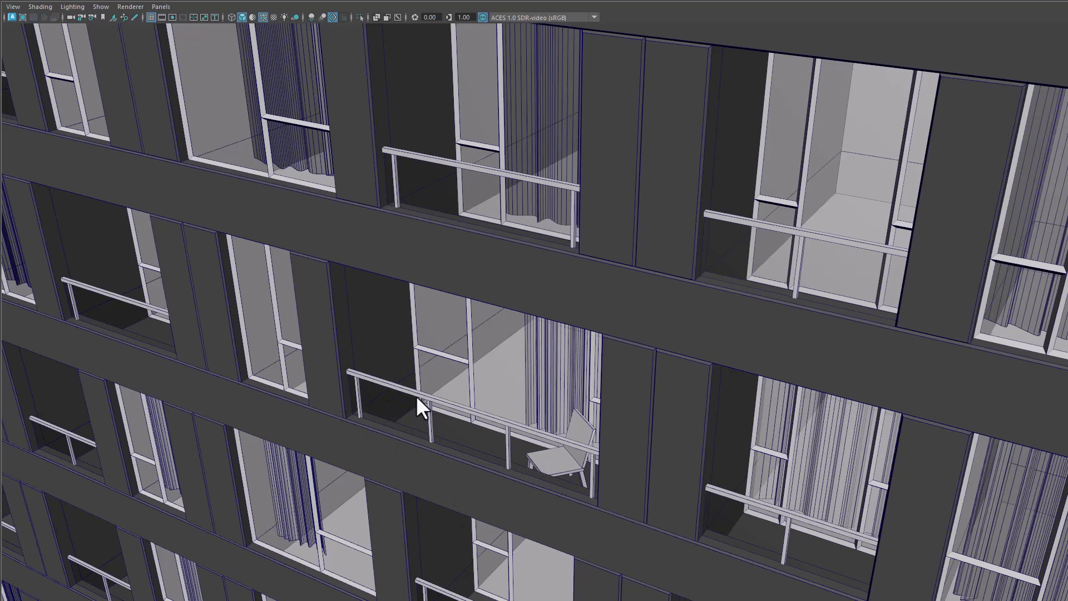
{"action": "left_click_drag", "start_coordinate": [514, 418], "coordinate": [569, 457], "text": "alt"}
{"action": "mouse_move", "coordinate": [569, 455]}
{"action": "right_mouse_down", "text": "alt"}
{"action": "mouse_move", "coordinate": [546, 458]}
{"action": "mouse_move", "coordinate": [578, 464]}
{"action": "right_mouse_up", "text": "alt"}
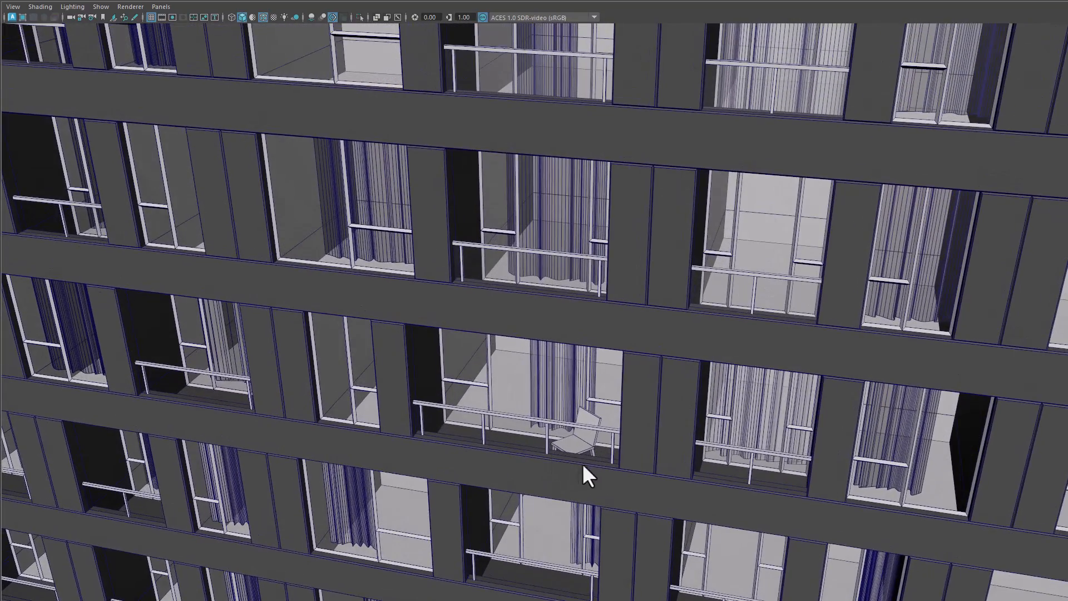
{"action": "middle_click_drag", "start_coordinate": [568, 496], "coordinate": [562, 446], "text": "alt"}
{"action": "left_click_drag", "start_coordinate": [561, 445], "coordinate": [530, 461], "text": "alt"}
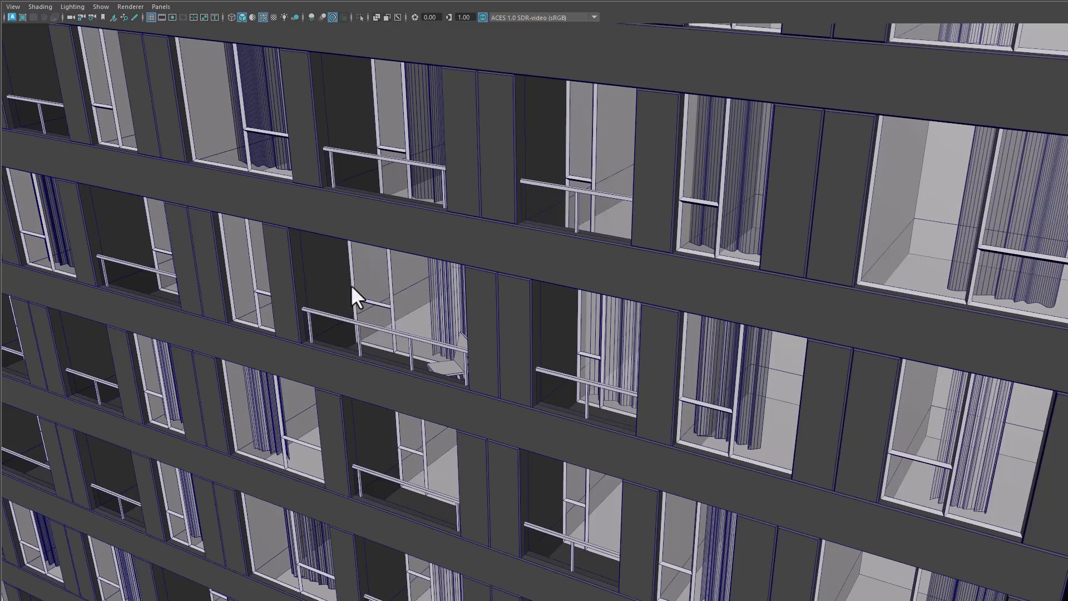
{"action": "right_click_drag", "start_coordinate": [530, 397], "coordinate": [423, 336], "text": "alt"}
{"action": "middle_click_drag", "start_coordinate": [422, 336], "coordinate": [513, 386], "text": "alt"}
{"action": "middle_click_drag", "start_coordinate": [576, 461], "coordinate": [437, 391], "text": "alt"}
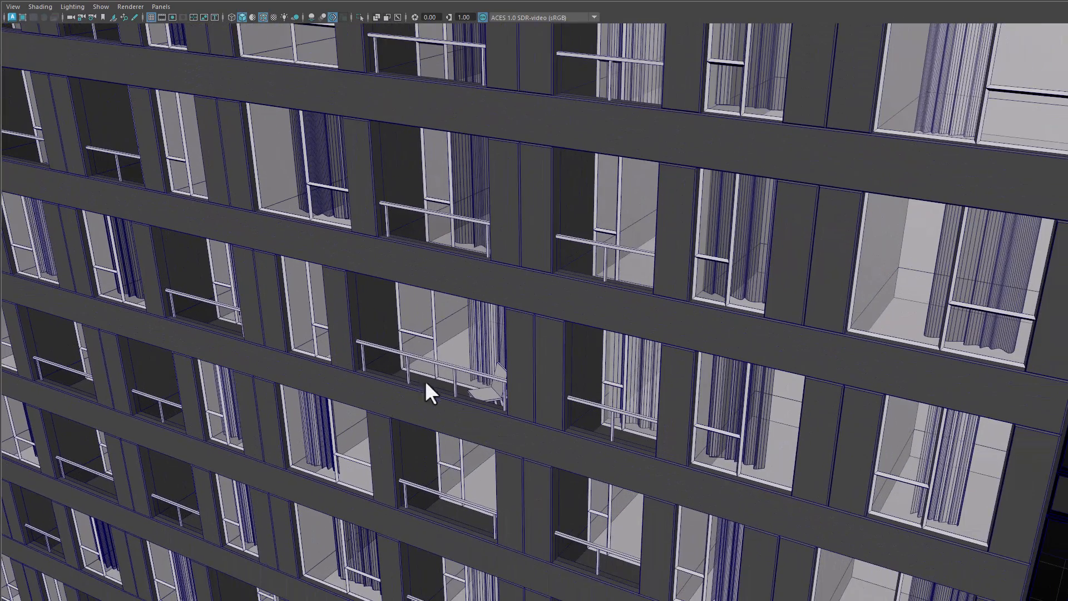
{"action": "left_click_drag", "start_coordinate": [446, 436], "coordinate": [442, 299], "text": "alt"}
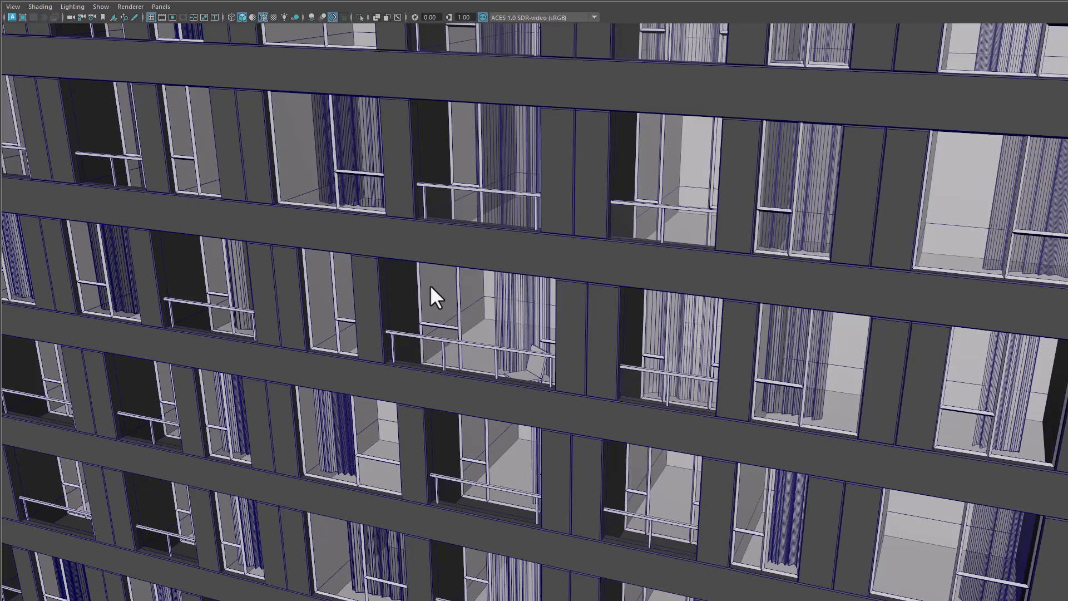
{"action": "left_click_drag", "start_coordinate": [525, 455], "coordinate": [489, 379], "text": "alt"}
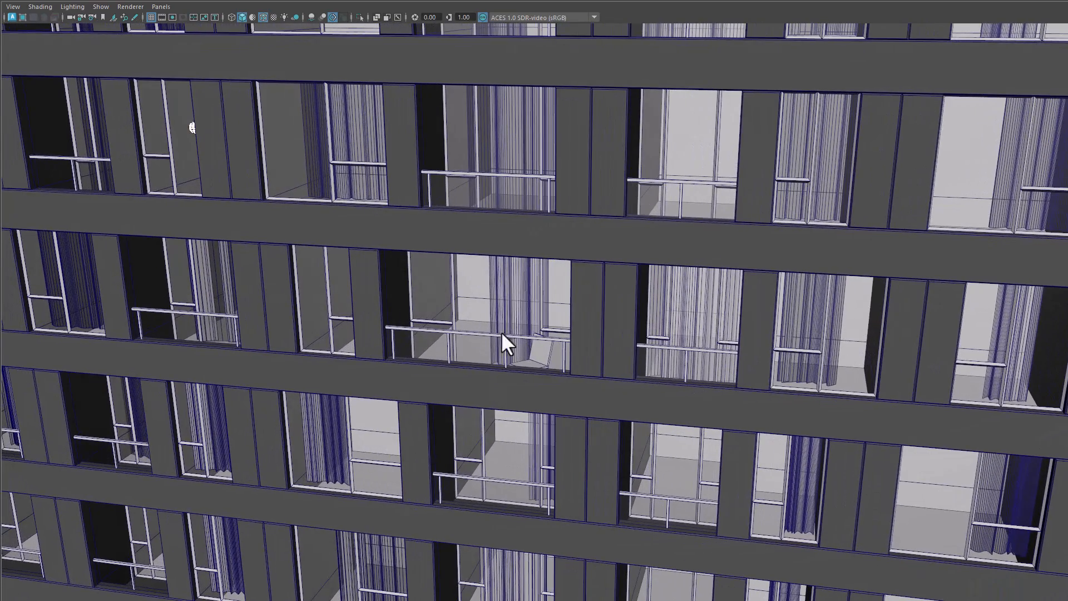
{"action": "left_click_drag", "start_coordinate": [599, 433], "coordinate": [586, 391], "text": "alt"}
{"action": "left_click_drag", "start_coordinate": [642, 412], "coordinate": [723, 401], "text": "alt"}
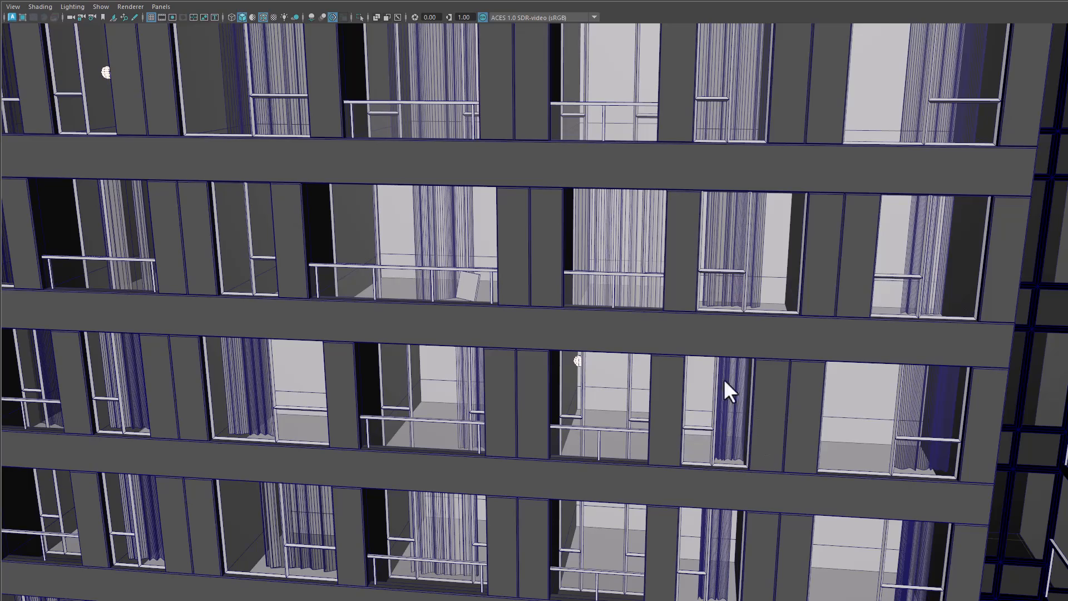
{"action": "left_click_drag", "start_coordinate": [555, 509], "coordinate": [599, 409], "text": "alt"}
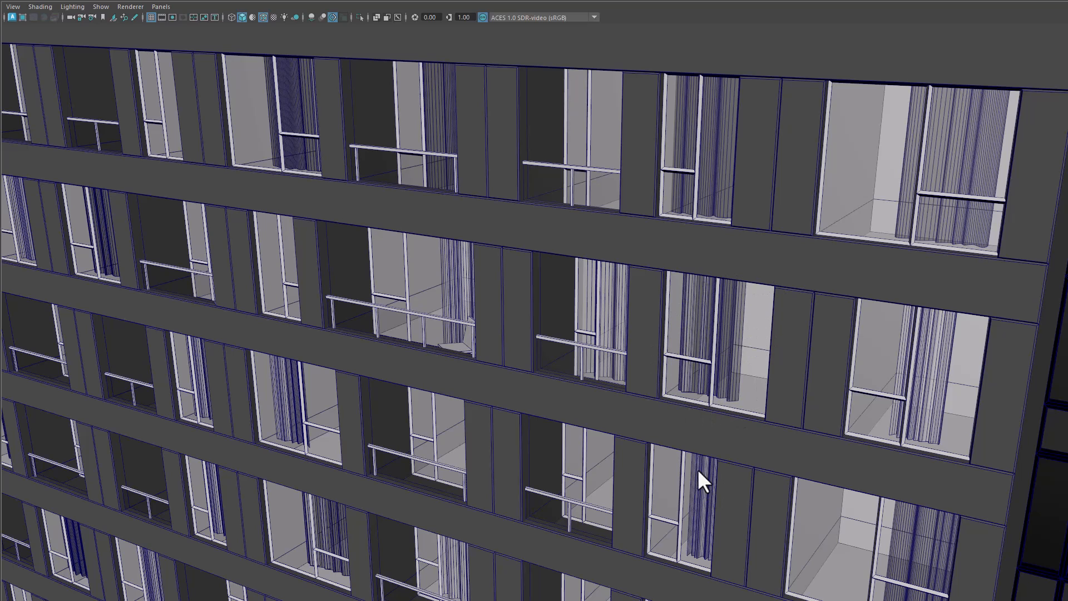
{"action": "left_click_drag", "start_coordinate": [706, 455], "coordinate": [732, 423], "text": "alt"}
View the whole apartment building and display it in X-ray to look through the facade.
{"action": "right_click_drag", "start_coordinate": [813, 432], "coordinate": [369, 406], "text": "alt"}
{"action": "left_click_drag", "start_coordinate": [368, 405], "coordinate": [568, 349], "text": "alt"}
{"action": "left_click_drag", "start_coordinate": [581, 280], "coordinate": [663, 119], "text": "alt"}
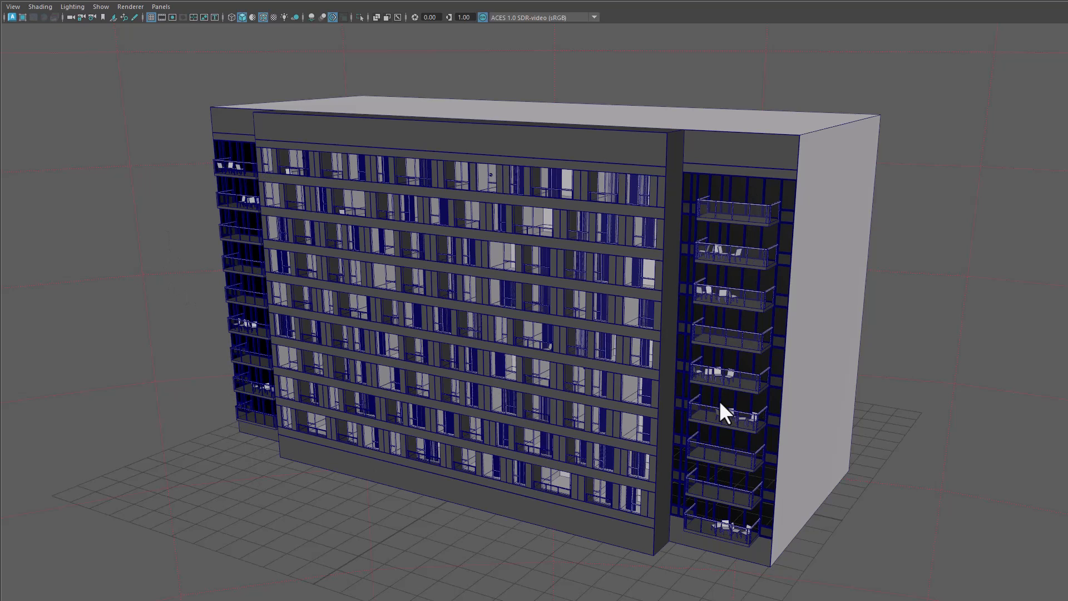
{"action": "left_click_drag", "start_coordinate": [699, 412], "coordinate": [674, 412], "text": "alt"}
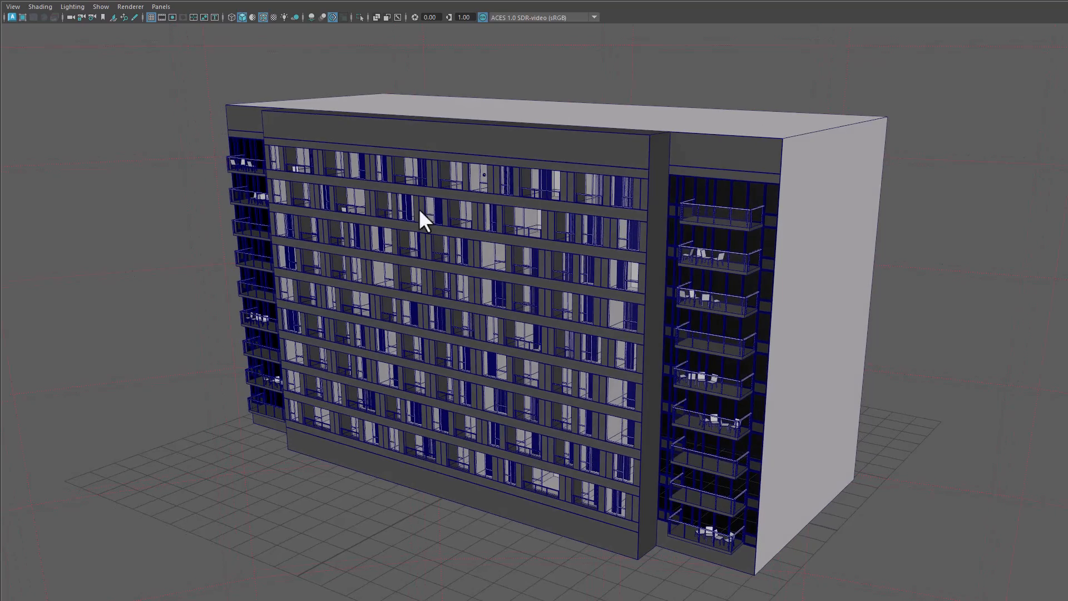
{"action": "left_click", "coordinate": [376, 17]}
{"action": "left_click_drag", "start_coordinate": [551, 342], "coordinate": [341, 349], "text": "alt"}
{"action": "right_click_drag", "start_coordinate": [341, 349], "coordinate": [639, 268], "text": "alt"}
{"action": "left_click_drag", "start_coordinate": [639, 268], "coordinate": [583, 141], "text": "alt"}
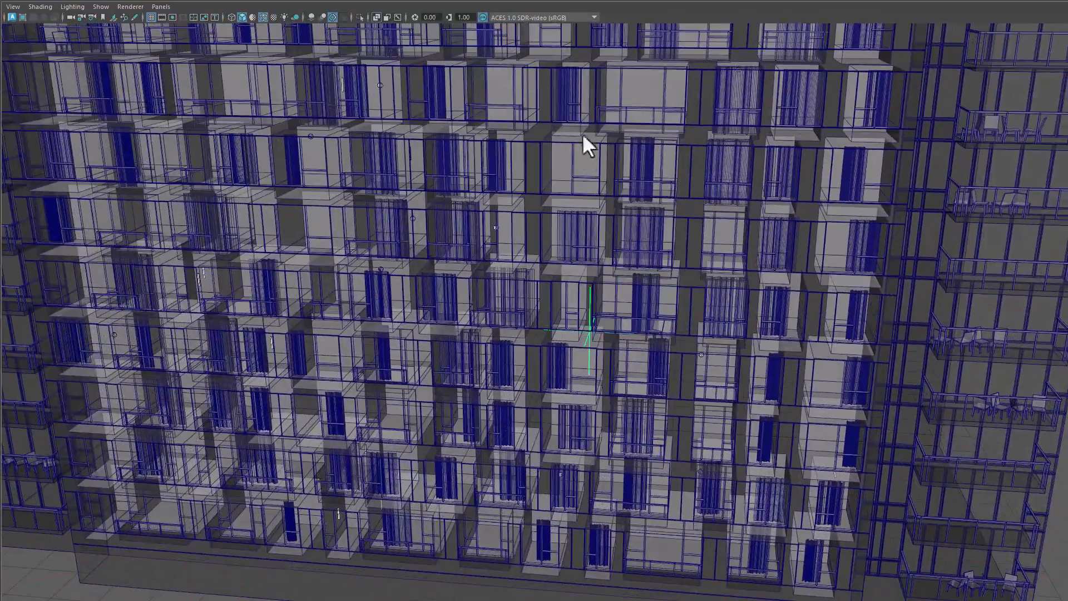
Examine the room boxes behind the X-rayed facade from the rear, the side and the front.
{"action": "left_click_drag", "start_coordinate": [791, 290], "coordinate": [514, 269], "text": "alt"}
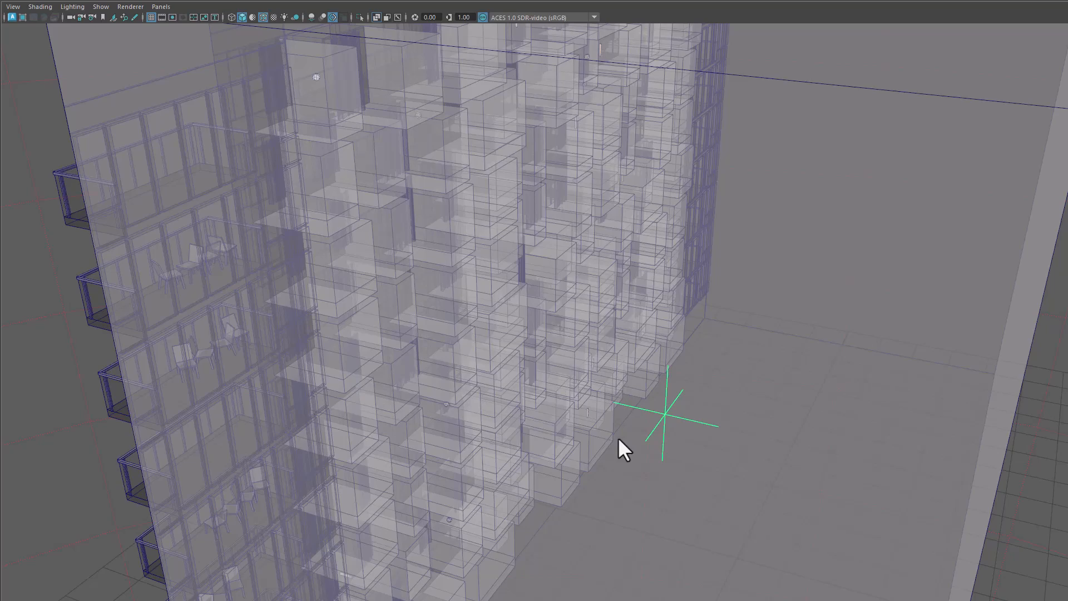
{"action": "left_click_drag", "start_coordinate": [590, 425], "coordinate": [447, 218], "text": "alt"}
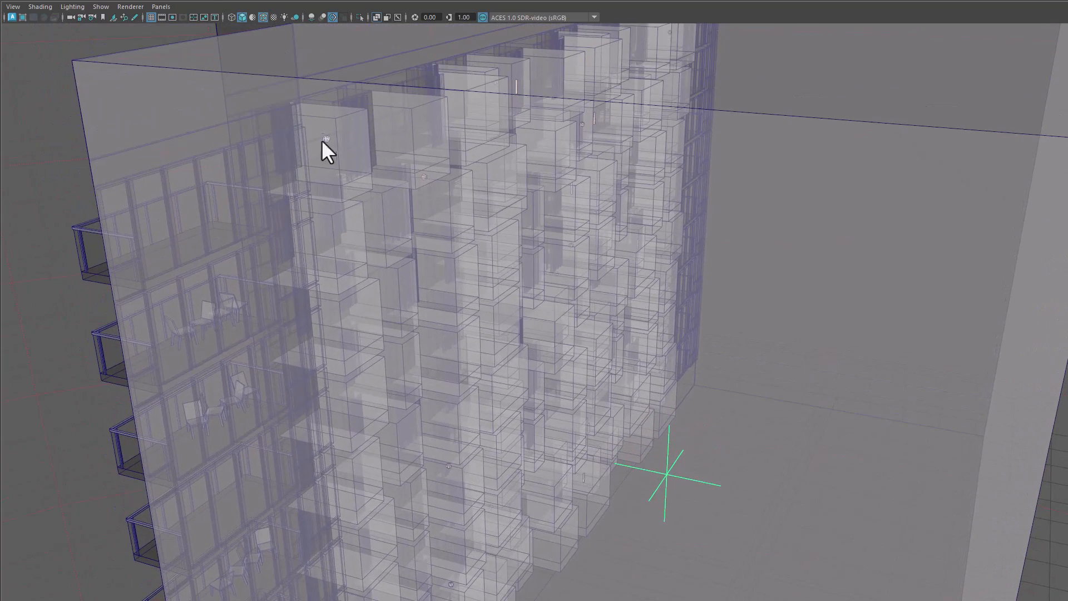
{"action": "left_click_drag", "start_coordinate": [537, 297], "coordinate": [760, 284], "text": "alt"}
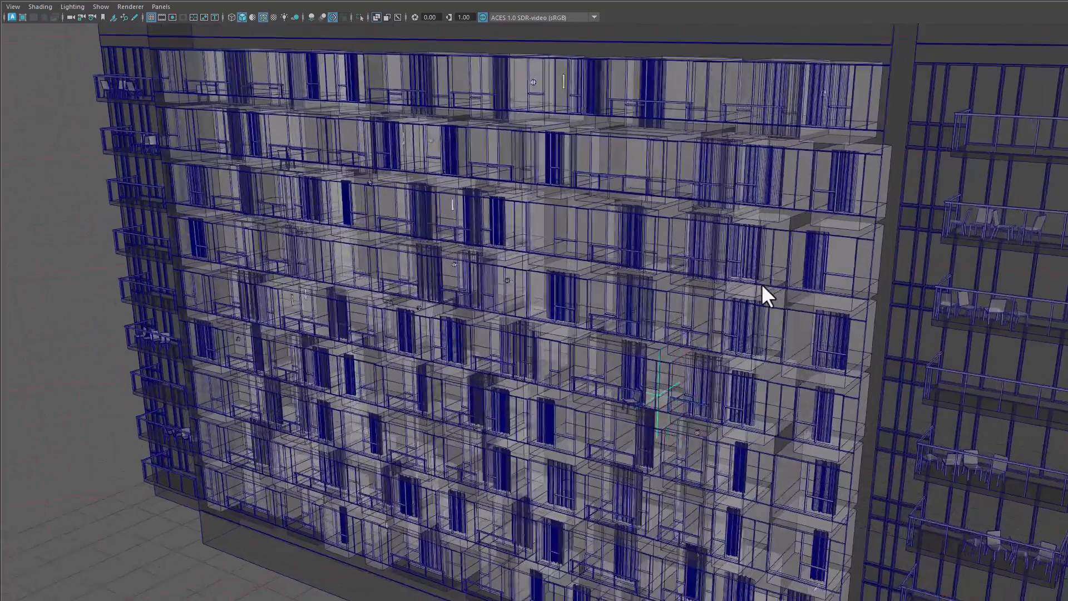
{"action": "right_click_drag", "start_coordinate": [759, 283], "coordinate": [587, 292], "text": "alt"}
{"action": "left_click_drag", "start_coordinate": [588, 292], "coordinate": [586, 305], "text": "alt"}
{"action": "middle_click_drag", "start_coordinate": [586, 305], "coordinate": [607, 273], "text": "alt"}
{"action": "left_click_drag", "start_coordinate": [607, 274], "coordinate": [614, 271], "text": "alt"}
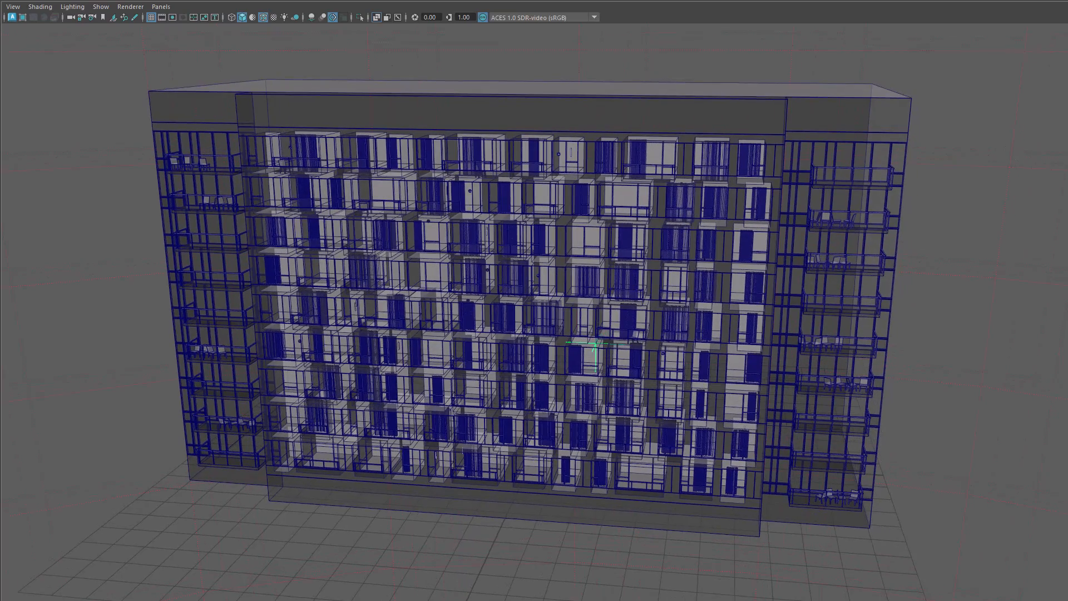
{"action": "mouse_move", "coordinate": [950, 295]}
{"action": "left_mouse_down", "text": "alt"}
{"action": "mouse_move", "coordinate": [829, 325]}
{"action": "mouse_move", "coordinate": [877, 293]}
{"action": "mouse_move", "coordinate": [847, 292]}
{"action": "left_mouse_up", "text": "alt"}
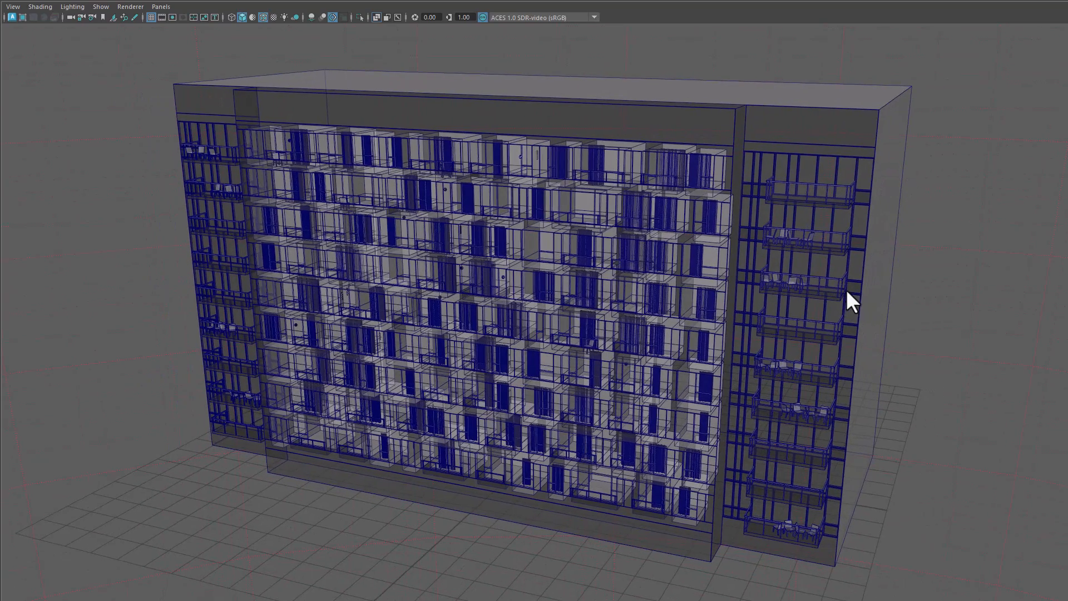
Scale the apartment building to make it narrower and lower, with five storeys of windows and balconies.
{"action": "key", "text": "w"}
{"action": "left_click_drag", "start_coordinate": [579, 458], "coordinate": [562, 456]}
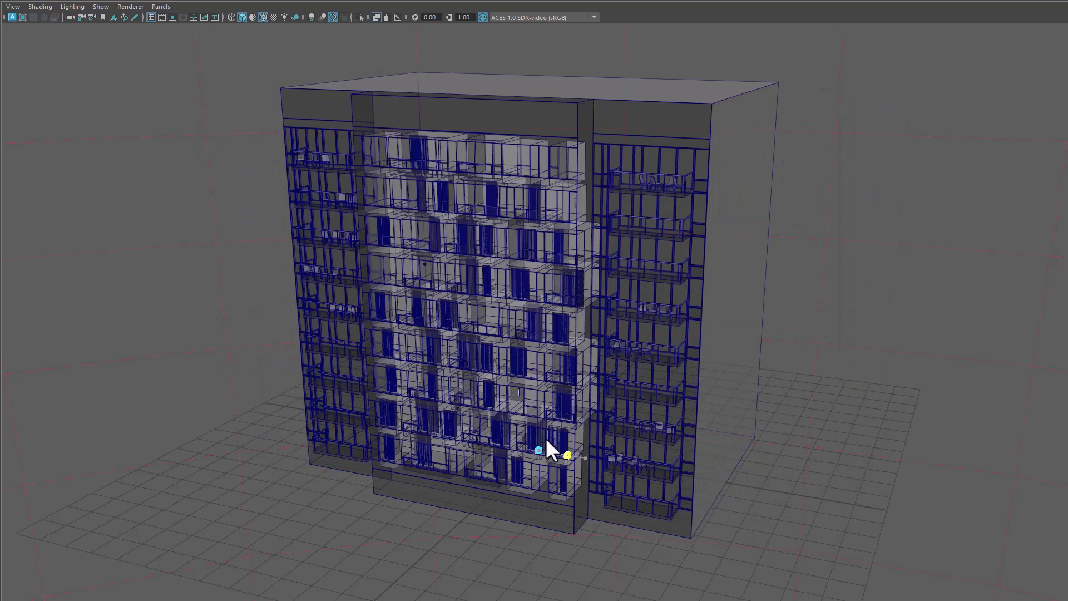
{"action": "left_click_drag", "start_coordinate": [540, 404], "coordinate": [542, 421]}
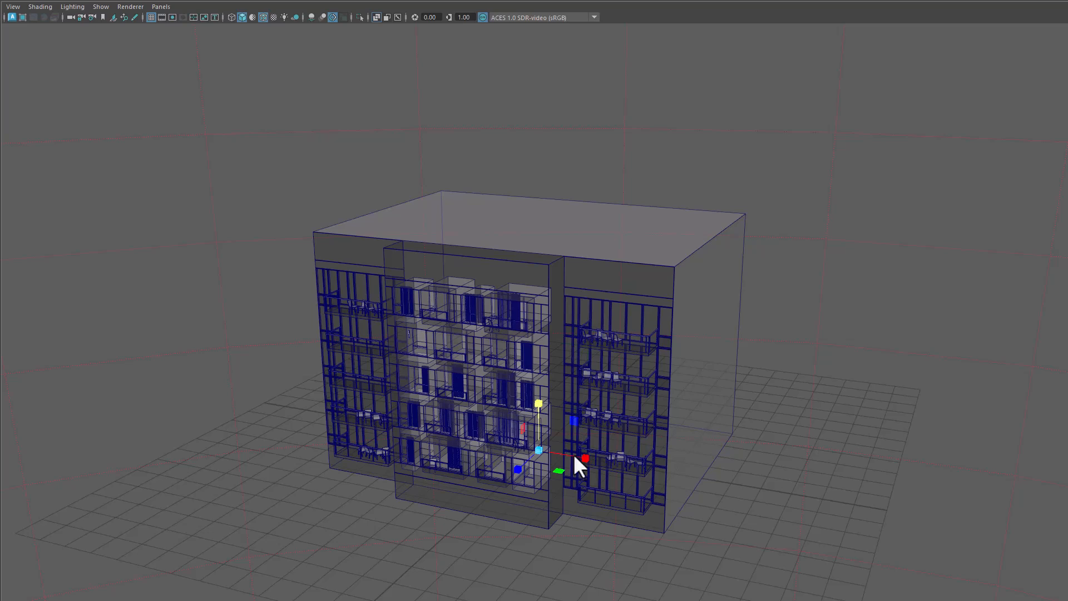
Preview the resized building as an Arnold render in the viewport and hide the grid.
{"action": "middle_click_drag", "start_coordinate": [622, 445], "coordinate": [643, 394], "text": "alt"}
{"action": "right_click_drag", "start_coordinate": [498, 422], "coordinate": [716, 406], "text": "alt"}
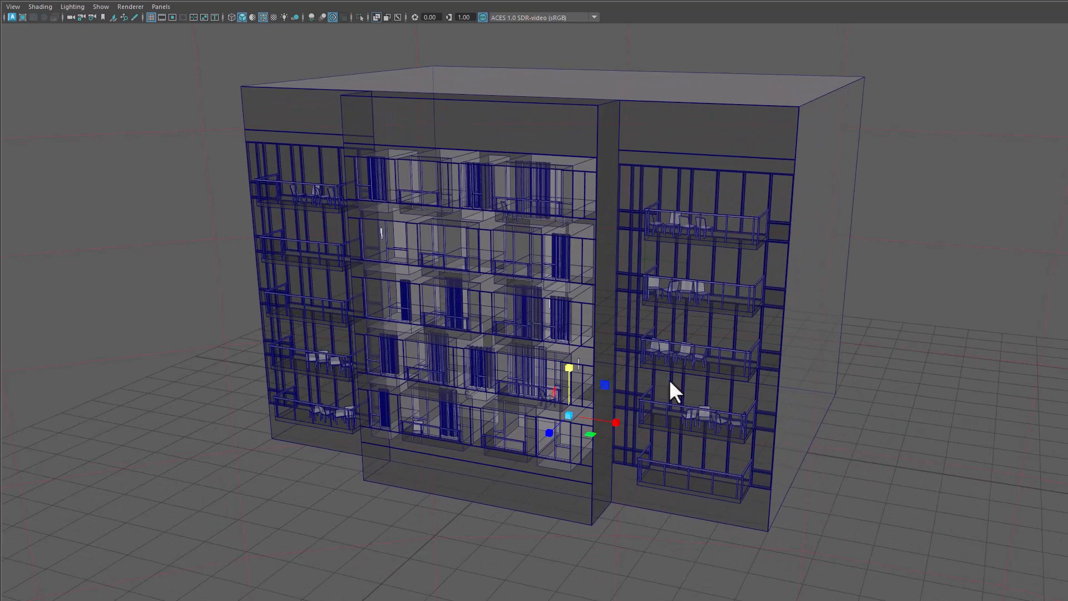
{"action": "left_click", "coordinate": [10, 17]}
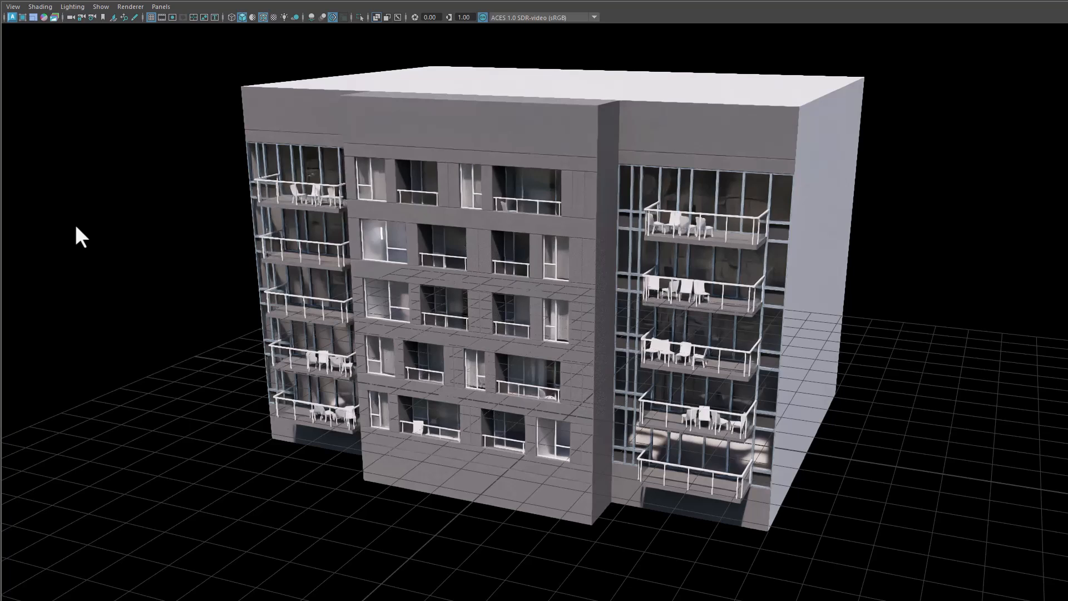
{"action": "left_click", "coordinate": [150, 18]}
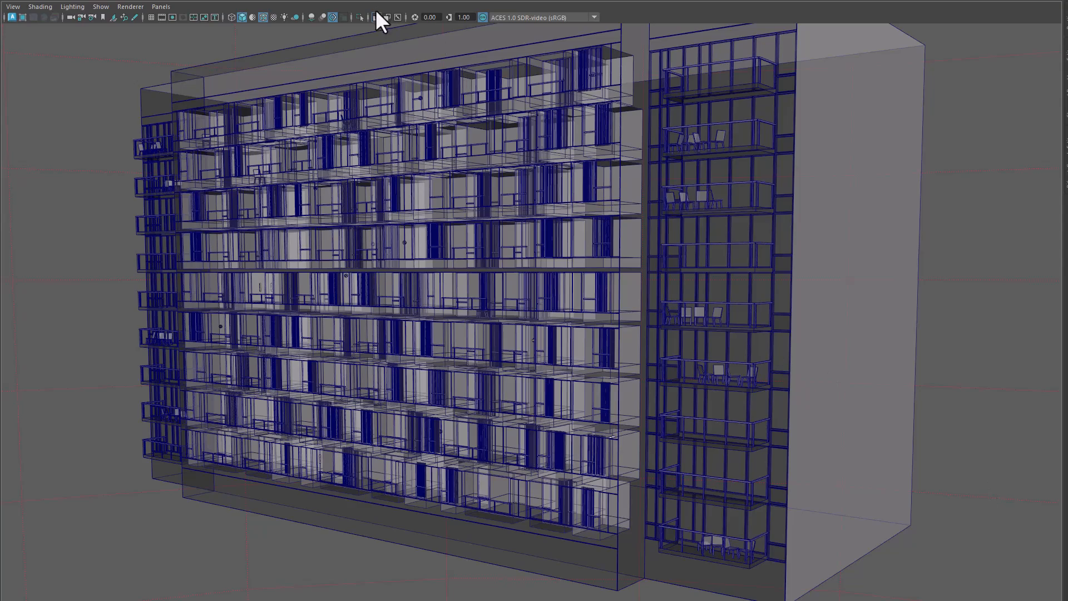
Turn off the X-ray display and view the solid facade of the tall building from both sides.
{"action": "left_click", "coordinate": [376, 17]}
{"action": "left_click_drag", "start_coordinate": [733, 338], "coordinate": [721, 361], "text": "alt"}
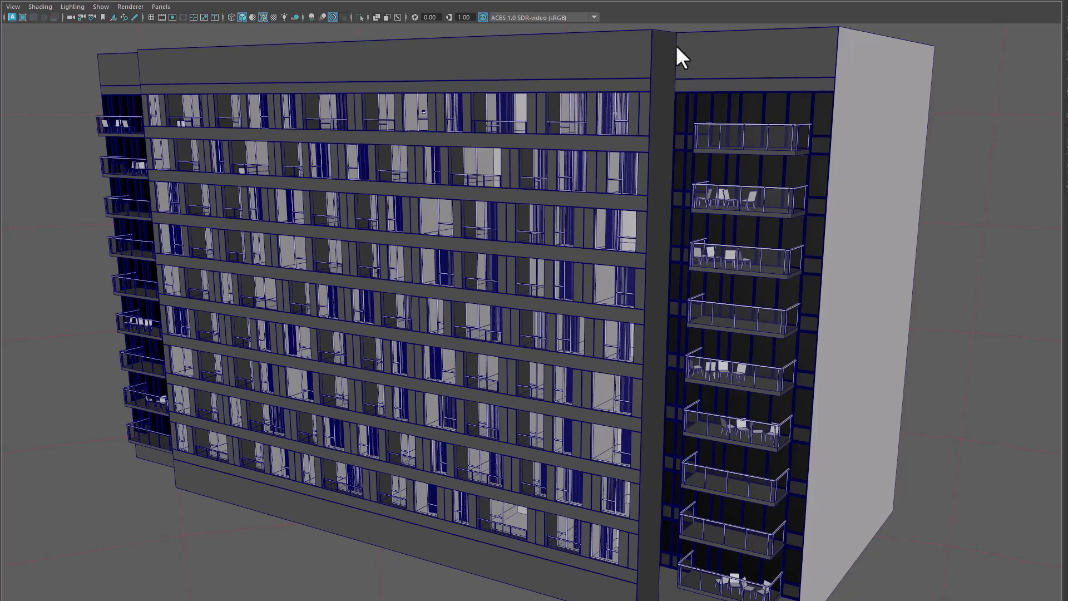
{"action": "left_click_drag", "start_coordinate": [371, 350], "coordinate": [313, 320], "text": "alt"}
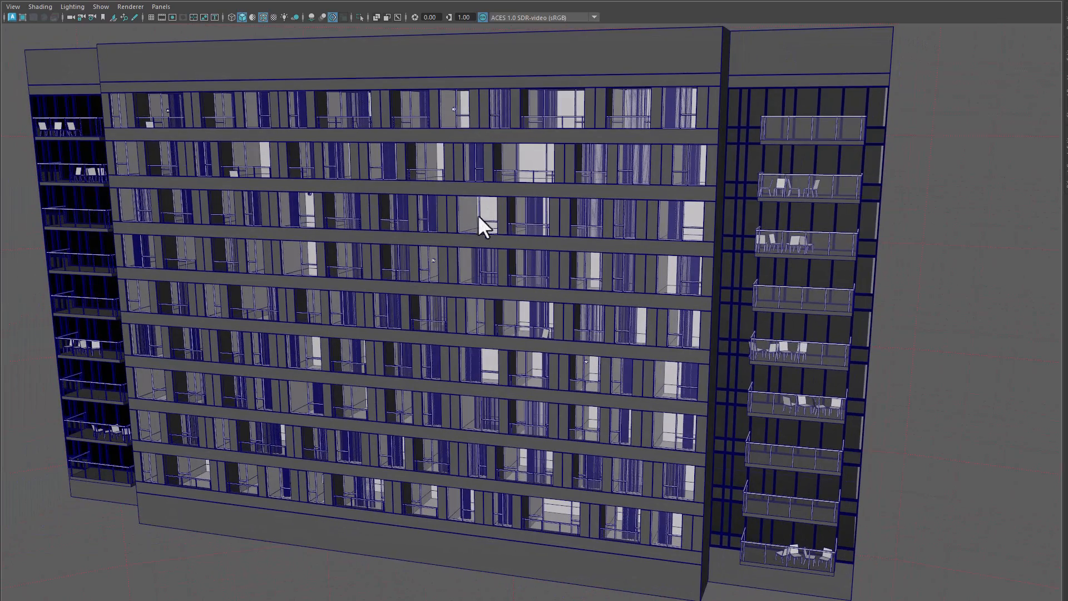
{"action": "left_click_drag", "start_coordinate": [529, 279], "coordinate": [826, 261], "text": "alt"}
Enlarge the Bifrost Graph Editor beside the viewport and frame the building's entire node graph.
{"action": "scroll", "coordinate": [746, 345], "scroll_direction": "down", "scroll_amount": 2}
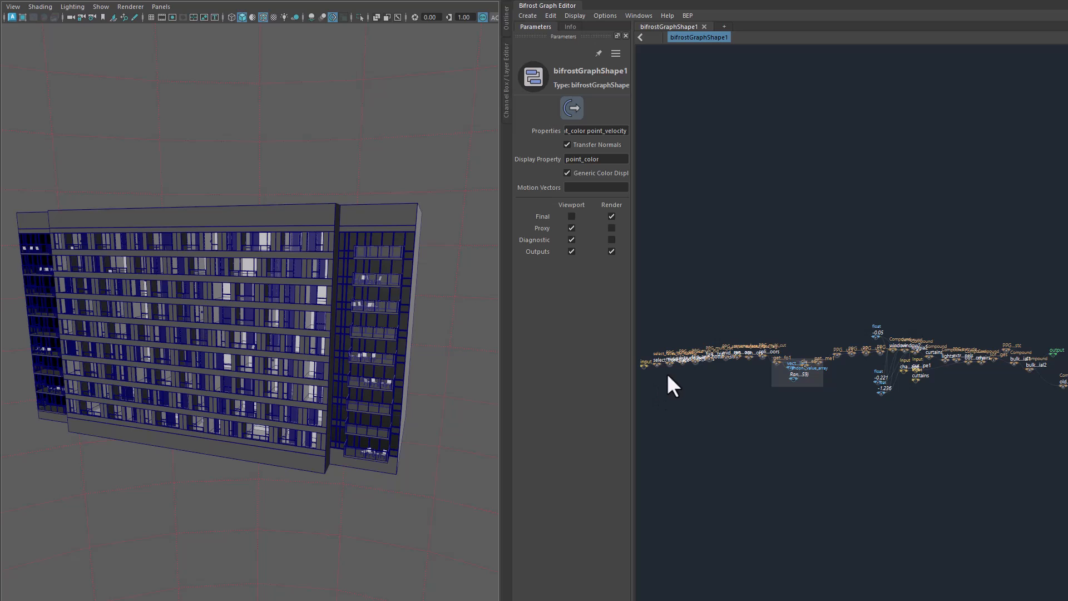
{"action": "left_click_drag", "start_coordinate": [501, 442], "coordinate": [158, 453]}
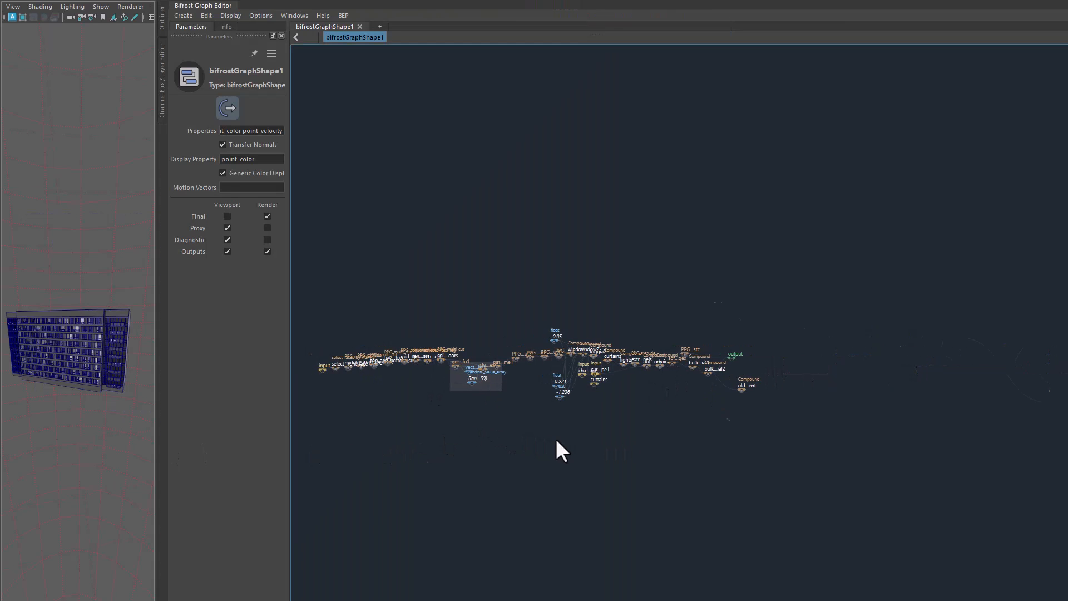
{"action": "key", "text": "a"}
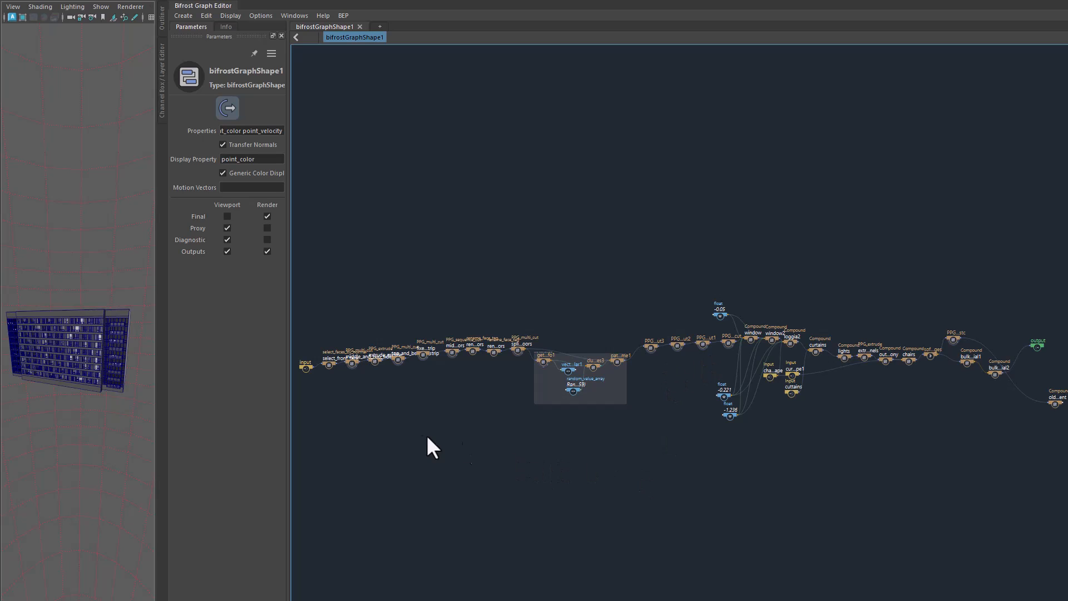
Select the input node at the start of the graph and move it slightly away from select_front_face.
{"action": "scroll", "coordinate": [645, 415], "scroll_direction": "up", "scroll_amount": 8}
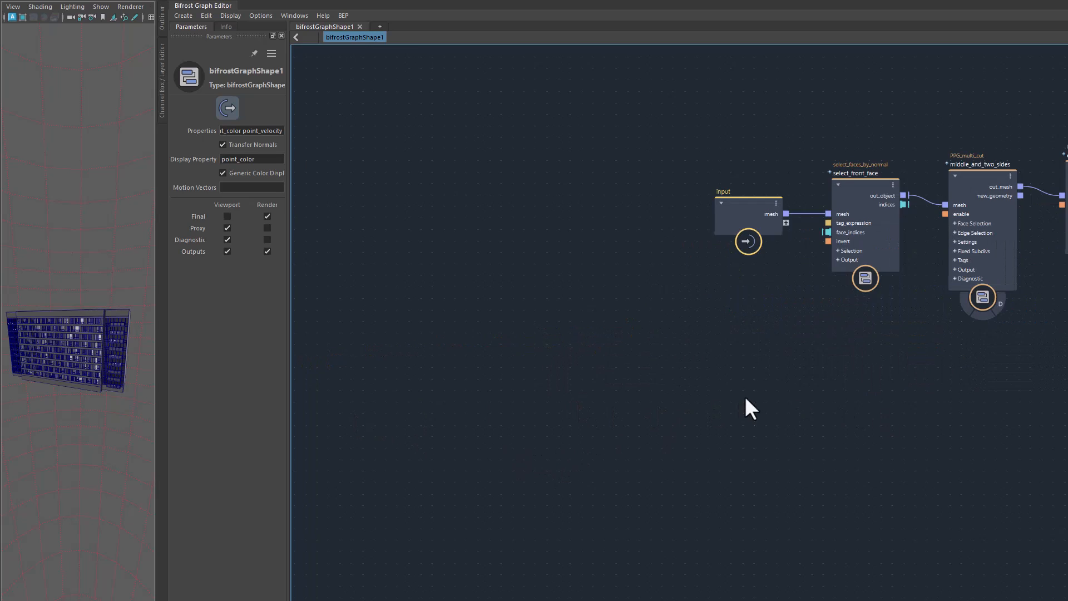
{"action": "middle_click_drag", "start_coordinate": [745, 396], "coordinate": [576, 477]}
{"action": "scroll", "coordinate": [653, 460], "scroll_direction": "up", "scroll_amount": 3}
{"action": "middle_click_drag", "start_coordinate": [694, 441], "coordinate": [643, 565]}
{"action": "left_click_drag", "start_coordinate": [517, 384], "coordinate": [496, 361]}
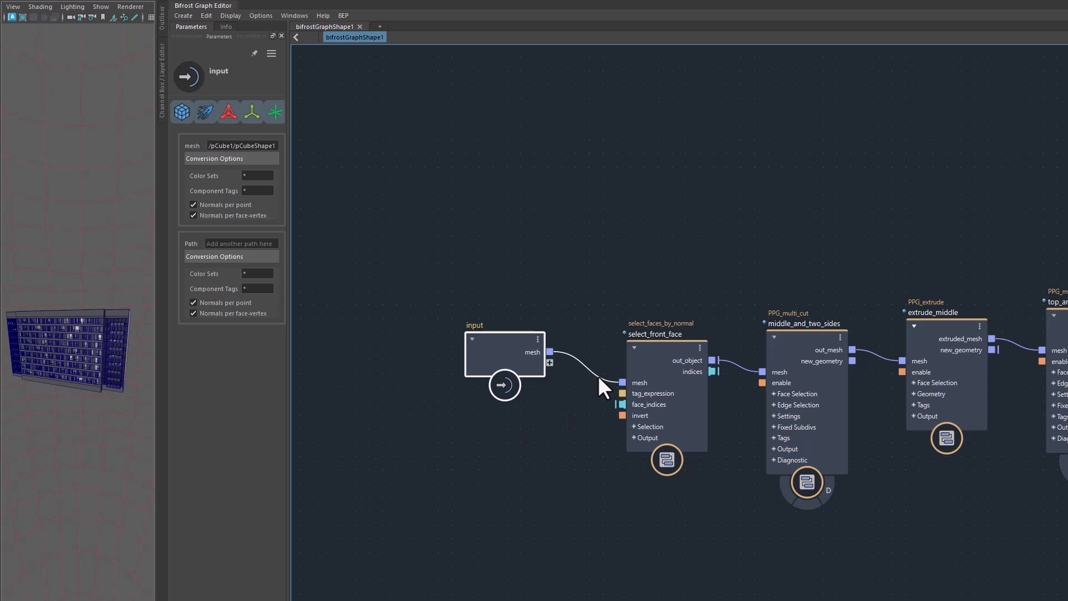
Disconnect select_front_face from the middle_and_two_sides node and move it with the input node to an empty area of the graph.
{"action": "left_click_drag", "start_coordinate": [542, 337], "coordinate": [604, 379]}
{"action": "left_click_drag", "start_coordinate": [659, 339], "coordinate": [730, 503]}
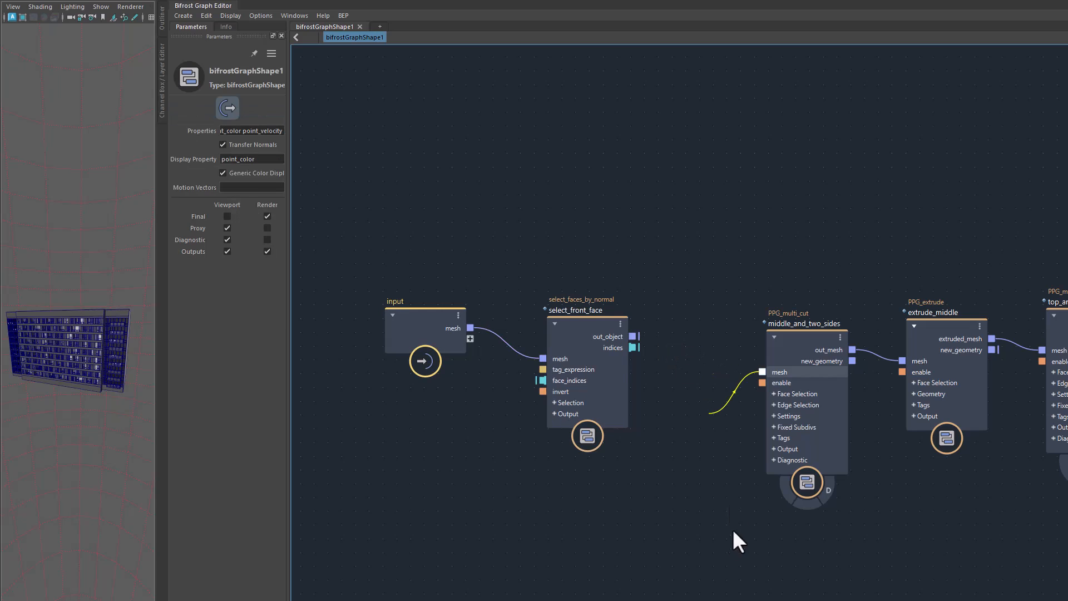
{"action": "middle_click_drag", "start_coordinate": [719, 393], "coordinate": [759, 440], "text": "alt"}
{"action": "scroll", "coordinate": [759, 440], "scroll_direction": "down", "scroll_amount": 5}
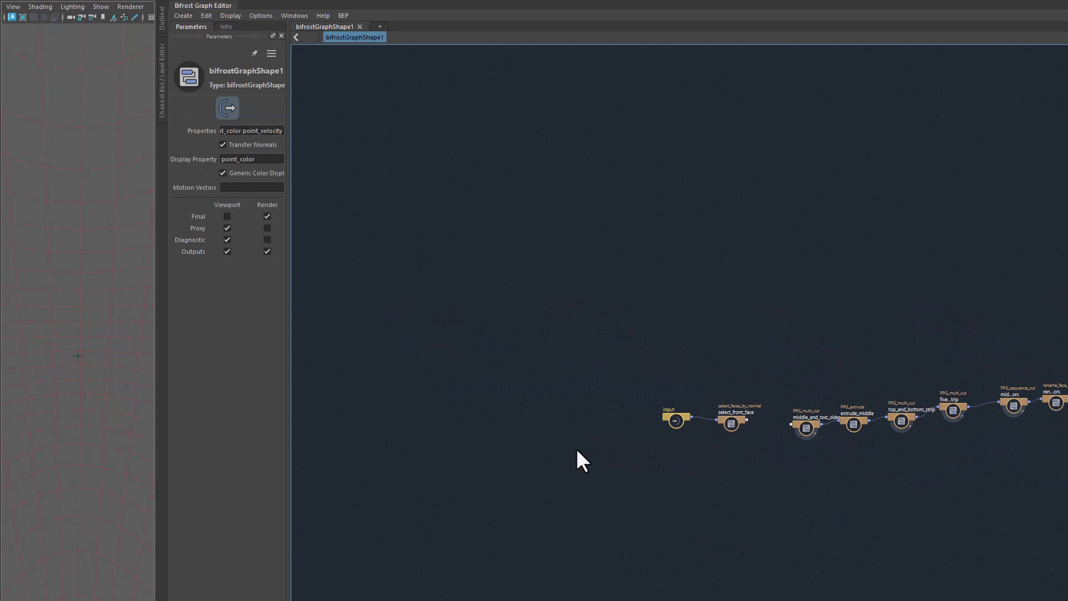
{"action": "left_click_drag", "start_coordinate": [596, 384], "coordinate": [709, 115]}
{"action": "middle_click_drag", "start_coordinate": [770, 185], "coordinate": [722, 424], "text": "alt"}
{"action": "scroll", "coordinate": [722, 415], "scroll_direction": "up", "scroll_amount": 5}
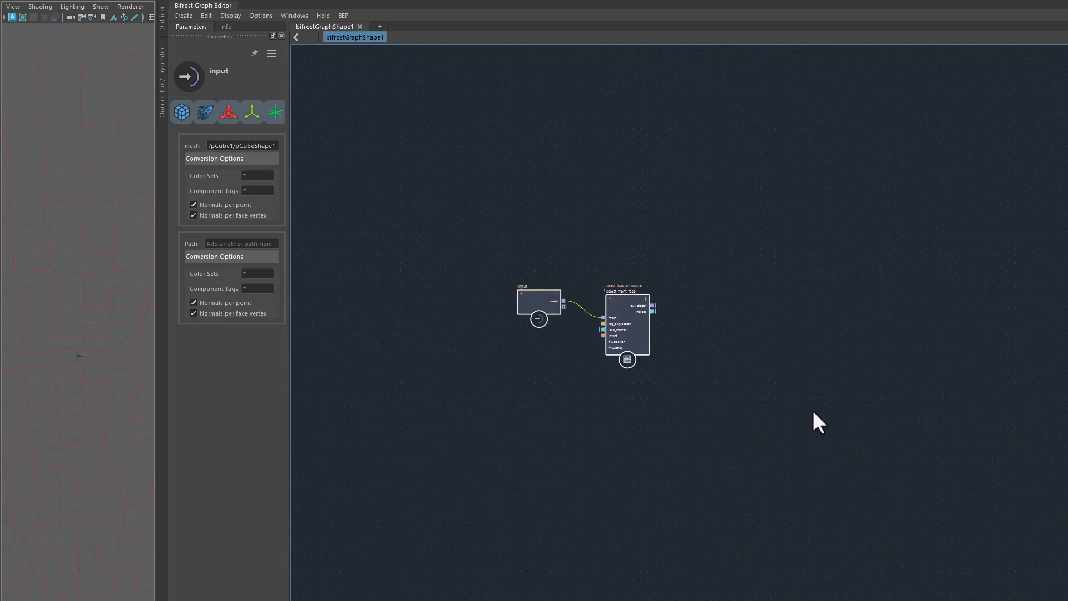
Add an output node, connect select_front_face's out_object to it, and enlarge the viewport showing the plain box.
{"action": "key", "text": "Tab"}
{"action": "type", "text": "output"}
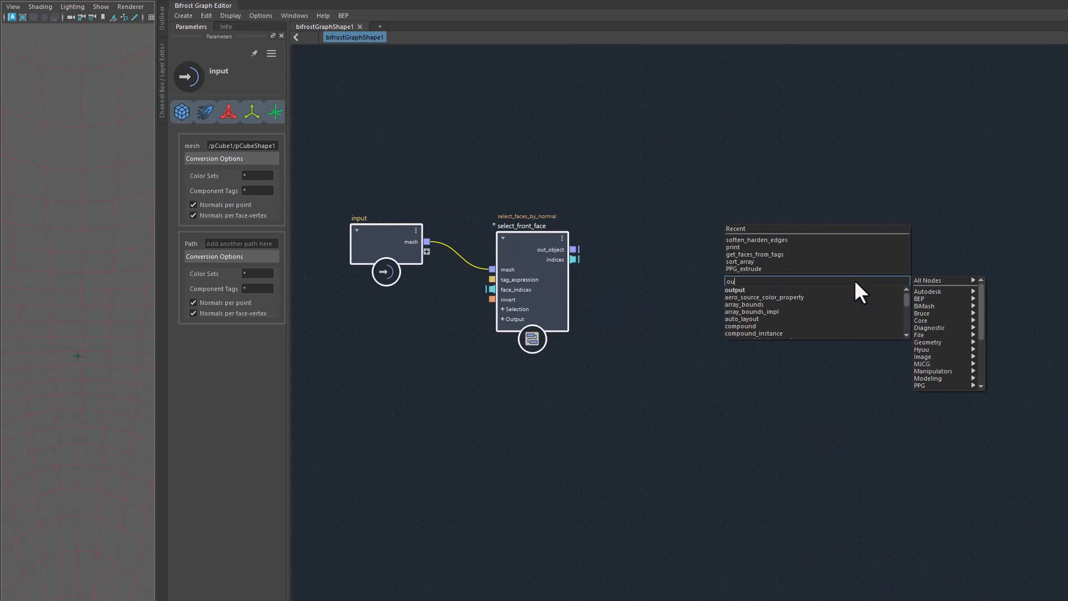
{"action": "key", "text": "Return"}
{"action": "left_click_drag", "start_coordinate": [851, 322], "coordinate": [845, 257]}
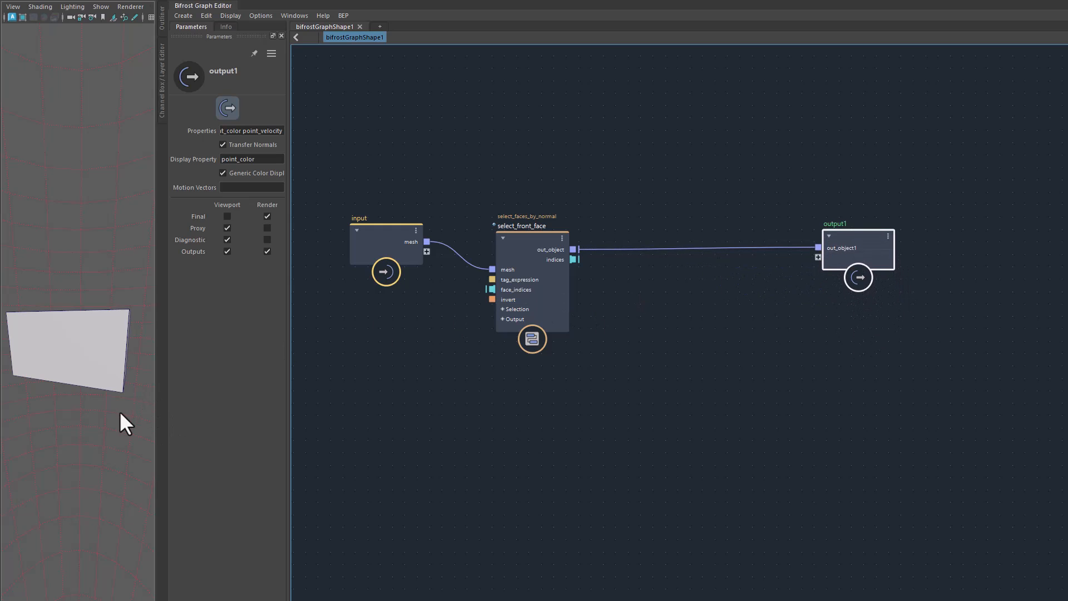
{"action": "left_click_drag", "start_coordinate": [95, 425], "coordinate": [33, 482], "text": "alt"}
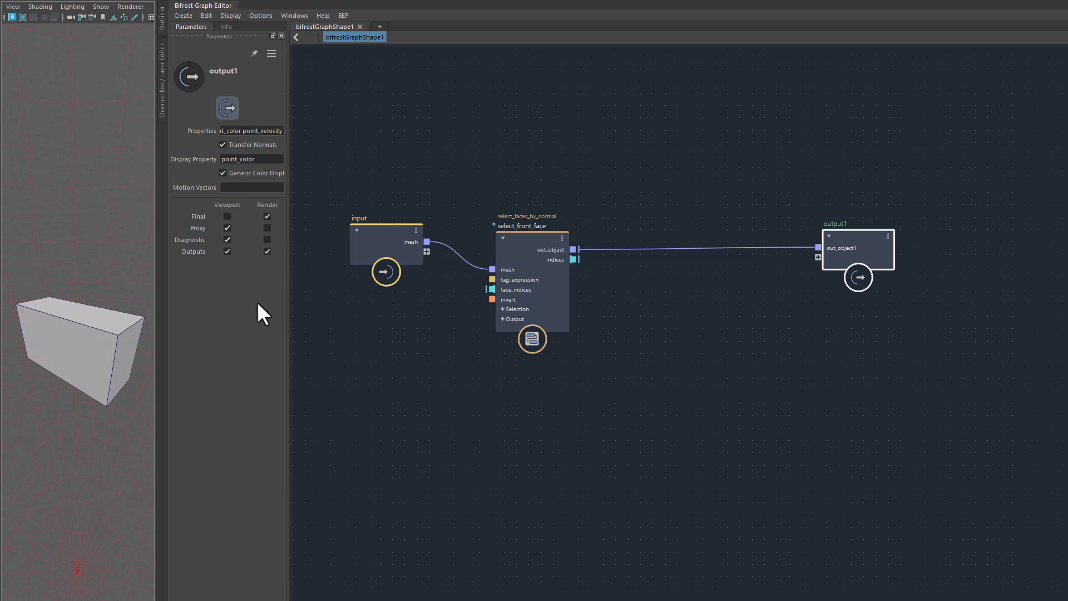
{"action": "left_click_drag", "start_coordinate": [155, 459], "coordinate": [389, 461]}
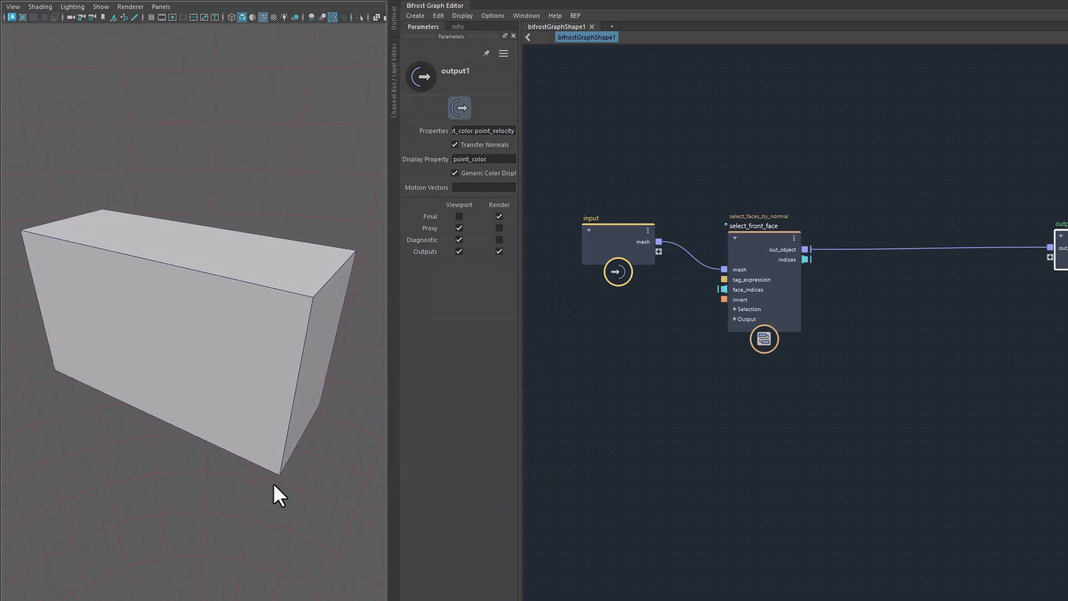
Insert a PPG_diagnostc node between select_front_face and the new output, and space both nodes away from select_front_face.
{"action": "middle_click_drag", "start_coordinate": [738, 470], "coordinate": [646, 479], "text": "alt"}
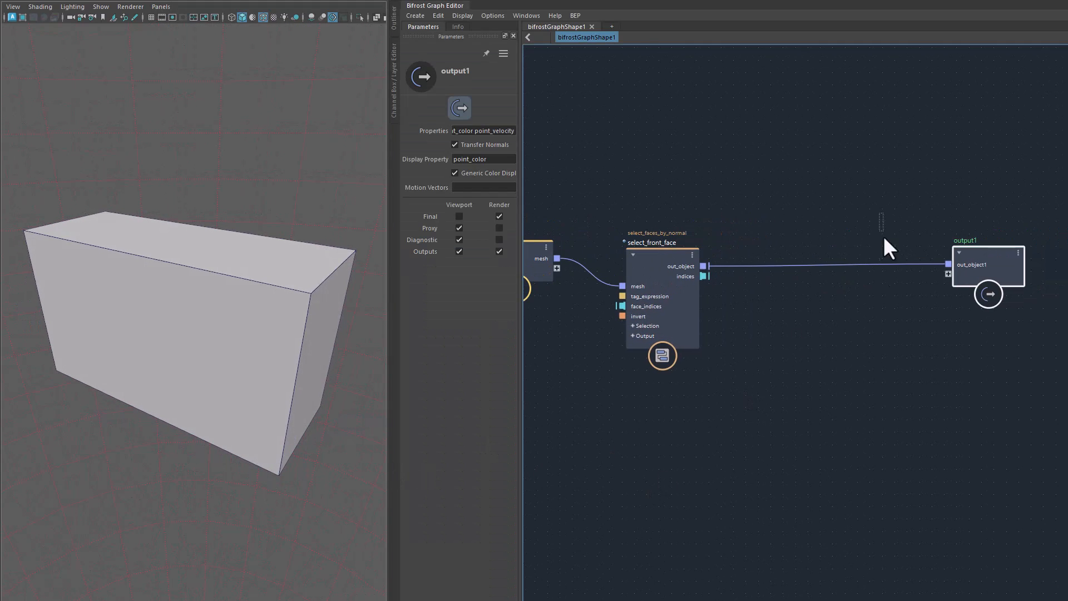
{"action": "left_click", "coordinate": [889, 265]}
{"action": "key", "text": "Tab"}
{"action": "type", "text": "ppdi"}
{"action": "key", "text": "Return"}
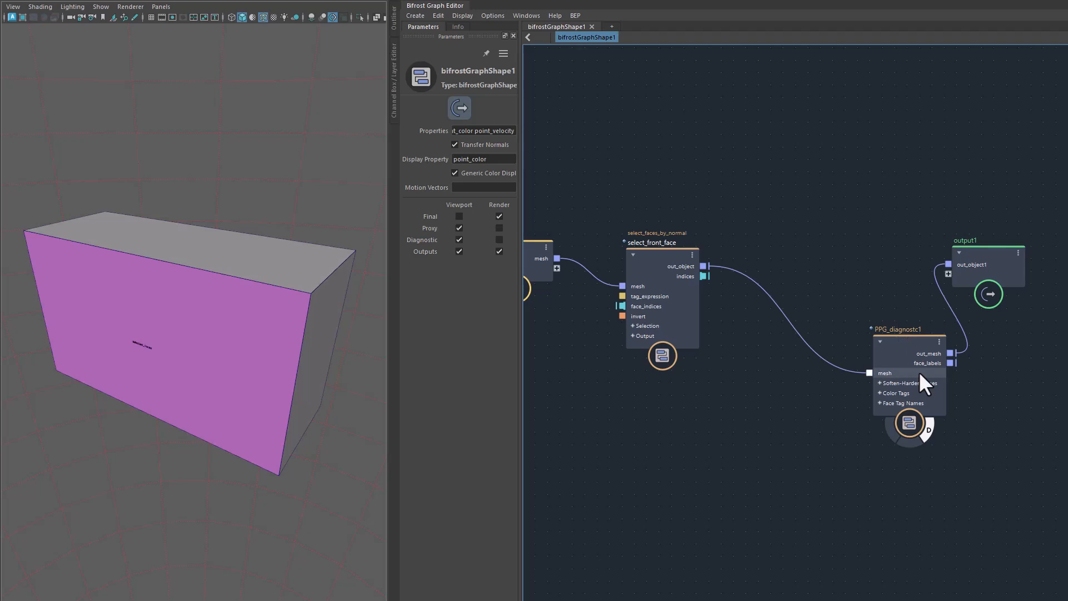
{"action": "left_click_drag", "start_coordinate": [913, 356], "coordinate": [877, 266]}
{"action": "left_click_drag", "start_coordinate": [868, 198], "coordinate": [992, 286]}
{"action": "left_click_drag", "start_coordinate": [865, 301], "coordinate": [1027, 299]}
Select the select_front_face node and examine its selection vector, angle and face tag settings against the coloured front face.
{"action": "left_click_drag", "start_coordinate": [258, 431], "coordinate": [202, 338], "text": "alt"}
{"action": "left_click_drag", "start_coordinate": [176, 374], "coordinate": [339, 389], "text": "alt"}
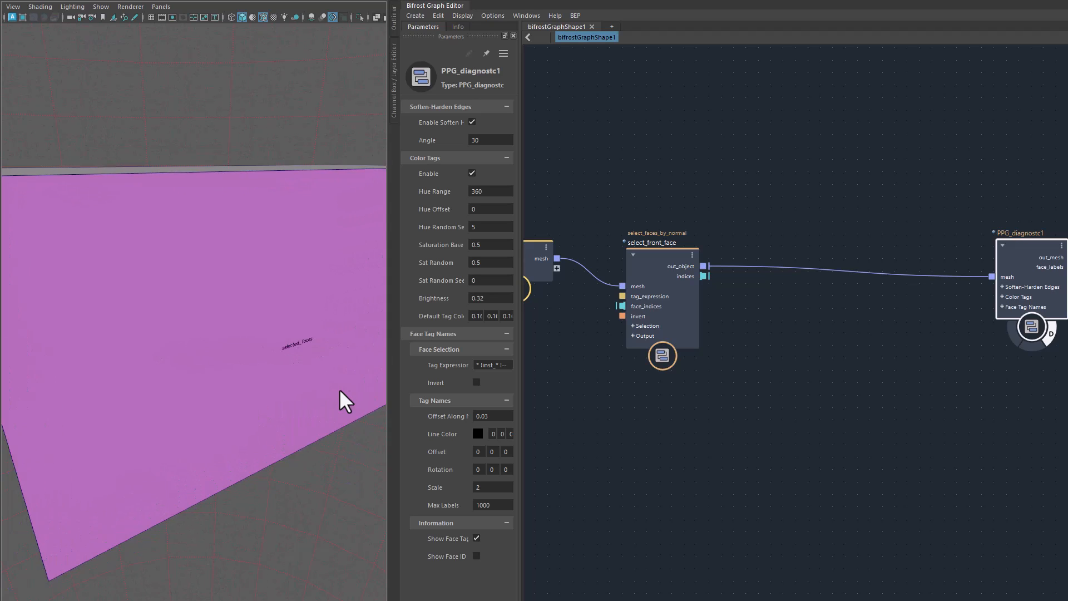
{"action": "middle_click_drag", "start_coordinate": [753, 407], "coordinate": [806, 410], "text": "alt"}
{"action": "left_click_drag", "start_coordinate": [706, 293], "coordinate": [704, 279]}
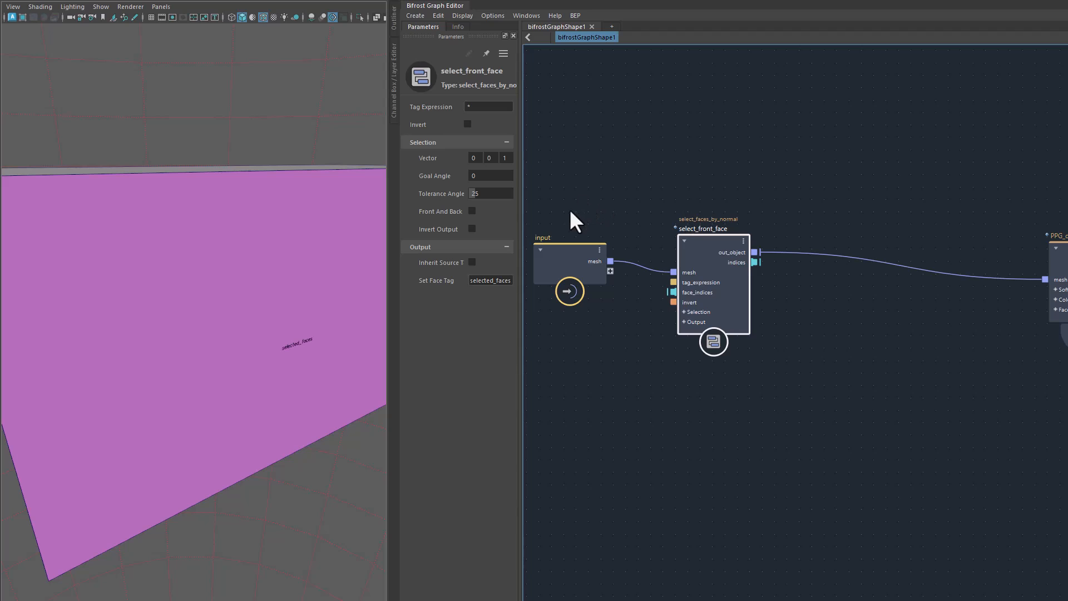
{"action": "left_click_drag", "start_coordinate": [525, 343], "coordinate": [560, 357]}
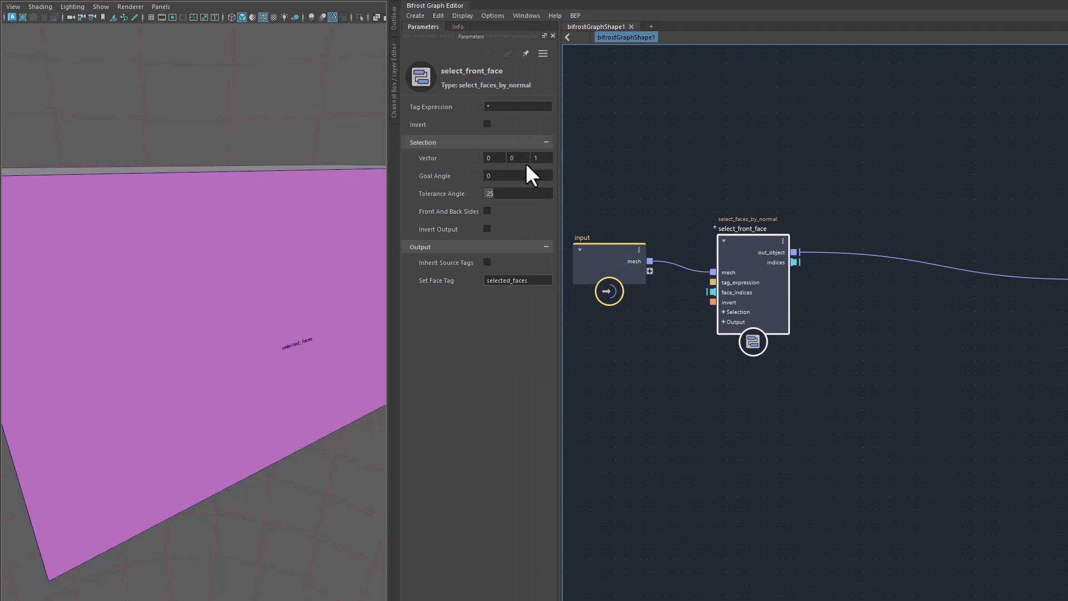
{"action": "left_click_drag", "start_coordinate": [298, 460], "coordinate": [233, 401], "text": "alt"}
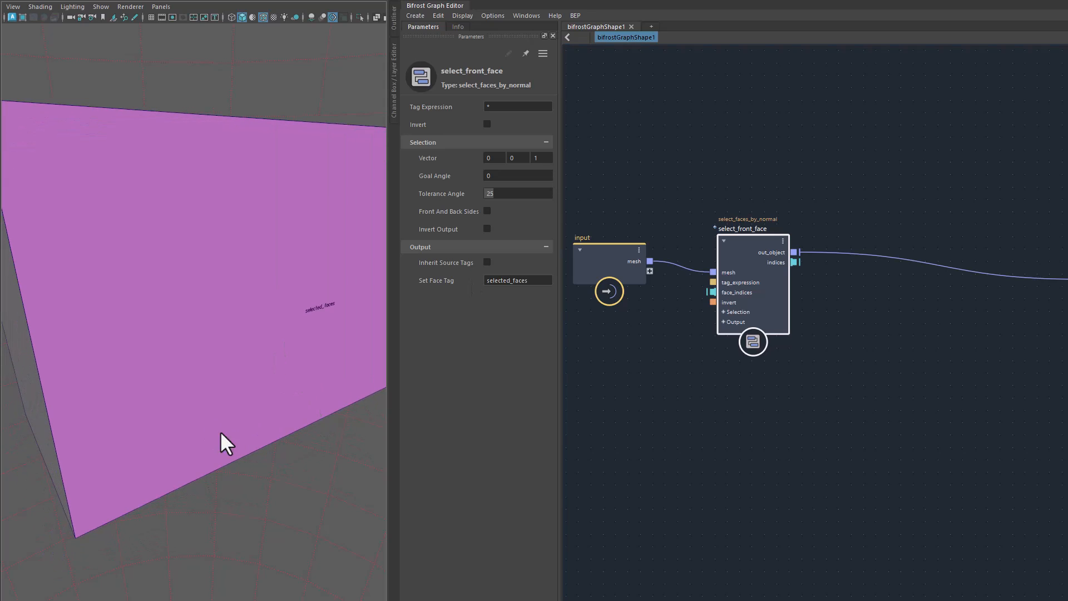
{"action": "left_click_drag", "start_coordinate": [219, 309], "coordinate": [259, 350], "text": "alt"}
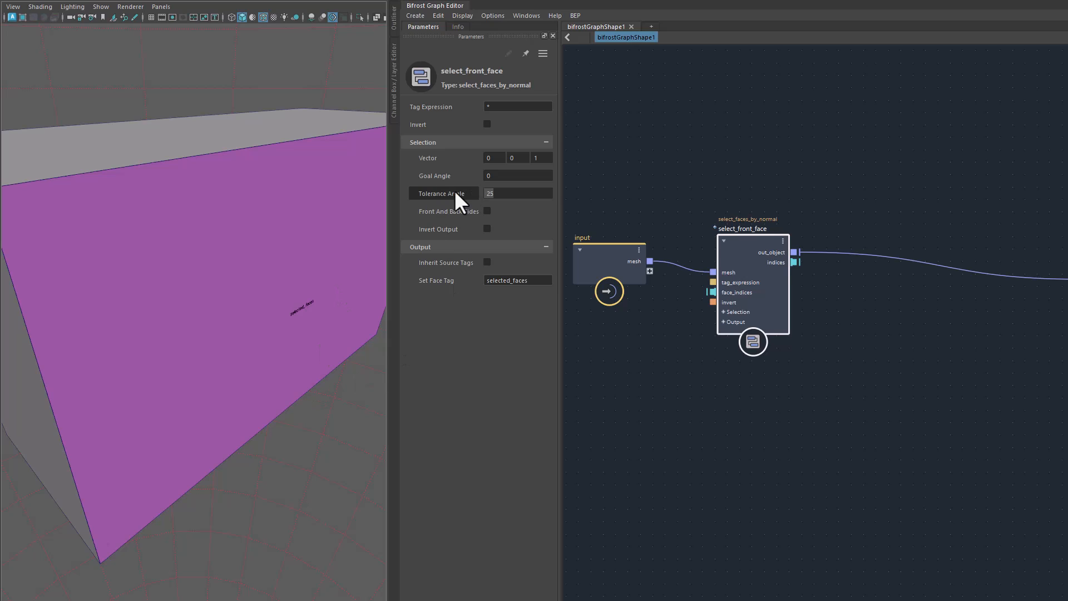
Set the Tolerance Angle of select_front_face to 31 and enlarge the viewport to show the whole box.
{"action": "left_click", "coordinate": [499, 194]}
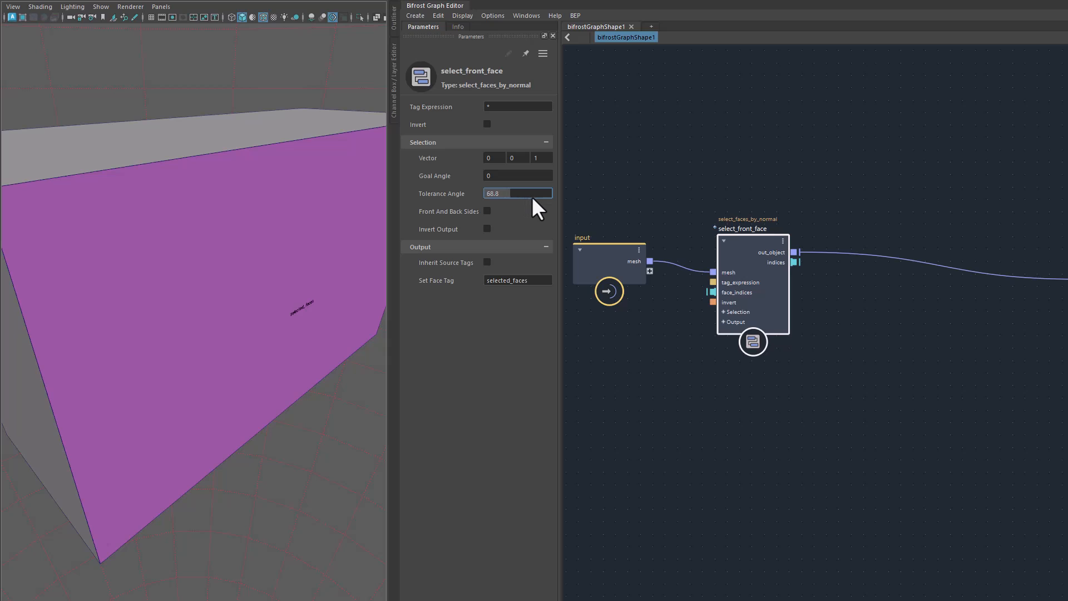
{"action": "left_click_drag", "start_coordinate": [550, 200], "coordinate": [540, 201]}
{"action": "left_click_drag", "start_coordinate": [263, 382], "coordinate": [256, 428], "text": "alt"}
{"action": "left_click_drag", "start_coordinate": [395, 451], "coordinate": [474, 445]}
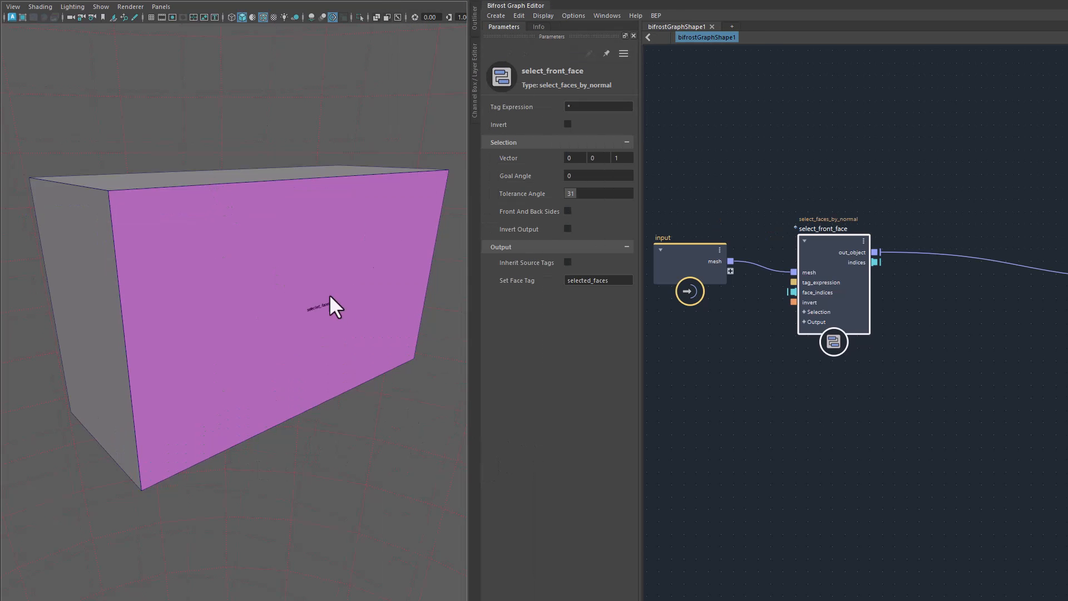
Insert a PPG_multi_cut node into the connection between select_front_face and the diagnostic node.
{"action": "middle_click_drag", "start_coordinate": [835, 461], "coordinate": [739, 472]}
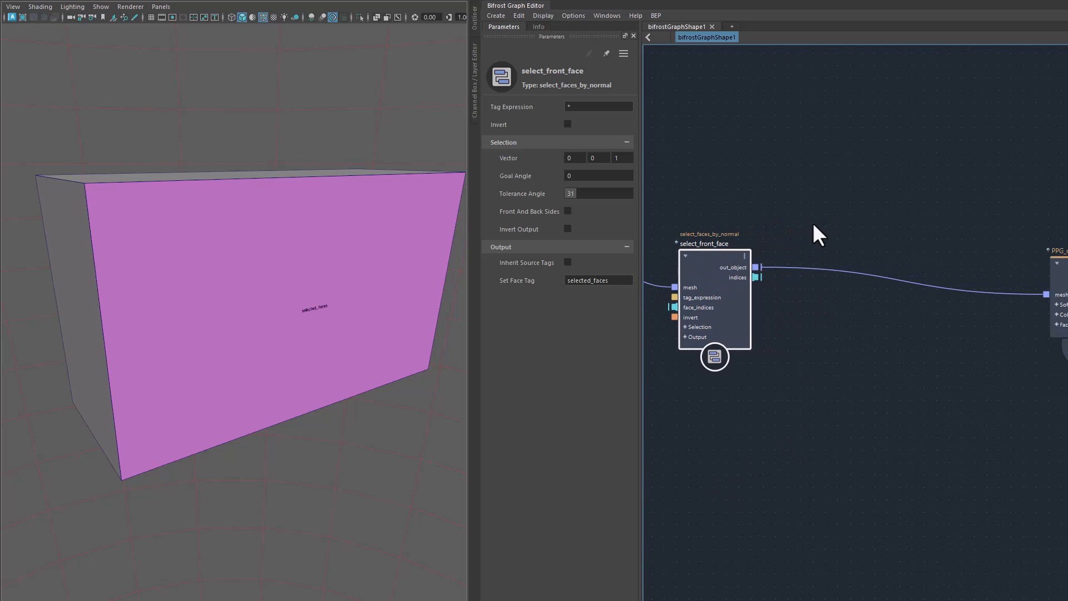
{"action": "left_click", "coordinate": [803, 356]}
{"action": "key", "text": "Tab"}
{"action": "type", "text": "p"}
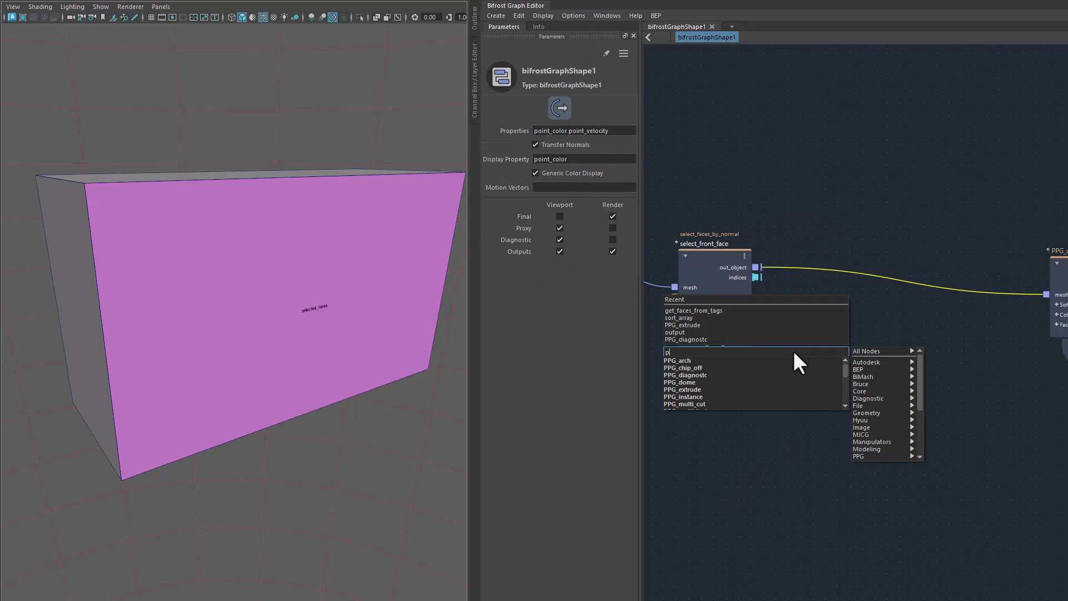
{"action": "type", "text": "pcut"}
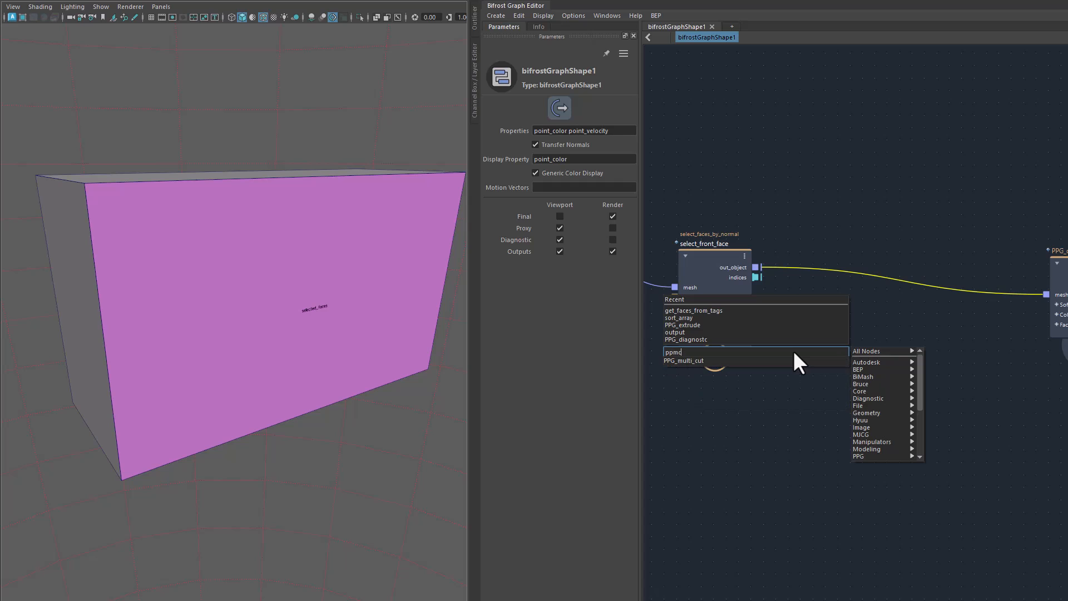
{"action": "key", "text": "Return"}
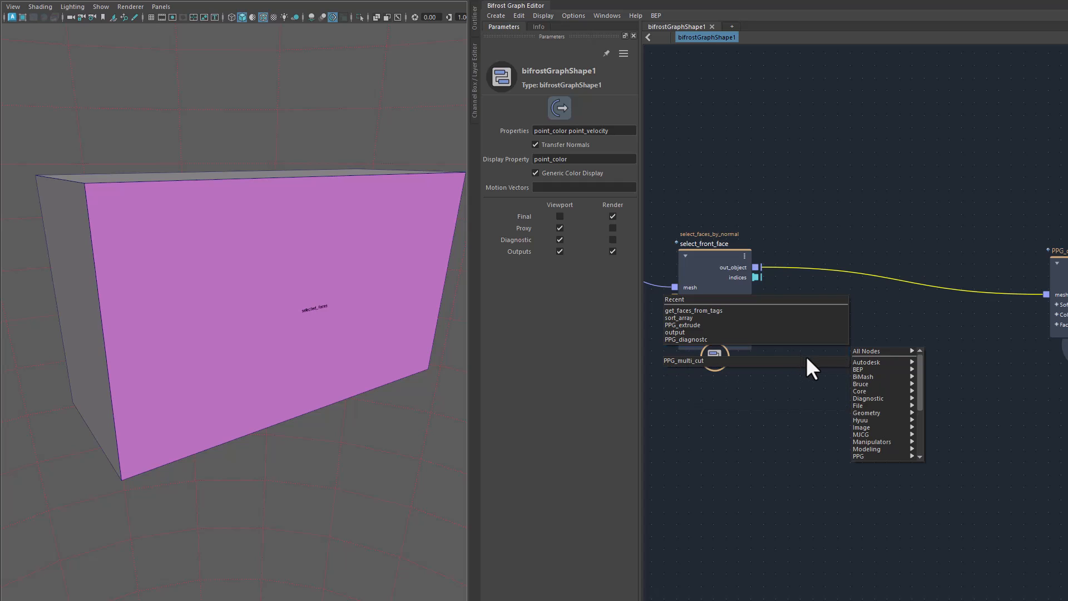
{"action": "left_click_drag", "start_coordinate": [796, 372], "coordinate": [824, 236]}
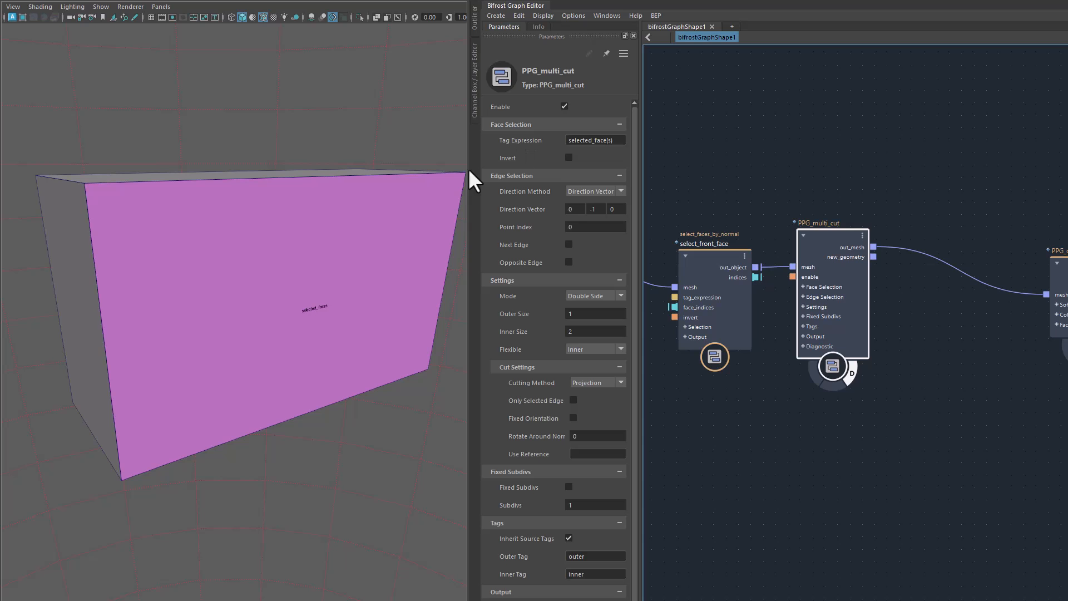
Set the face selection Tag Expression of PPG_multi_cut to selected_faces.
{"action": "left_click_drag", "start_coordinate": [323, 296], "coordinate": [330, 330], "text": "alt"}
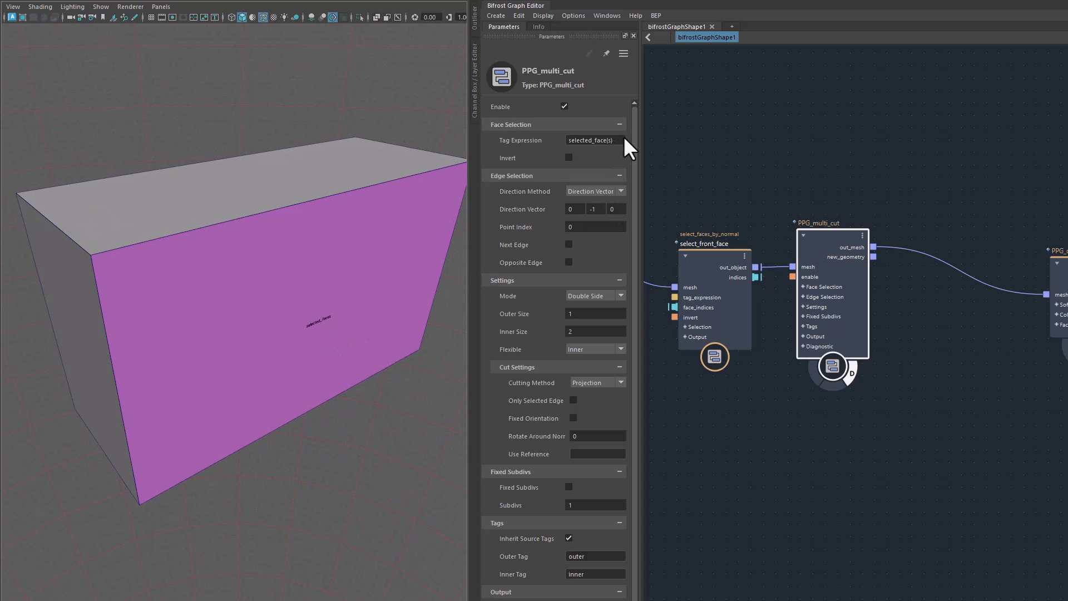
{"action": "left_click_drag", "start_coordinate": [357, 419], "coordinate": [337, 397], "text": "alt"}
{"action": "scroll", "coordinate": [337, 397], "scroll_direction": "up", "scroll_amount": 2}
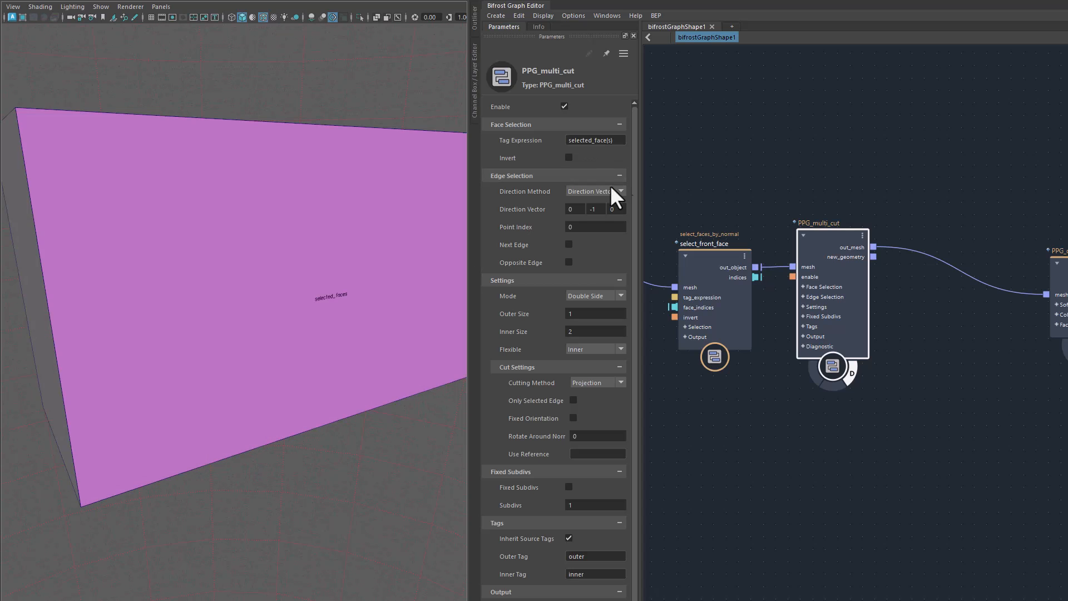
{"action": "left_click", "coordinate": [611, 142]}
{"action": "key", "text": "Return"}
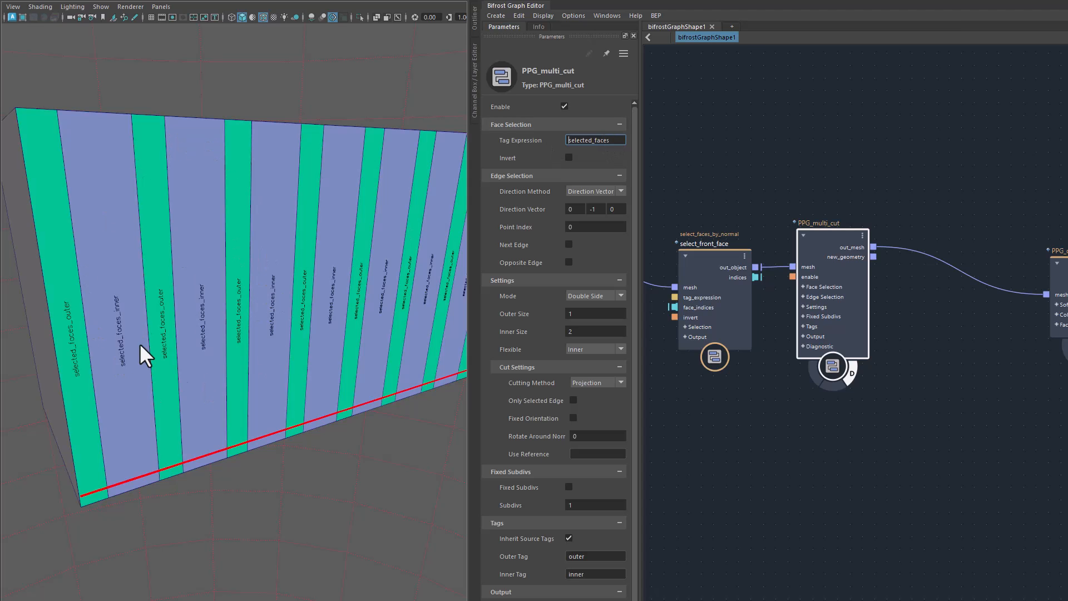
Examine the cut strips on the front face and the Face Selection ports of PPG_multi_cut, and widen its parameter display.
{"action": "scroll", "coordinate": [332, 348], "scroll_direction": "down", "scroll_amount": 3}
{"action": "left_click_drag", "start_coordinate": [266, 391], "coordinate": [340, 382], "text": "alt"}
{"action": "left_click_drag", "start_coordinate": [320, 447], "coordinate": [249, 441], "text": "alt"}
{"action": "left_click_drag", "start_coordinate": [421, 481], "coordinate": [319, 449], "text": "alt"}
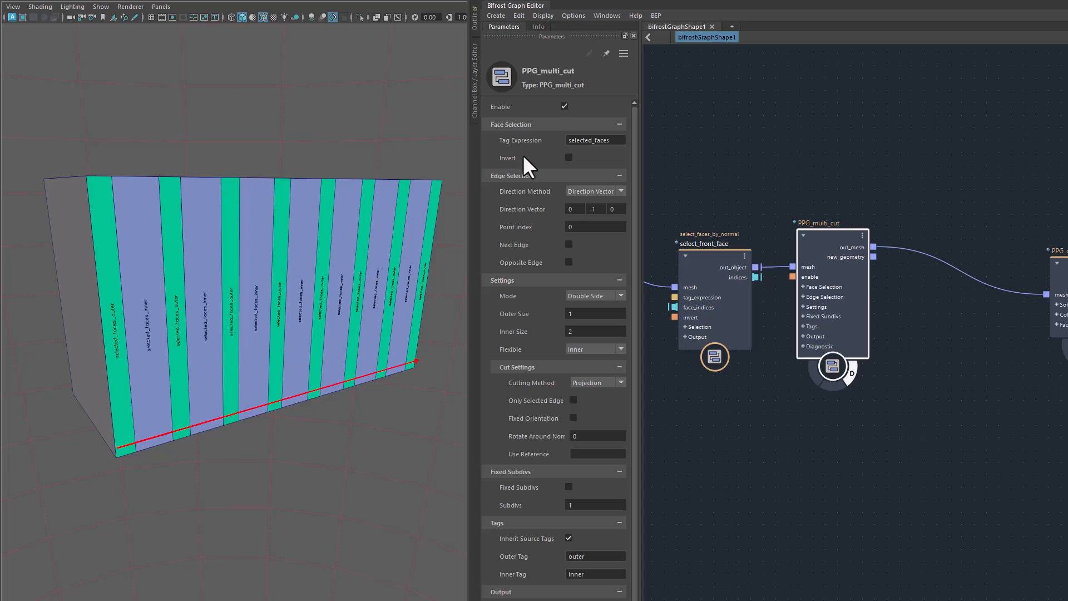
{"action": "left_click", "coordinate": [803, 286]}
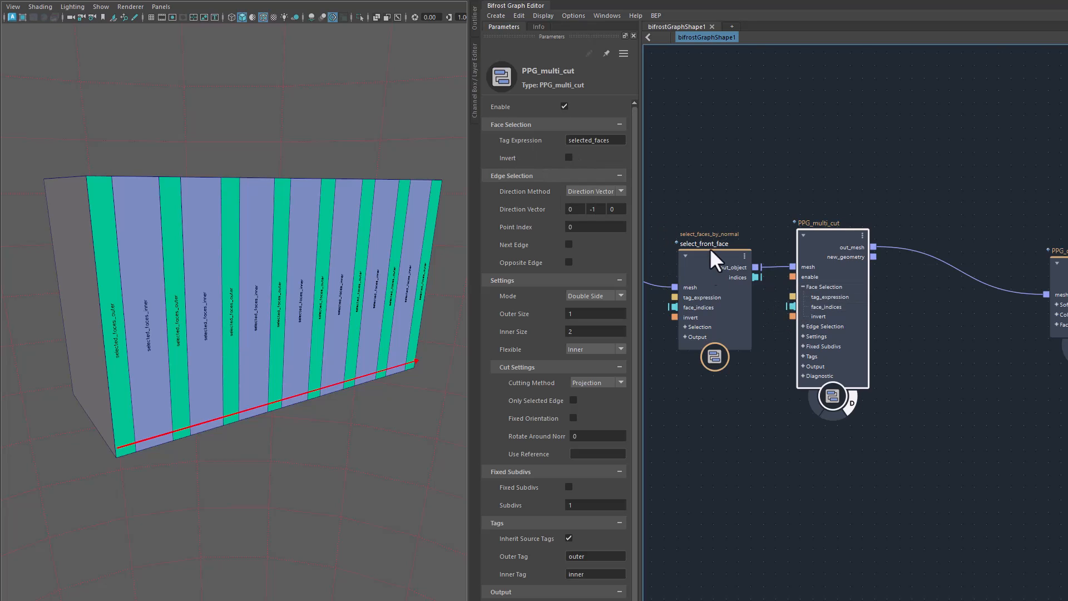
{"action": "left_click", "coordinate": [802, 286]}
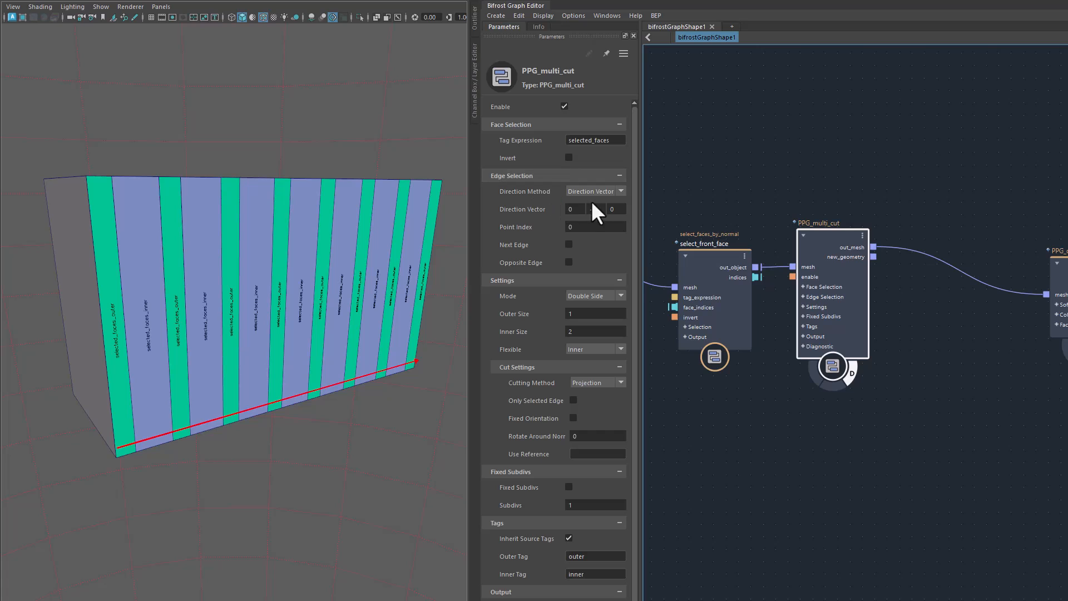
{"action": "left_click_drag", "start_coordinate": [637, 278], "coordinate": [662, 283]}
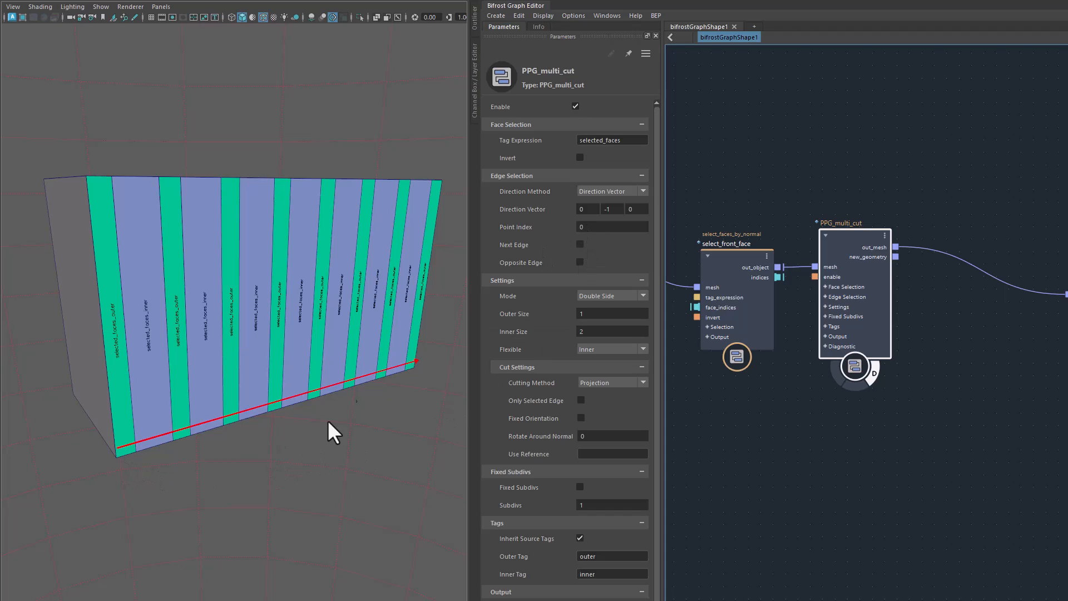
Rotate the base cube pCube1 to test how the cut direction responds, undo the rotation and deselect the cube.
{"action": "left_click", "coordinate": [474, 28]}
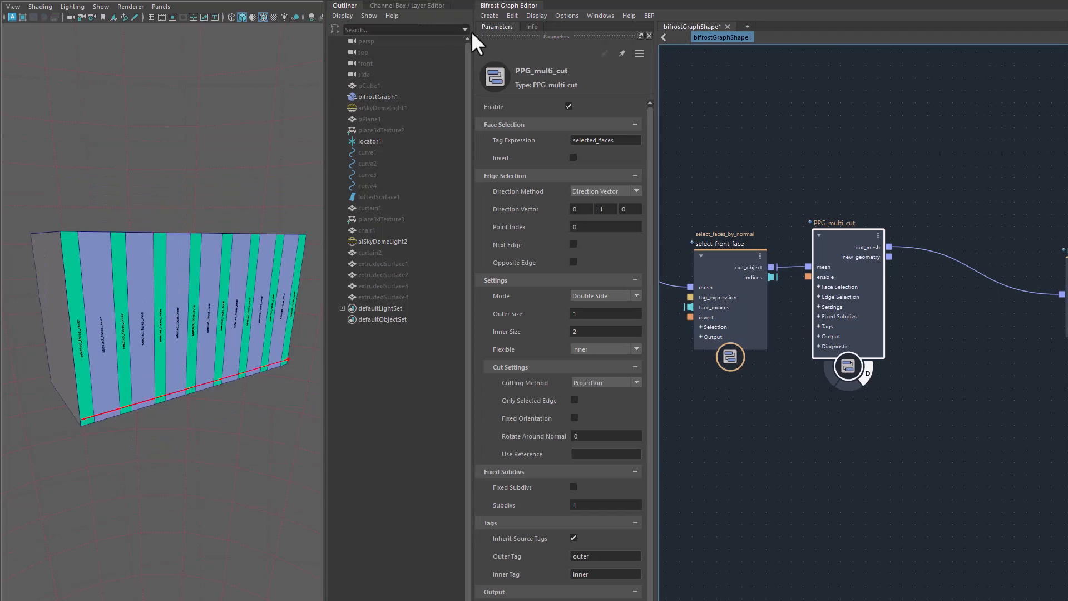
{"action": "left_click", "coordinate": [368, 85]}
{"action": "left_click", "coordinate": [339, 5]}
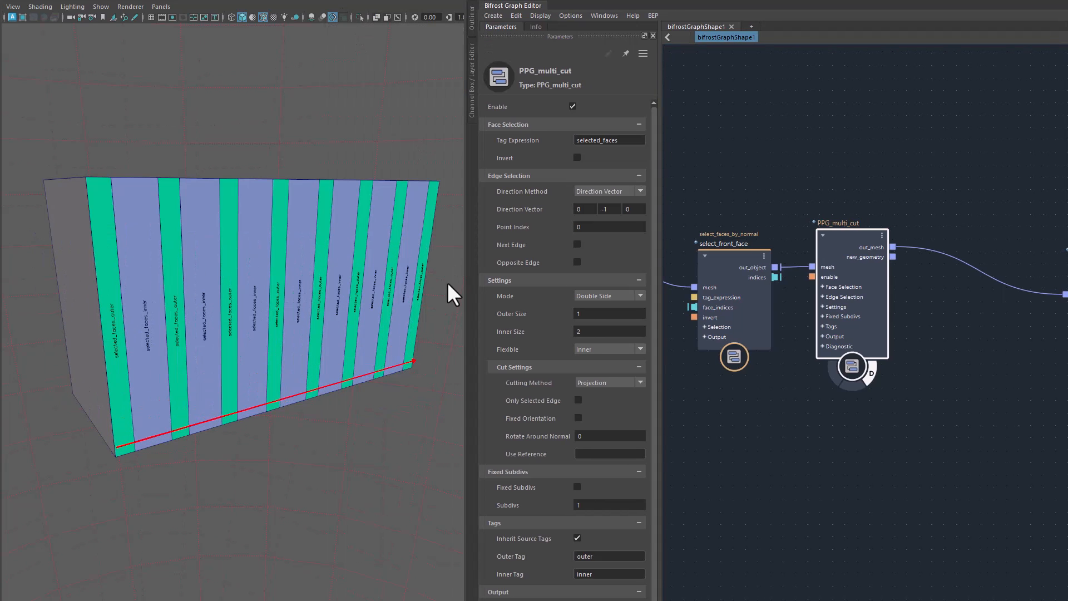
{"action": "key", "text": "e"}
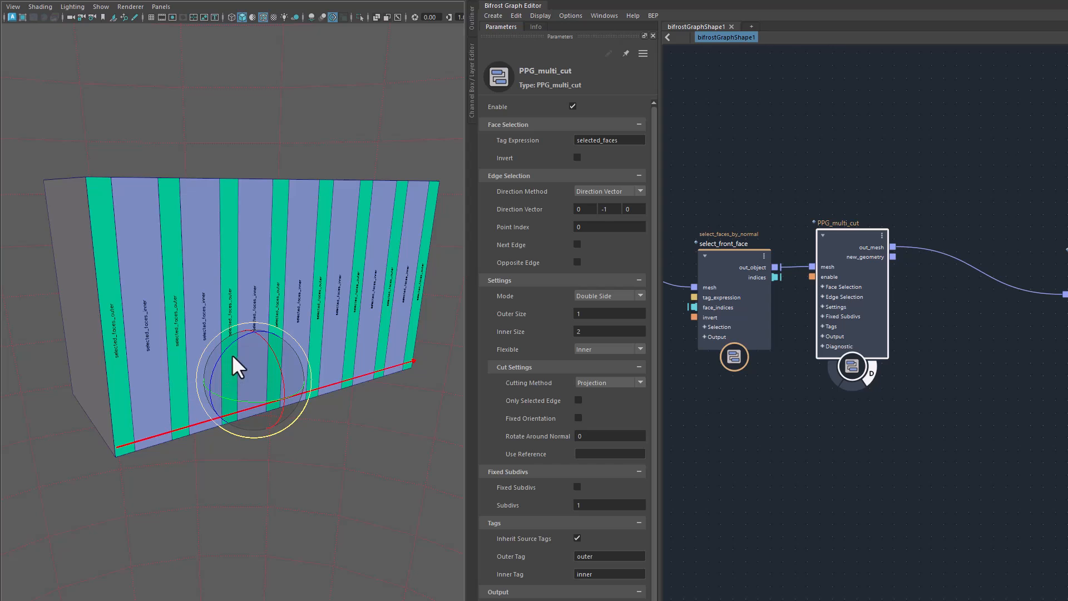
{"action": "left_click_drag", "start_coordinate": [224, 348], "coordinate": [206, 391]}
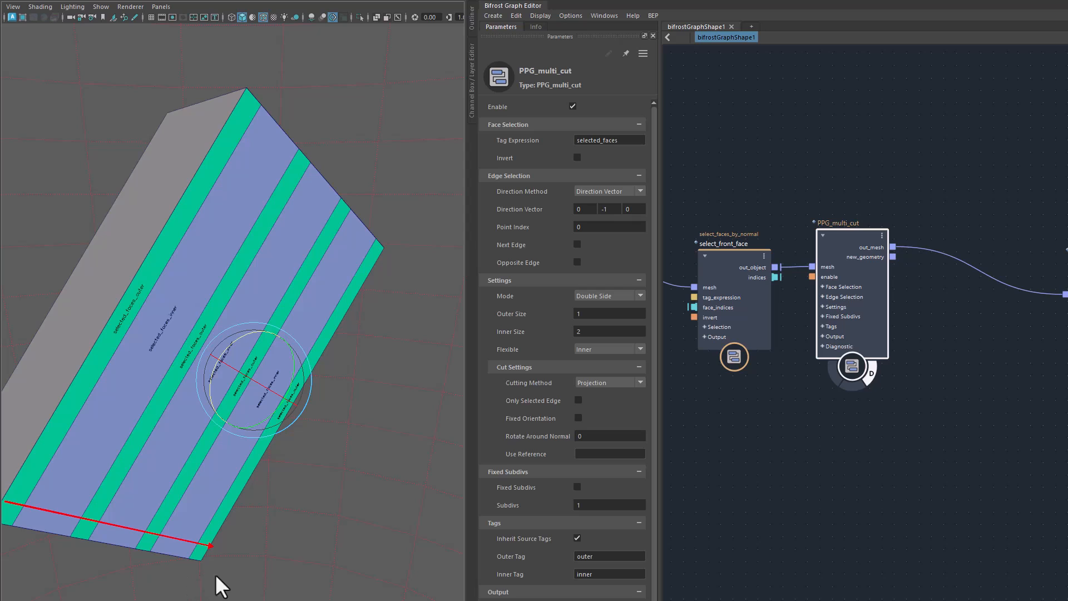
{"action": "key", "text": "ctrl+z"}
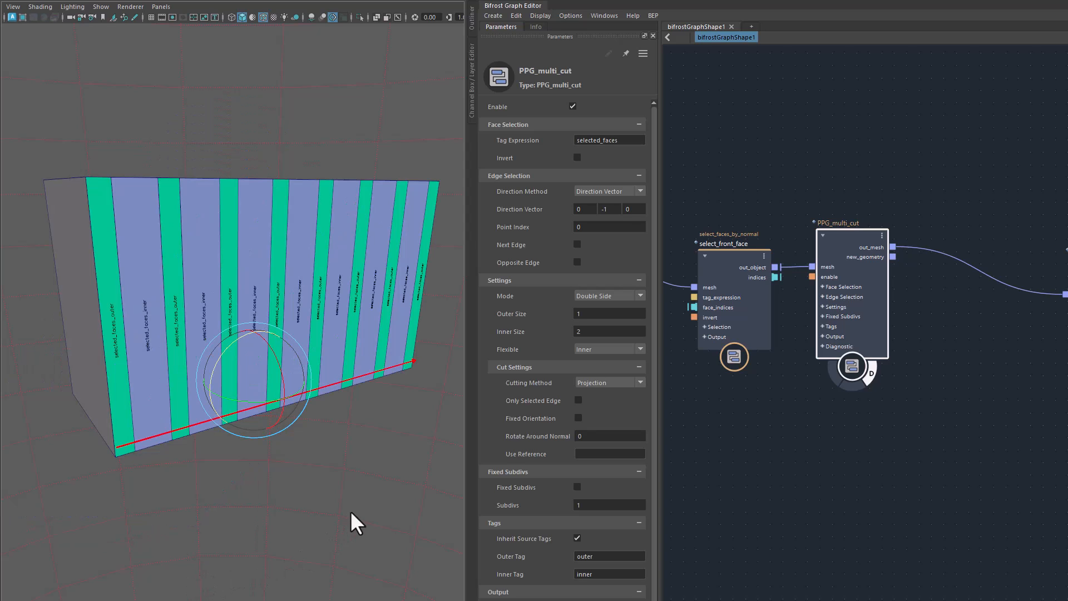
{"action": "left_click", "coordinate": [377, 499]}
Toggle the diagnostic display of PPG_multi_cut and examine the direction arrow along the face's lower edge.
{"action": "left_click", "coordinate": [870, 374]}
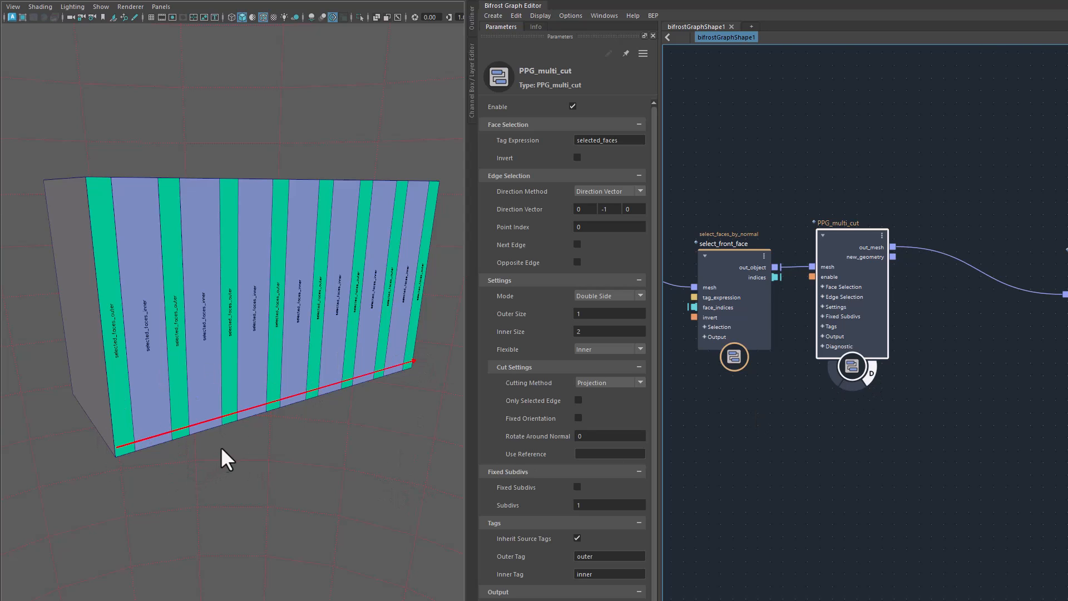
{"action": "left_click_drag", "start_coordinate": [238, 453], "coordinate": [136, 266], "text": "alt"}
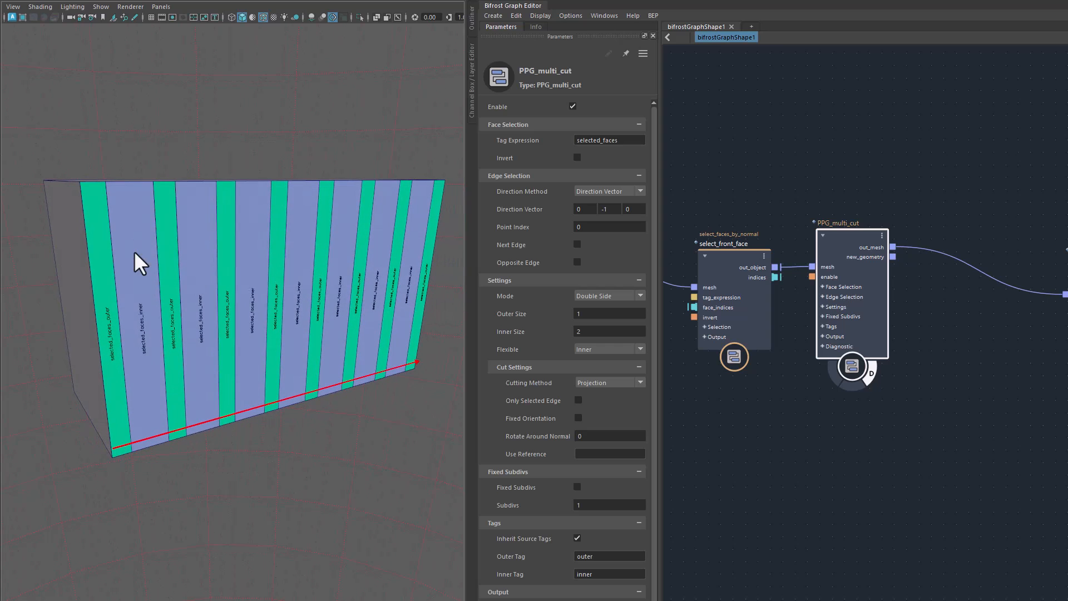
Set Flexible of PPG_multi_cut to None and scale the base cube's width to test how the strips respond.
{"action": "mouse_move", "coordinate": [271, 494]}
{"action": "left_mouse_down", "text": "alt"}
{"action": "mouse_move", "coordinate": [288, 509]}
{"action": "mouse_move", "coordinate": [277, 504]}
{"action": "mouse_move", "coordinate": [281, 481]}
{"action": "left_mouse_up", "text": "alt"}
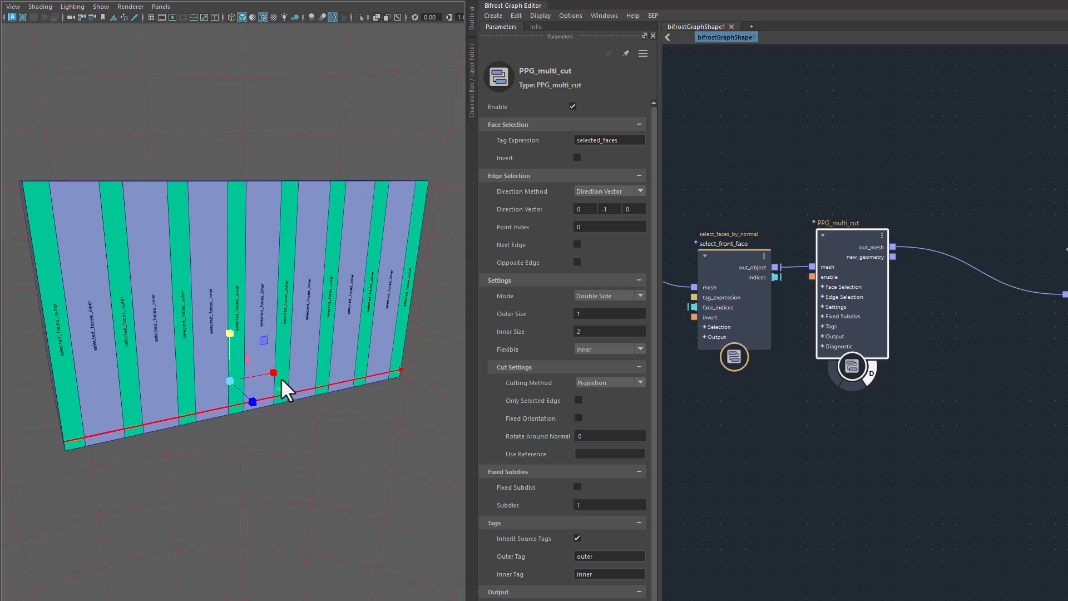
{"action": "mouse_move", "coordinate": [275, 365]}
{"action": "right_mouse_down", "text": "alt"}
{"action": "mouse_move", "coordinate": [313, 365]}
{"action": "mouse_move", "coordinate": [276, 367]}
{"action": "right_mouse_up", "text": "alt"}
{"action": "mouse_move", "coordinate": [276, 366]}
{"action": "left_mouse_down", "text": "alt"}
{"action": "mouse_move", "coordinate": [242, 370]}
{"action": "mouse_move", "coordinate": [278, 373]}
{"action": "mouse_move", "coordinate": [270, 379]}
{"action": "left_mouse_up", "text": "alt"}
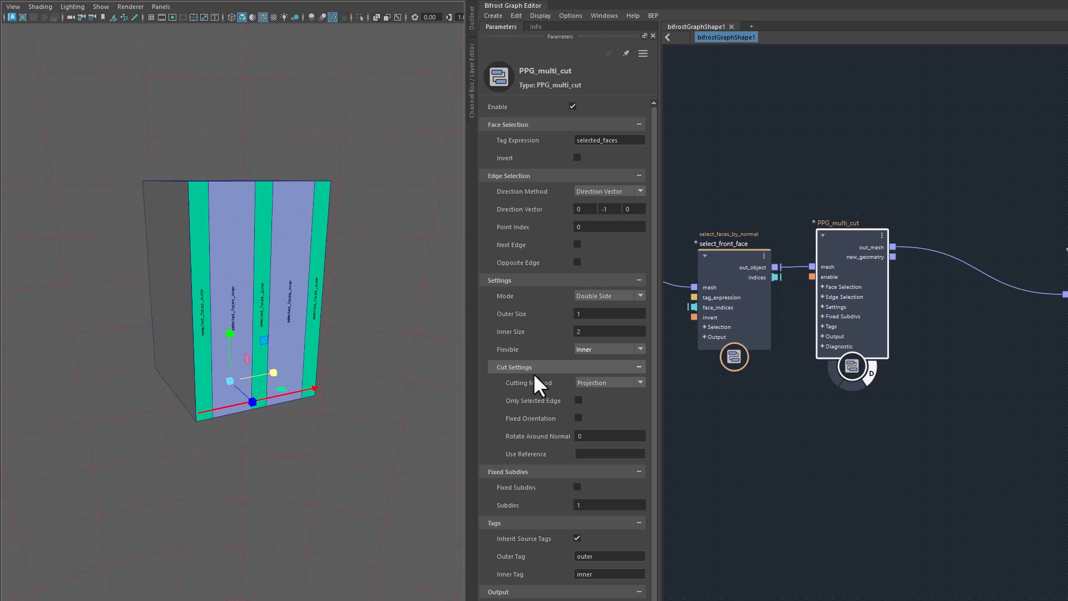
{"action": "left_click", "coordinate": [589, 349]}
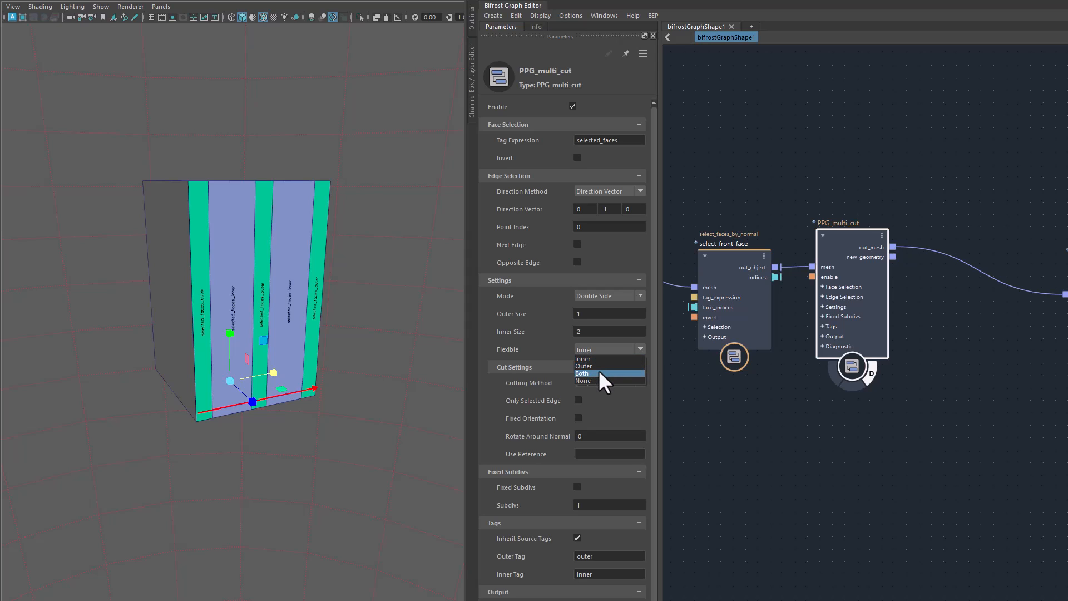
{"action": "left_click", "coordinate": [599, 381]}
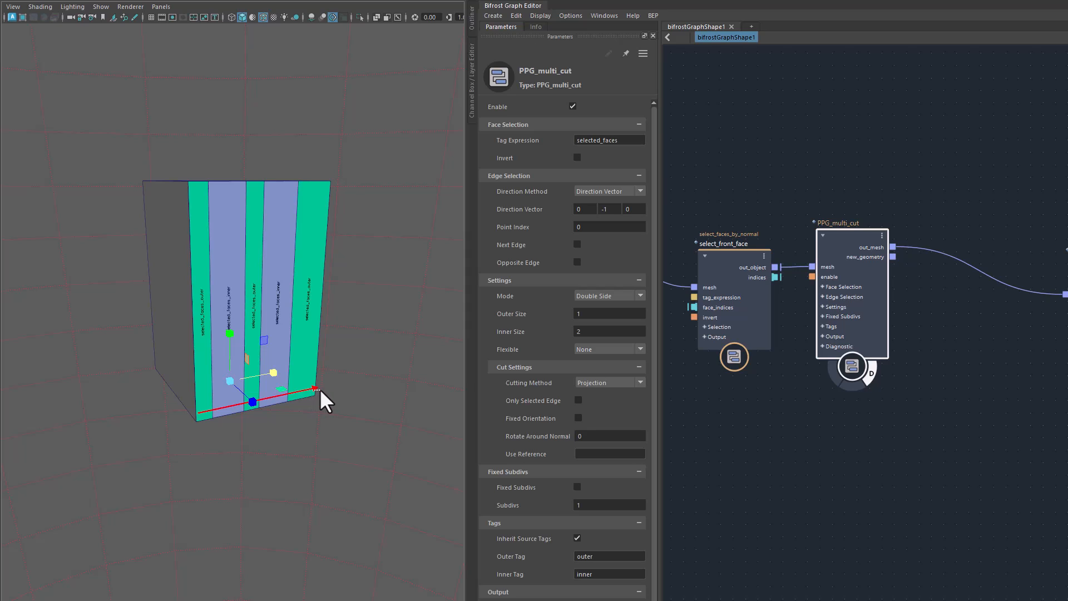
{"action": "left_click_drag", "start_coordinate": [321, 389], "coordinate": [383, 452]}
{"action": "left_click_drag", "start_coordinate": [275, 374], "coordinate": [303, 370]}
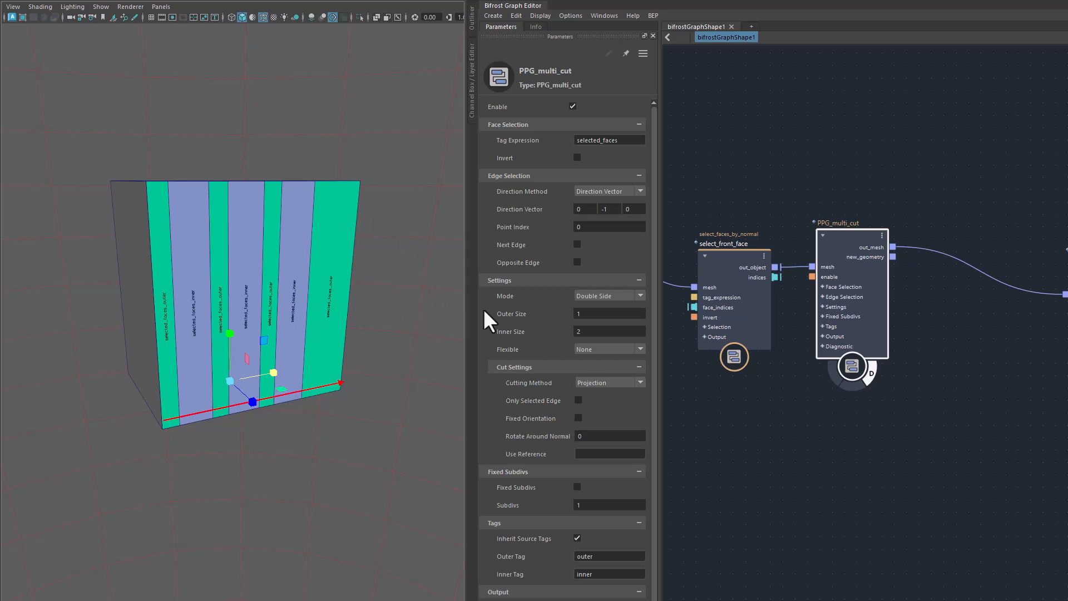
Try the Flexible options Both and Outer on PPG_multi_cut, rescaling the cube's width with each one.
{"action": "left_click", "coordinate": [583, 350]}
{"action": "left_click", "coordinate": [600, 370]}
{"action": "left_click_drag", "start_coordinate": [273, 371], "coordinate": [267, 372]}
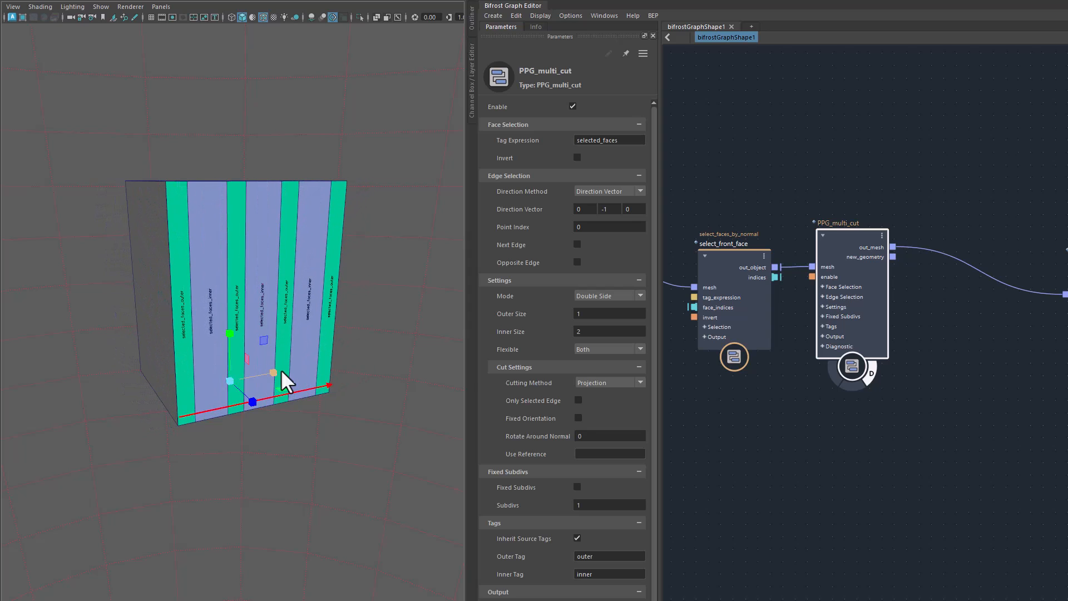
{"action": "left_click", "coordinate": [601, 347]}
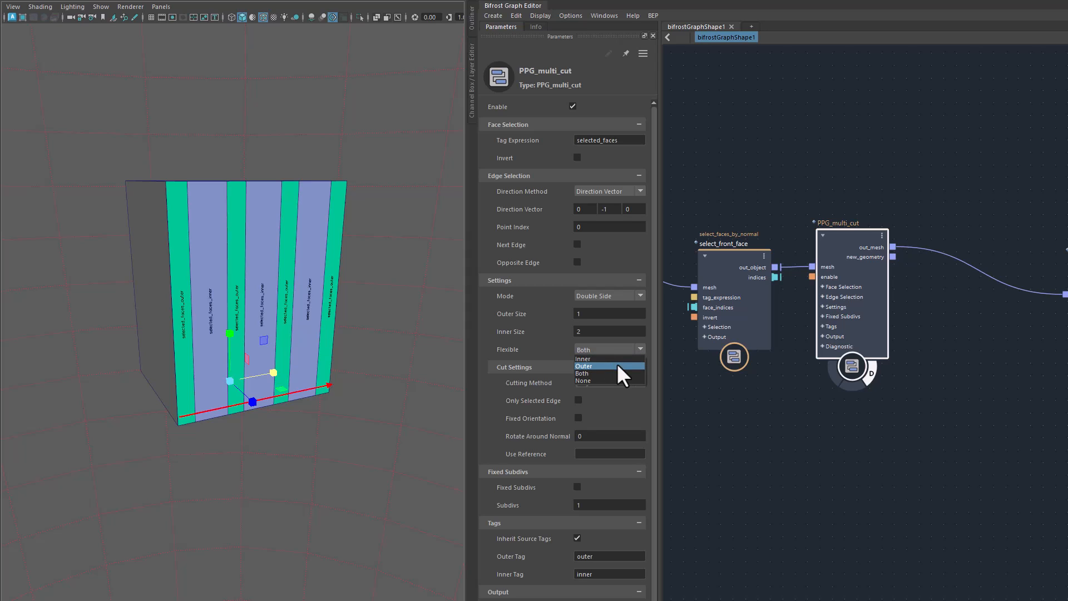
{"action": "left_click", "coordinate": [617, 365]}
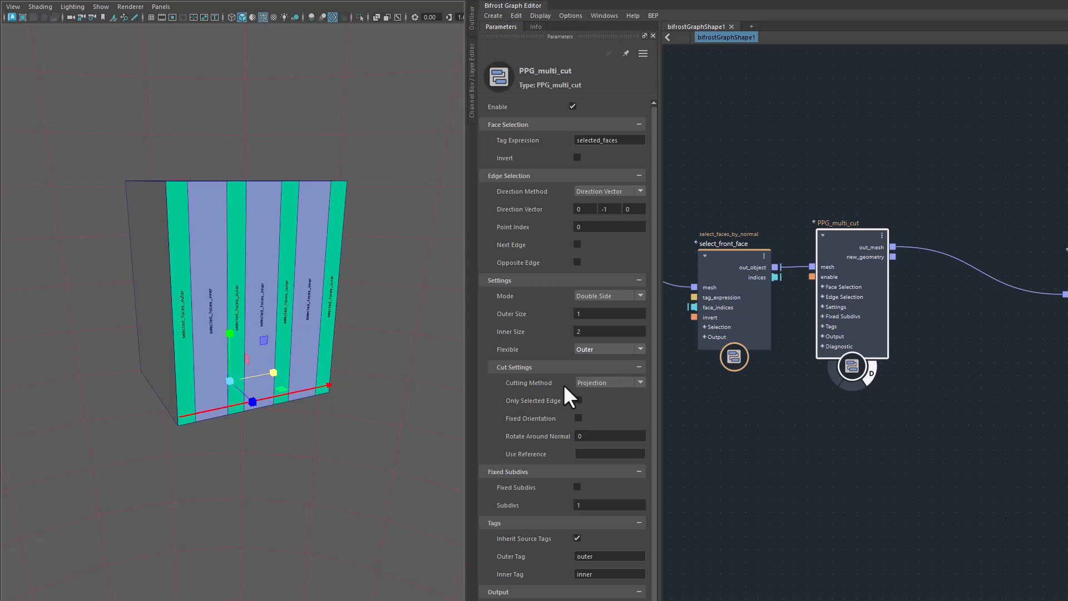
{"action": "mouse_move", "coordinate": [276, 372]}
{"action": "left_mouse_down"}
{"action": "mouse_move", "coordinate": [295, 372]}
{"action": "mouse_move", "coordinate": [262, 376]}
{"action": "mouse_move", "coordinate": [273, 376]}
{"action": "left_mouse_up"}
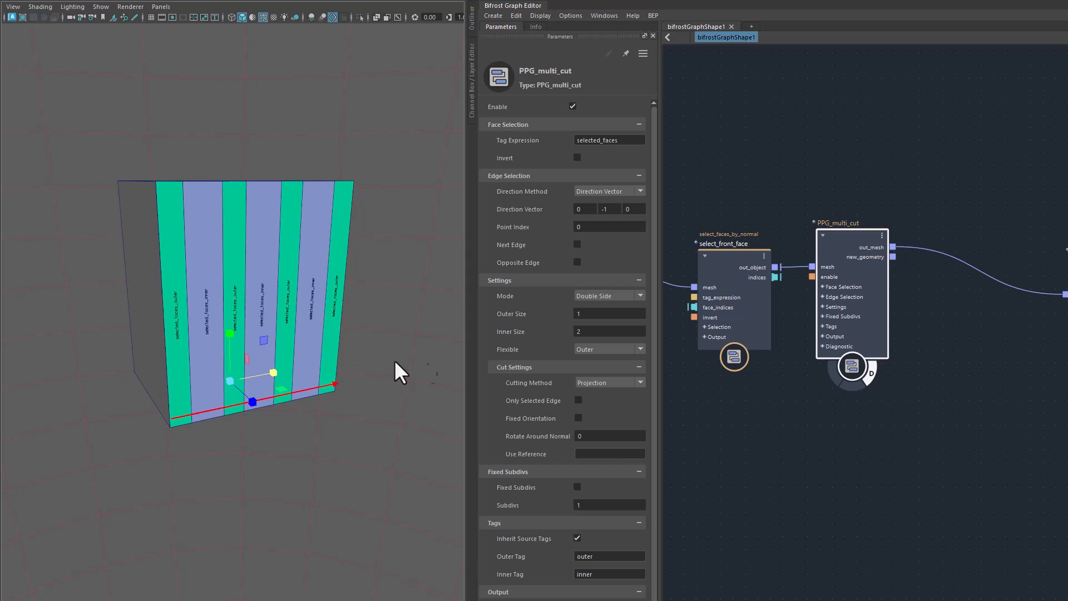
Set Flexible of PPG_multi_cut to Inner and scale the base cube wider.
{"action": "left_click", "coordinate": [609, 349]}
{"action": "left_click", "coordinate": [616, 361]}
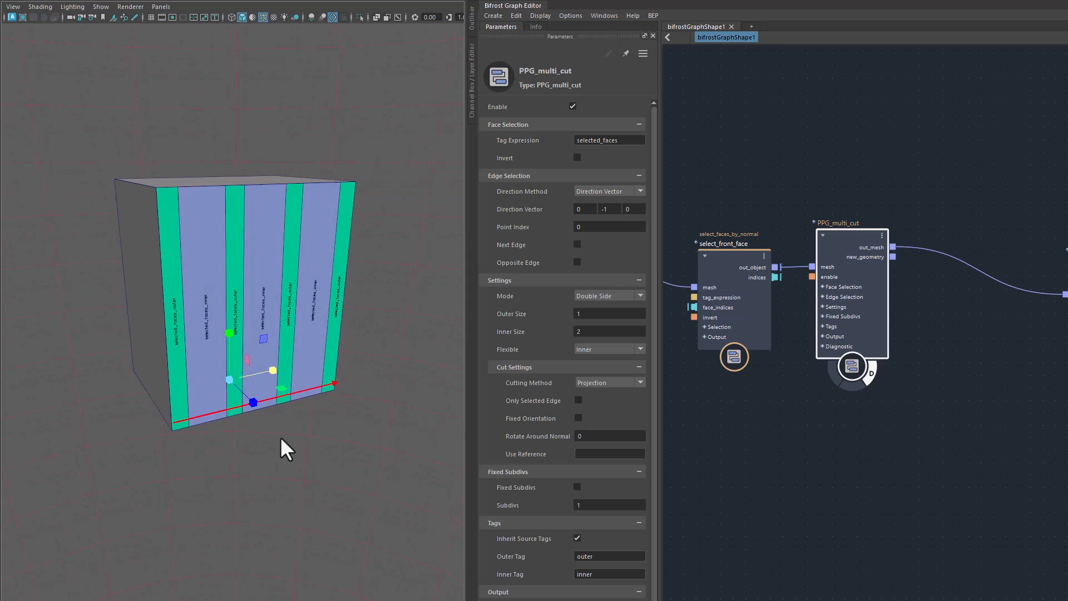
{"action": "left_click_drag", "start_coordinate": [273, 371], "coordinate": [323, 368]}
{"action": "left_click_drag", "start_coordinate": [350, 494], "coordinate": [372, 434], "text": "alt"}
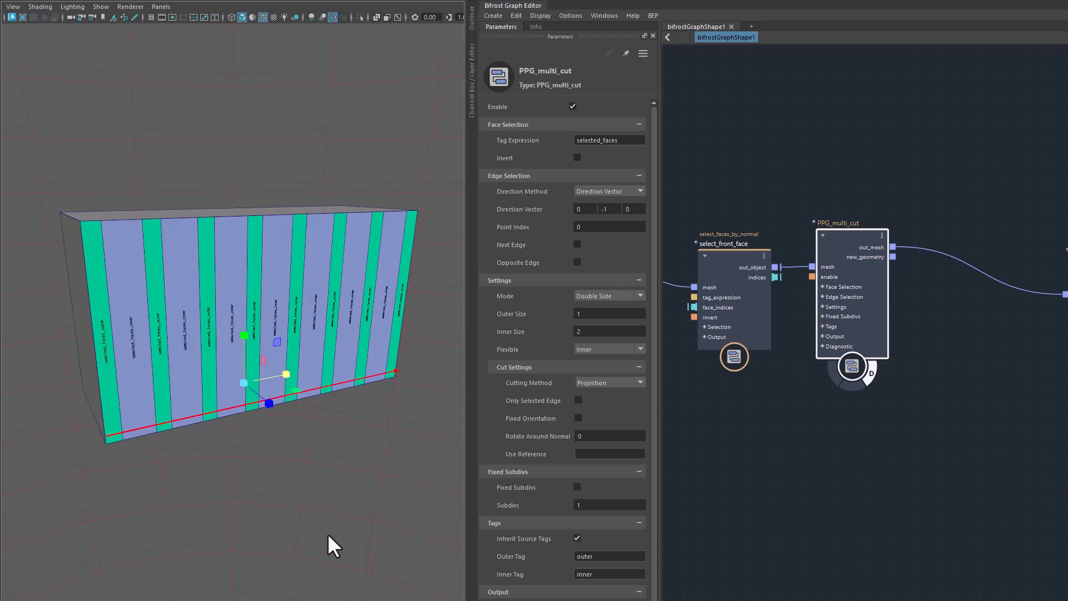
Enable Fixed Subdivs on PPG_multi_cut, adjust the cube's width slightly and set Outer Size to 3.394.
{"action": "left_click", "coordinate": [534, 315]}
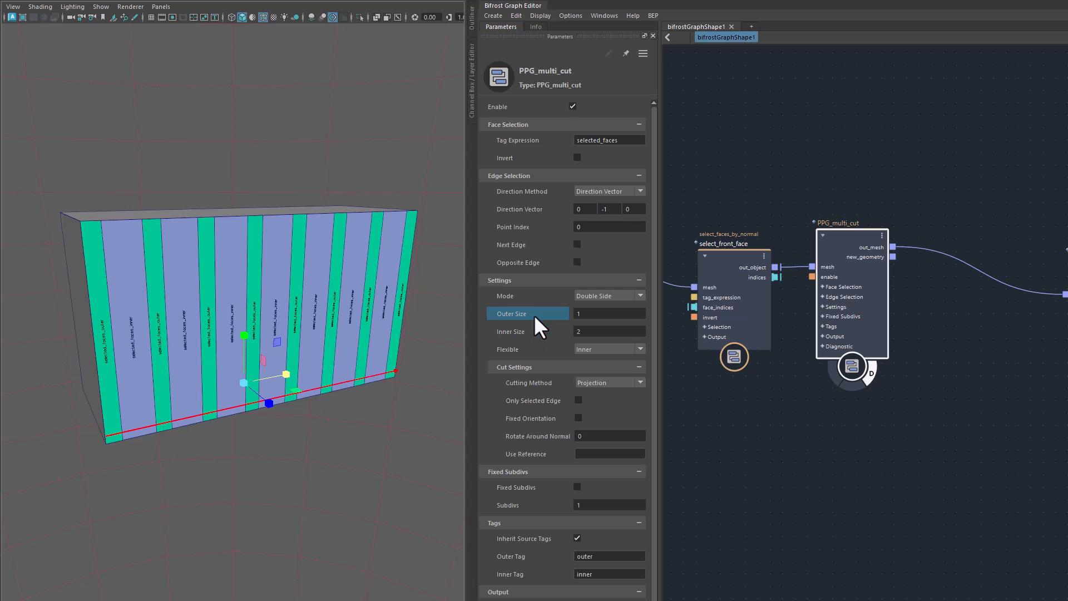
{"action": "left_click", "coordinate": [539, 331]}
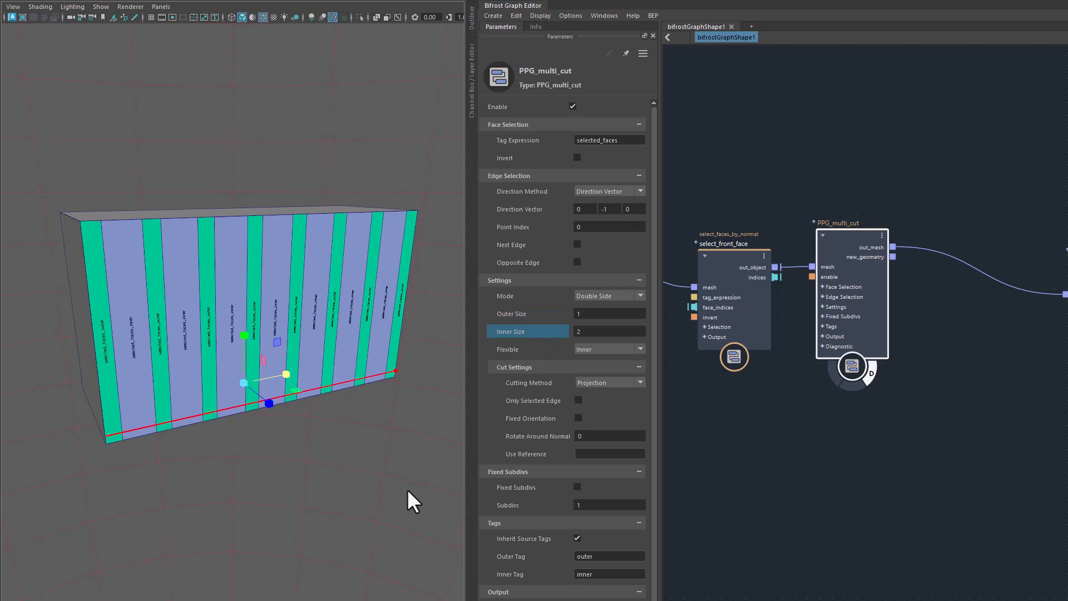
{"action": "left_click", "coordinate": [577, 486]}
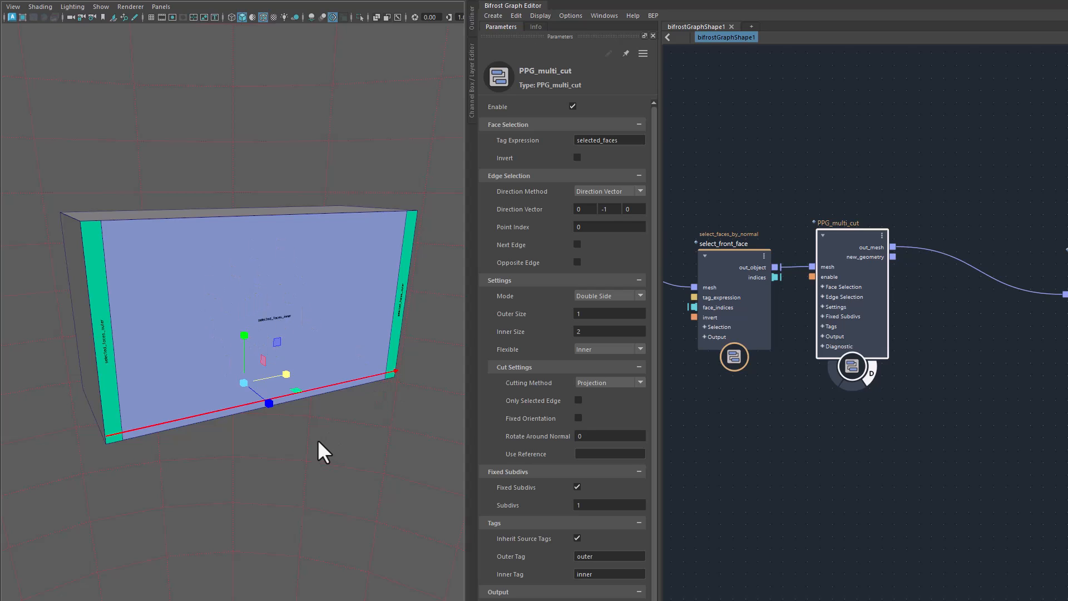
{"action": "left_click_drag", "start_coordinate": [283, 372], "coordinate": [286, 376]}
{"action": "left_click_drag", "start_coordinate": [523, 314], "coordinate": [659, 325]}
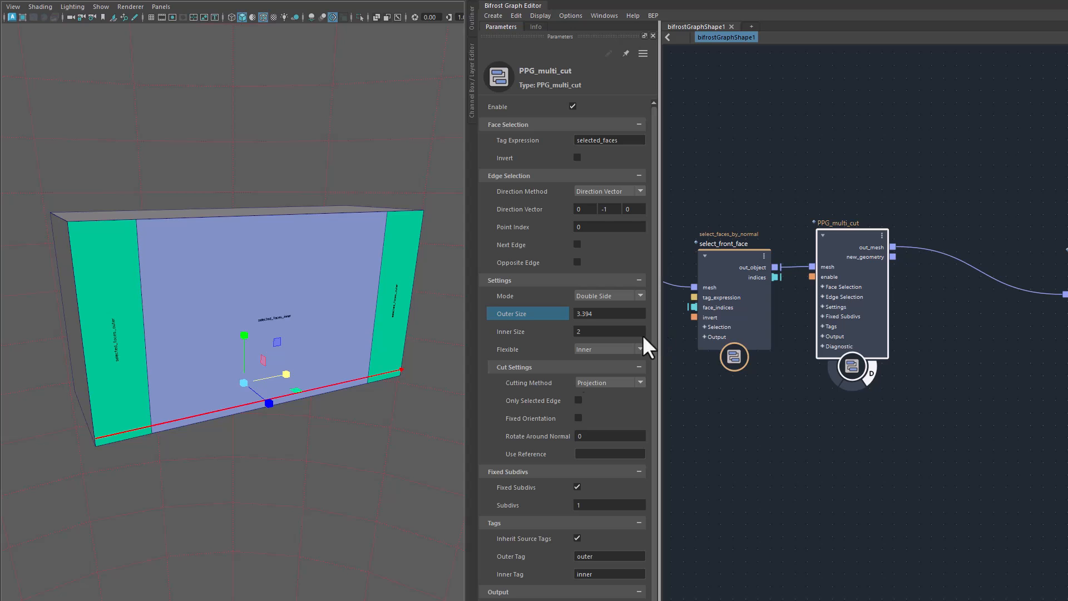
Inspect the tag labels on the front face and turn off Inherit Source Tags for PPG_multi_cut.
{"action": "left_click_drag", "start_coordinate": [373, 465], "coordinate": [389, 539], "text": "alt"}
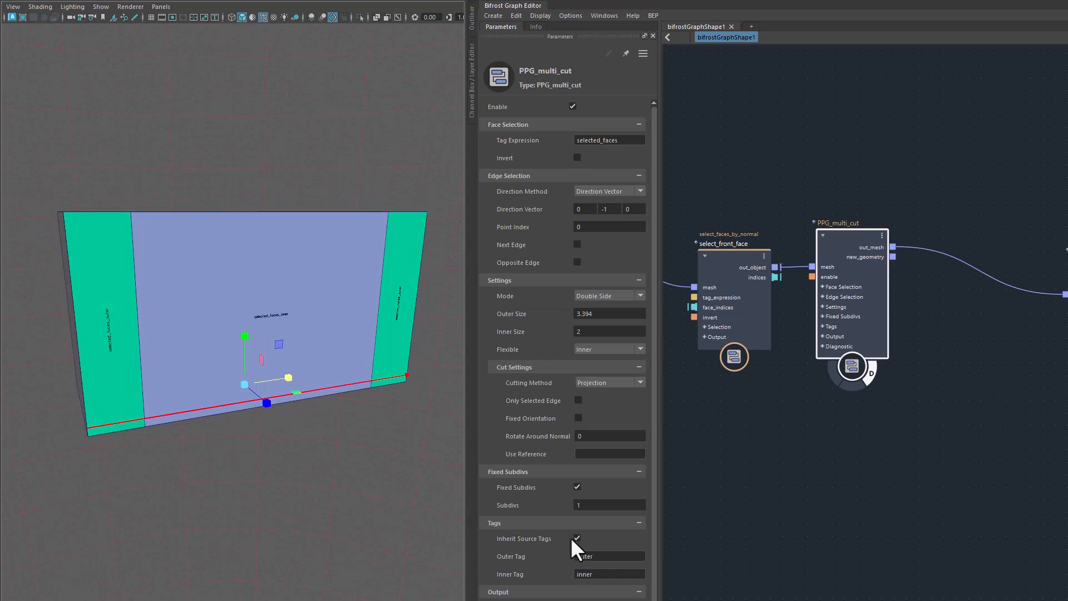
{"action": "scroll", "coordinate": [314, 489], "scroll_direction": "up", "scroll_amount": 5}
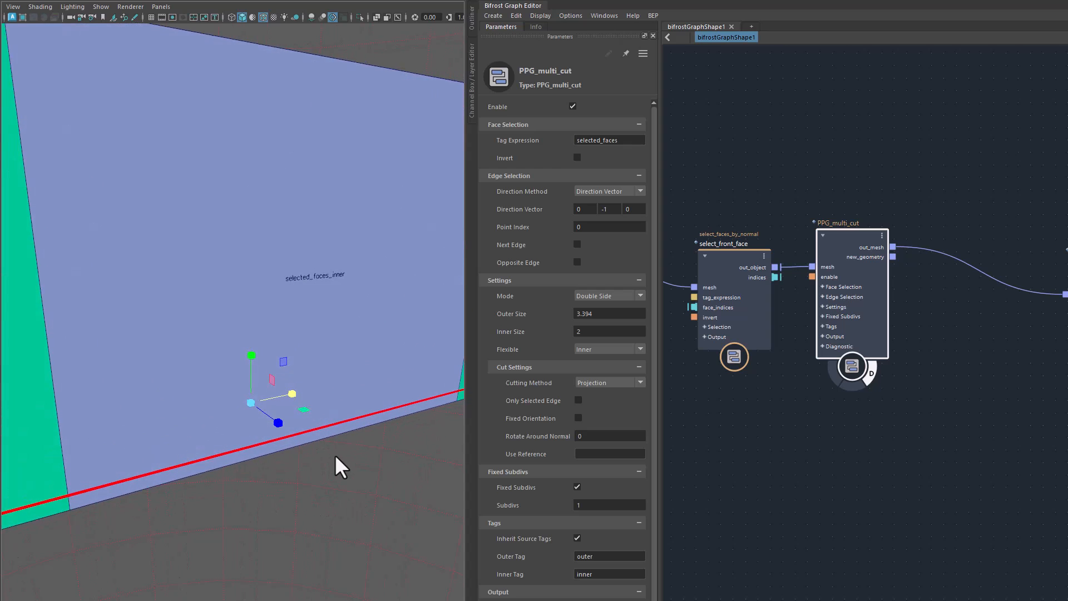
{"action": "left_click_drag", "start_coordinate": [352, 457], "coordinate": [378, 466], "text": "alt"}
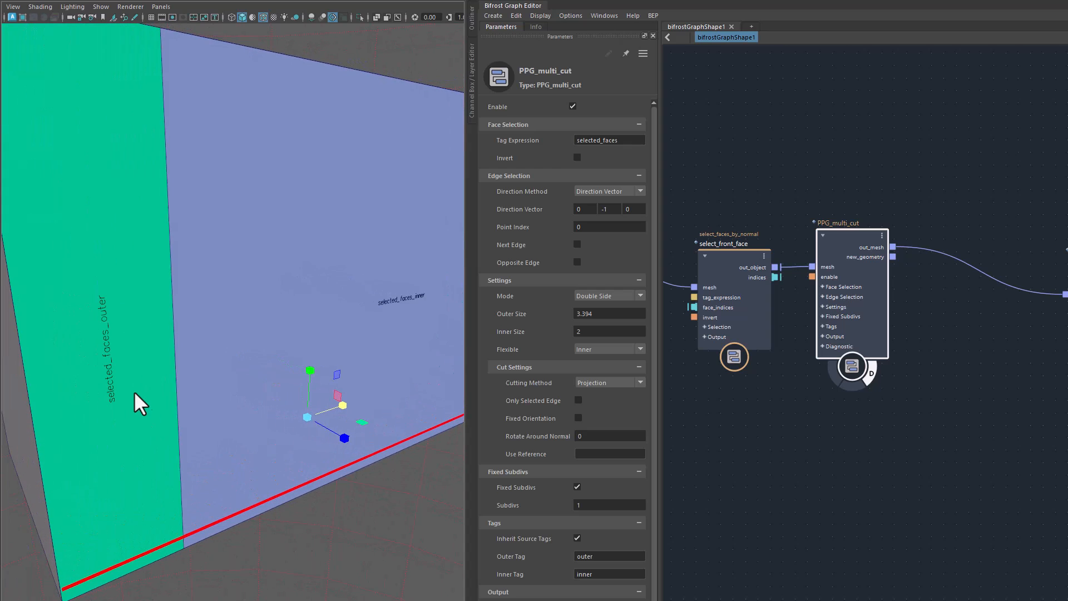
{"action": "left_click_drag", "start_coordinate": [254, 459], "coordinate": [327, 539], "text": "alt"}
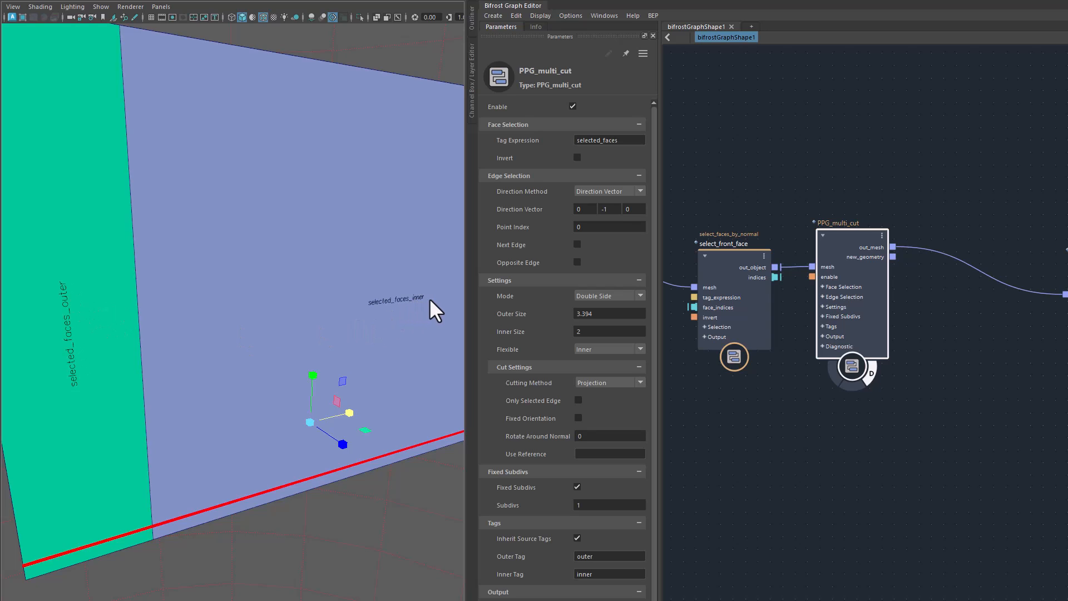
{"action": "left_click", "coordinate": [578, 538]}
{"action": "right_click_drag", "start_coordinate": [373, 536], "coordinate": [336, 535], "text": "alt"}
{"action": "middle_click_drag", "start_coordinate": [372, 524], "coordinate": [355, 513], "text": "alt"}
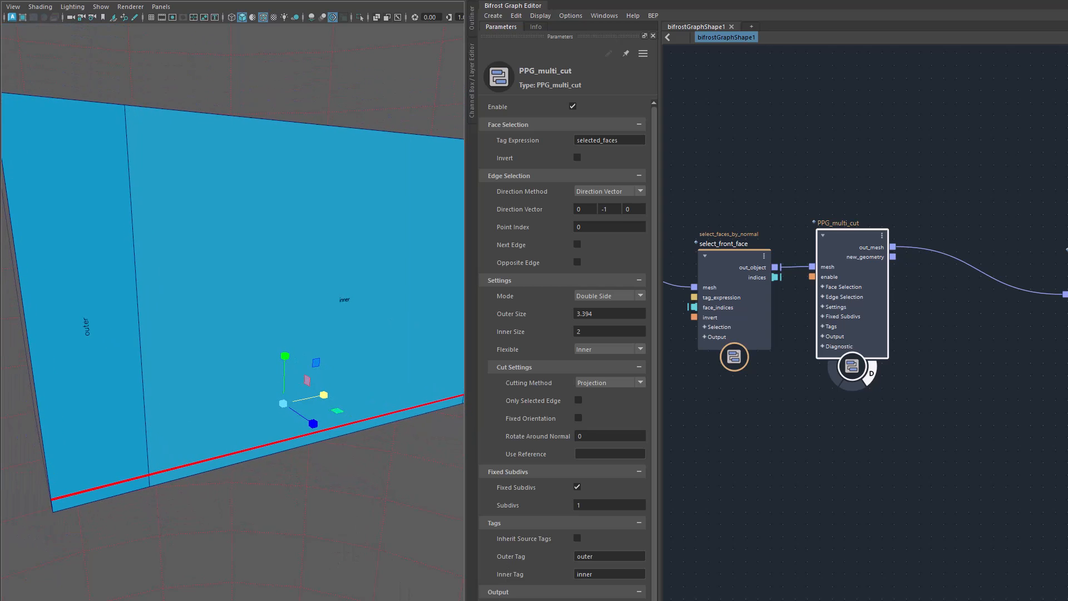
Set the Outer Tag of PPG_multi_cut to sides and its Inner Tag to main.
{"action": "double_click", "coordinate": [603, 556]}
{"action": "type", "text": "sides"}
{"action": "key", "text": "Return"}
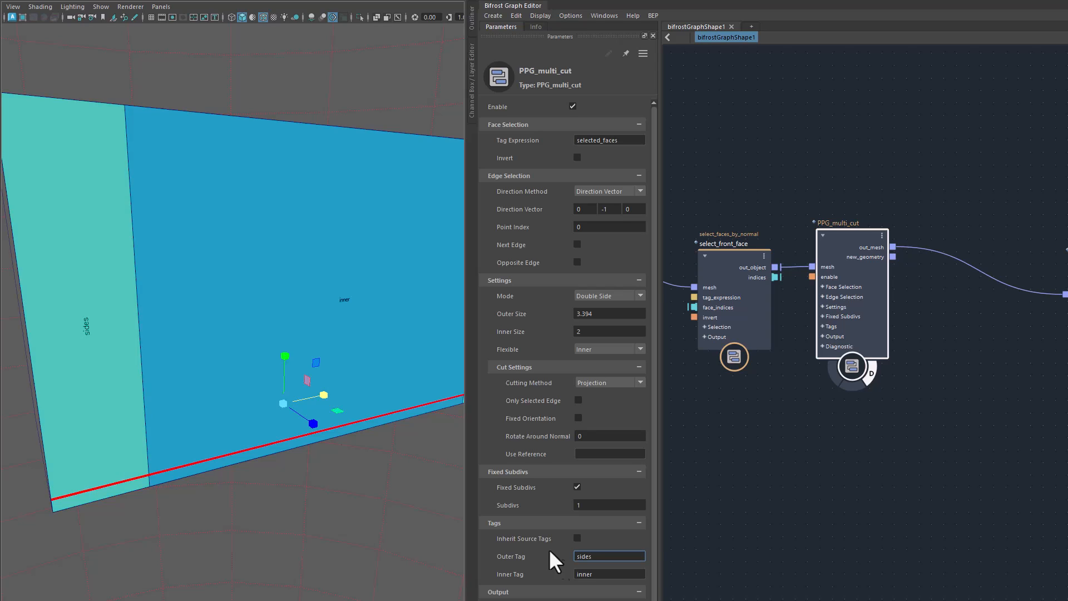
{"action": "double_click", "coordinate": [593, 574]}
{"action": "type", "text": "main"}
{"action": "key", "text": "Return"}
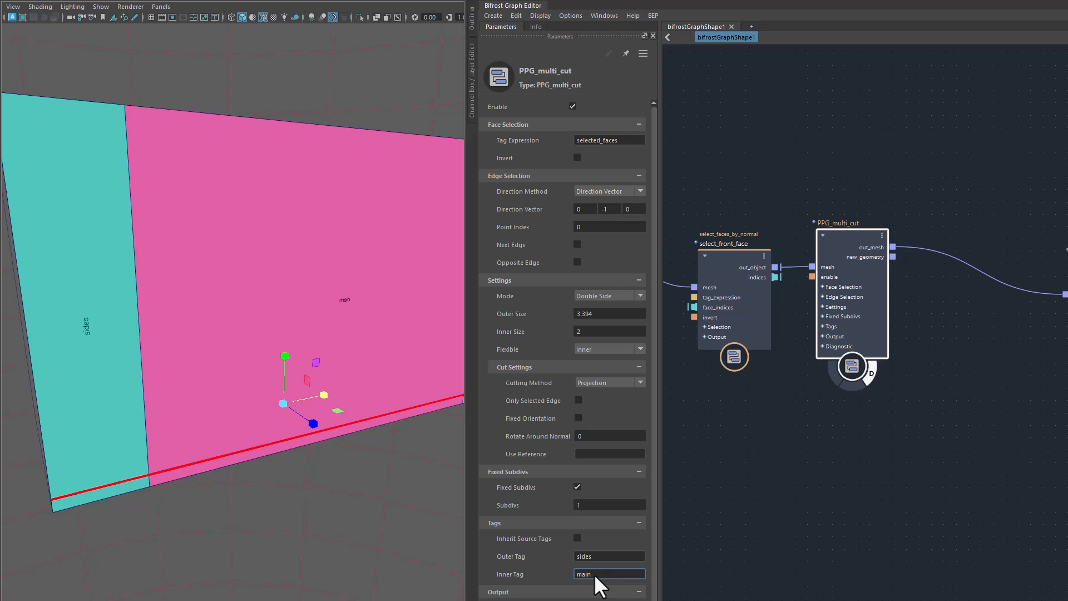
Turn off the diagnostic display of PPG_multi_cut and deselect the base cube.
{"action": "right_click_drag", "start_coordinate": [396, 552], "coordinate": [339, 531], "text": "alt"}
{"action": "left_click_drag", "start_coordinate": [339, 532], "coordinate": [373, 502], "text": "alt"}
{"action": "right_click_drag", "start_coordinate": [373, 501], "coordinate": [368, 502], "text": "alt"}
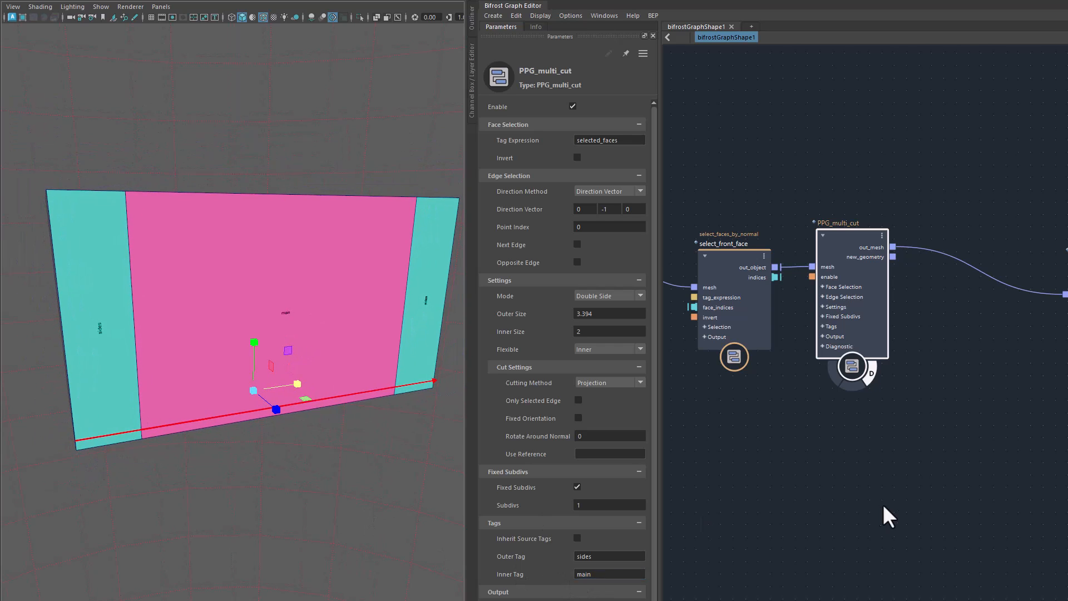
{"action": "left_click", "coordinate": [871, 374]}
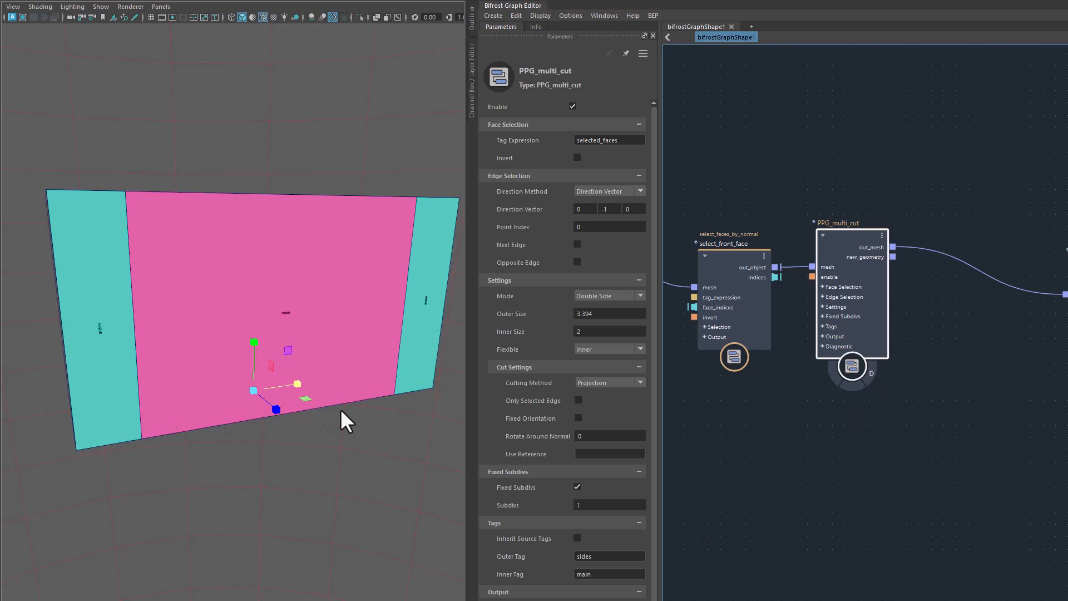
{"action": "left_click", "coordinate": [409, 517]}
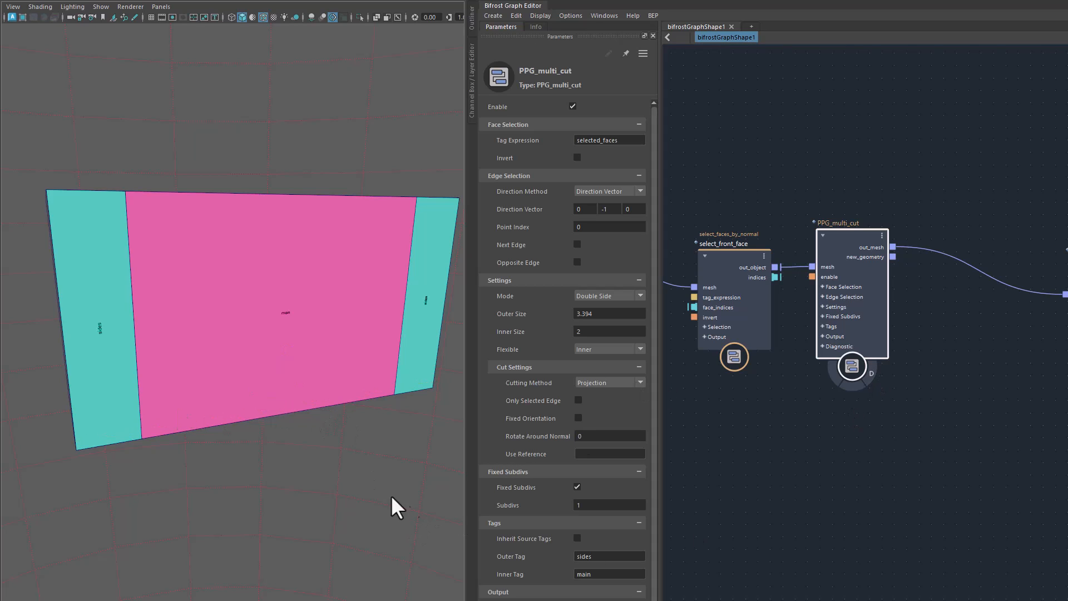
{"action": "left_click_drag", "start_coordinate": [349, 489], "coordinate": [354, 489], "text": "alt"}
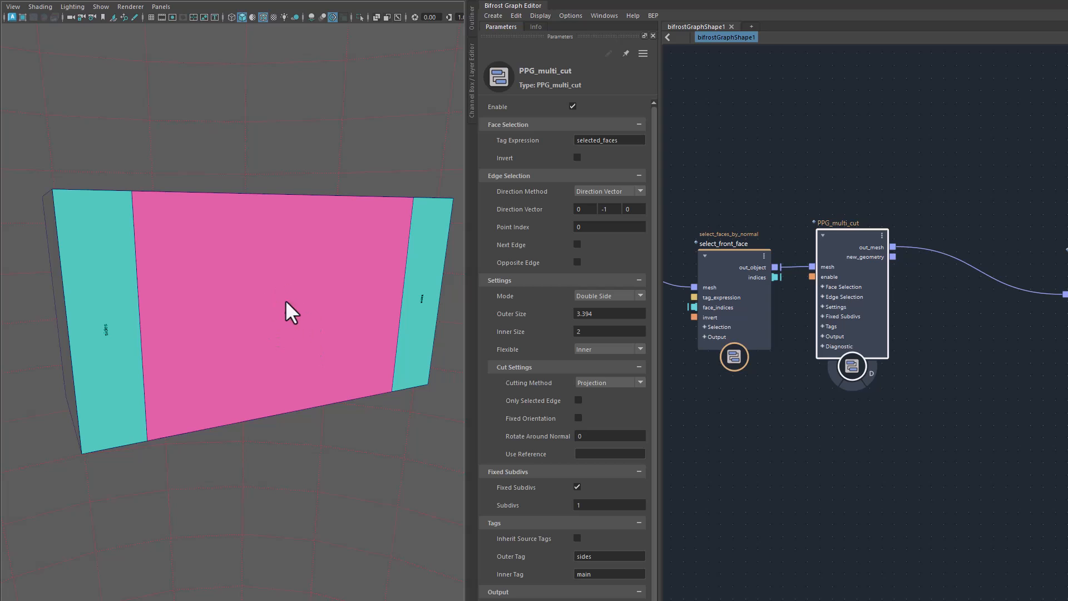
Move the node after PPG_multi_cut farther away to make room and select the connection from out_mesh.
{"action": "middle_click_drag", "start_coordinate": [898, 473], "coordinate": [849, 476], "text": "alt"}
{"action": "left_click_drag", "start_coordinate": [1000, 234], "coordinate": [1067, 322]}
{"action": "left_click_drag", "start_coordinate": [1050, 311], "coordinate": [1067, 311]}
{"action": "left_click_drag", "start_coordinate": [930, 205], "coordinate": [924, 349]}
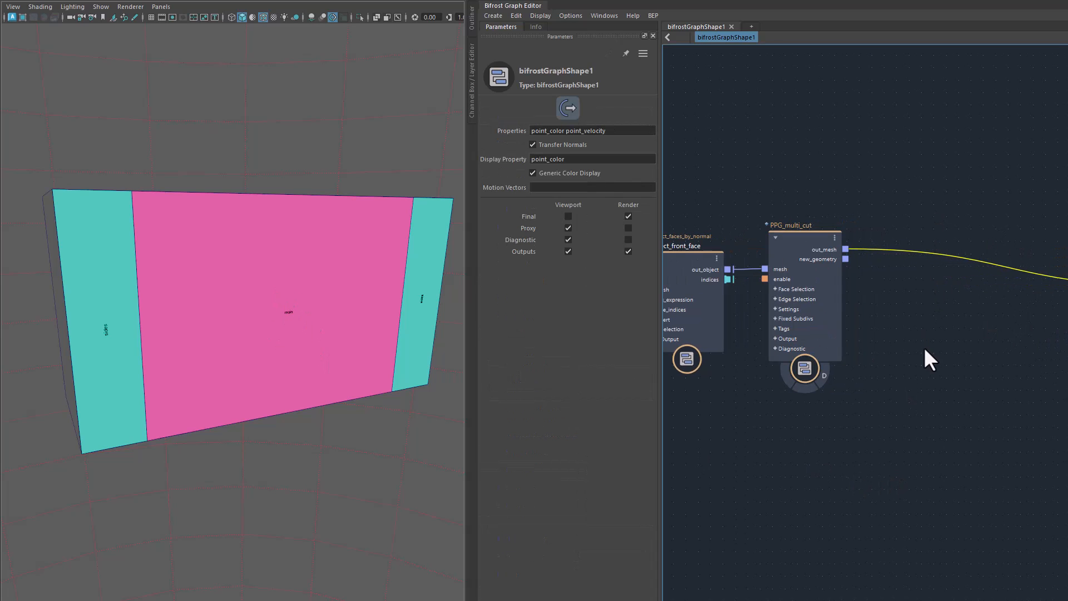
Check the Connect Nodes on Creation option of the graph editor.
{"action": "key", "text": "Tab"}
{"action": "left_click", "coordinate": [902, 463]}
{"action": "left_click", "coordinate": [538, 16]}
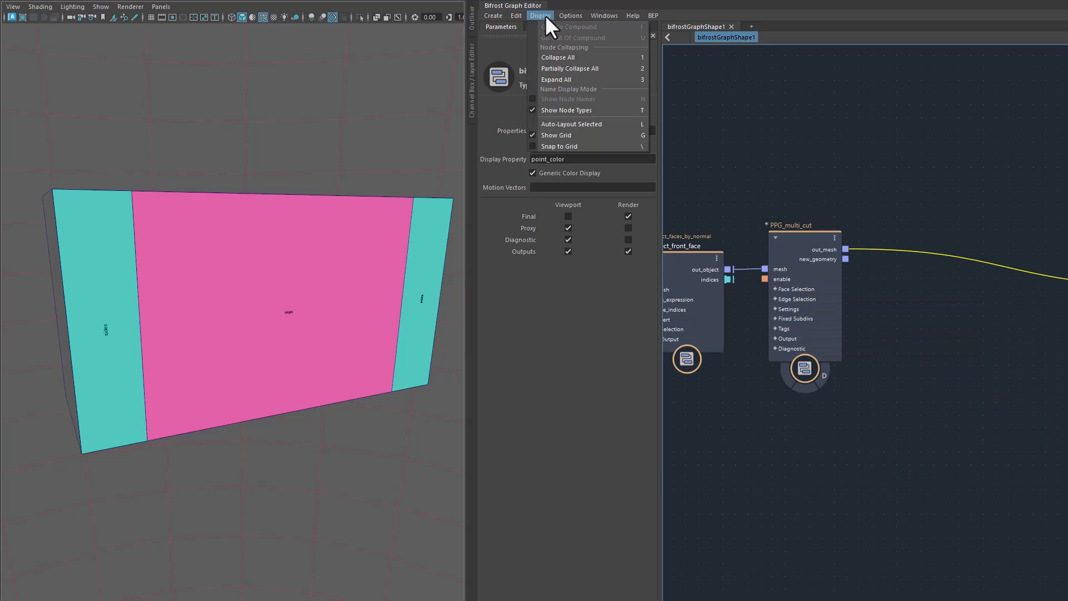
{"action": "mouse_move", "coordinate": [563, 15]}
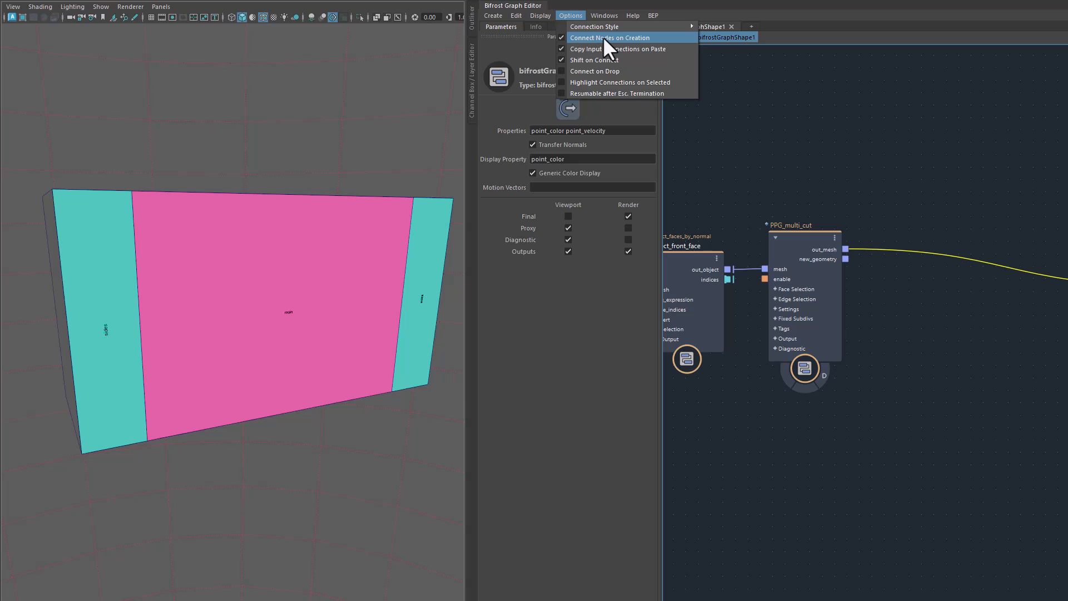
{"action": "left_click", "coordinate": [913, 218]}
{"action": "left_click", "coordinate": [904, 253]}
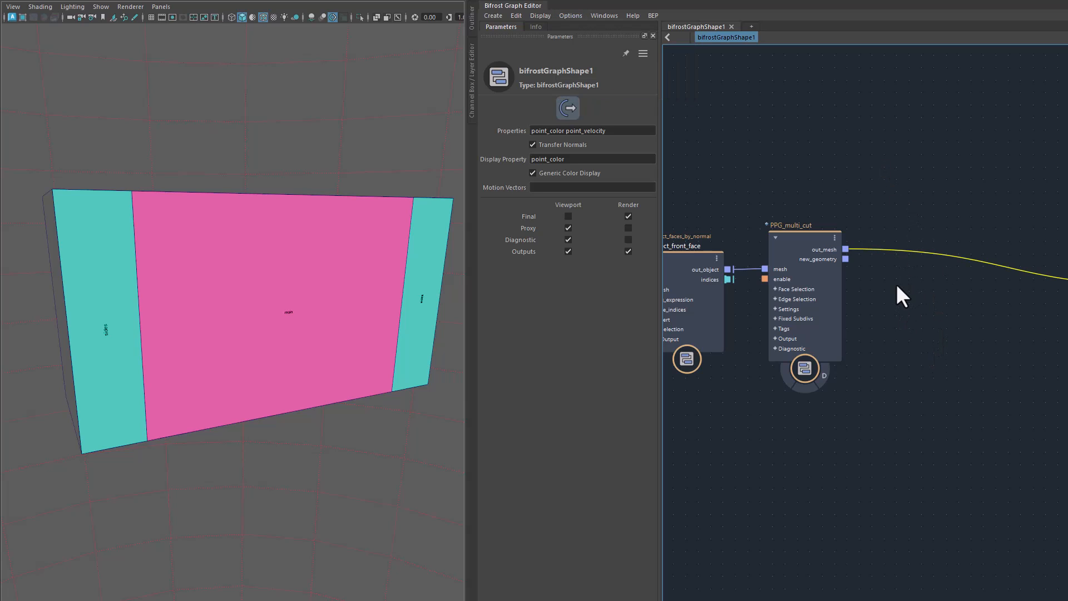
Insert a PPG_extrude node into the selected connection and place it beside PPG_multi_cut.
{"action": "key", "text": "Tab"}
{"action": "type", "text": "pp"}
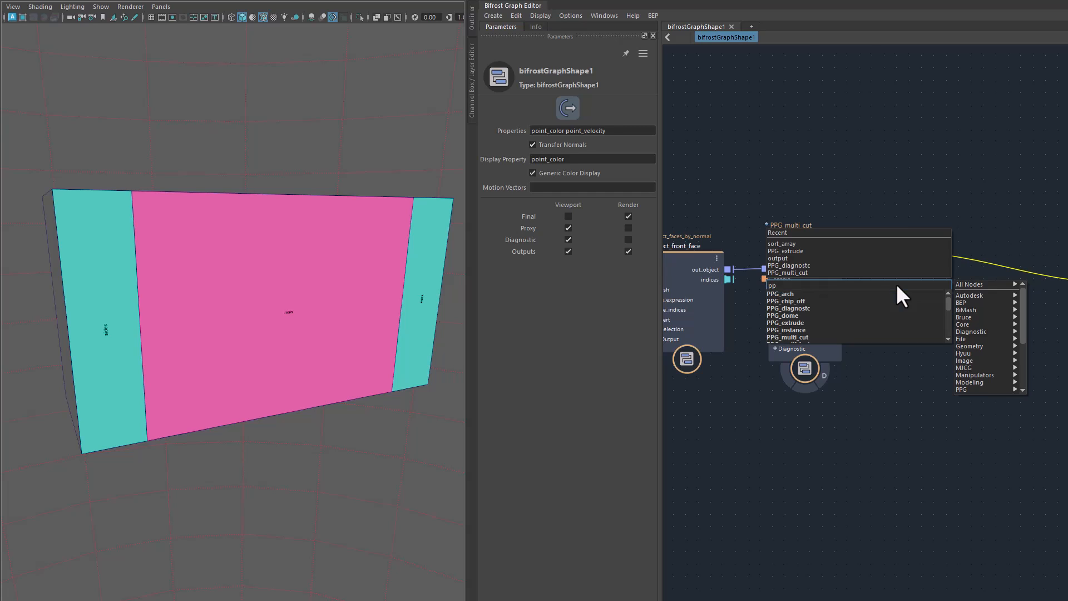
{"action": "type", "text": "ext"}
{"action": "key", "text": "Return"}
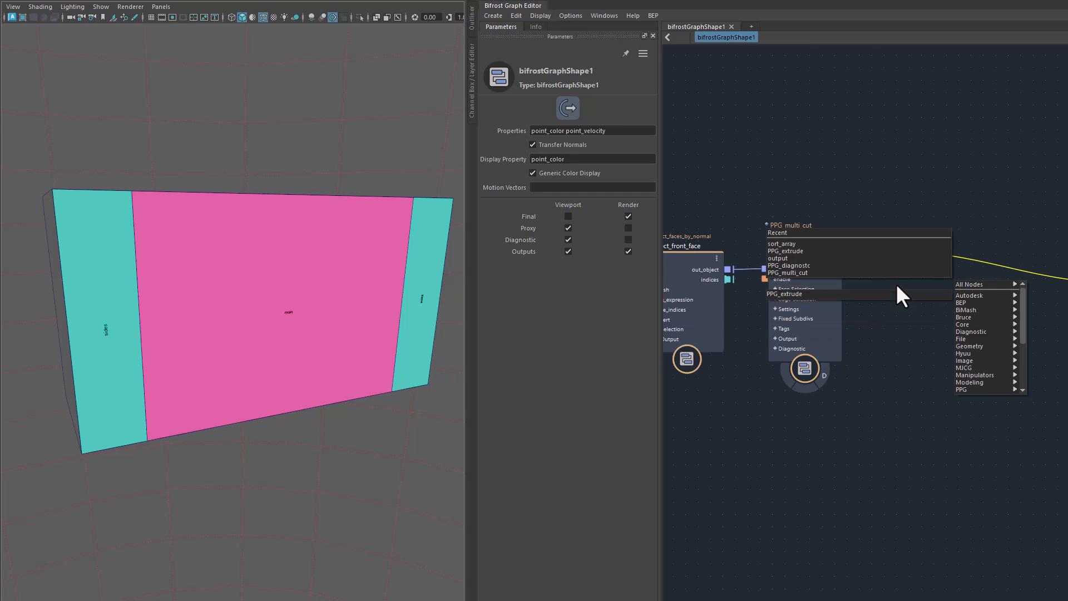
{"action": "left_click_drag", "start_coordinate": [918, 293], "coordinate": [940, 243]}
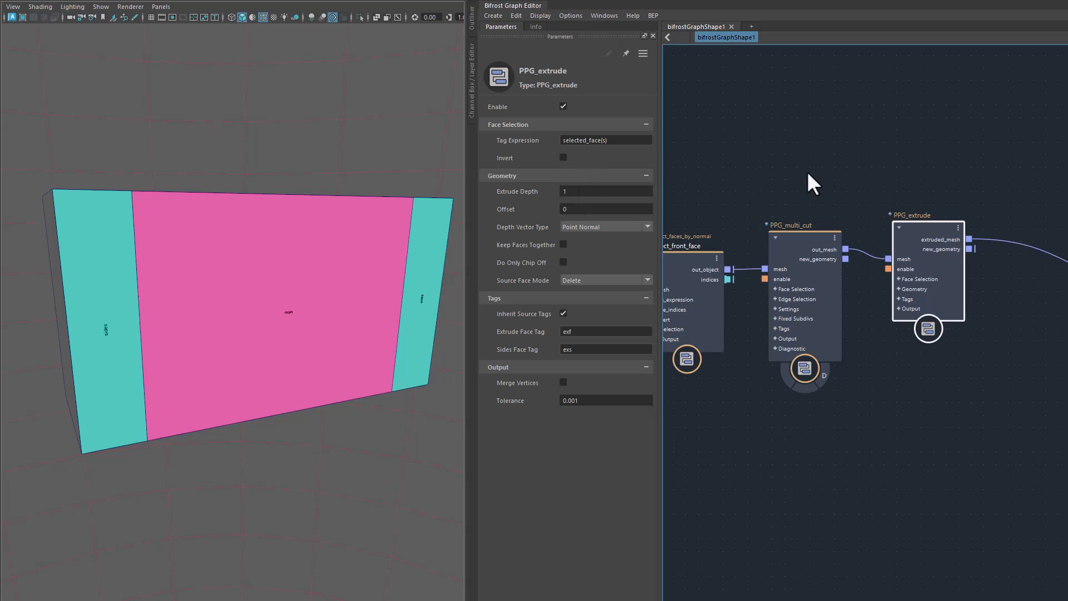
Set the face selection Tag Expression of PPG_extrude to main and inspect the extruded panel.
{"action": "left_click", "coordinate": [616, 139]}
{"action": "type", "text": "main"}
{"action": "key", "text": "Return"}
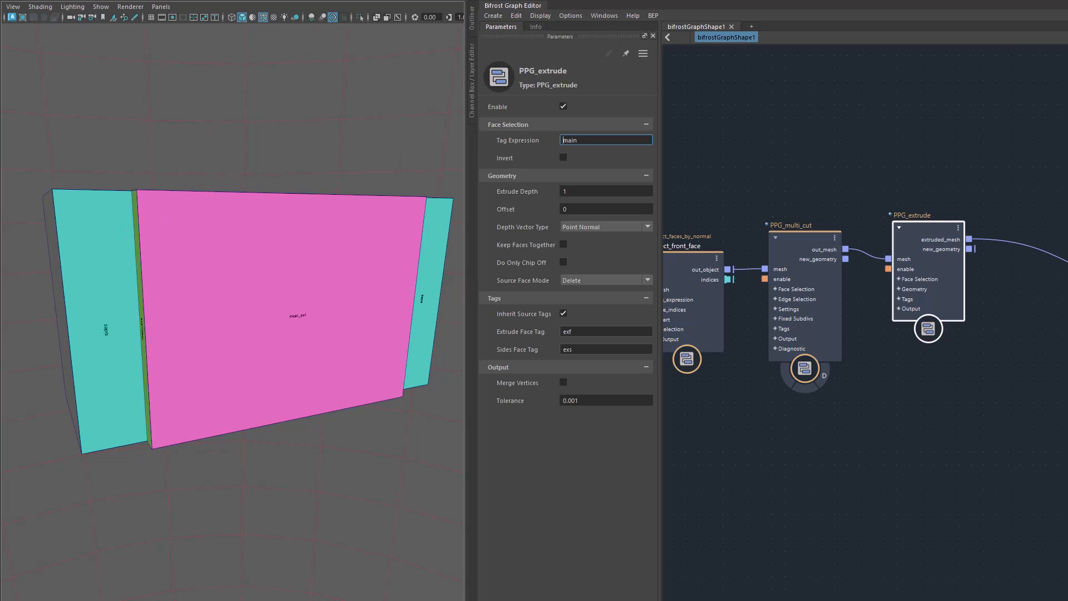
{"action": "left_click_drag", "start_coordinate": [279, 395], "coordinate": [335, 414], "text": "alt"}
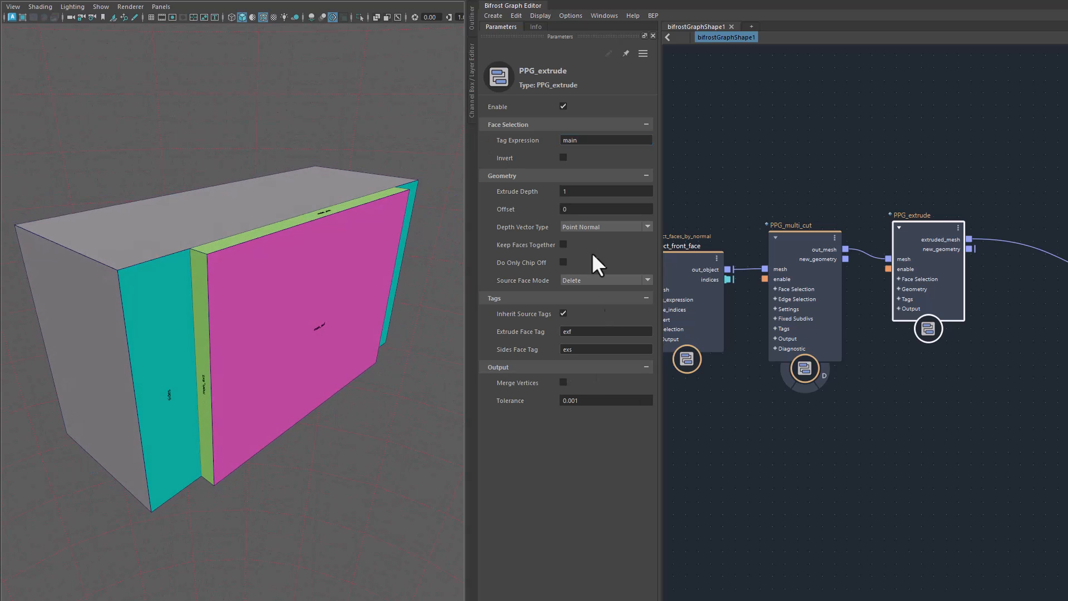
Set the Extrude Depth of PPG_extrude to about 1.567, try a larger Offset and undo the Offset change.
{"action": "left_click_drag", "start_coordinate": [513, 192], "coordinate": [870, 245]}
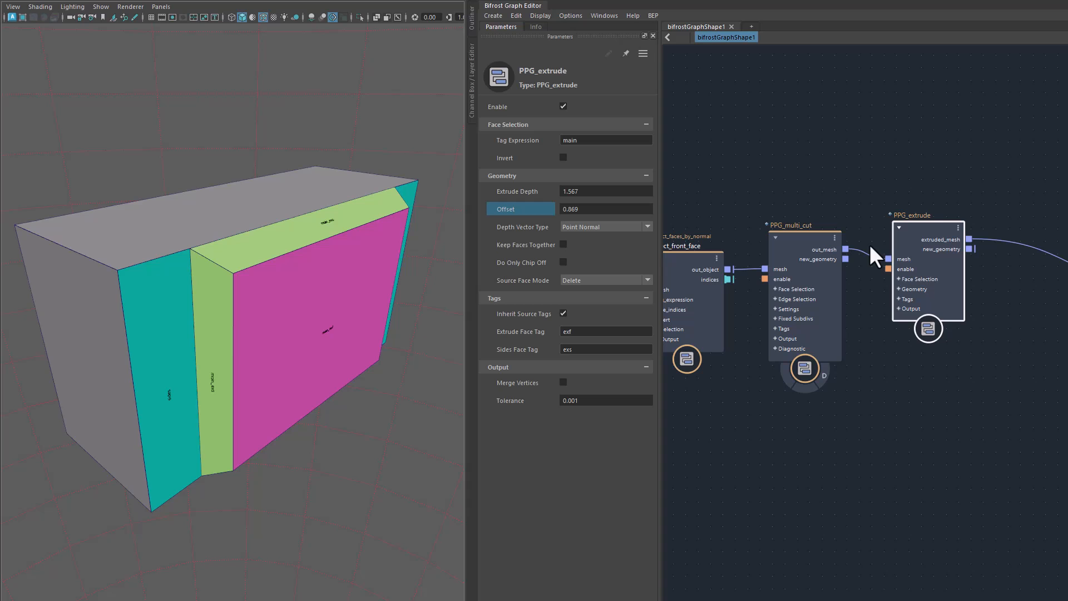
{"action": "key", "text": "ctrl+z"}
Turn off Inherit Source Tags on PPG_extrude and set its Extrude Face Tag to main.
{"action": "left_click_drag", "start_coordinate": [430, 463], "coordinate": [373, 446], "text": "alt"}
{"action": "right_click_drag", "start_coordinate": [278, 436], "coordinate": [358, 440], "text": "alt"}
{"action": "left_click_drag", "start_coordinate": [358, 440], "coordinate": [343, 384], "text": "alt"}
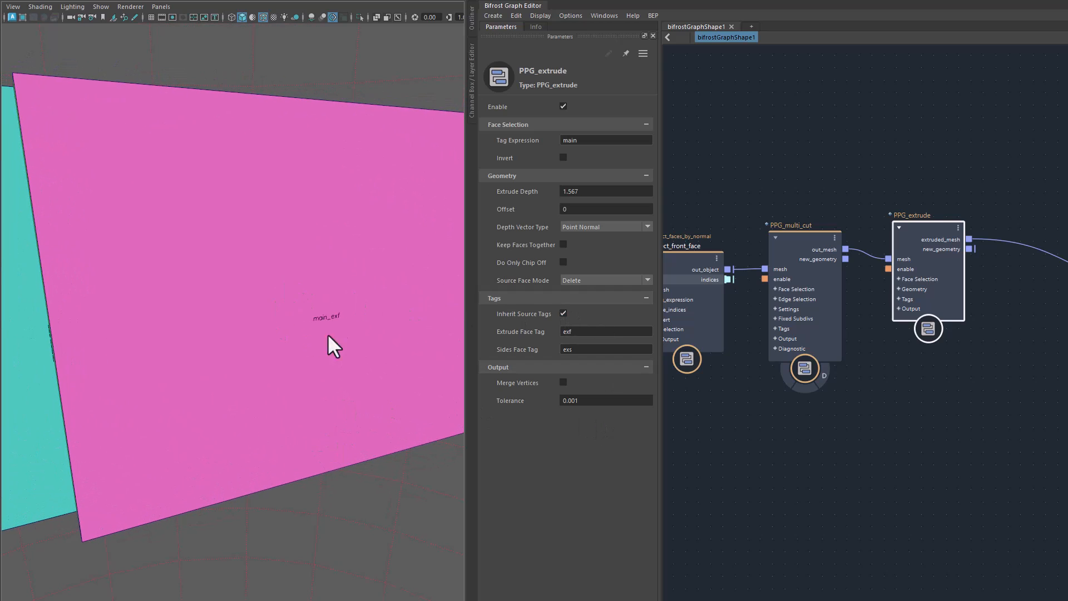
{"action": "left_click", "coordinate": [564, 313]}
{"action": "double_click", "coordinate": [581, 331]}
{"action": "type", "text": "main"}
{"action": "key", "text": "Return"}
Set the Sides Face Tag of PPG_extrude to concrete and inspect the tagged faces of the block.
{"action": "left_click_drag", "start_coordinate": [232, 461], "coordinate": [289, 433], "text": "alt"}
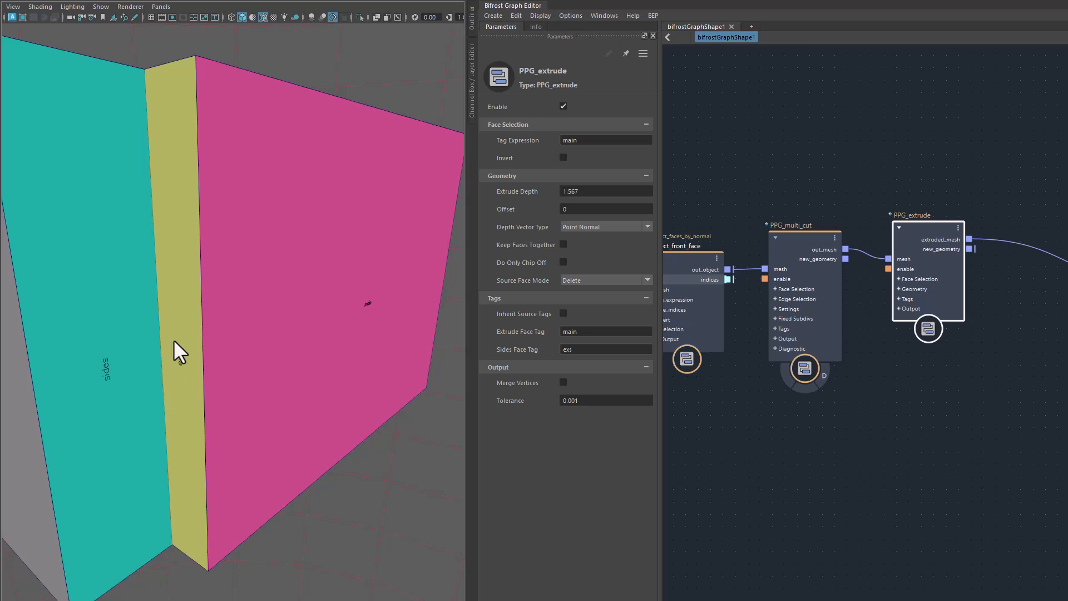
{"action": "left_click_drag", "start_coordinate": [582, 349], "coordinate": [559, 349]}
{"action": "type", "text": "concrete"}
{"action": "key", "text": "Return"}
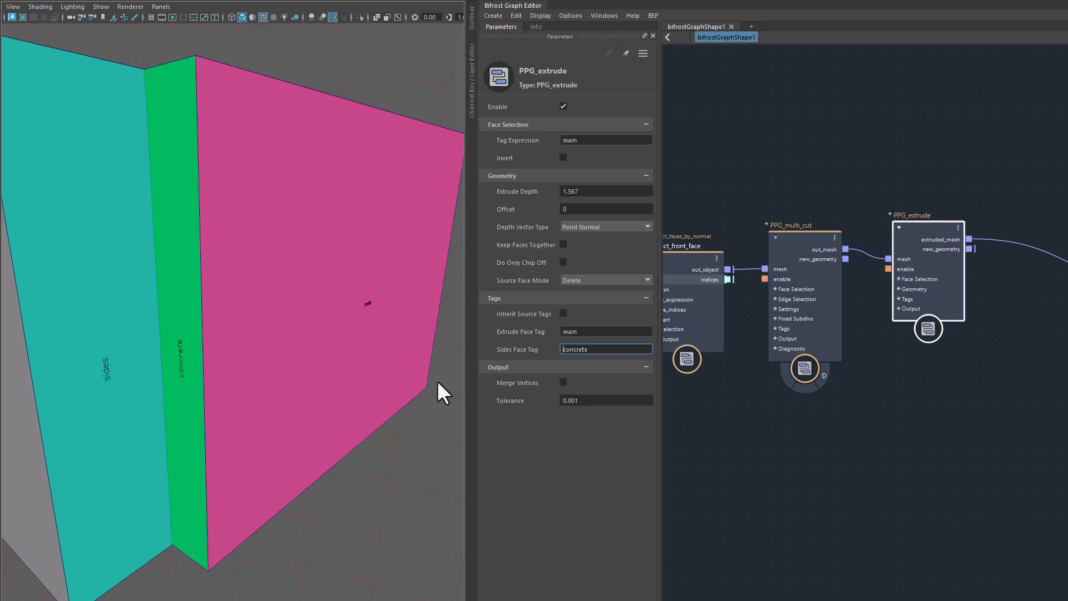
{"action": "left_click_drag", "start_coordinate": [323, 426], "coordinate": [295, 296], "text": "alt"}
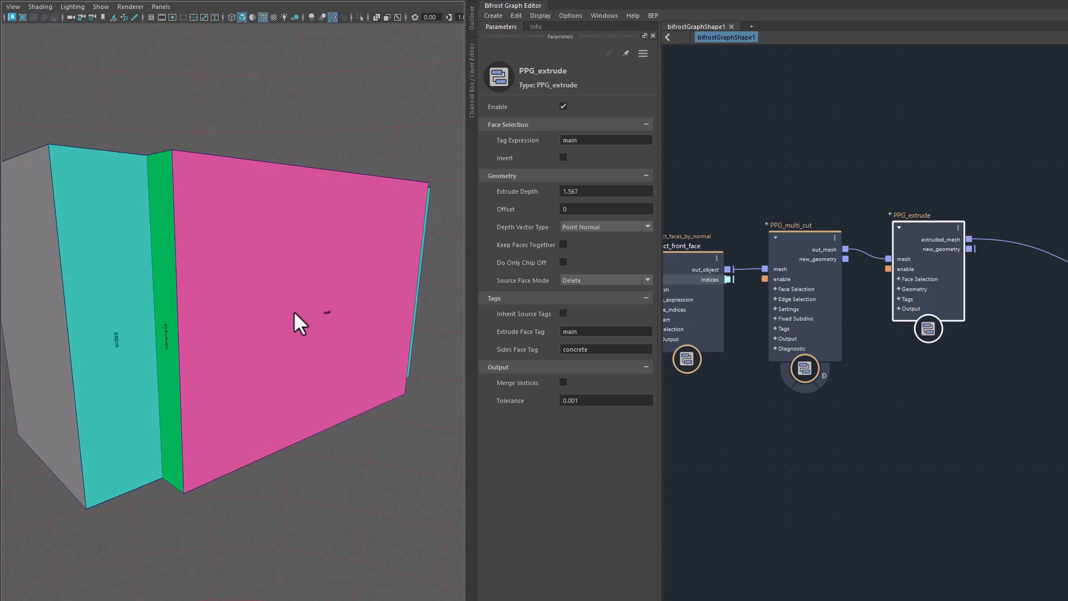
{"action": "left_click_drag", "start_coordinate": [328, 459], "coordinate": [362, 478], "text": "alt"}
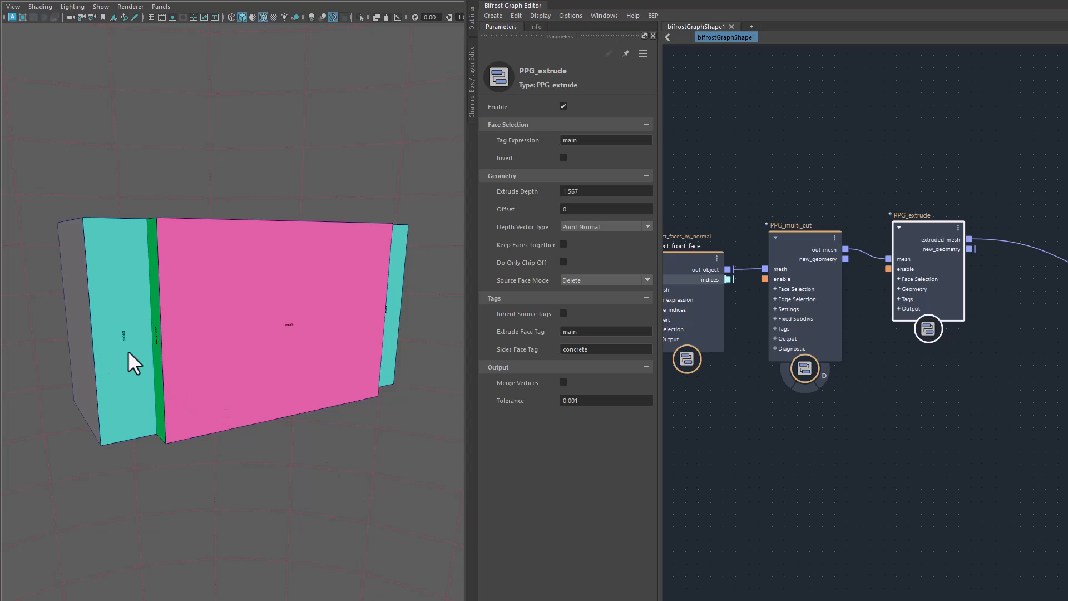
{"action": "mouse_move", "coordinate": [352, 456]}
{"action": "left_mouse_down", "text": "alt"}
{"action": "mouse_move", "coordinate": [335, 456]}
{"action": "mouse_move", "coordinate": [348, 459]}
{"action": "left_mouse_up", "text": "alt"}
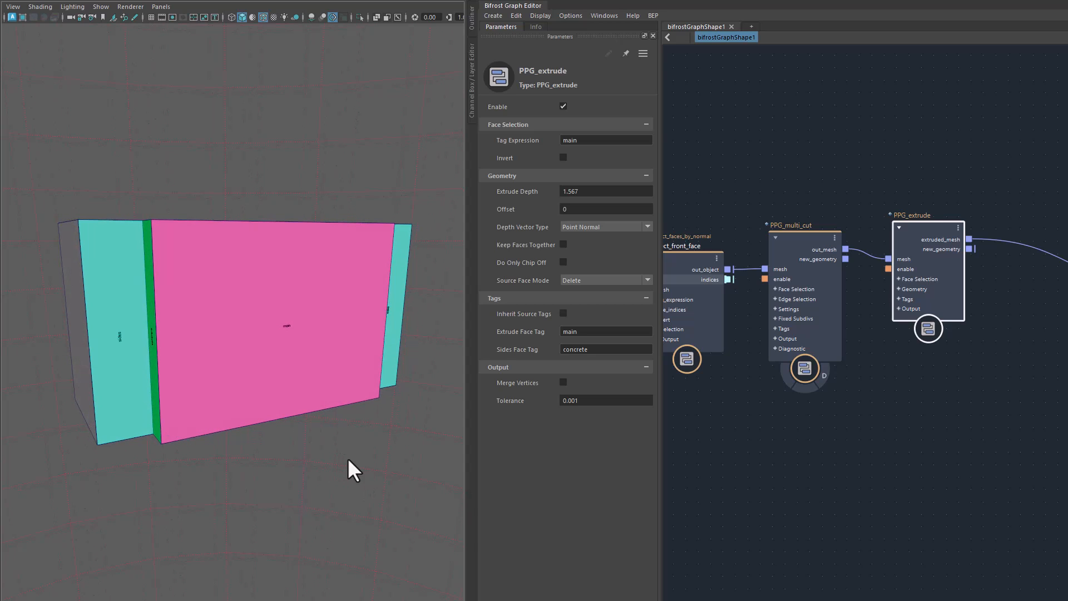
{"action": "middle_click_drag", "start_coordinate": [956, 439], "coordinate": [832, 448]}
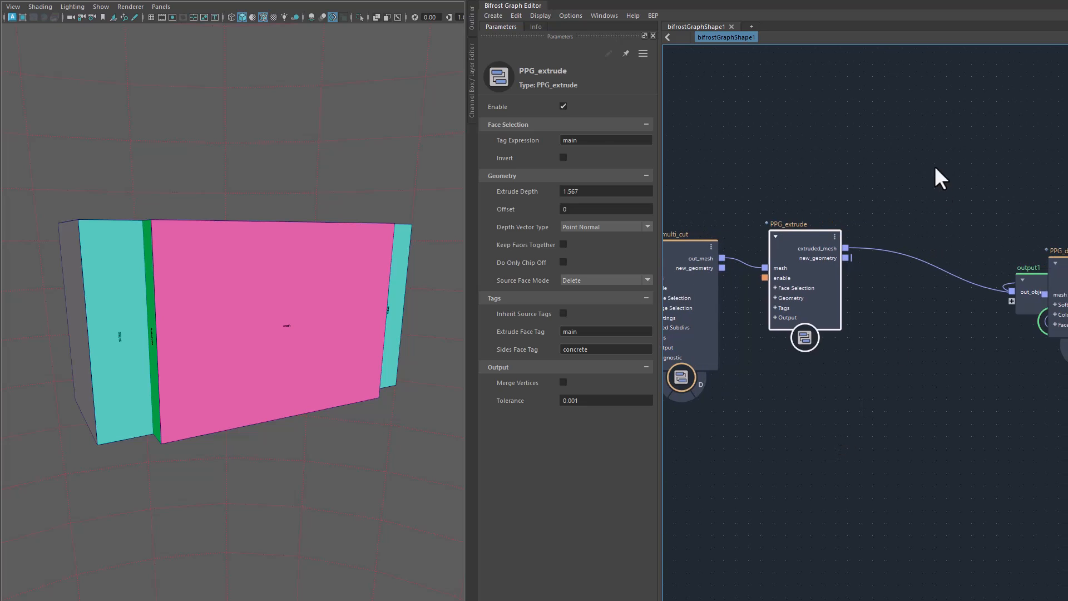
{"action": "left_click", "coordinate": [903, 170]}
{"action": "left_click", "coordinate": [902, 261]}
{"action": "key", "text": "Tab"}
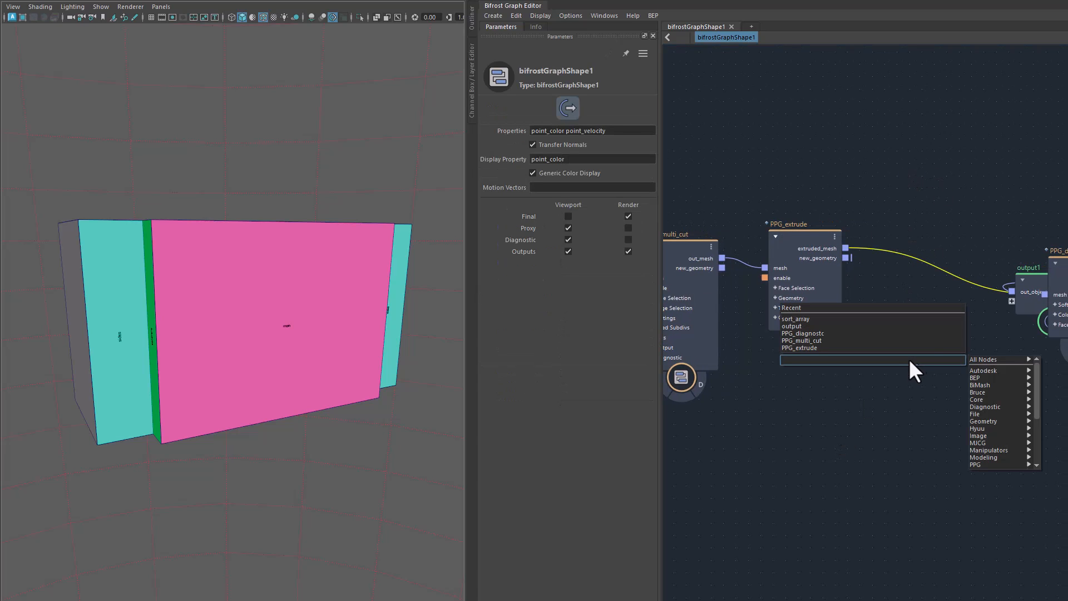
{"action": "key", "text": "Escape"}
{"action": "left_click_drag", "start_coordinate": [425, 457], "coordinate": [384, 474], "text": "alt"}
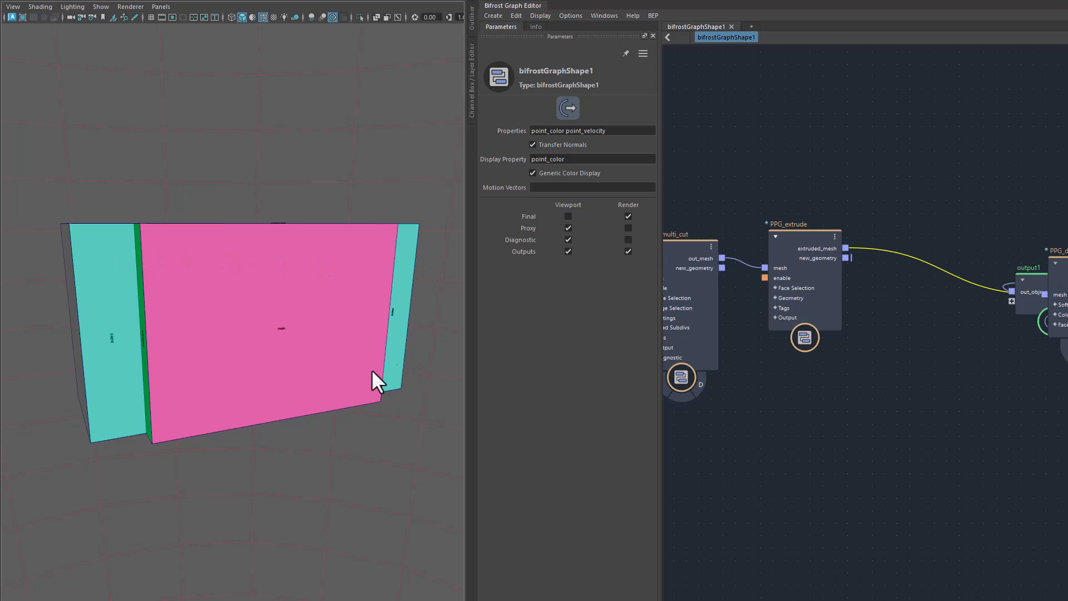
Spread out the output1 and PPG_diagnostc1 nodes and move them farther away from PPG_extrude.
{"action": "left_click", "coordinate": [852, 446]}
{"action": "middle_click_drag", "start_coordinate": [922, 434], "coordinate": [700, 458], "text": "alt"}
{"action": "left_click_drag", "start_coordinate": [802, 307], "coordinate": [951, 300]}
{"action": "left_click_drag", "start_coordinate": [849, 223], "coordinate": [986, 328]}
{"action": "left_click_drag", "start_coordinate": [859, 331], "coordinate": [1067, 276]}
{"action": "middle_click_drag", "start_coordinate": [821, 405], "coordinate": [986, 431], "text": "alt"}
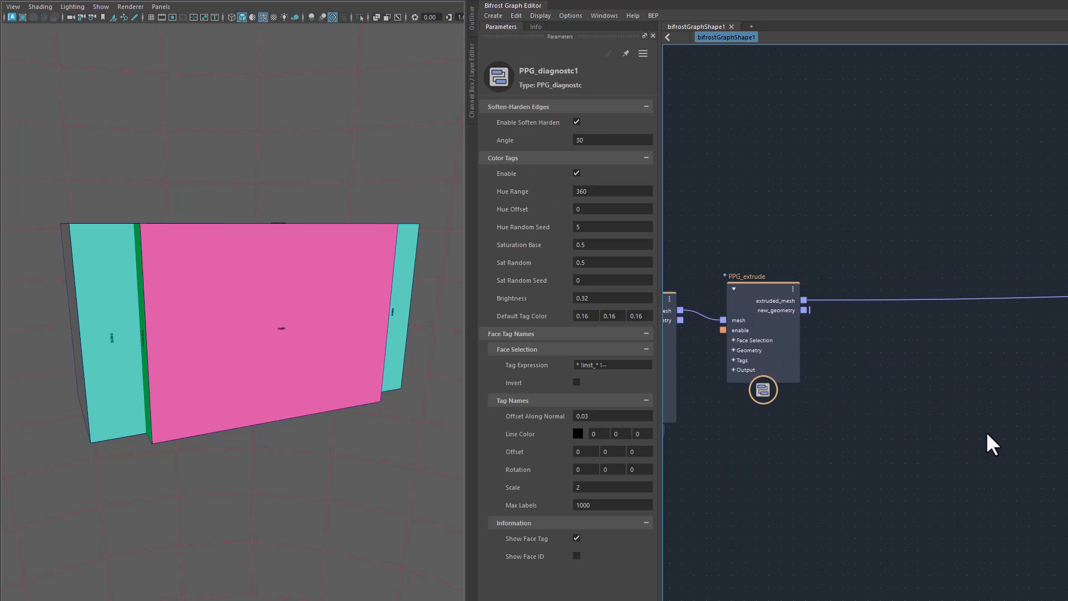
Check the Shift on Connect option of the graph editor.
{"action": "left_click", "coordinate": [573, 17]}
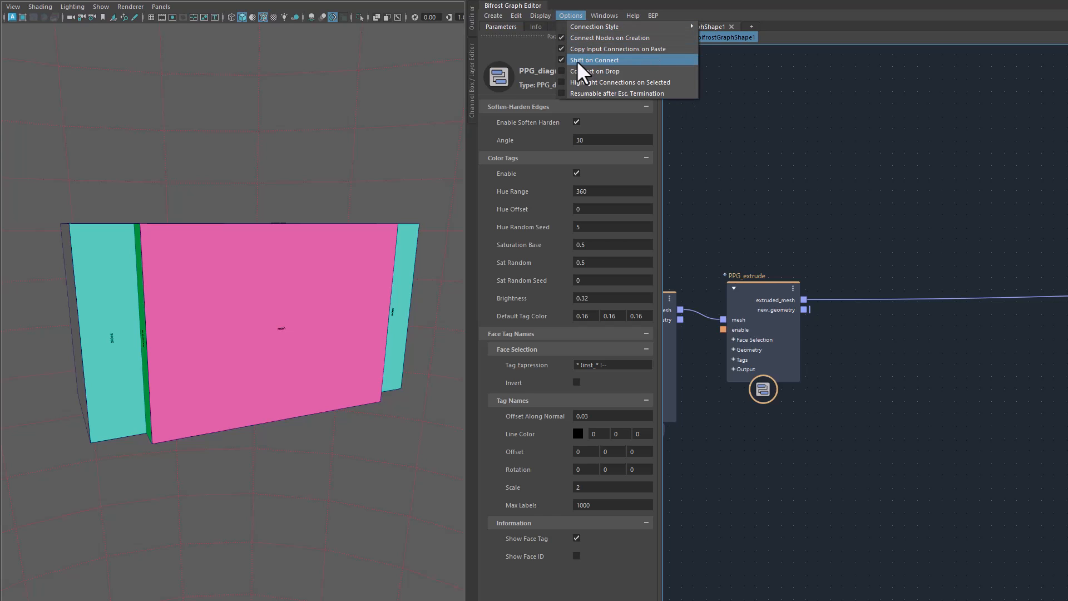
{"action": "left_click", "coordinate": [868, 217]}
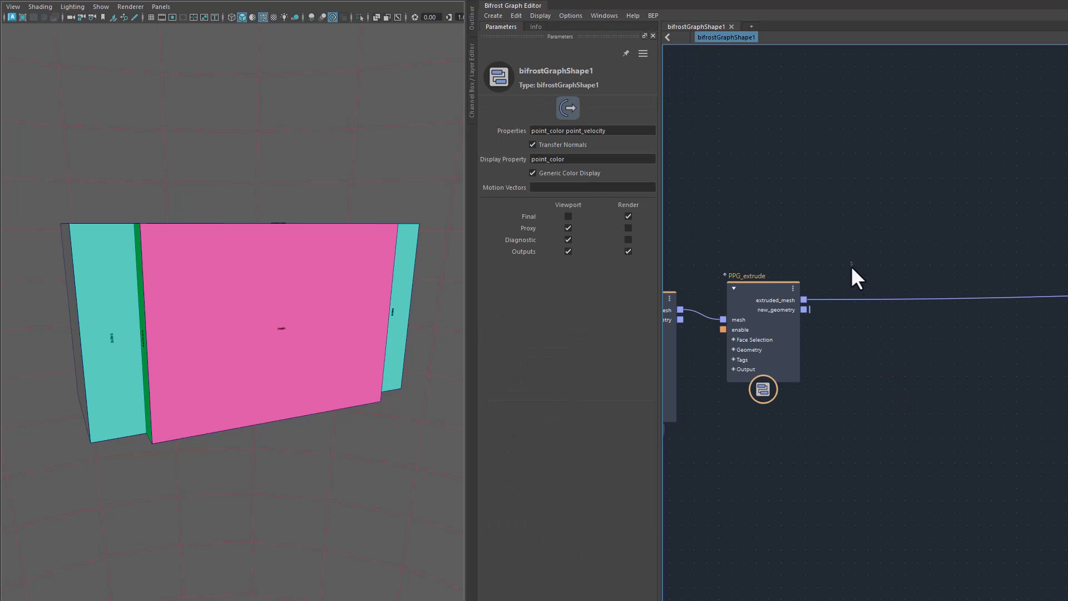
Bring PPG_diagnostc1 and output1 closer to PPG_extrude and line them up after it.
{"action": "right_click_drag", "start_coordinate": [972, 405], "coordinate": [838, 407], "text": "alt"}
{"action": "middle_click_drag", "start_coordinate": [996, 441], "coordinate": [749, 448], "text": "alt"}
{"action": "left_click_drag", "start_coordinate": [798, 334], "coordinate": [887, 405]}
{"action": "left_click", "coordinate": [840, 395]}
{"action": "left_click_drag", "start_coordinate": [834, 371], "coordinate": [742, 376]}
{"action": "middle_click_drag", "start_coordinate": [742, 432], "coordinate": [814, 426], "text": "alt"}
{"action": "right_click_drag", "start_coordinate": [814, 426], "coordinate": [1010, 406], "text": "alt"}
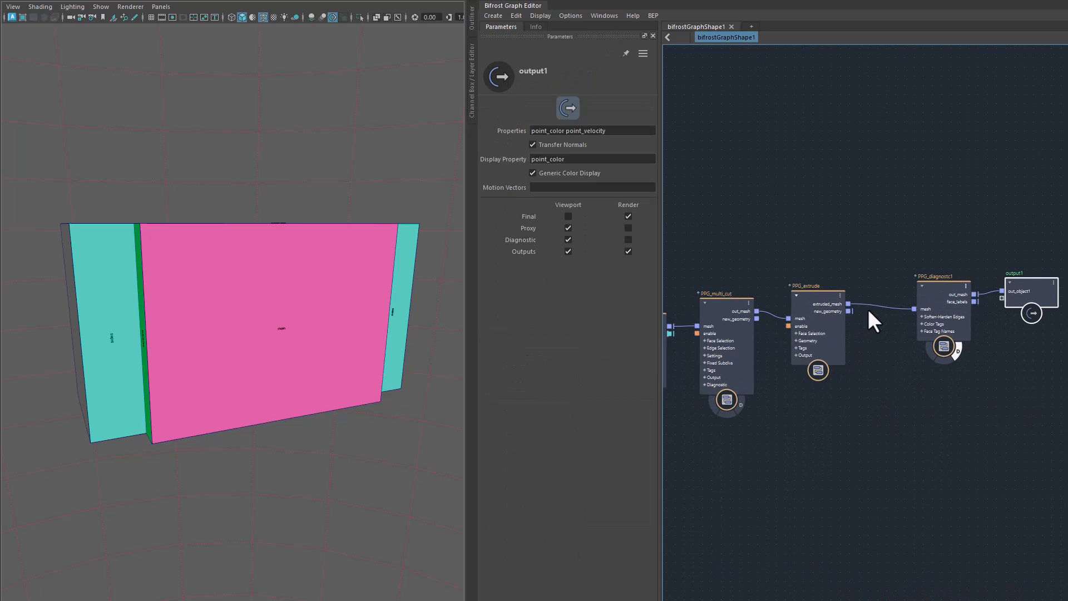
Insert a PPG_multi_cut node into the connection between PPG_extrude and PPG_diagnostc1 and shift it away from PPG_extrude.
{"action": "left_click", "coordinate": [889, 347]}
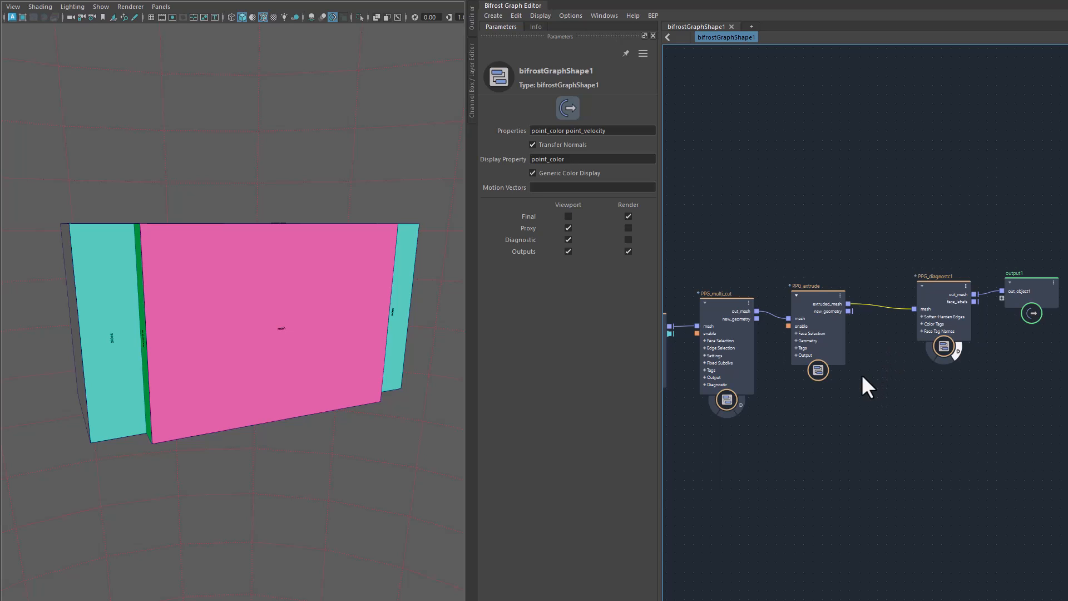
{"action": "middle_click_drag", "start_coordinate": [892, 413], "coordinate": [814, 425], "text": "alt"}
{"action": "key", "text": "Tab"}
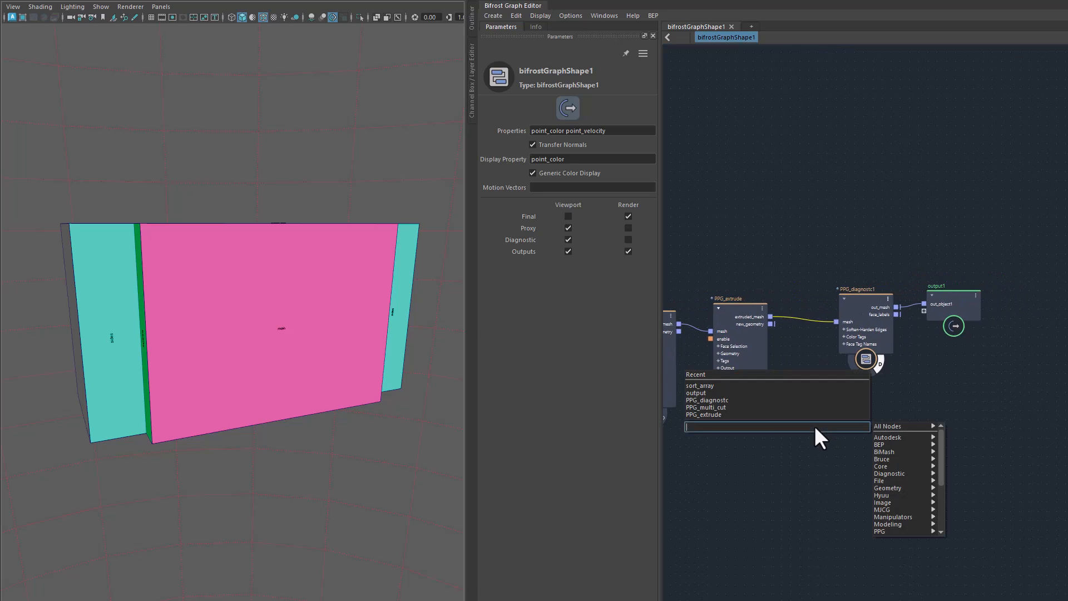
{"action": "type", "text": "pp"}
{"action": "type", "text": "gmc"}
{"action": "key", "text": "Return"}
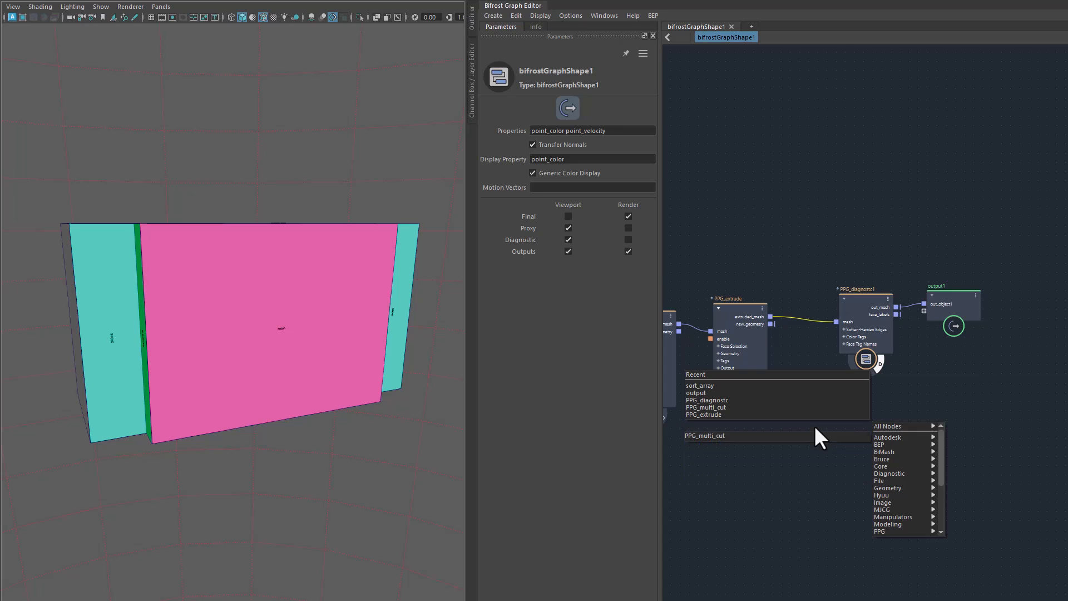
{"action": "key", "text": "Return"}
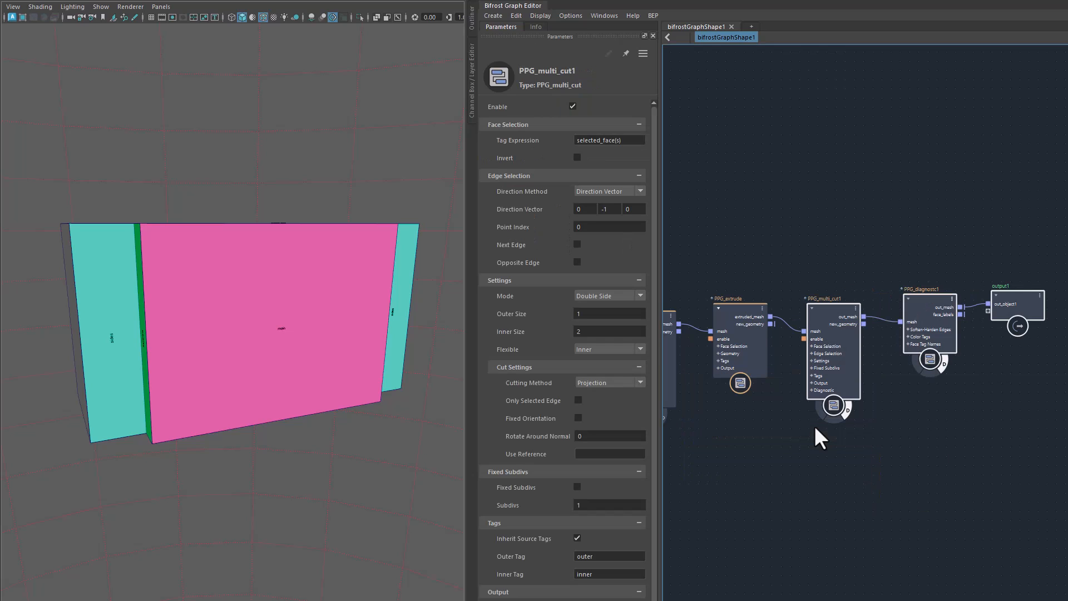
{"action": "left_click_drag", "start_coordinate": [836, 339], "coordinate": [845, 317]}
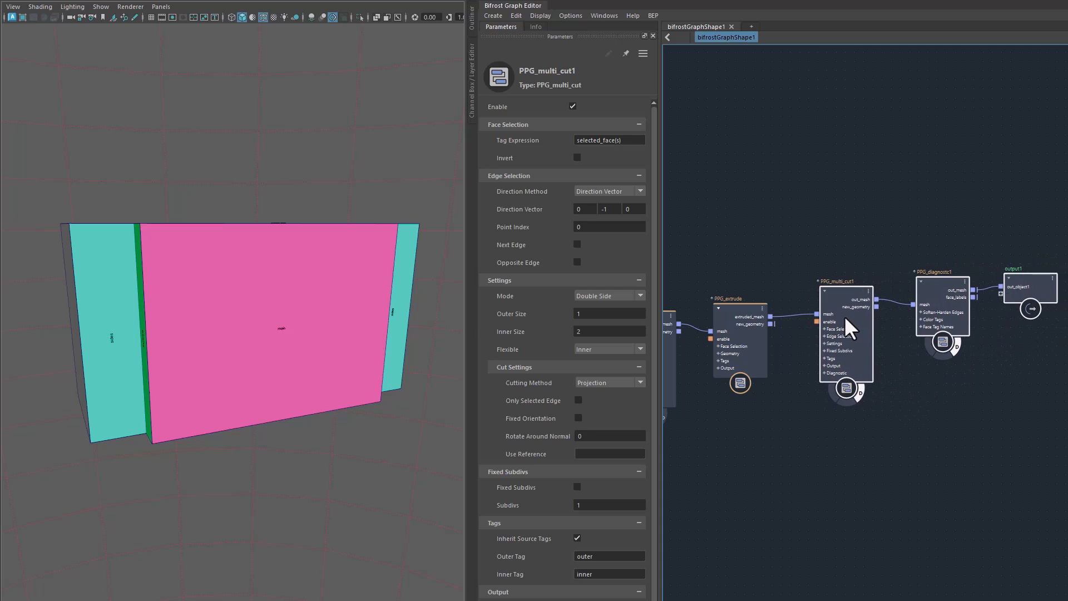
Set the face selection Tag Expression of PPG_multi_cut1 to main.
{"action": "scroll", "coordinate": [841, 479], "scroll_direction": "up", "scroll_amount": 1}
{"action": "scroll", "coordinate": [839, 470], "scroll_direction": "up", "scroll_amount": 2}
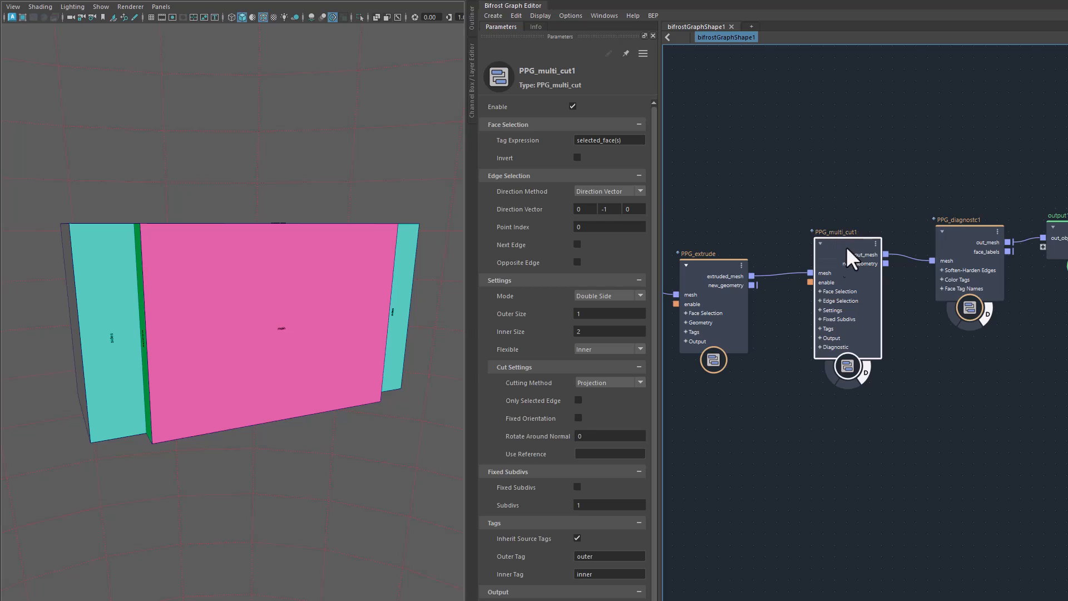
{"action": "left_click", "coordinate": [634, 140]}
{"action": "key", "text": "BackSpace"}
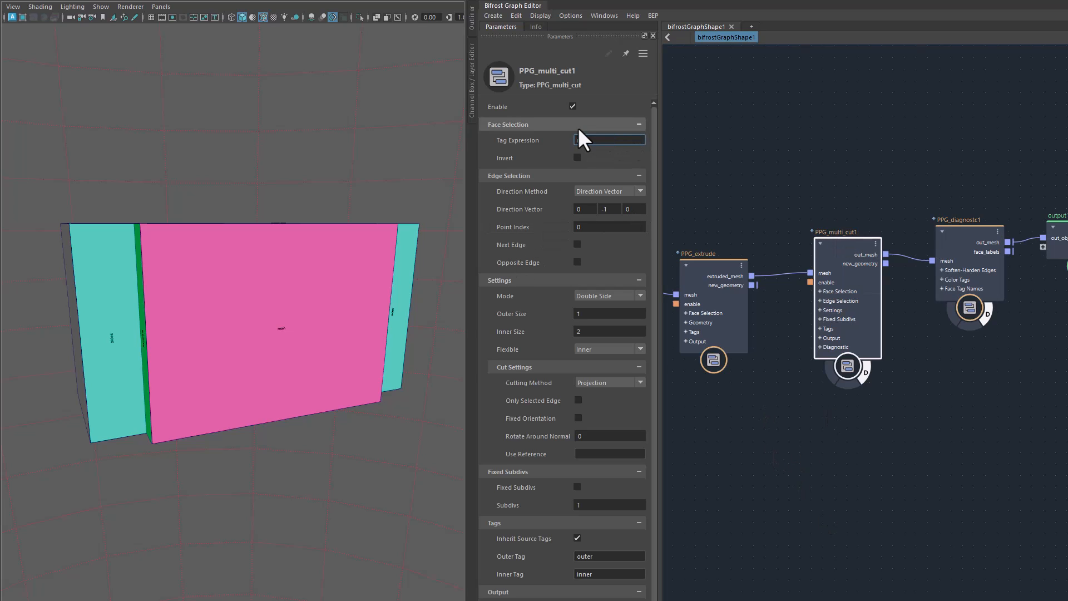
{"action": "type", "text": "main"}
{"action": "key", "text": "Return"}
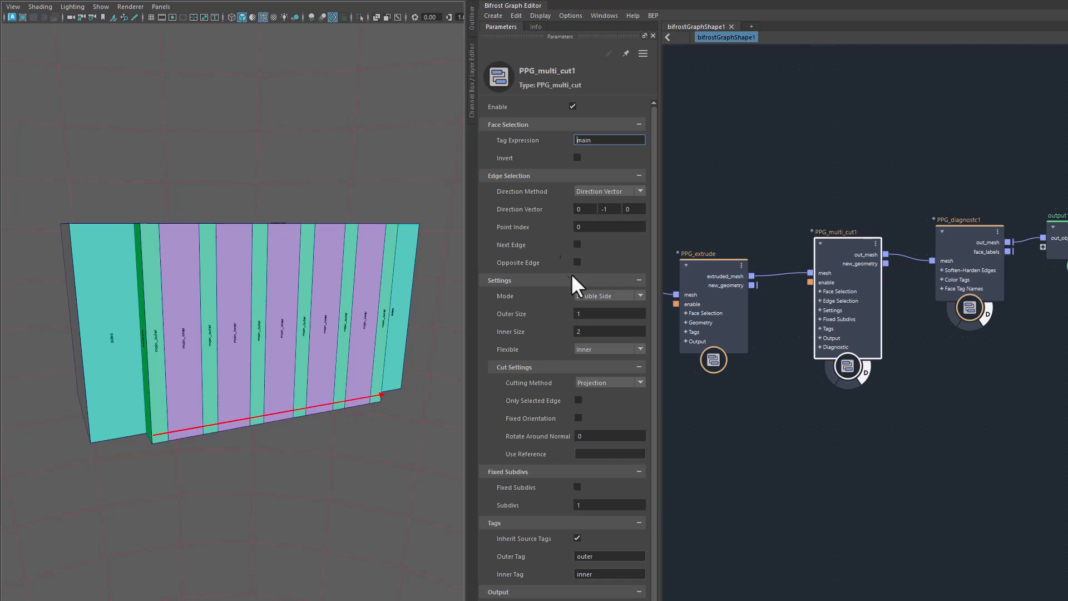
Enable Next Edge and Fixed Subdivs on PPG_multi_cut1 and set its Outer Size to about 1.498.
{"action": "left_click", "coordinate": [577, 243]}
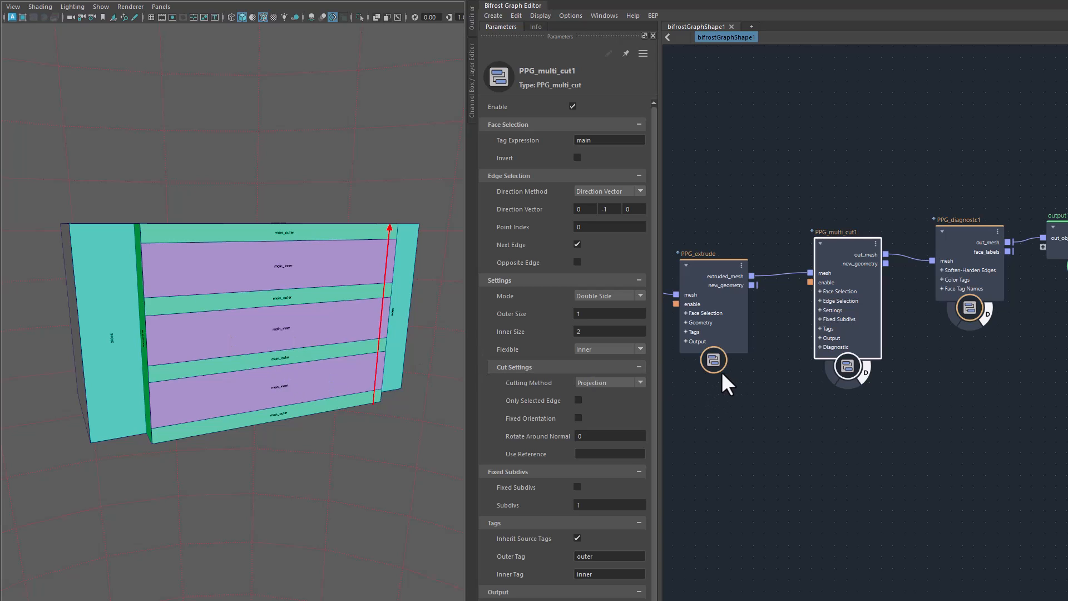
{"action": "left_click", "coordinate": [577, 486]}
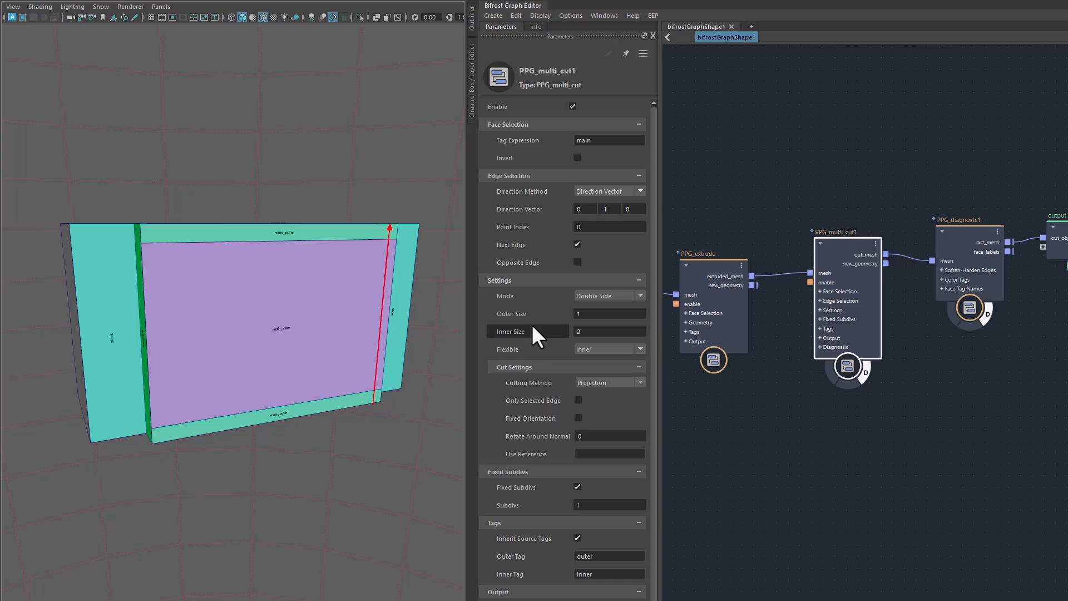
{"action": "left_click_drag", "start_coordinate": [522, 313], "coordinate": [566, 316]}
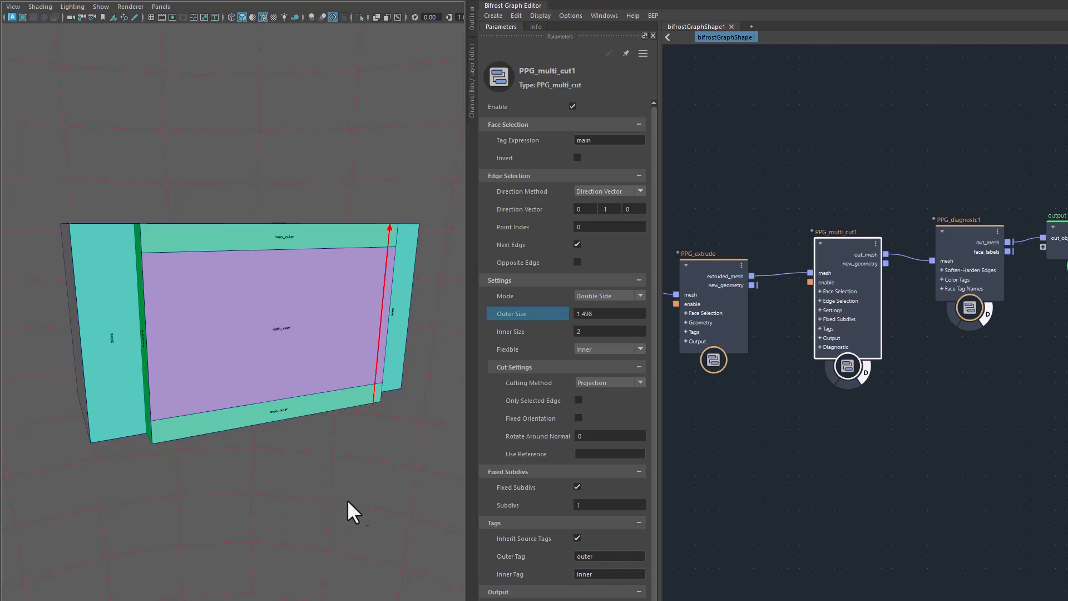
Extend the Tag Expression of PPG_multi_cut1 to main sides and inspect the cuts on the side faces.
{"action": "left_click_drag", "start_coordinate": [370, 505], "coordinate": [222, 488], "text": "alt"}
{"action": "scroll", "coordinate": [358, 496], "scroll_direction": "up", "scroll_amount": 5}
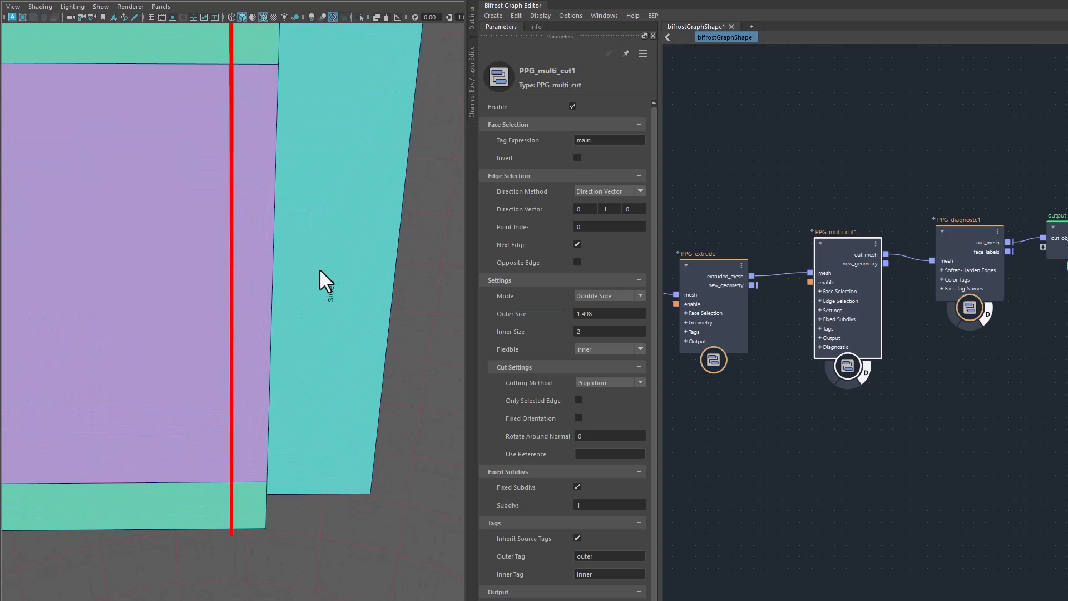
{"action": "middle_click_drag", "start_coordinate": [364, 344], "coordinate": [361, 368], "text": "alt"}
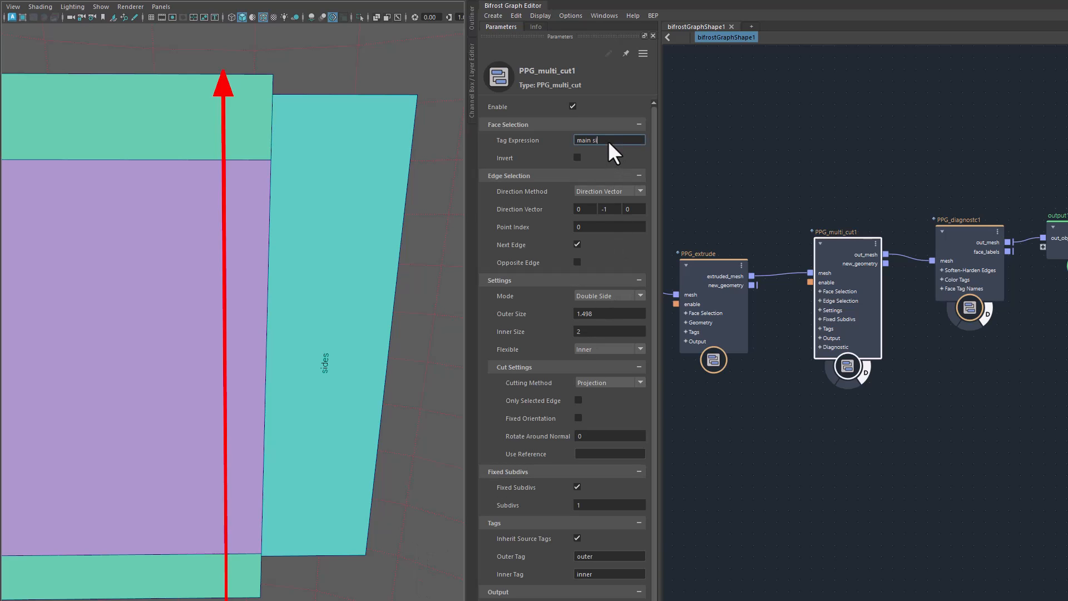
{"action": "key", "text": "Return"}
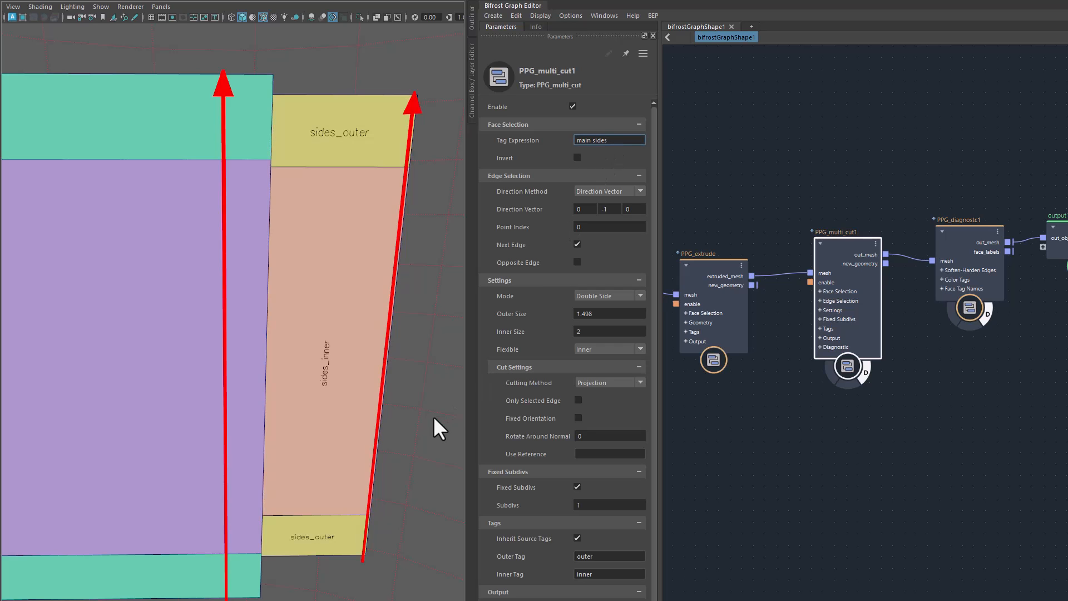
{"action": "scroll", "coordinate": [419, 426], "scroll_direction": "down", "scroll_amount": 3}
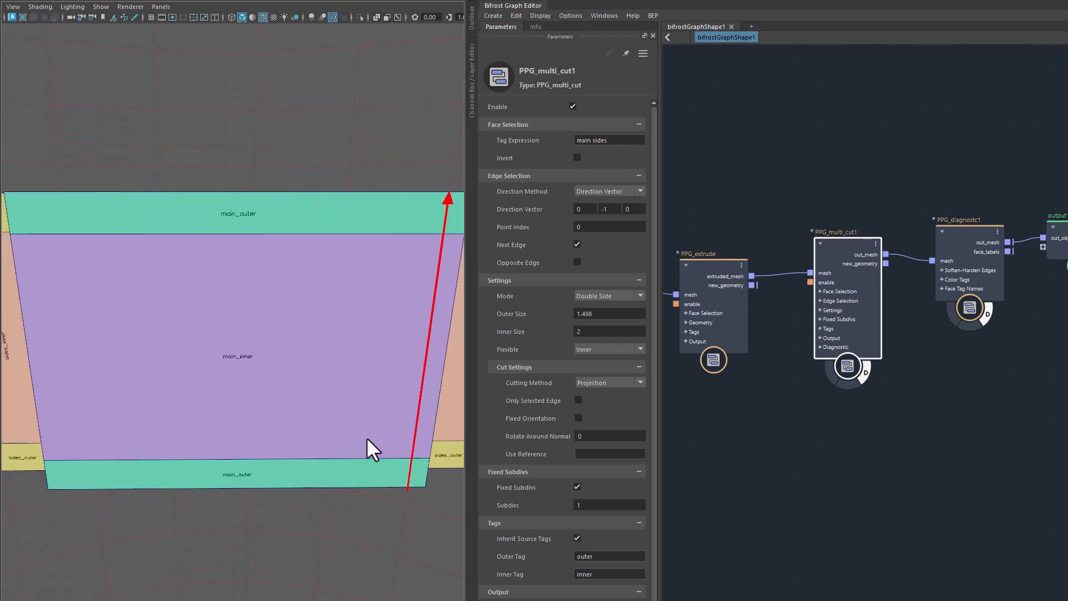
{"action": "left_click_drag", "start_coordinate": [367, 441], "coordinate": [327, 460], "text": "alt"}
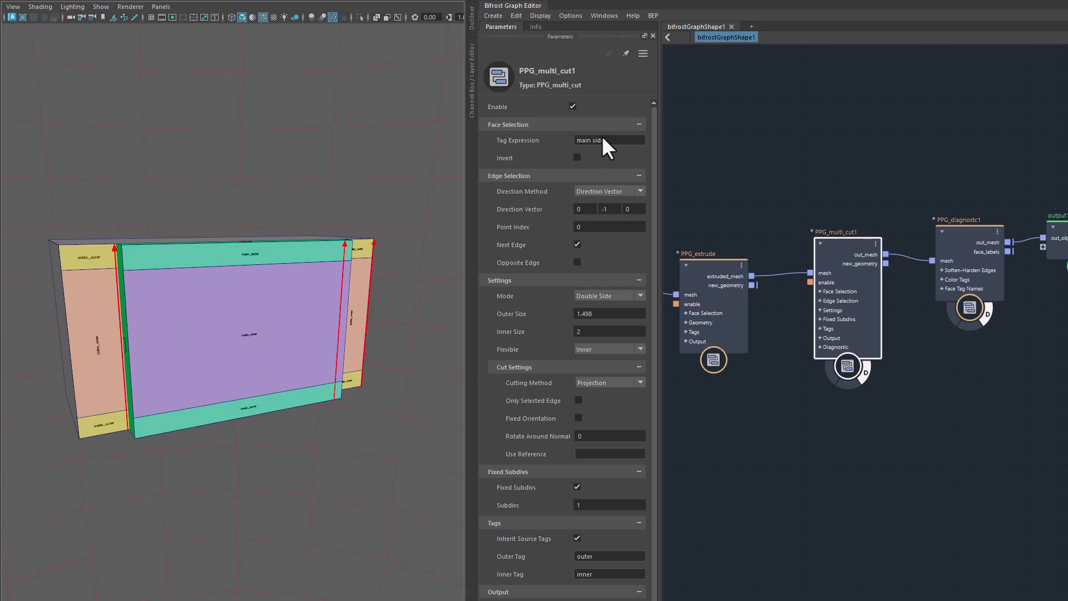
Inspect the face tags up close and set the Inner Tag of PPG_multi_cut1 to main.
{"action": "left_click_drag", "start_coordinate": [438, 322], "coordinate": [59, 394], "text": "alt"}
{"action": "right_click_drag", "start_coordinate": [59, 395], "coordinate": [217, 408], "text": "alt"}
{"action": "middle_click_drag", "start_coordinate": [217, 409], "coordinate": [352, 391], "text": "alt"}
{"action": "right_click_drag", "start_coordinate": [352, 391], "coordinate": [303, 400], "text": "alt"}
{"action": "left_click_drag", "start_coordinate": [302, 398], "coordinate": [292, 369], "text": "alt"}
{"action": "right_click_drag", "start_coordinate": [292, 369], "coordinate": [276, 369], "text": "alt"}
{"action": "middle_click_drag", "start_coordinate": [275, 369], "coordinate": [235, 371], "text": "alt"}
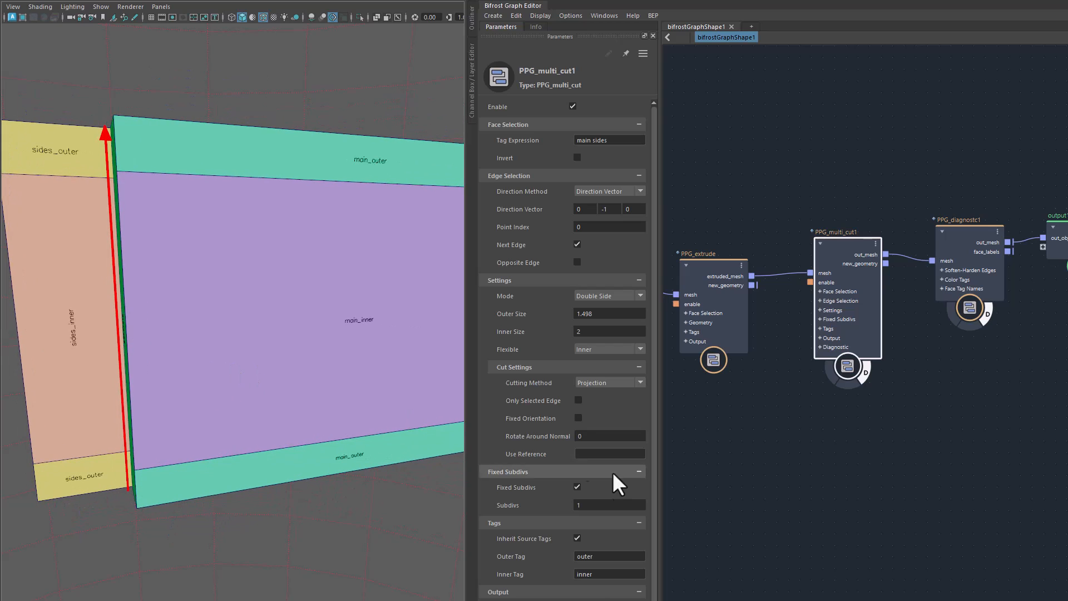
{"action": "left_click", "coordinate": [602, 573]}
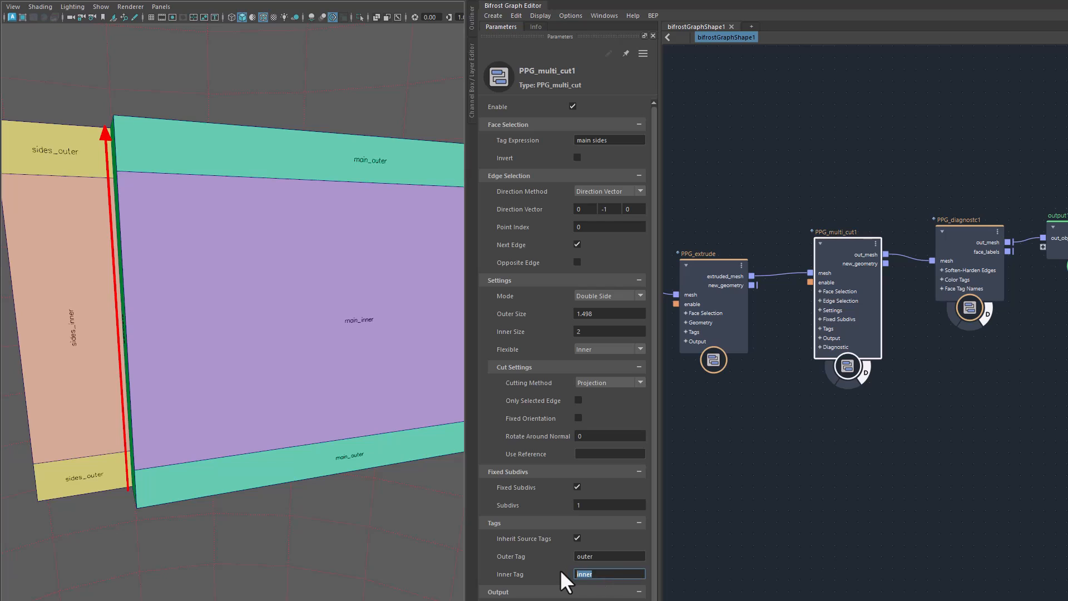
{"action": "type", "text": "main"}
{"action": "key", "text": "Return"}
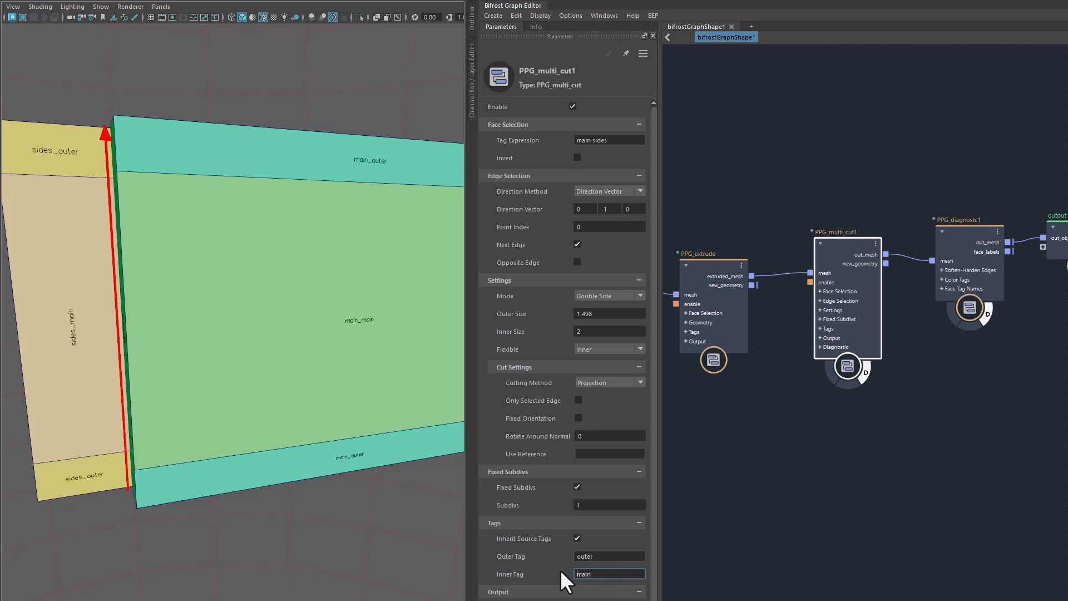
Set the Outer Tag of PPG_multi_cut1 to concrete.
{"action": "left_click", "coordinate": [598, 557]}
{"action": "type", "text": "concrete"}
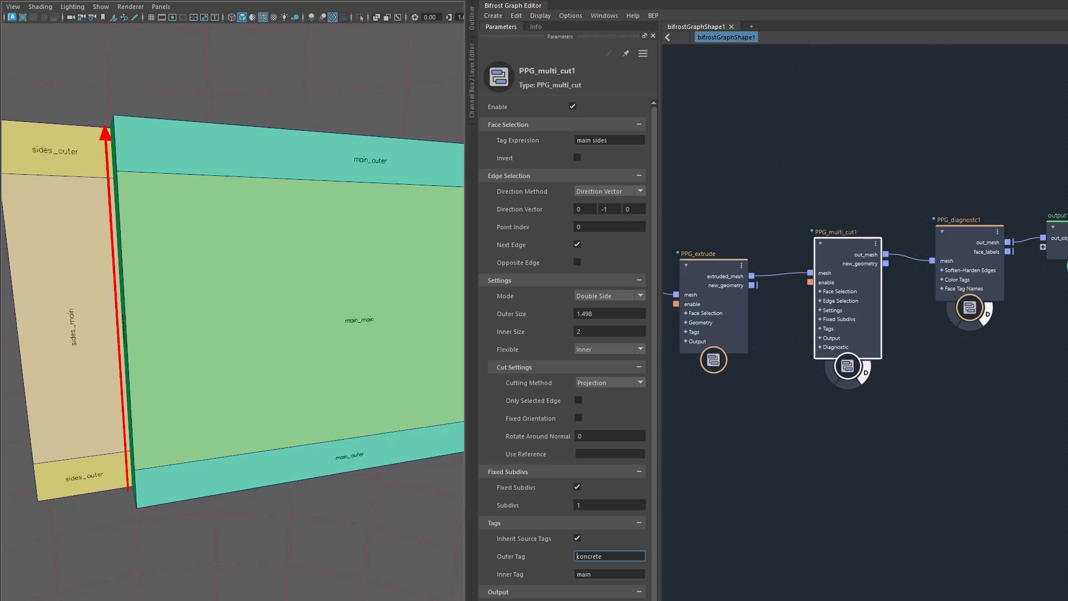
{"action": "key", "text": "Return"}
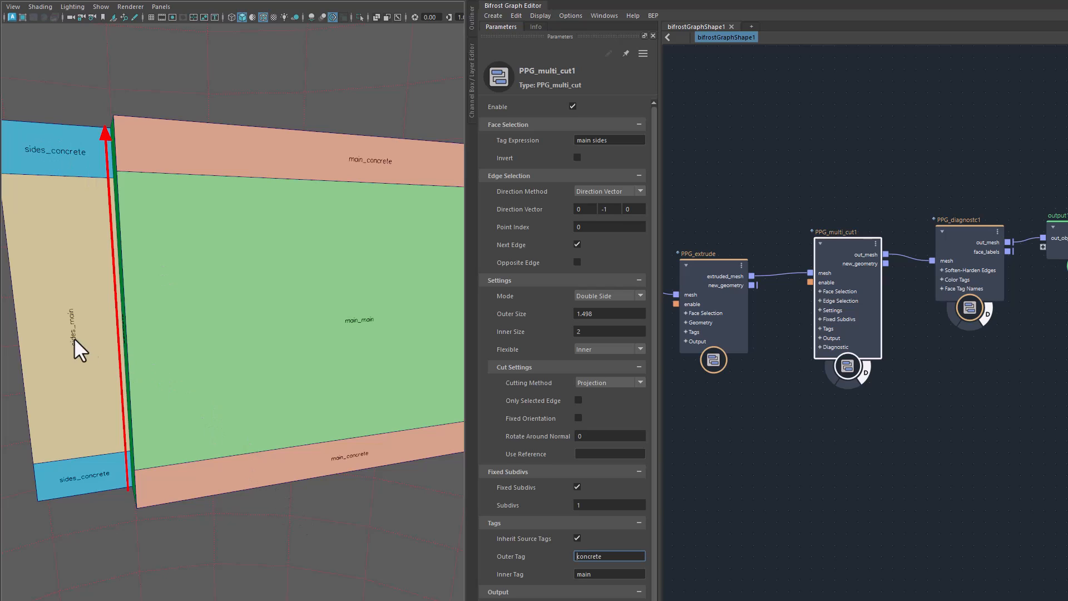
Make room in the graph and insert a second PPG_multi_cut node between PPG_multi_cut1 and the diagnostic node.
{"action": "middle_click_drag", "start_coordinate": [940, 465], "coordinate": [938, 466], "text": "alt"}
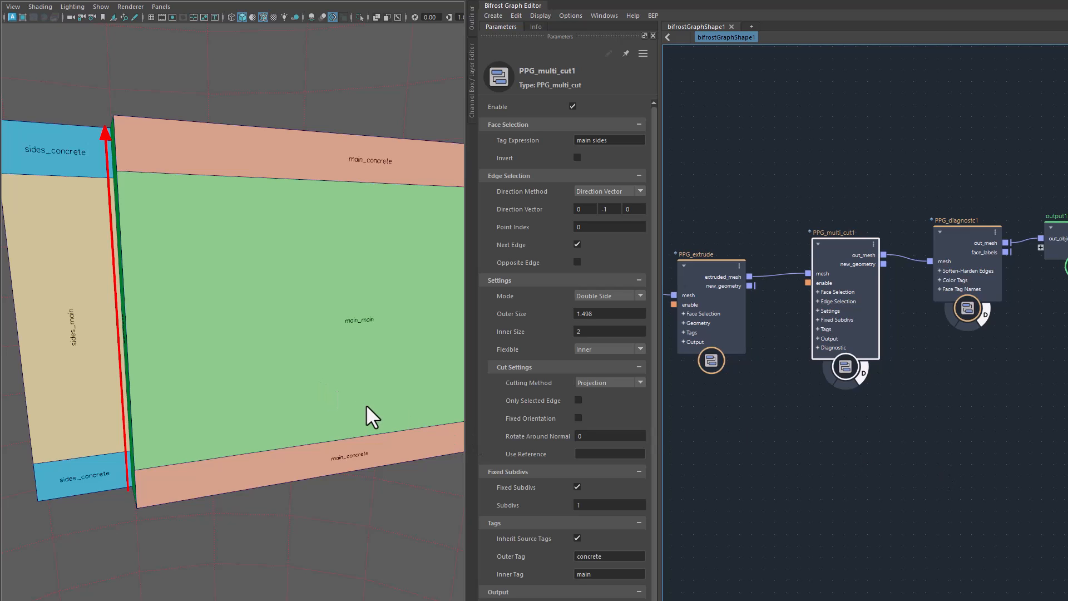
{"action": "left_click_drag", "start_coordinate": [352, 436], "coordinate": [291, 484], "text": "alt"}
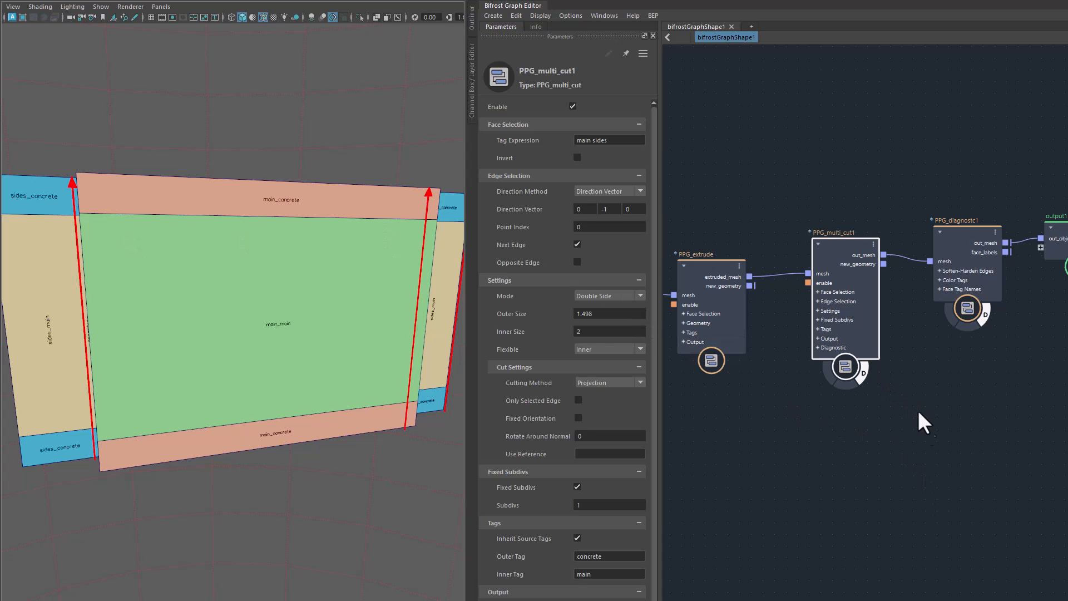
{"action": "middle_click_drag", "start_coordinate": [898, 453], "coordinate": [842, 463]}
{"action": "left_click_drag", "start_coordinate": [772, 202], "coordinate": [1004, 287]}
{"action": "mouse_move", "coordinate": [776, 323]}
{"action": "left_mouse_down"}
{"action": "mouse_move", "coordinate": [933, 315]}
{"action": "mouse_move", "coordinate": [759, 324]}
{"action": "left_mouse_up"}
{"action": "left_click_drag", "start_coordinate": [843, 198], "coordinate": [1006, 279]}
{"action": "left_click_drag", "start_coordinate": [860, 279], "coordinate": [1033, 268]}
{"action": "middle_click_drag", "start_coordinate": [867, 394], "coordinate": [925, 402], "text": "alt"}
{"action": "left_click_drag", "start_coordinate": [903, 241], "coordinate": [932, 268]}
{"action": "key", "text": "Tab"}
{"action": "type", "text": "ppgm"}
{"action": "key", "text": "Return"}
Set the Tag Expression of PPG_multi_cut2 to *main and turn off the diagnostic display of PPG_multi_cut1.
{"action": "left_click_drag", "start_coordinate": [634, 140], "coordinate": [604, 140]}
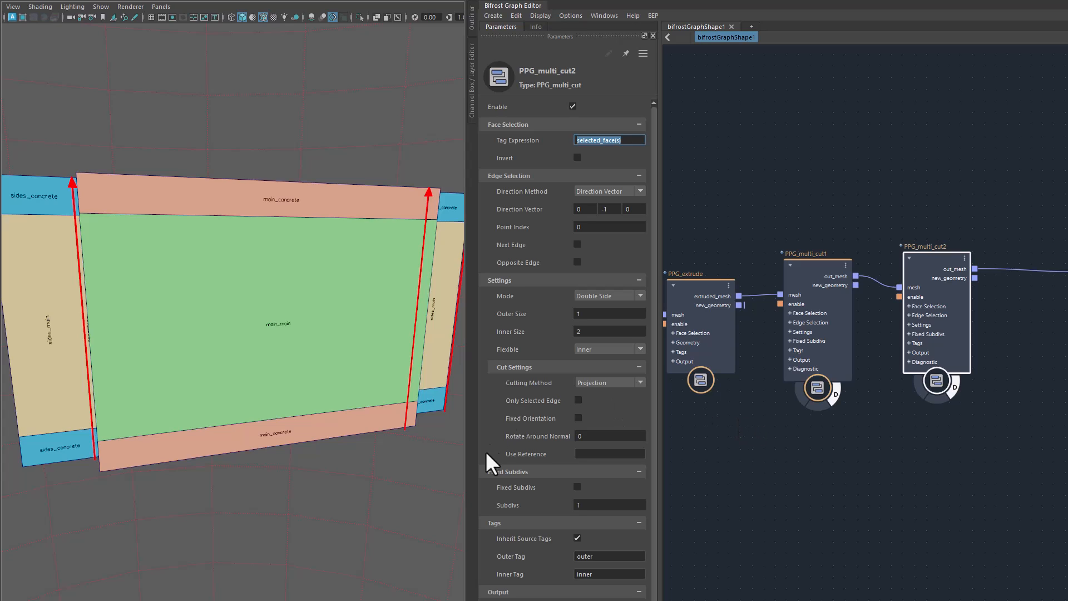
{"action": "type", "text": "*main"}
{"action": "key", "text": "Return"}
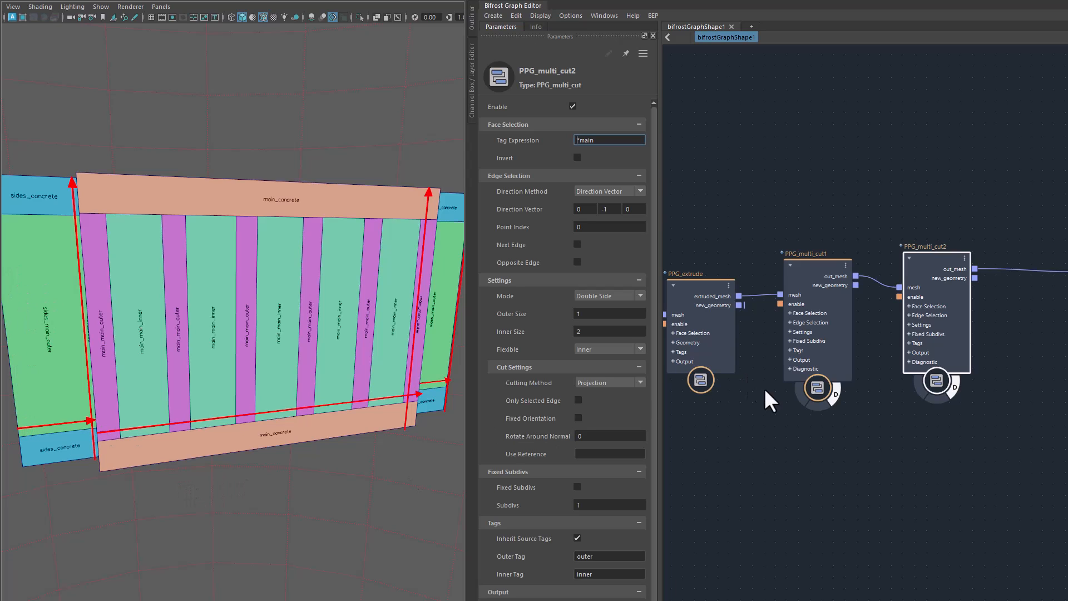
{"action": "left_click", "coordinate": [835, 394]}
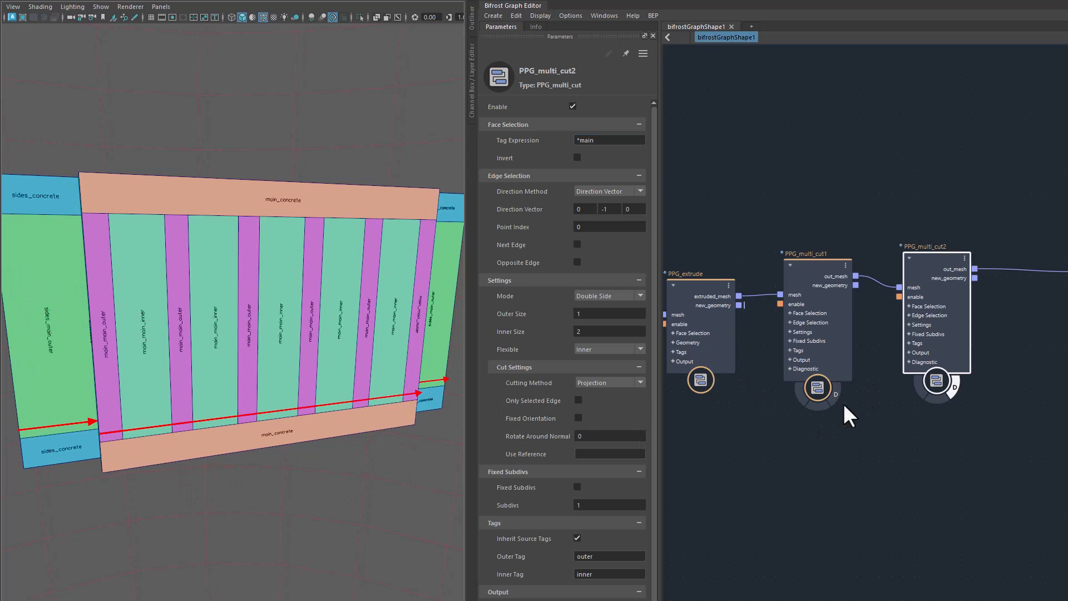
Enable Next Edge on PPG_multi_cut2 and set its Mode to End Side.
{"action": "left_click", "coordinate": [577, 243]}
{"action": "left_click_drag", "start_coordinate": [348, 524], "coordinate": [316, 522], "text": "alt"}
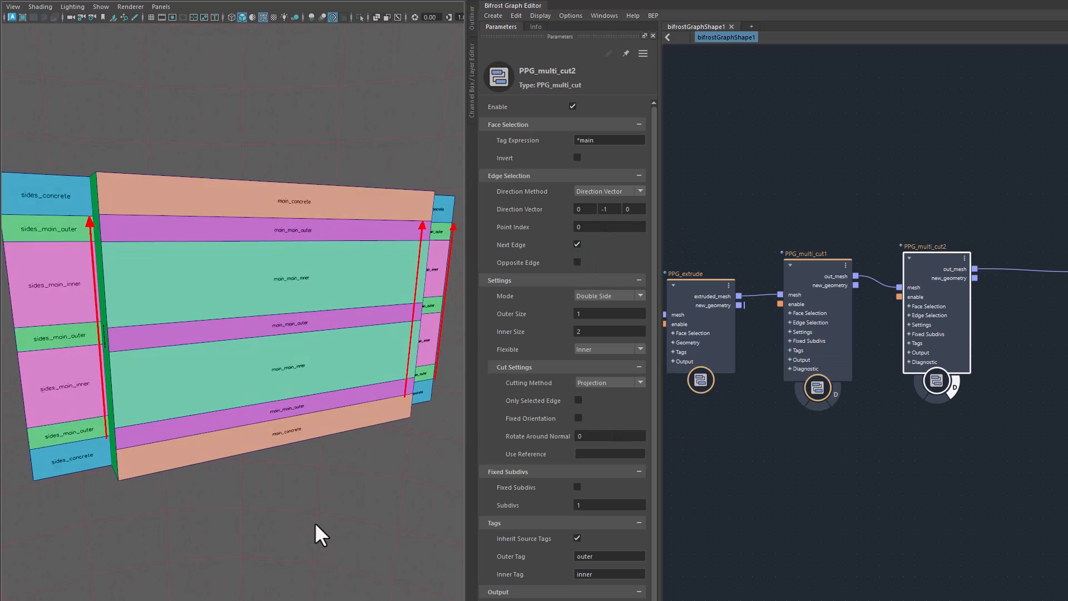
{"action": "left_click", "coordinate": [606, 296]}
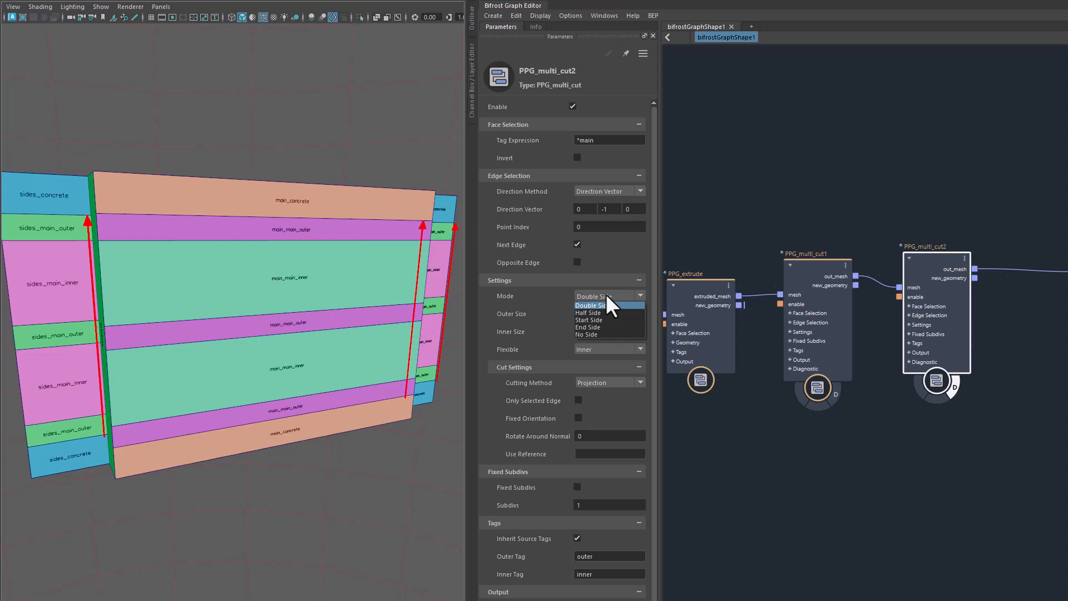
{"action": "left_click", "coordinate": [607, 297]}
{"action": "left_click", "coordinate": [606, 295]}
{"action": "left_click", "coordinate": [589, 326]}
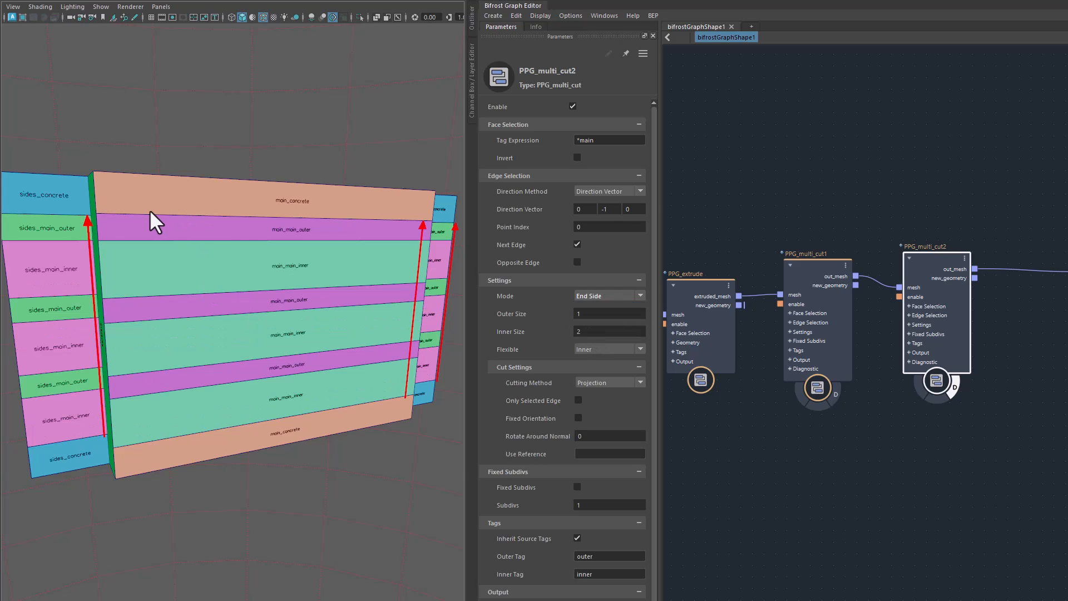
Enable Fixed Subdivs on PPG_multi_cut2 and set its Outer Size to about 0.4593.
{"action": "left_click", "coordinate": [578, 487]}
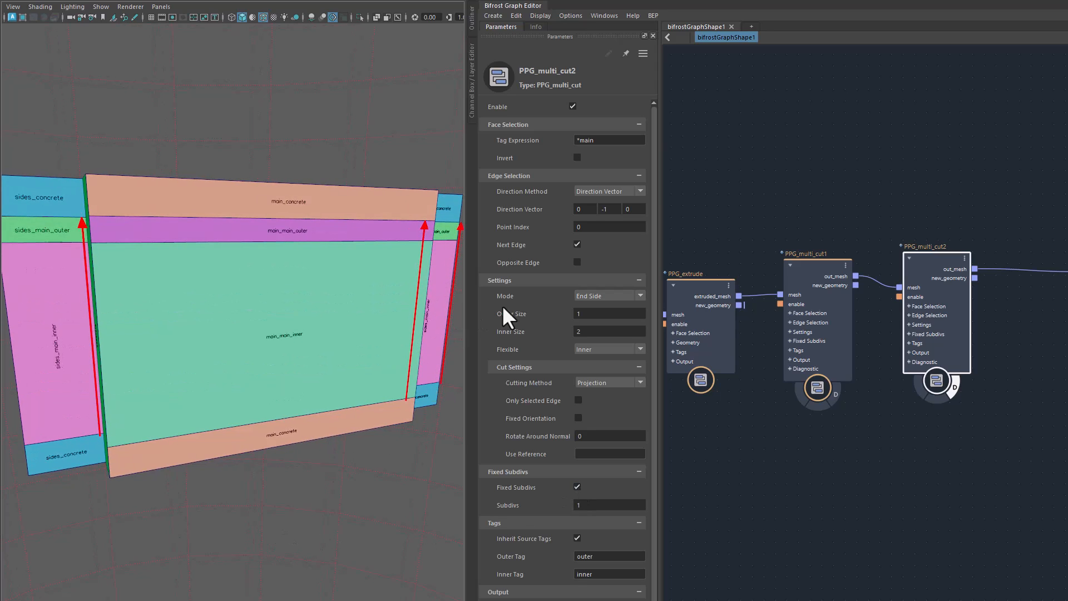
{"action": "left_click_drag", "start_coordinate": [516, 310], "coordinate": [428, 319]}
{"action": "middle_click_drag", "start_coordinate": [252, 499], "coordinate": [279, 506], "text": "alt"}
{"action": "left_click_drag", "start_coordinate": [279, 505], "coordinate": [261, 289], "text": "alt"}
{"action": "left_click_drag", "start_coordinate": [219, 449], "coordinate": [316, 507], "text": "alt"}
{"action": "middle_click_drag", "start_coordinate": [313, 511], "coordinate": [318, 482], "text": "alt"}
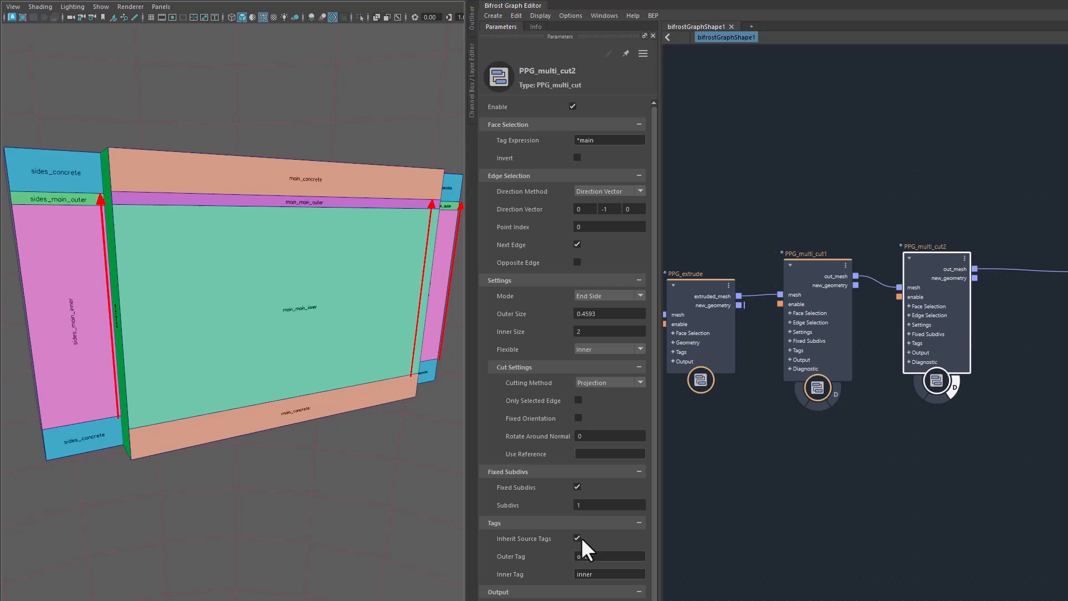
Set the Inner Tag of PPG_multi_cut2 to main and its Outer Tag to concrete.
{"action": "left_click_drag", "start_coordinate": [605, 573], "coordinate": [542, 571]}
{"action": "type", "text": "main"}
{"action": "key", "text": "Return"}
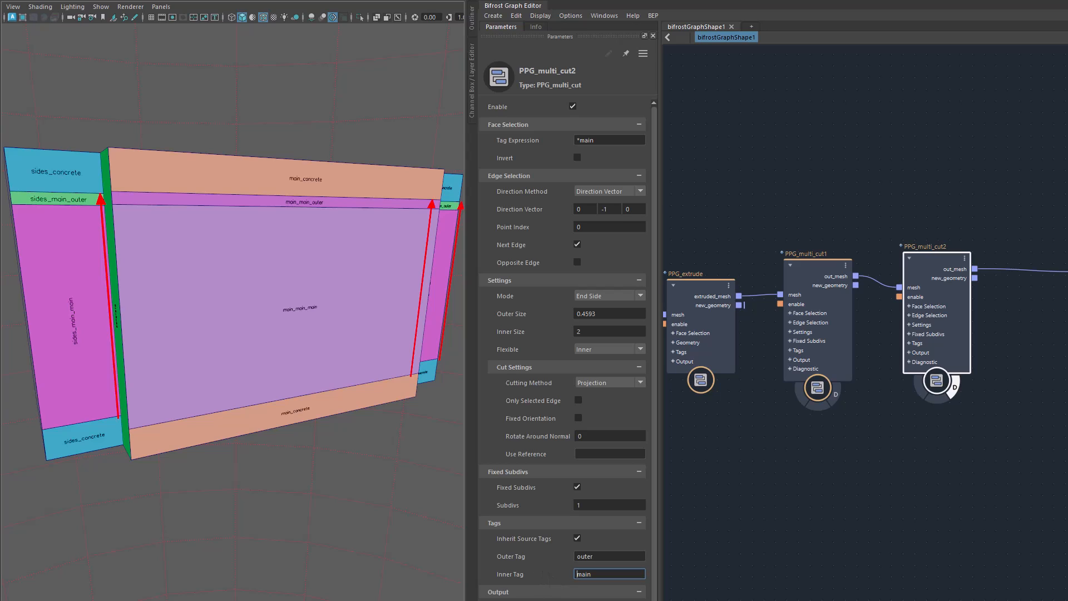
{"action": "left_click_drag", "start_coordinate": [604, 556], "coordinate": [537, 554]}
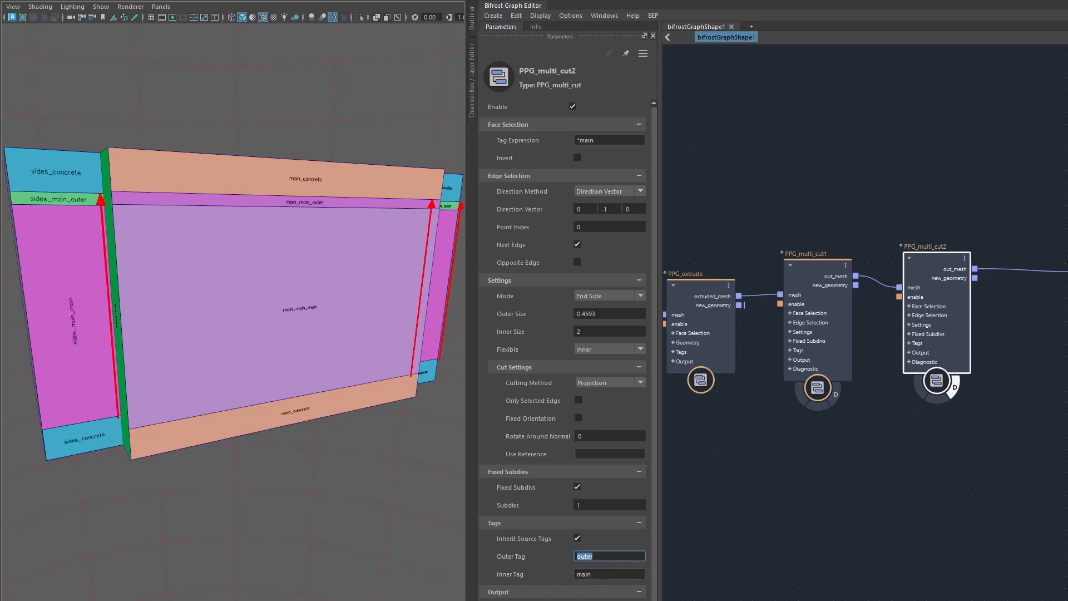
{"action": "type", "text": "concrete"}
{"action": "key", "text": "Return"}
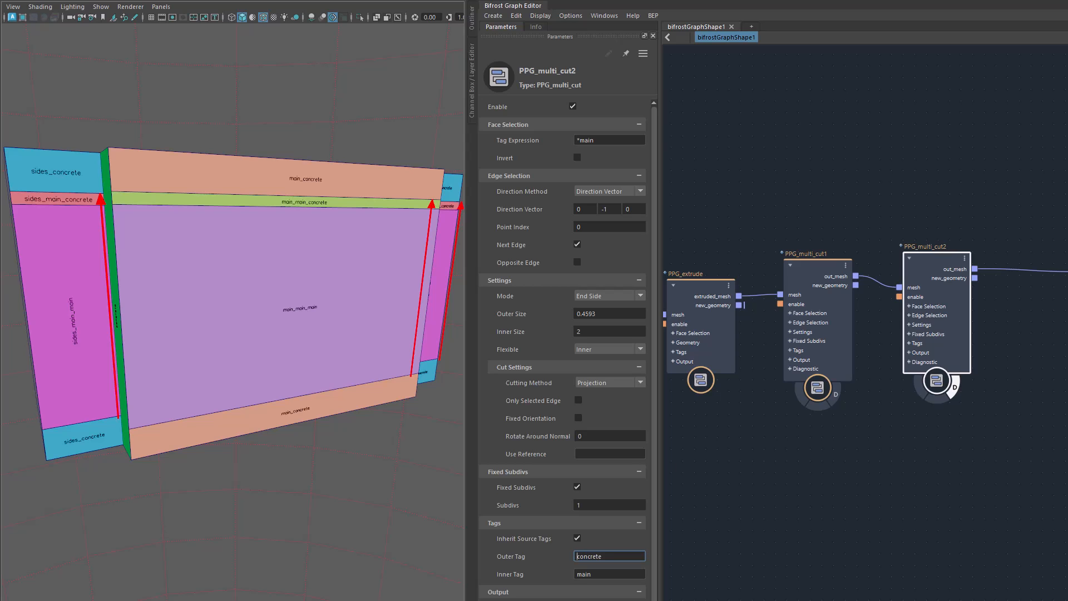
Insert a rename_face_tag node between PPG_multi_cut2 and the diagnostic node.
{"action": "middle_click_drag", "start_coordinate": [917, 503], "coordinate": [789, 512]}
{"action": "left_click_drag", "start_coordinate": [985, 255], "coordinate": [1066, 247]}
{"action": "left_click", "coordinate": [859, 280]}
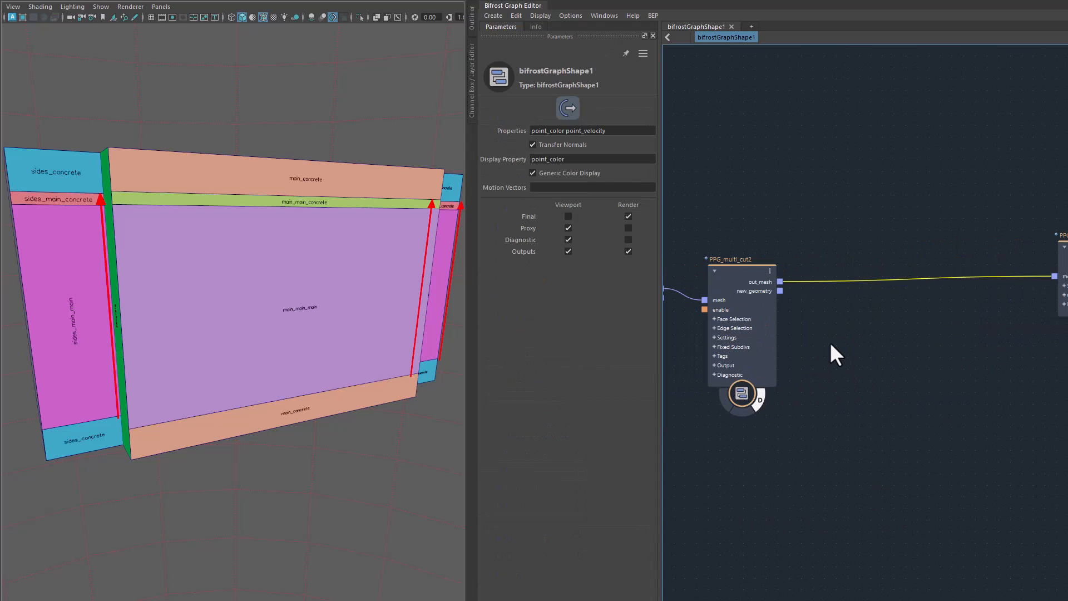
{"action": "key", "text": "Tab"}
{"action": "type", "text": "ren"}
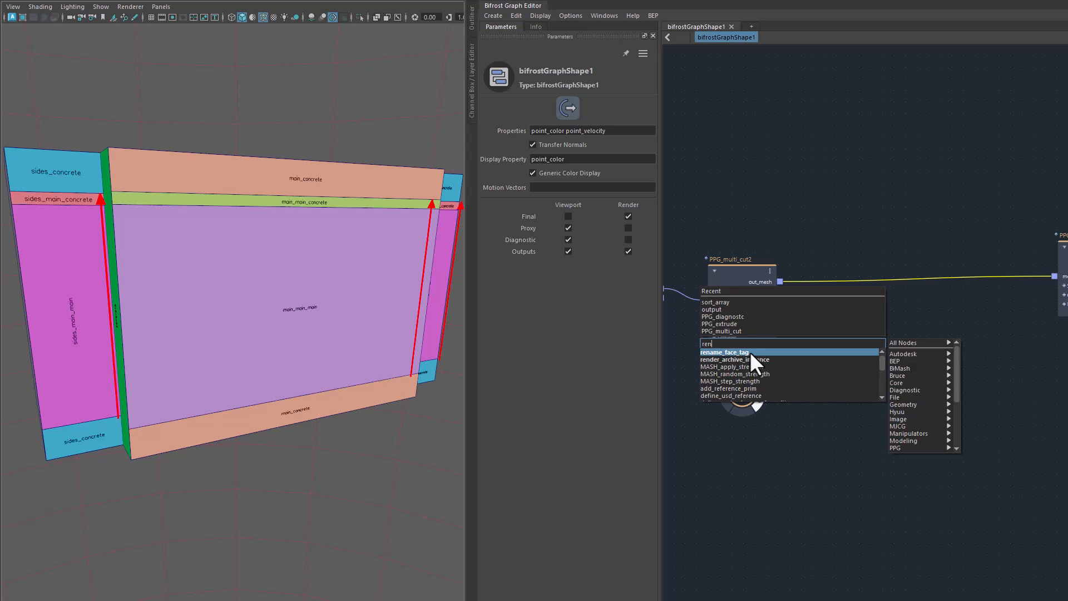
{"action": "left_click", "coordinate": [750, 352]}
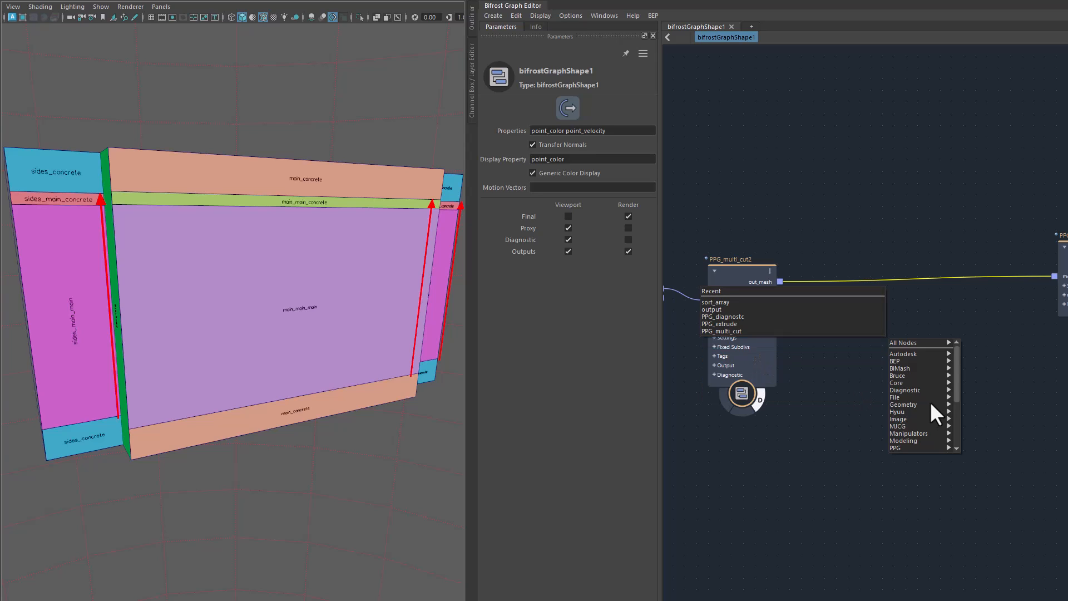
{"action": "left_click_drag", "start_coordinate": [842, 395], "coordinate": [860, 319]}
Set the rename_face_tag node to rename the face tag main_main_main to main and inspect the facade labels.
{"action": "left_click", "coordinate": [564, 107]}
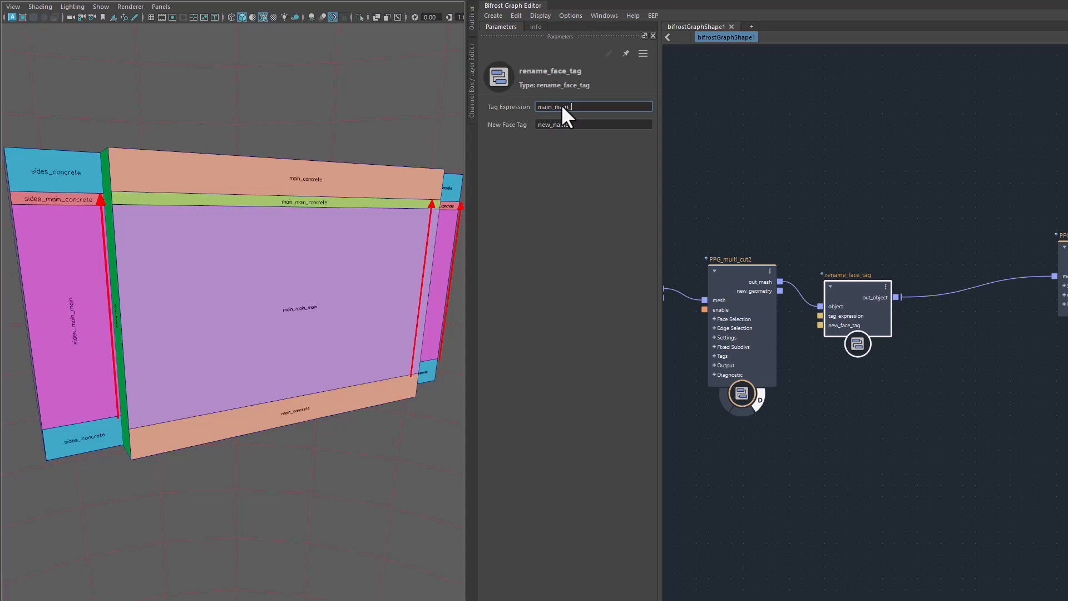
{"action": "key", "text": "BackSpace"}
{"action": "type", "text": "in"}
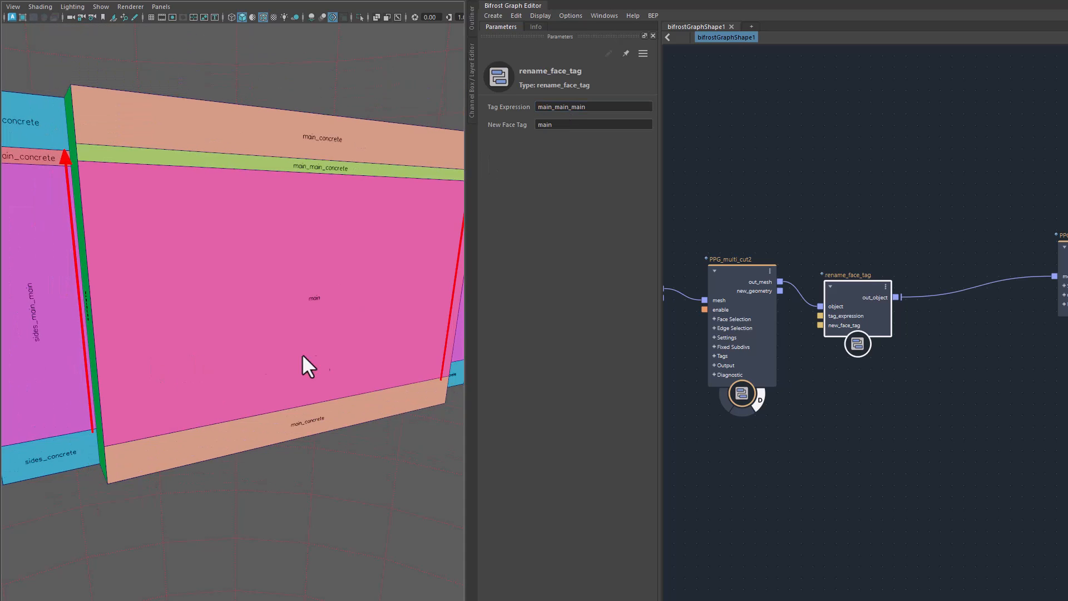
{"action": "right_click_drag", "start_coordinate": [265, 353], "coordinate": [244, 361], "text": "alt"}
{"action": "left_click_drag", "start_coordinate": [244, 360], "coordinate": [281, 359], "text": "alt"}
{"action": "middle_click_drag", "start_coordinate": [281, 359], "coordinate": [297, 361], "text": "alt"}
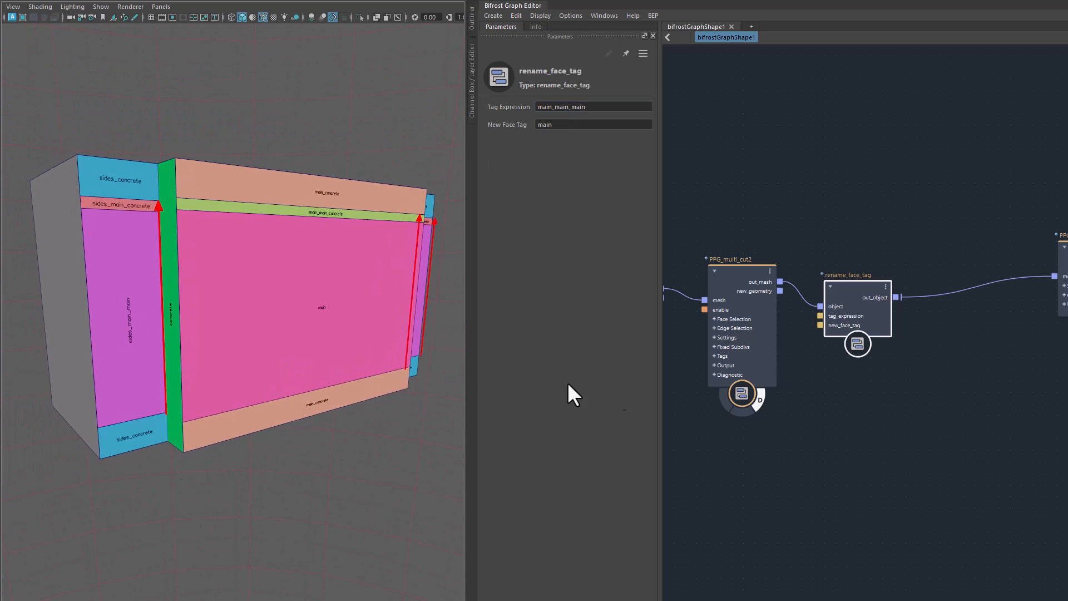
Turn off the diagnostic display of PPG_multi_cut2 and insert a second rename_face_tag node after the first one.
{"action": "left_click", "coordinate": [818, 407]}
{"action": "left_click", "coordinate": [945, 290]}
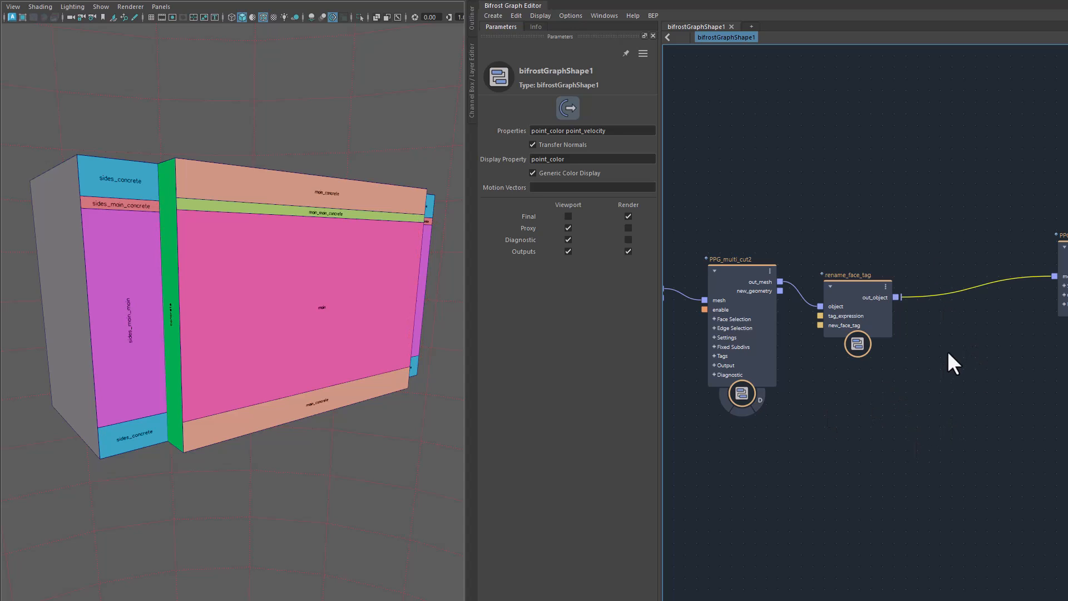
{"action": "key", "text": "Tab"}
{"action": "type", "text": "renft"}
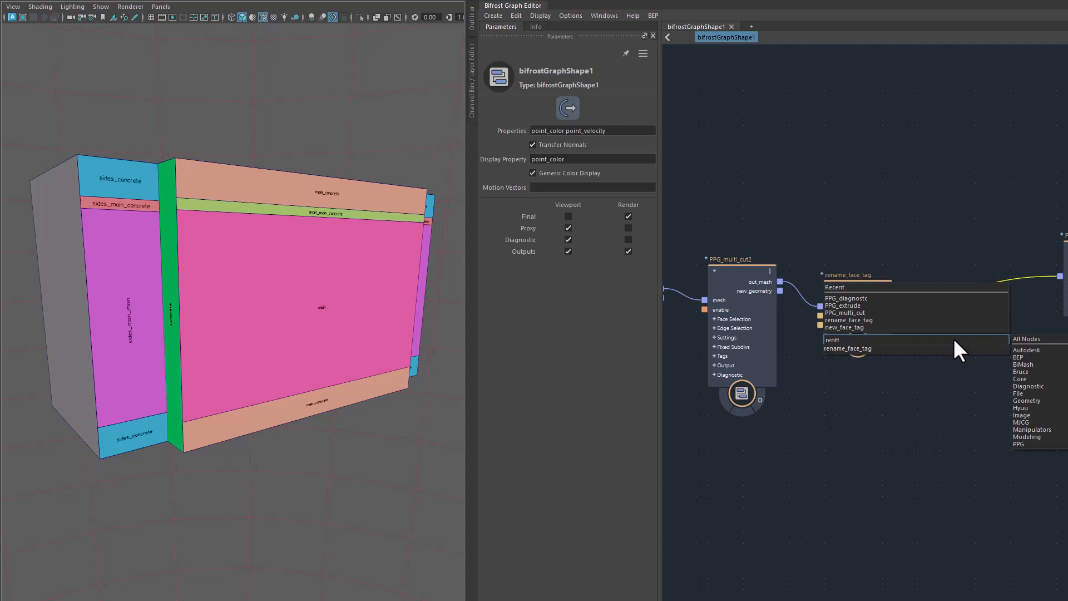
{"action": "key", "text": "Return"}
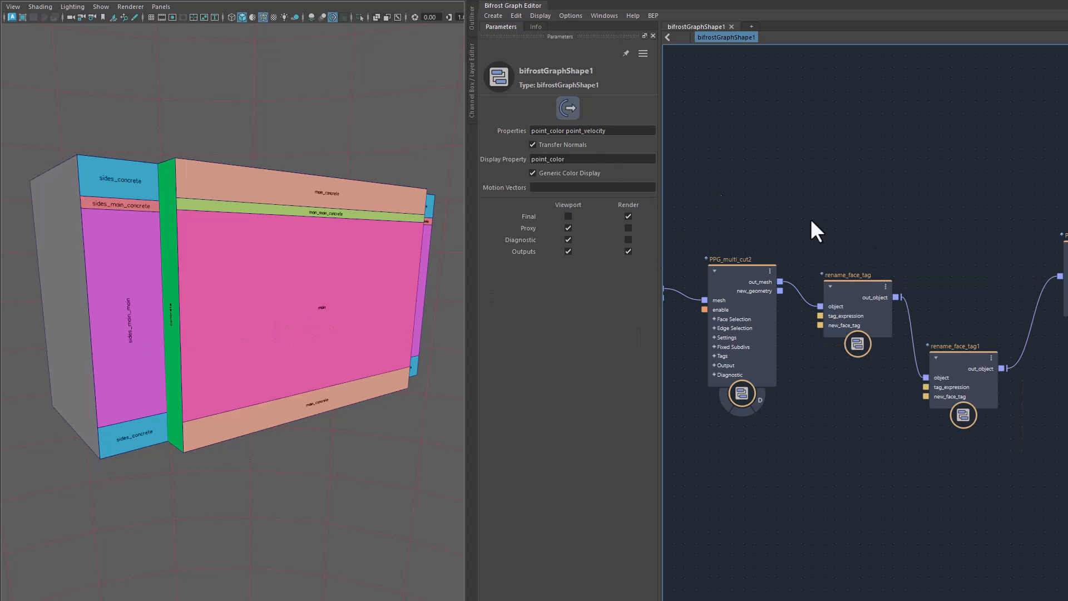
{"action": "left_click_drag", "start_coordinate": [967, 359], "coordinate": [964, 272]}
Set rename_face_tag1 to rename the face tag sides_main_main to sides and inspect the side faces.
{"action": "left_click_drag", "start_coordinate": [570, 125], "coordinate": [534, 118]}
{"action": "left_click", "coordinate": [561, 107]}
{"action": "type", "text": "sides"}
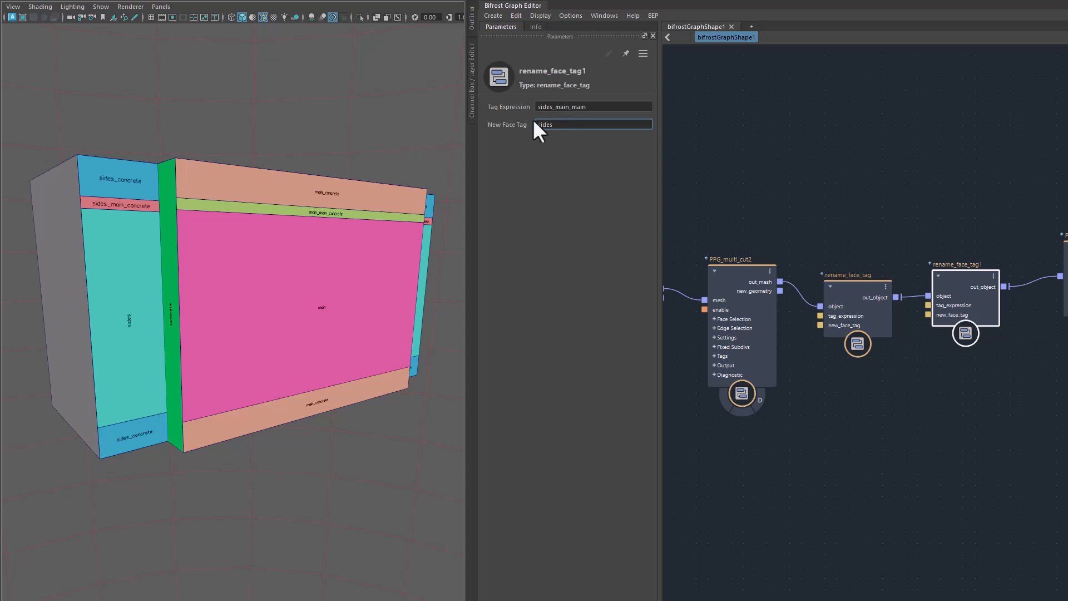
{"action": "left_click_drag", "start_coordinate": [307, 424], "coordinate": [245, 415], "text": "alt"}
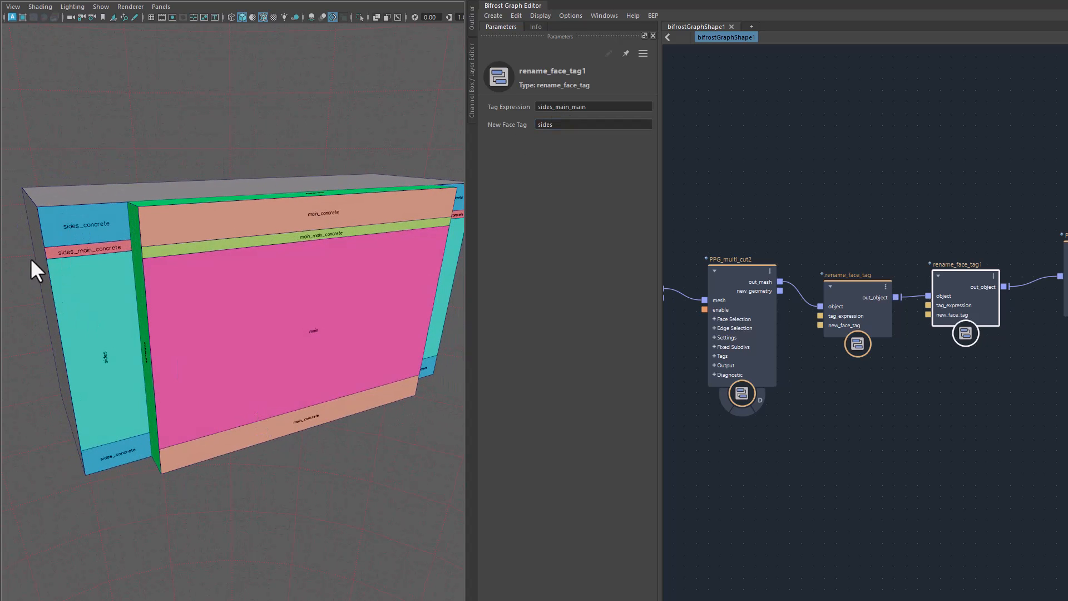
{"action": "left_click_drag", "start_coordinate": [96, 246], "coordinate": [448, 411], "text": "alt"}
Move the diagnostic node further along the graph and insert a PPG_sequence_cut node between it and rename_face_tag1.
{"action": "middle_click_drag", "start_coordinate": [914, 484], "coordinate": [672, 502]}
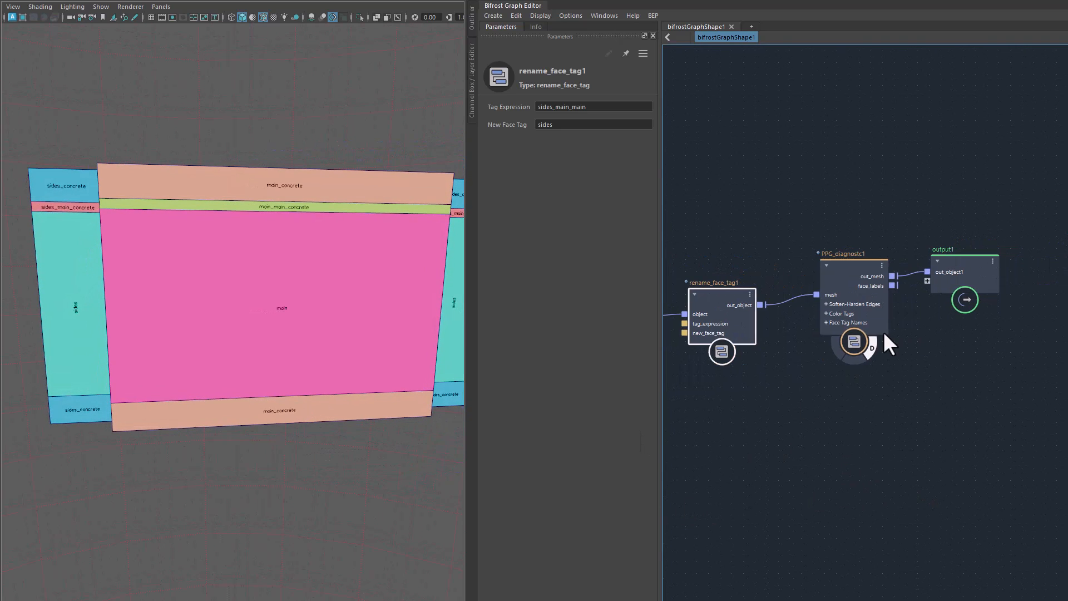
{"action": "left_click", "coordinate": [793, 316]}
{"action": "middle_click_drag", "start_coordinate": [811, 441], "coordinate": [777, 409]}
{"action": "left_click_drag", "start_coordinate": [332, 416], "coordinate": [338, 416], "text": "alt"}
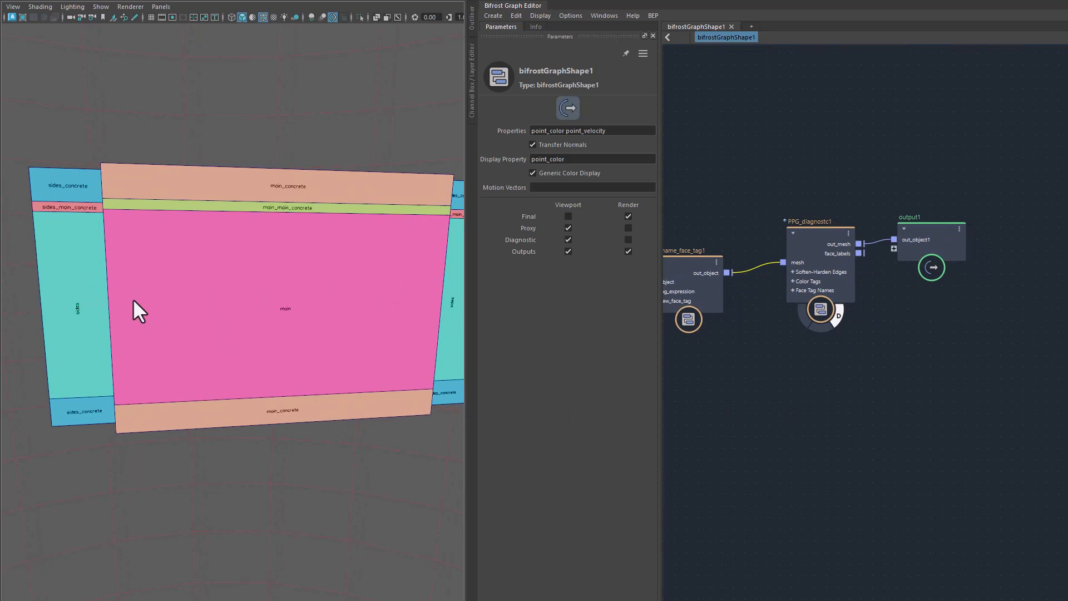
{"action": "left_click_drag", "start_coordinate": [811, 276], "coordinate": [958, 277]}
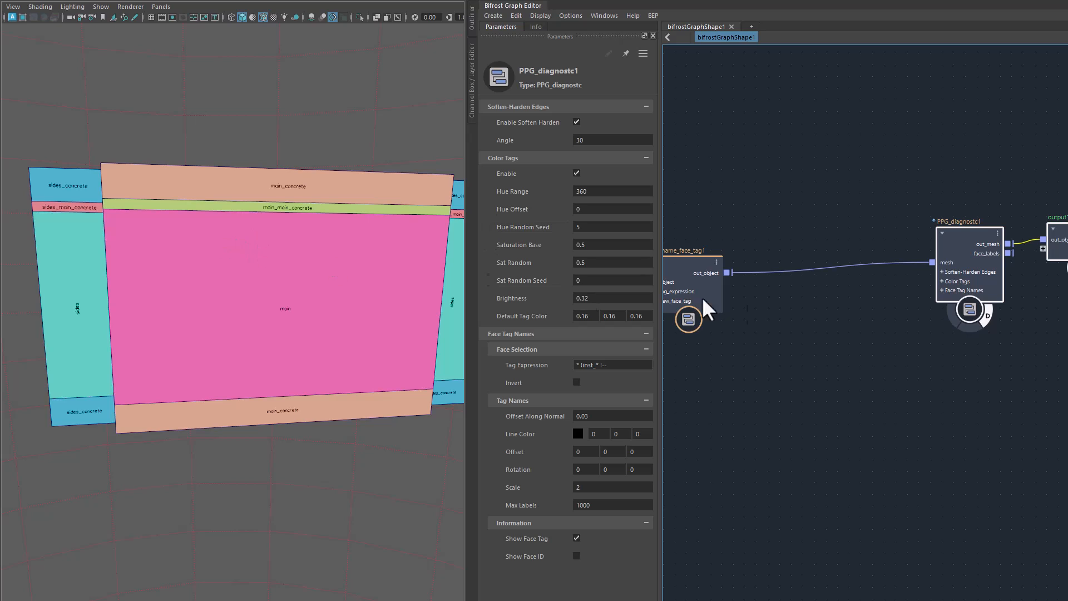
{"action": "left_click", "coordinate": [774, 341]}
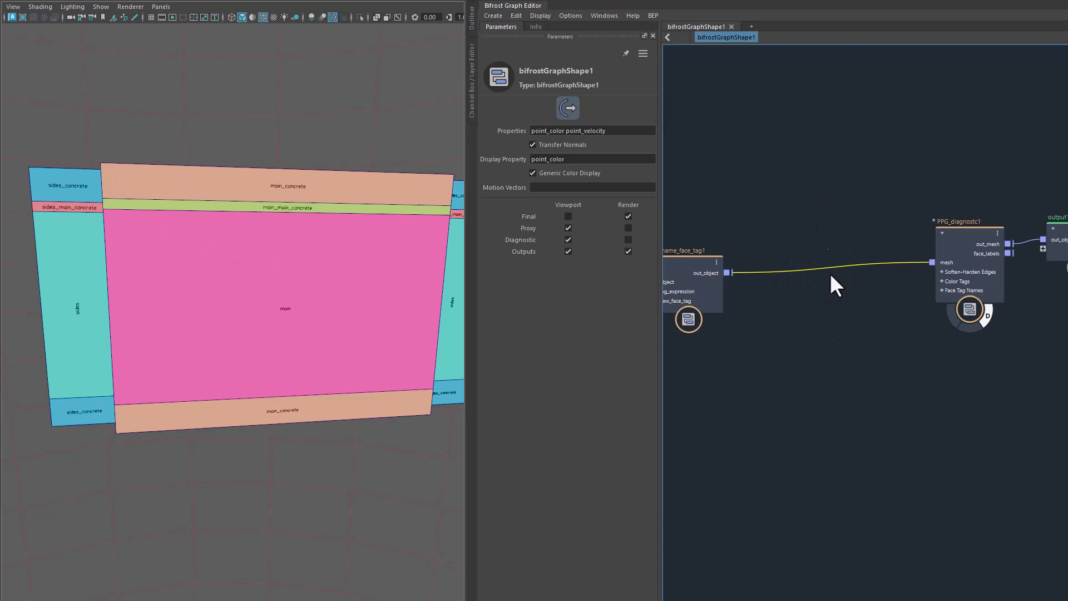
{"action": "key", "text": "Tab"}
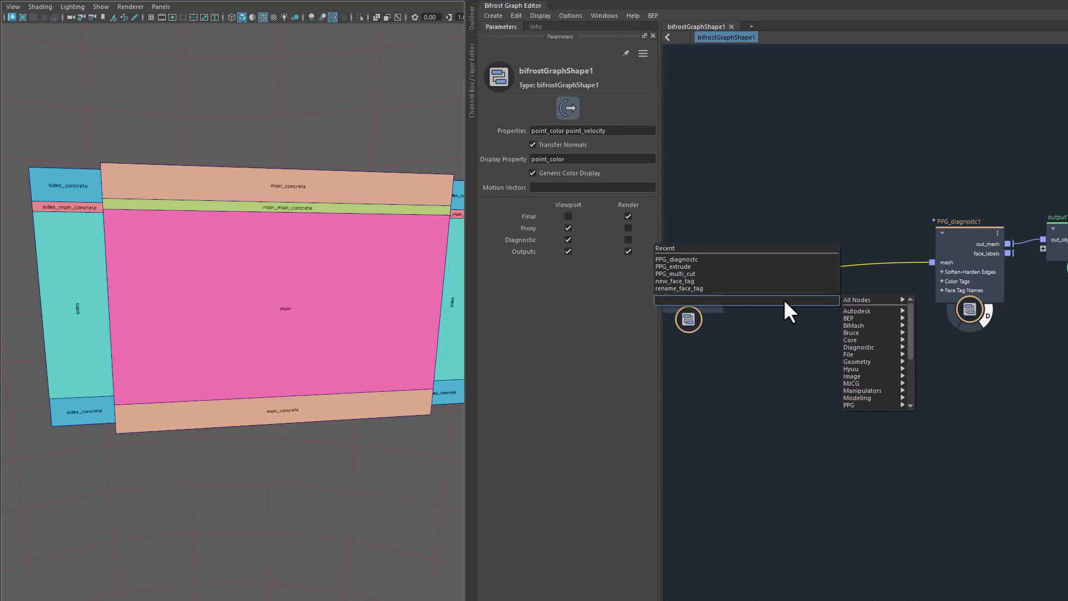
{"action": "type", "text": "ppse"}
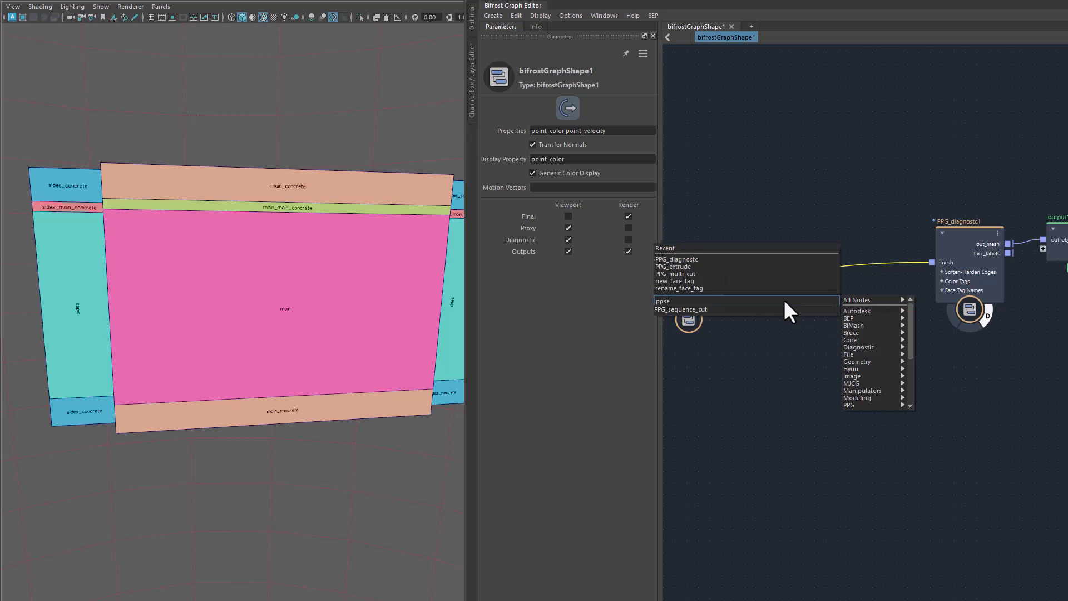
{"action": "key", "text": "Return"}
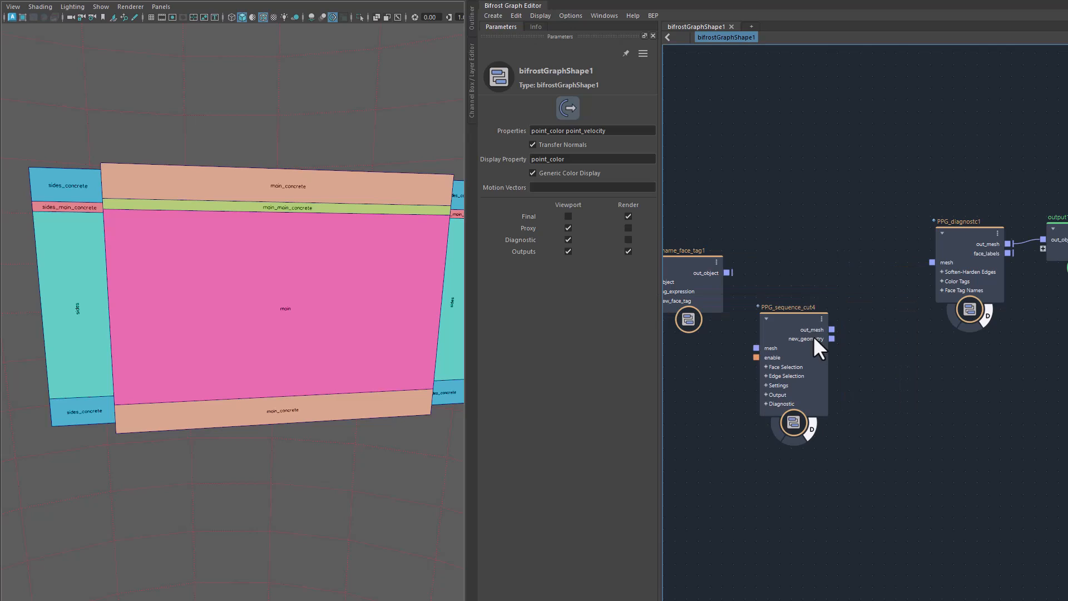
{"action": "left_click_drag", "start_coordinate": [785, 352], "coordinate": [798, 286]}
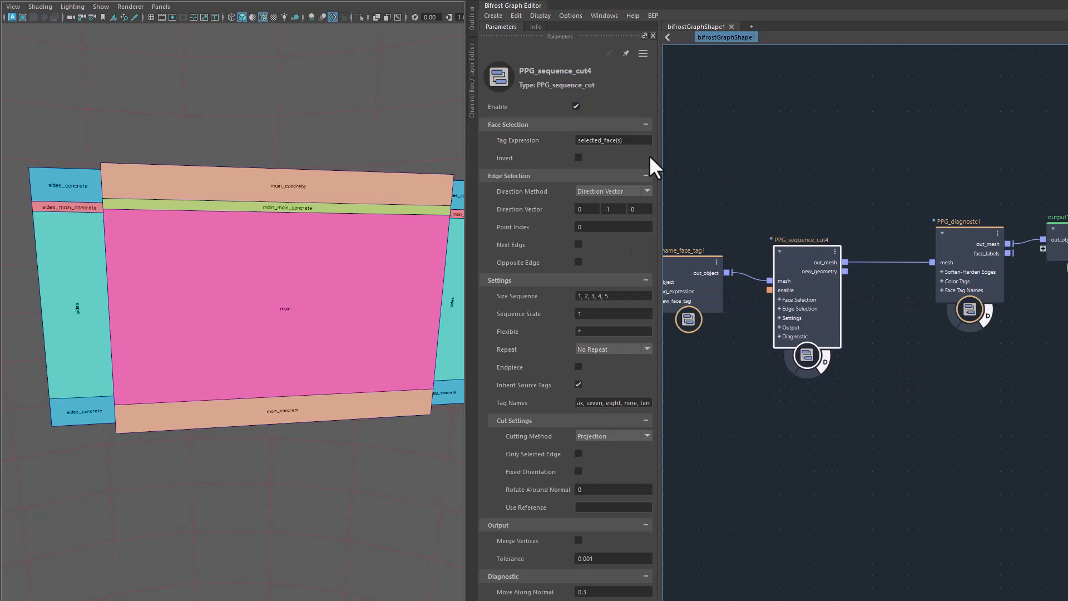
Set the Tag Expression of the PPG_sequence_cut node to main sides and inspect the cuts on the facade.
{"action": "left_click", "coordinate": [629, 140]}
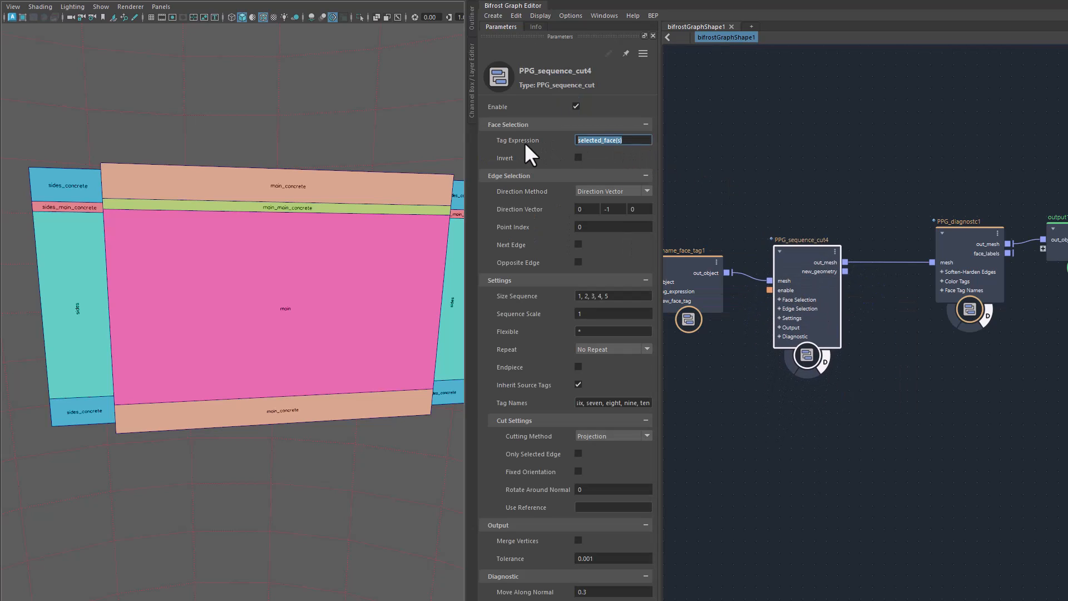
{"action": "type", "text": "main sdes"}
{"action": "key", "text": "BackSpace"}
{"action": "key", "text": "BackSpace"}
{"action": "key", "text": "BackSpace"}
{"action": "type", "text": "ides"}
{"action": "key", "text": "Return"}
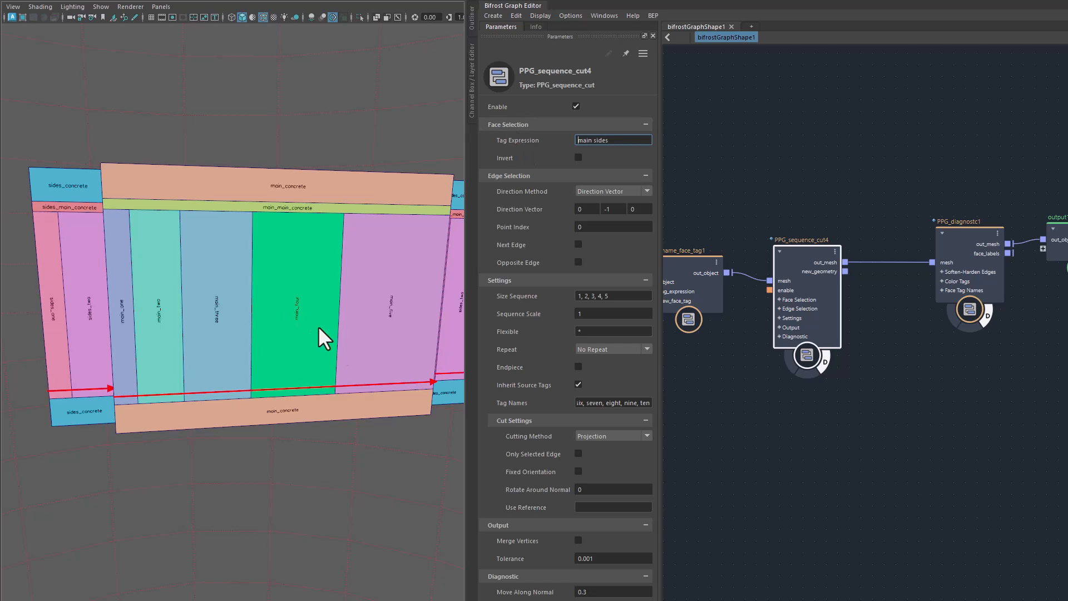
{"action": "left_click_drag", "start_coordinate": [362, 365], "coordinate": [384, 360], "text": "alt"}
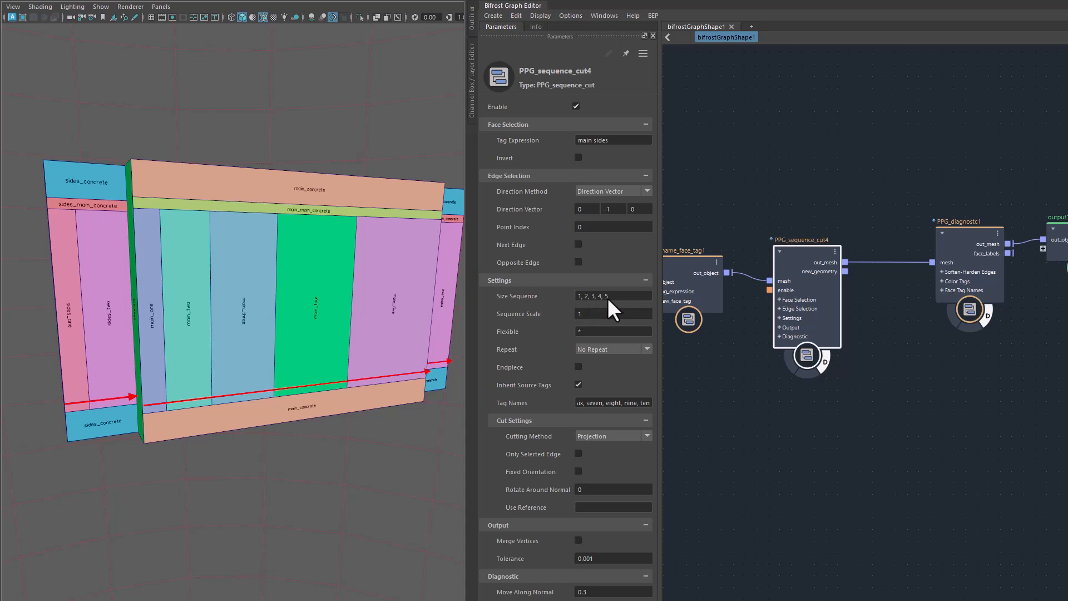
Enable Next Edge on PPG_sequence_cut4 so the cuts stack vertically, and set its Size Sequence to 1.
{"action": "left_click_drag", "start_coordinate": [364, 432], "coordinate": [325, 433], "text": "alt"}
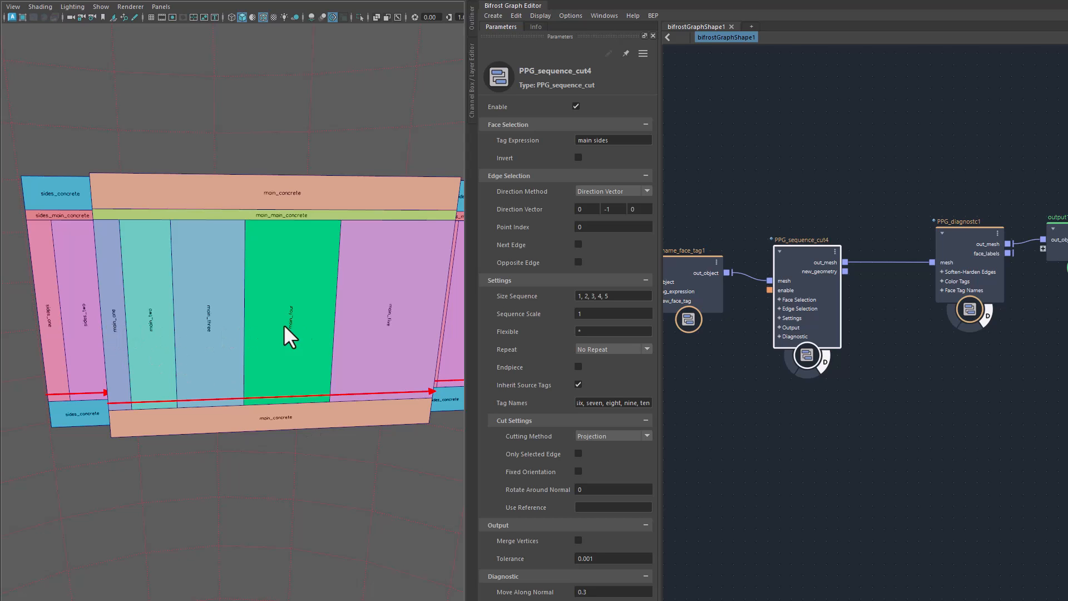
{"action": "left_click_drag", "start_coordinate": [399, 484], "coordinate": [308, 403], "text": "alt"}
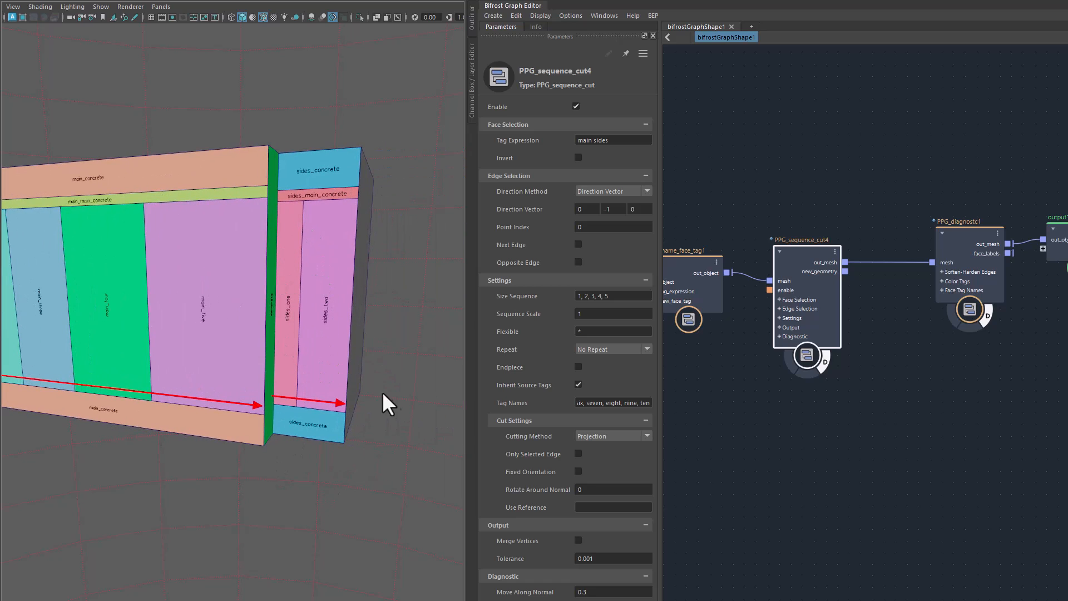
{"action": "left_click_drag", "start_coordinate": [226, 503], "coordinate": [389, 456], "text": "alt"}
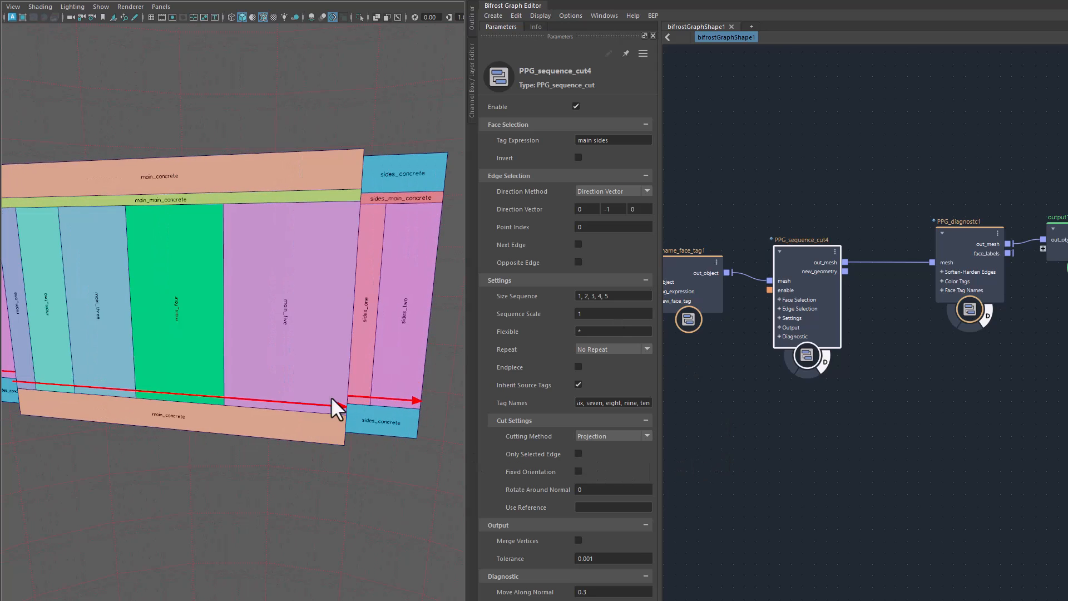
{"action": "left_click_drag", "start_coordinate": [389, 357], "coordinate": [306, 465], "text": "alt"}
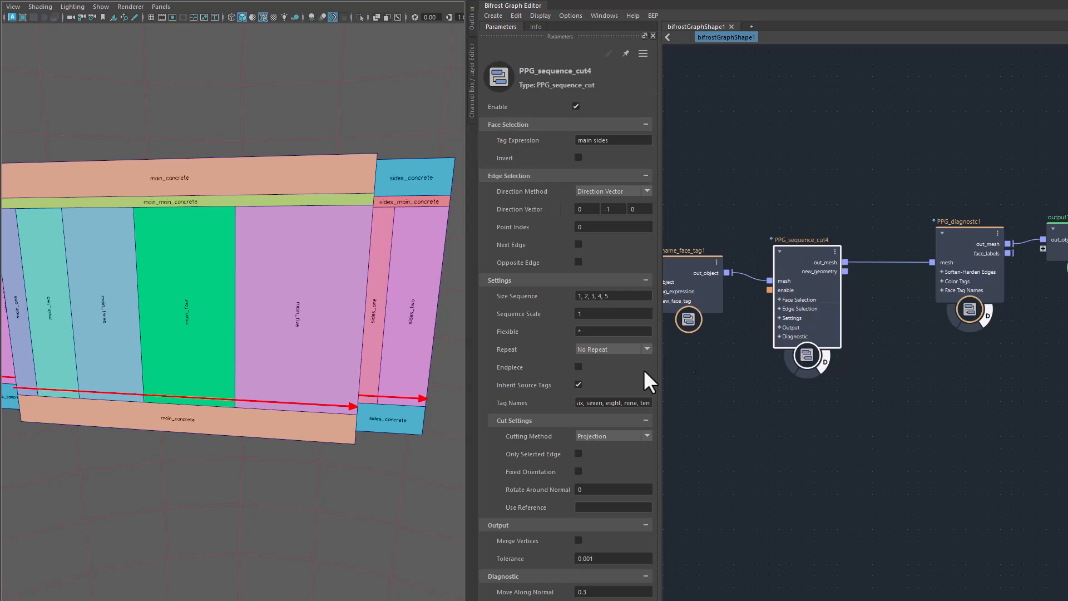
{"action": "left_click", "coordinate": [578, 244]}
{"action": "left_click_drag", "start_coordinate": [216, 473], "coordinate": [286, 472], "text": "alt"}
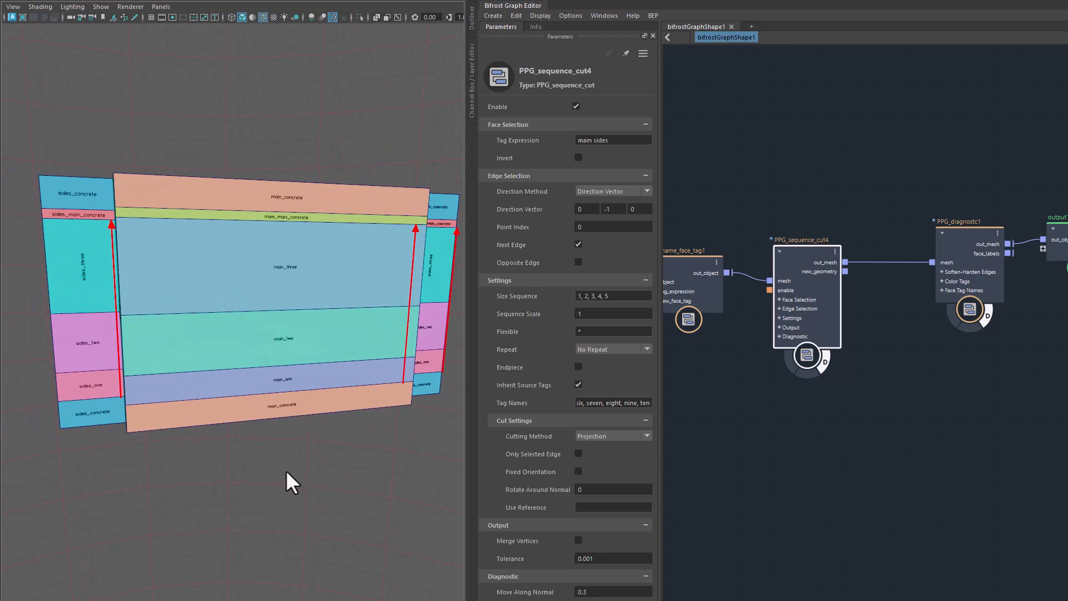
{"action": "left_click_drag", "start_coordinate": [617, 298], "coordinate": [538, 285]}
{"action": "type", "text": "1"}
{"action": "key", "text": "Return"}
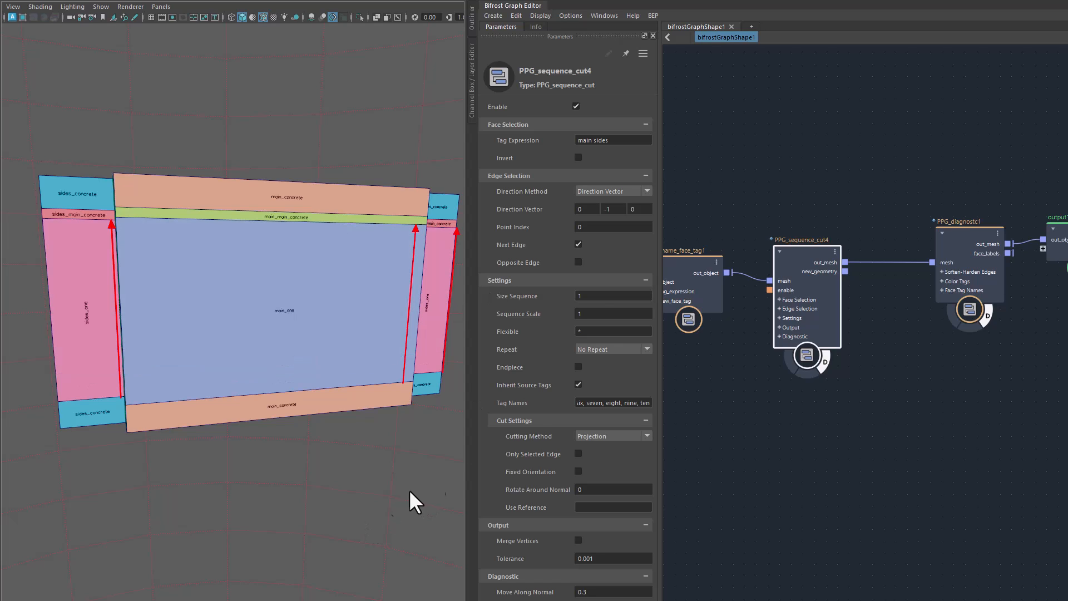
Set Repeat of the sequence cut to Loop and raise its Sequence Scale to 1.342.
{"action": "left_click", "coordinate": [599, 347]}
{"action": "left_click", "coordinate": [597, 365]}
{"action": "left_click_drag", "start_coordinate": [235, 470], "coordinate": [186, 495], "text": "alt"}
{"action": "right_click_drag", "start_coordinate": [186, 495], "coordinate": [389, 511], "text": "alt"}
{"action": "left_click_drag", "start_coordinate": [390, 510], "coordinate": [201, 503], "text": "alt"}
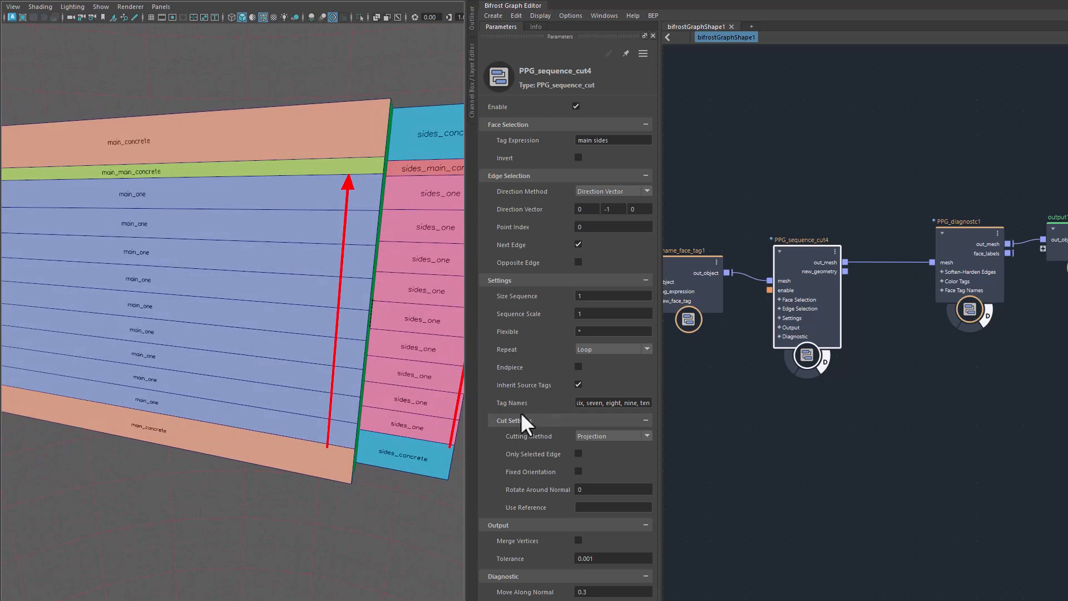
{"action": "left_click_drag", "start_coordinate": [525, 312], "coordinate": [559, 312]}
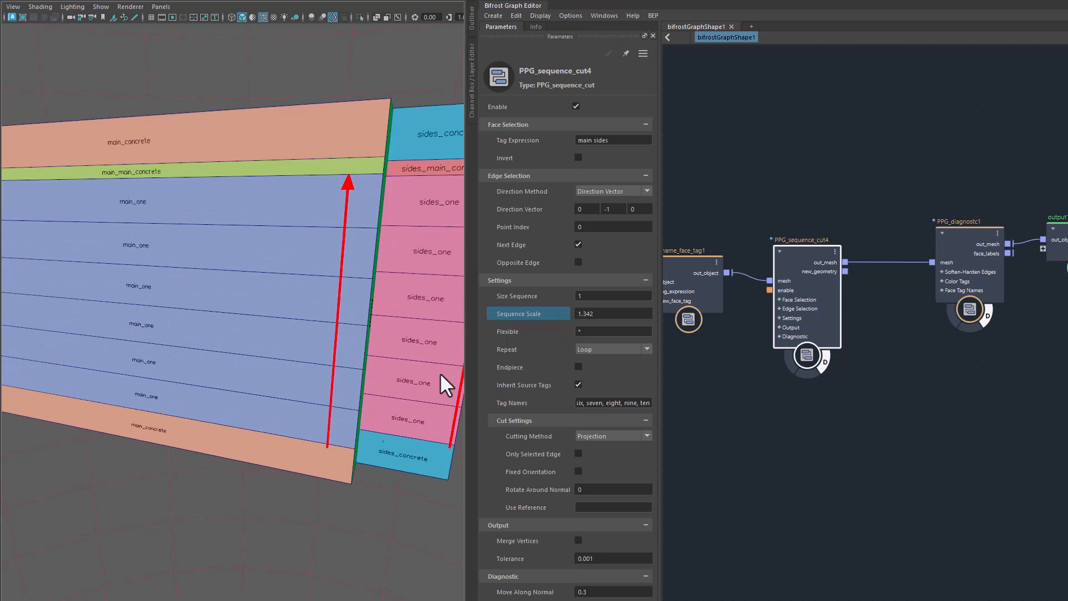
{"action": "left_click_drag", "start_coordinate": [322, 502], "coordinate": [281, 492], "text": "alt"}
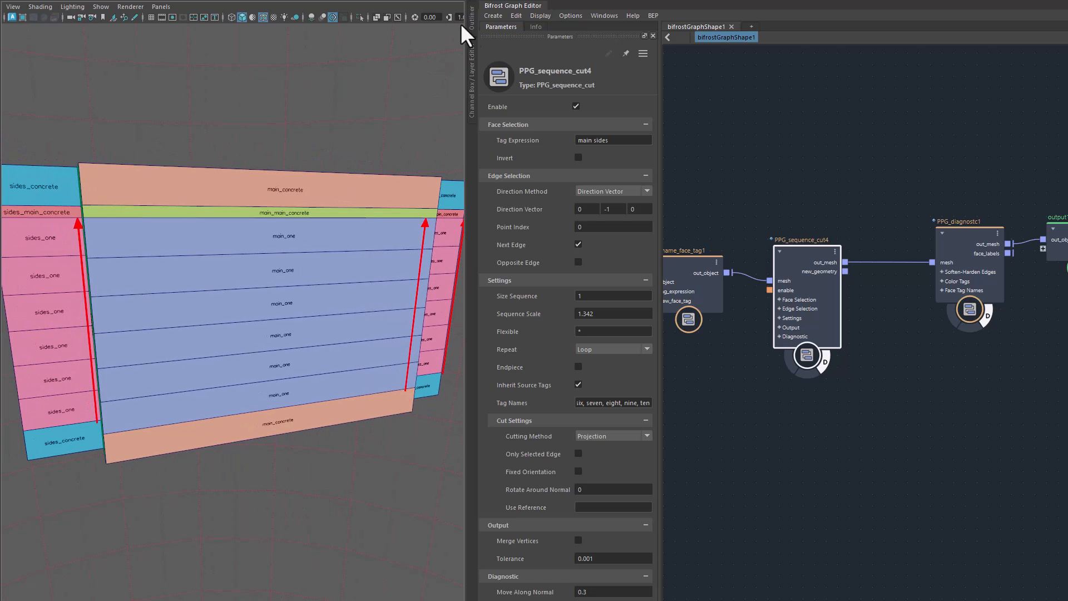
Scale the building up vertically to test the looping floors and raise the Sequence Scale to 1.543.
{"action": "key", "text": "r"}
{"action": "left_click_drag", "start_coordinate": [240, 347], "coordinate": [295, 340]}
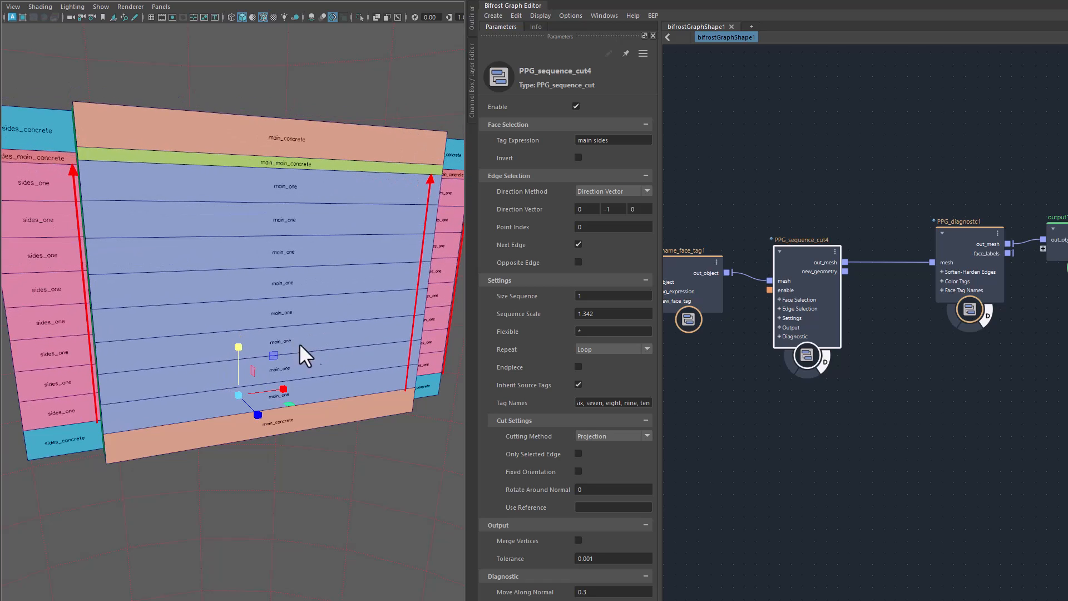
{"action": "left_click_drag", "start_coordinate": [388, 445], "coordinate": [325, 458], "text": "alt"}
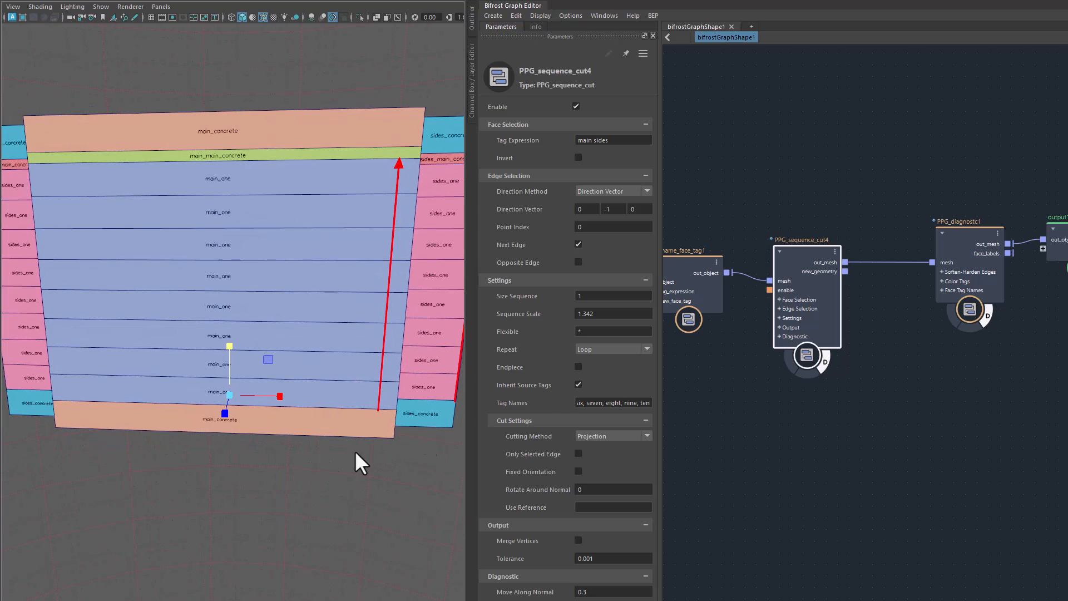
{"action": "left_click_drag", "start_coordinate": [546, 312], "coordinate": [559, 310]}
{"action": "left_click_drag", "start_coordinate": [393, 448], "coordinate": [388, 385], "text": "alt"}
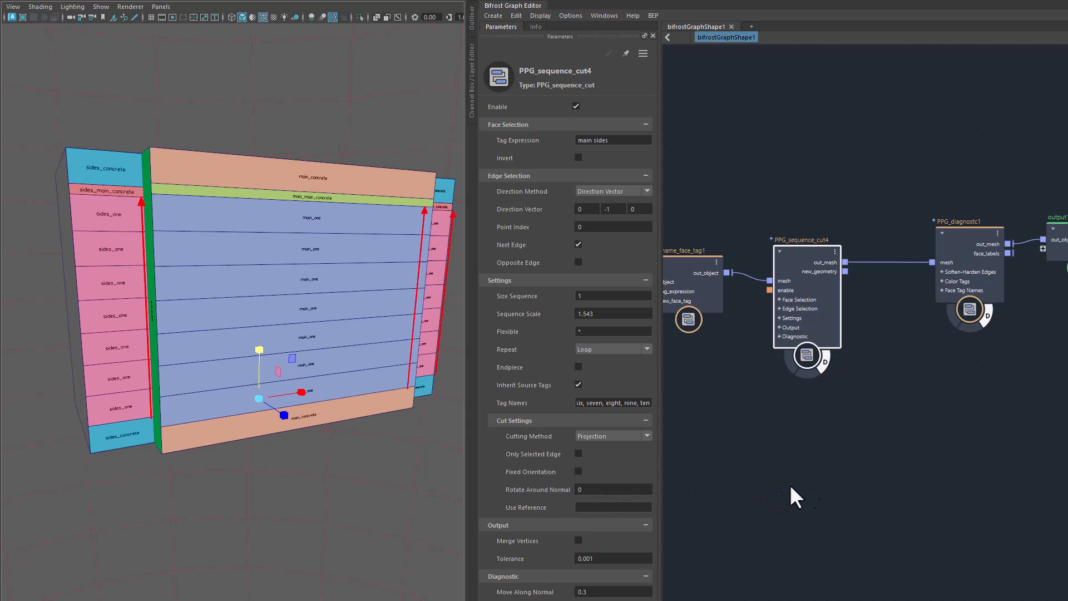
{"action": "left_click", "coordinate": [596, 404]}
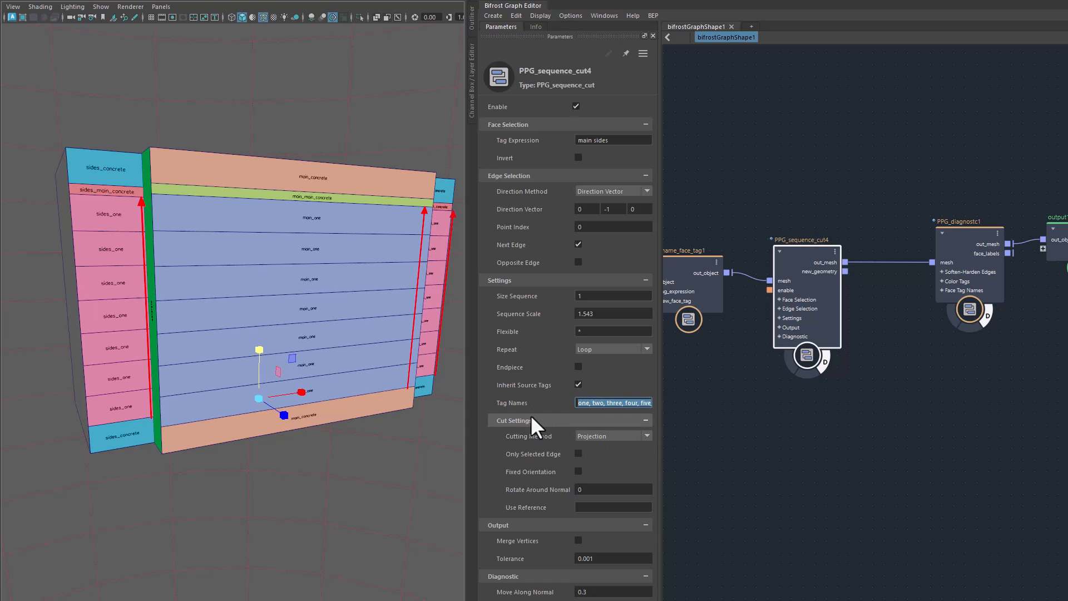
{"action": "left_click", "coordinate": [576, 403]}
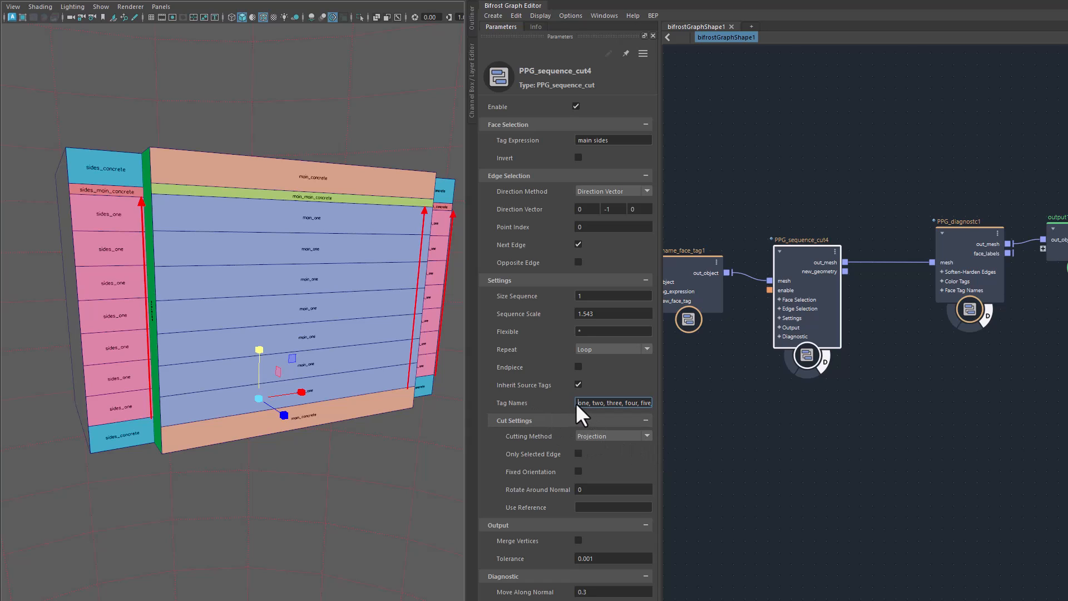
{"action": "left_click_drag", "start_coordinate": [576, 403], "coordinate": [544, 400]}
{"action": "key", "text": "Return"}
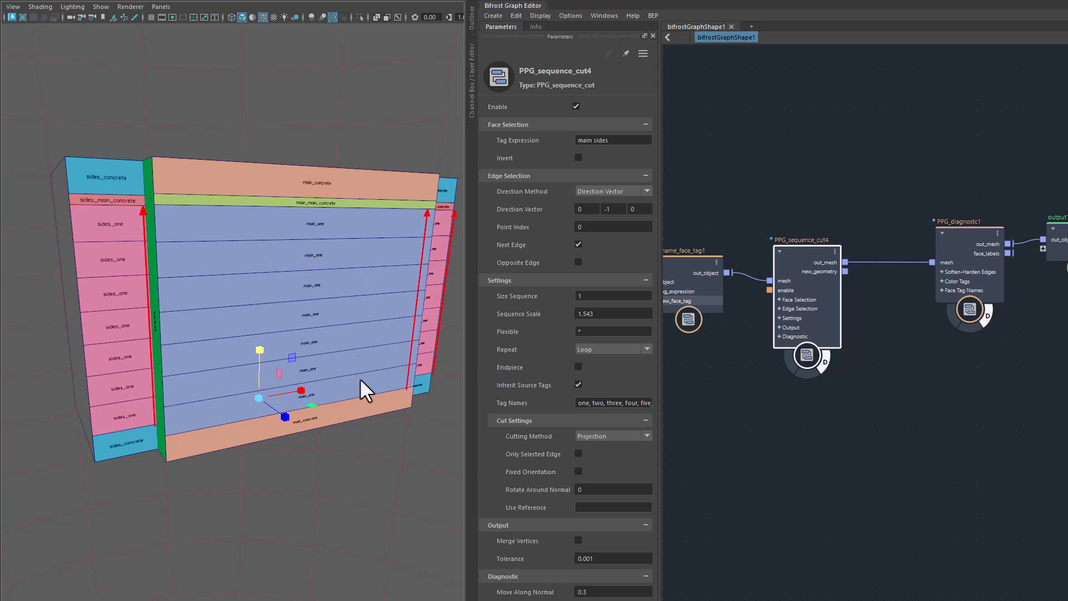
Insert a PPG_multi_cut node on the connection between PPG_sequence_cut4 and PPG_diagnostc1.
{"action": "middle_click_drag", "start_coordinate": [896, 440], "coordinate": [854, 439]}
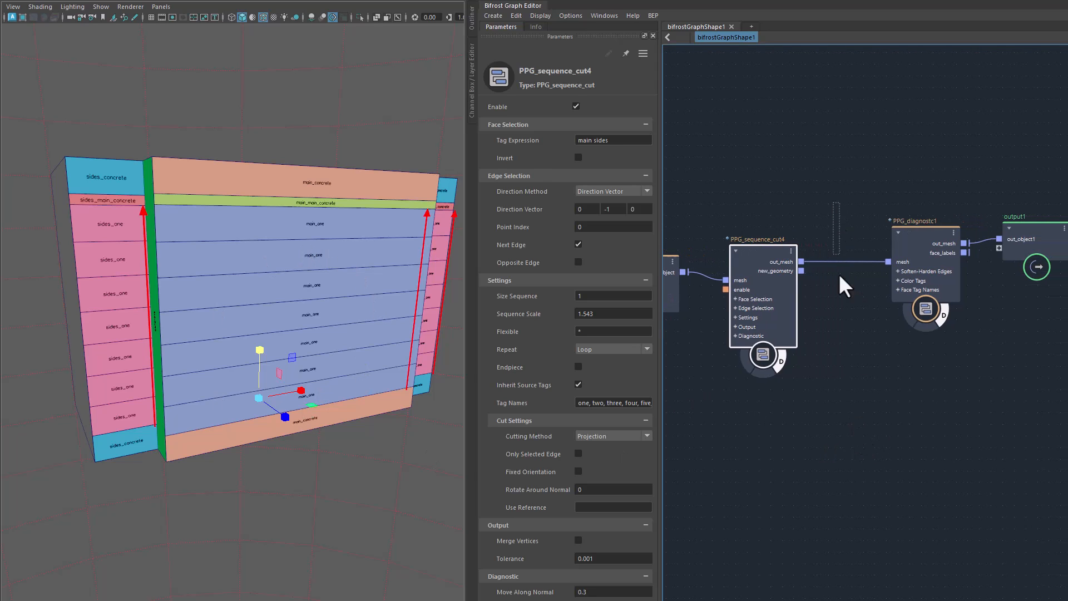
{"action": "left_click_drag", "start_coordinate": [836, 220], "coordinate": [841, 303]}
{"action": "key", "text": "Tab"}
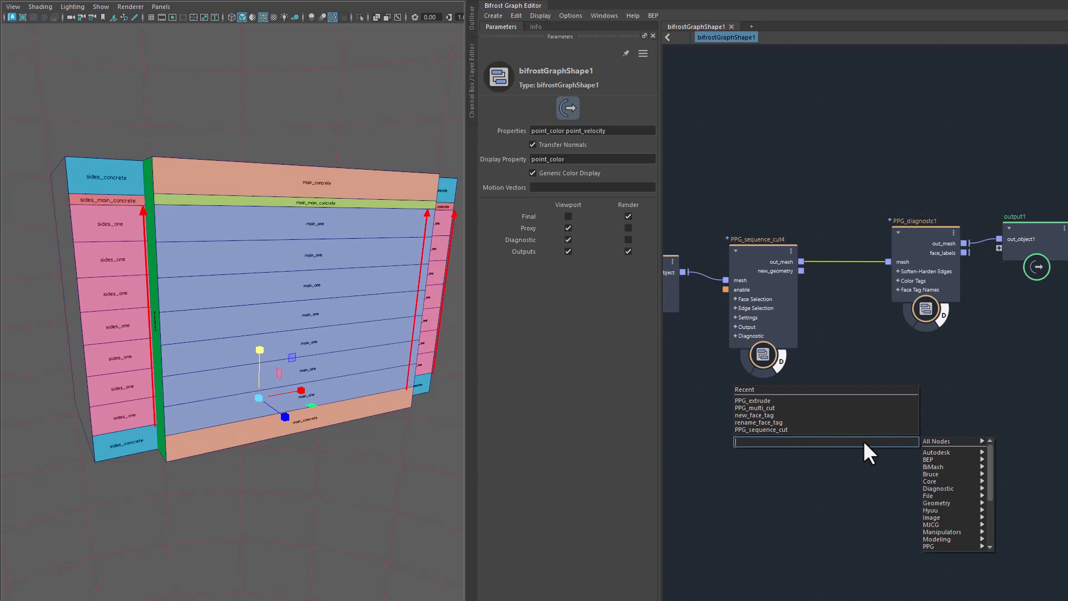
{"action": "type", "text": "mc"}
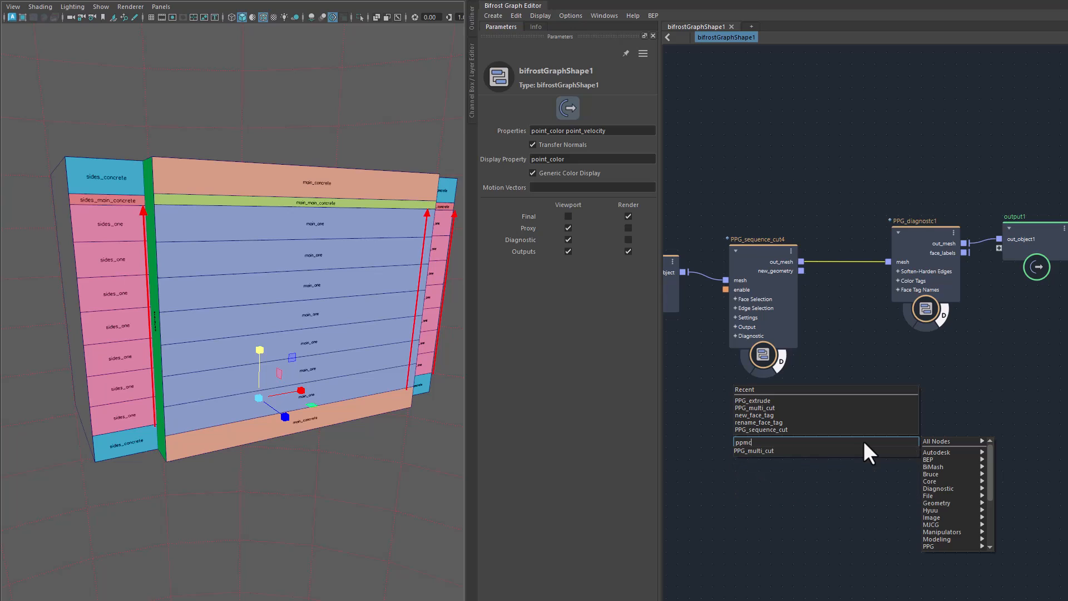
{"action": "key", "text": "Return"}
Set the Tag Expression of PPG_multi_cut3 to main_one and enable Next Edge to cut each floor horizontally.
{"action": "left_click", "coordinate": [628, 139]}
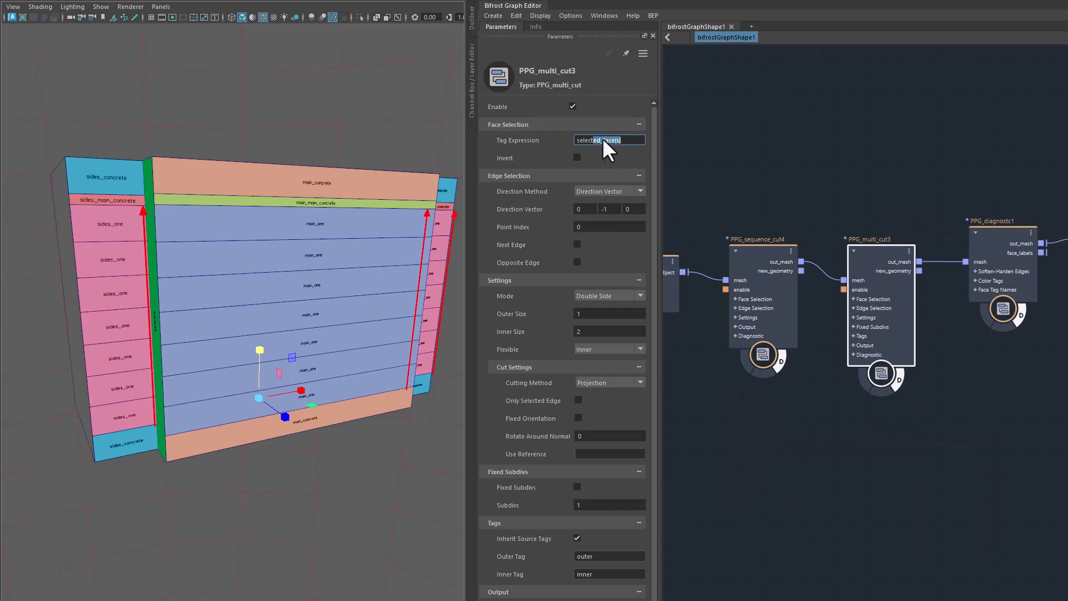
{"action": "left_click", "coordinate": [632, 142]}
{"action": "key", "text": "ctrl+a"}
{"action": "type", "text": "main_"}
{"action": "key", "text": "Return"}
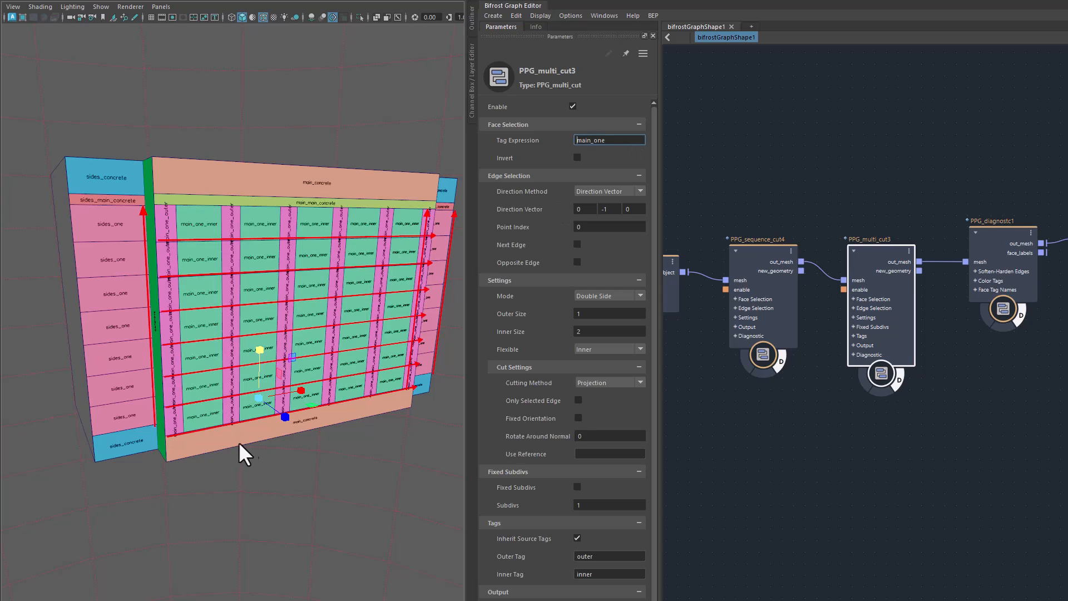
{"action": "left_click", "coordinate": [576, 243]}
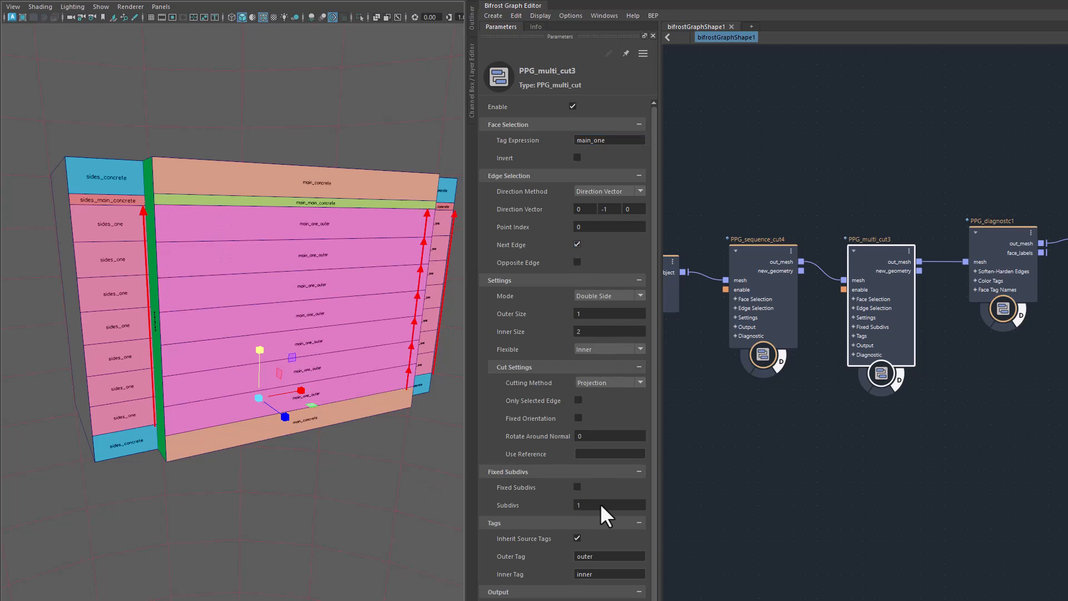
Set the multi-cut Mode to Start Side, enable Fixed Subdivs and reduce Outer Size to about 0.43.
{"action": "left_click", "coordinate": [605, 296]}
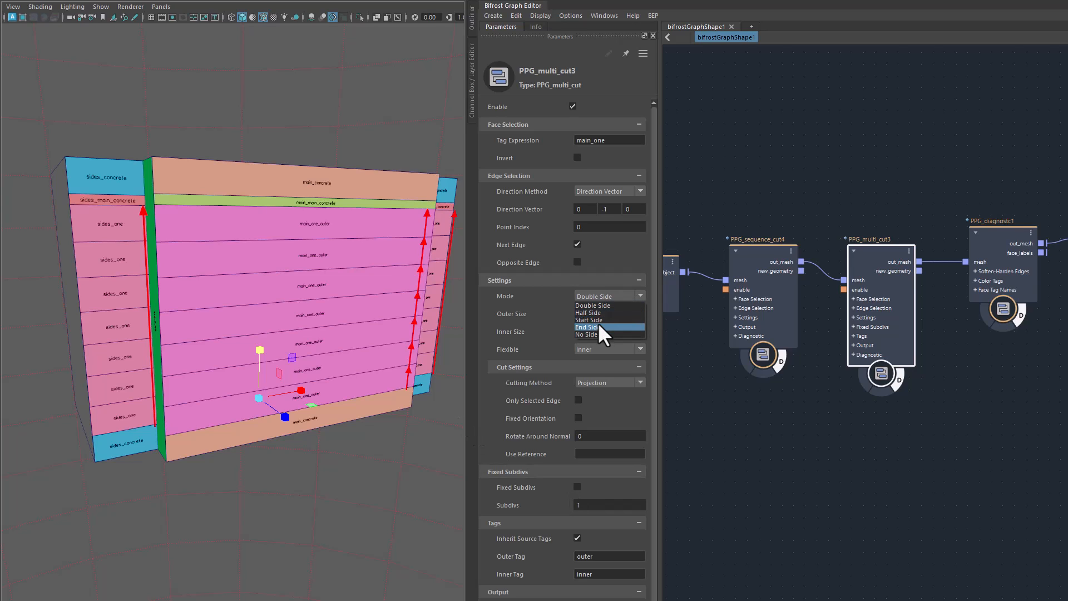
{"action": "left_click", "coordinate": [596, 320]}
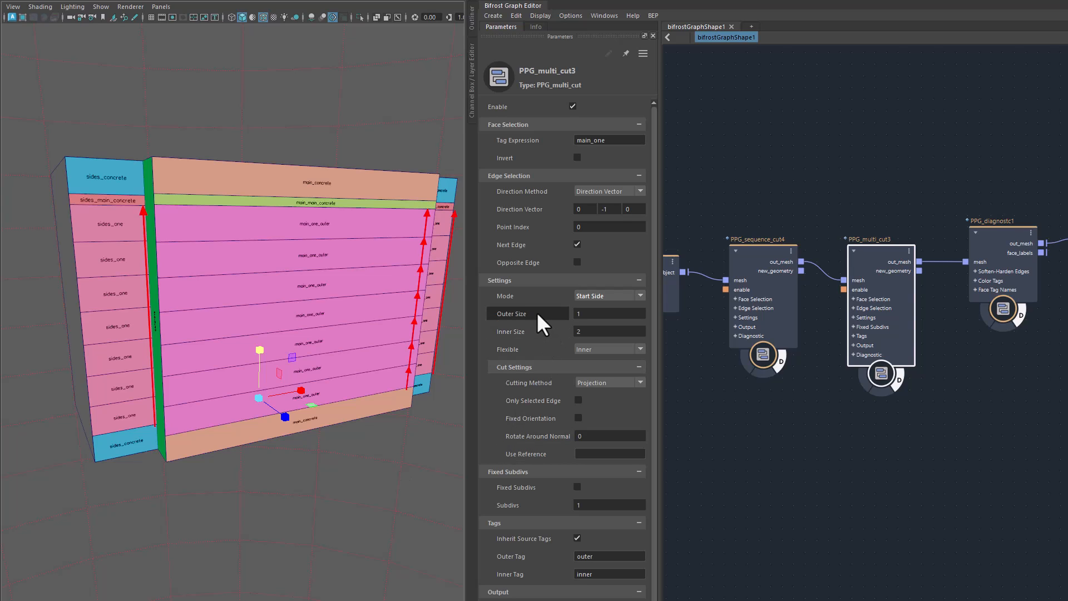
{"action": "left_click_drag", "start_coordinate": [535, 313], "coordinate": [503, 330]}
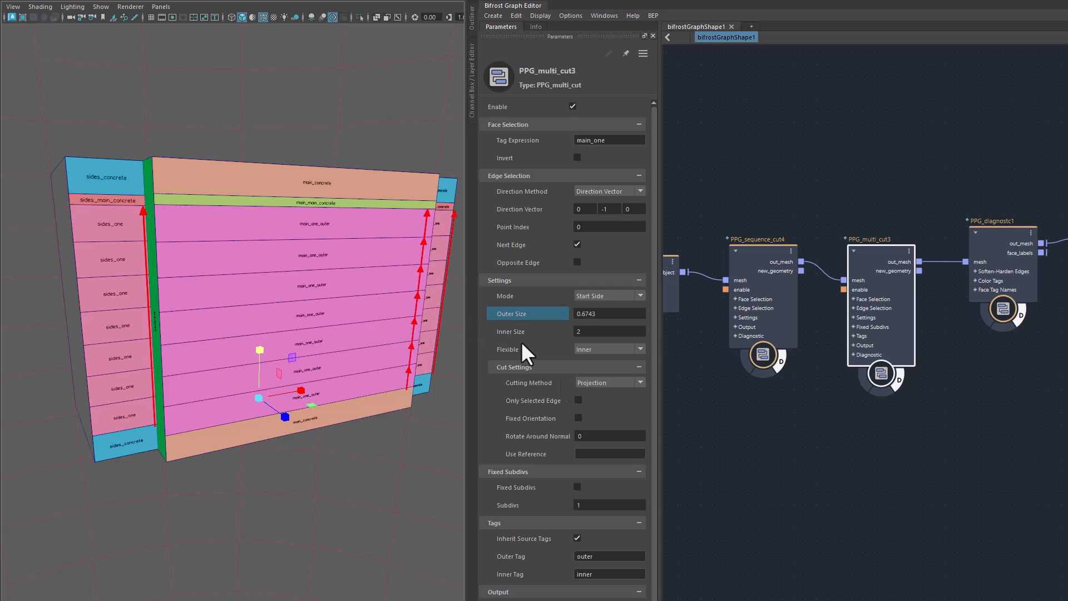
{"action": "left_click", "coordinate": [576, 486]}
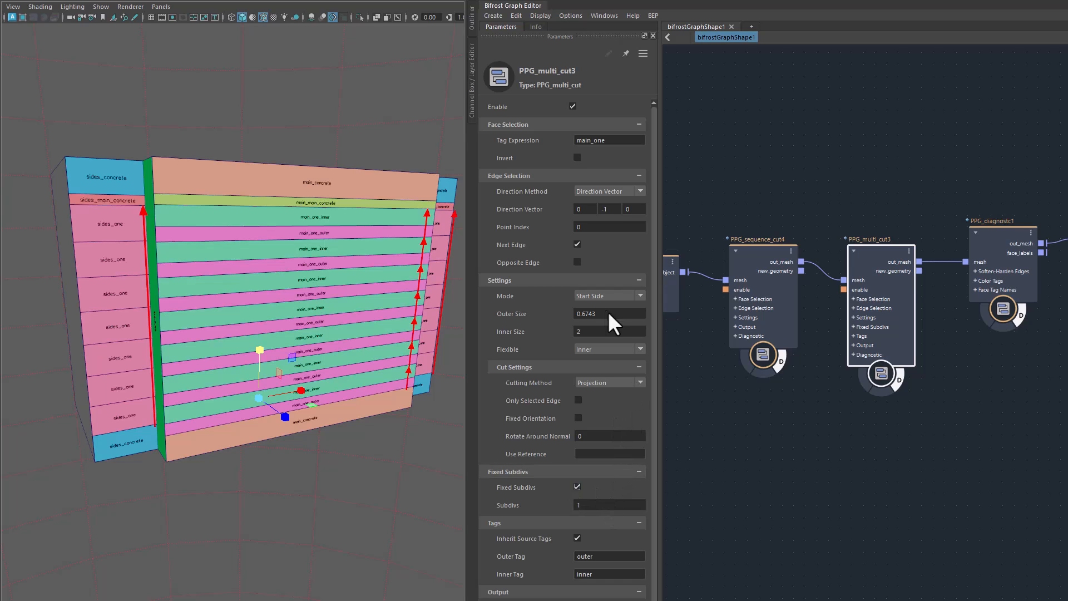
{"action": "left_click_drag", "start_coordinate": [529, 315], "coordinate": [476, 317]}
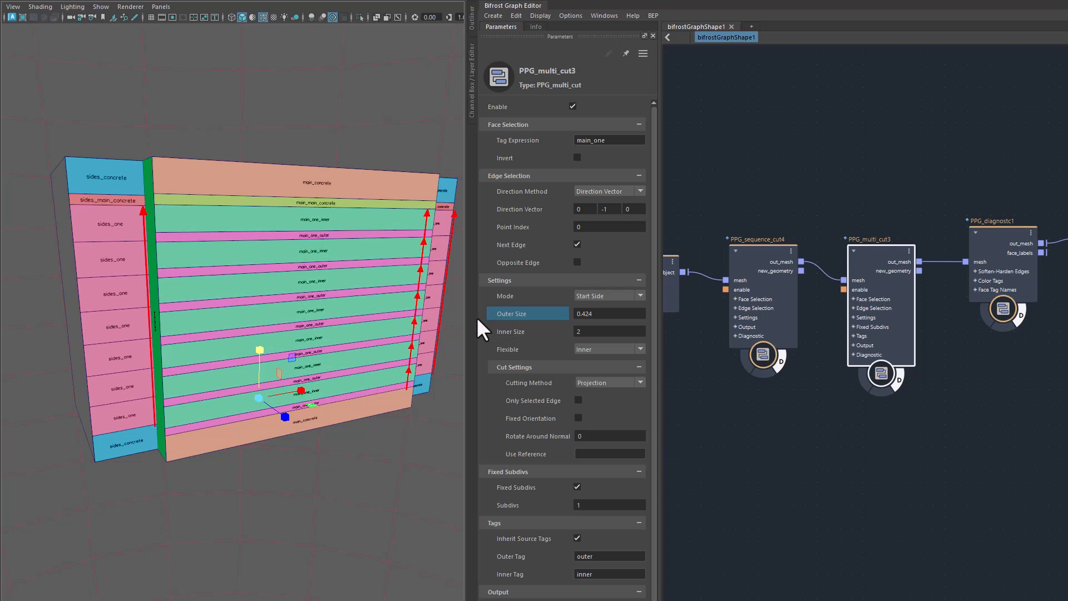
Turn off Inherit Source Tags on PPG_multi_cut3 and set its Outer Tag to concrete.
{"action": "left_click_drag", "start_coordinate": [350, 397], "coordinate": [245, 399], "text": "alt"}
{"action": "right_click_drag", "start_coordinate": [244, 399], "coordinate": [348, 382], "text": "alt"}
{"action": "middle_click_drag", "start_coordinate": [374, 382], "coordinate": [312, 397], "text": "alt"}
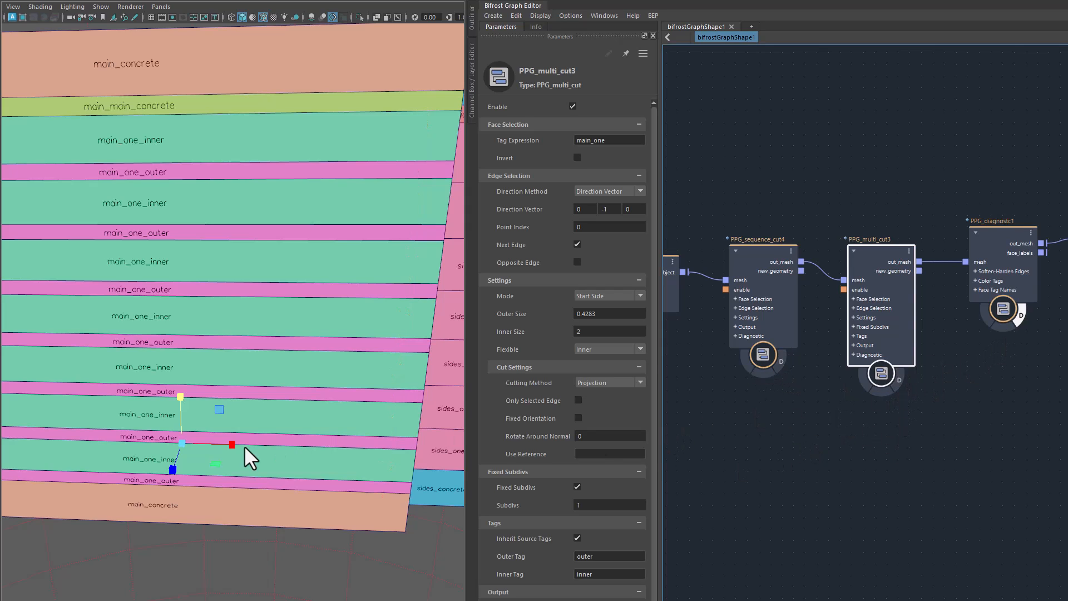
{"action": "left_click_drag", "start_coordinate": [206, 493], "coordinate": [341, 495], "text": "alt"}
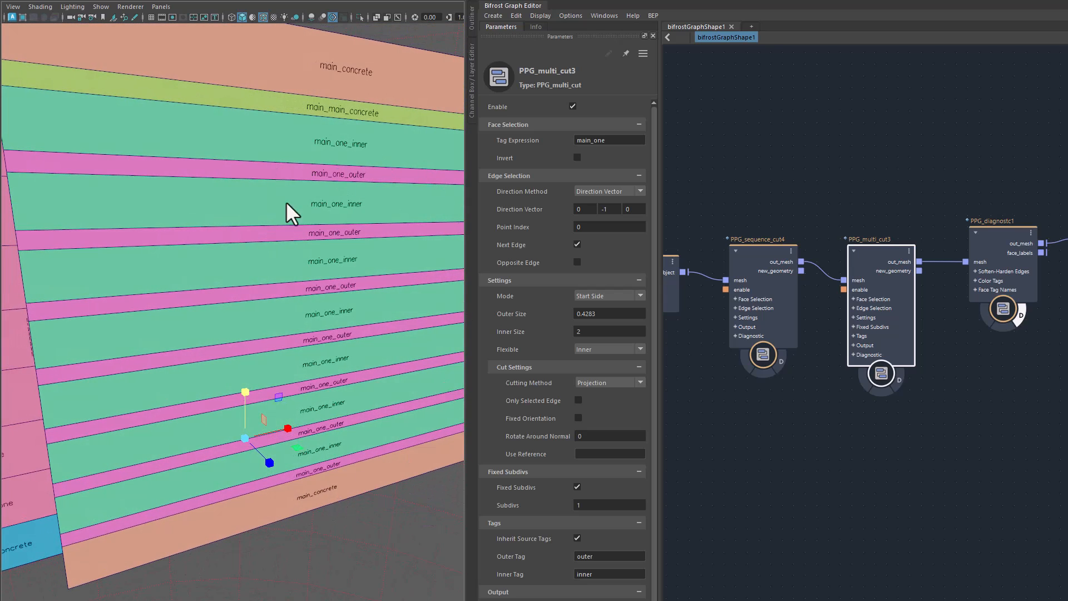
{"action": "left_click", "coordinate": [576, 539]}
{"action": "double_click", "coordinate": [600, 556]}
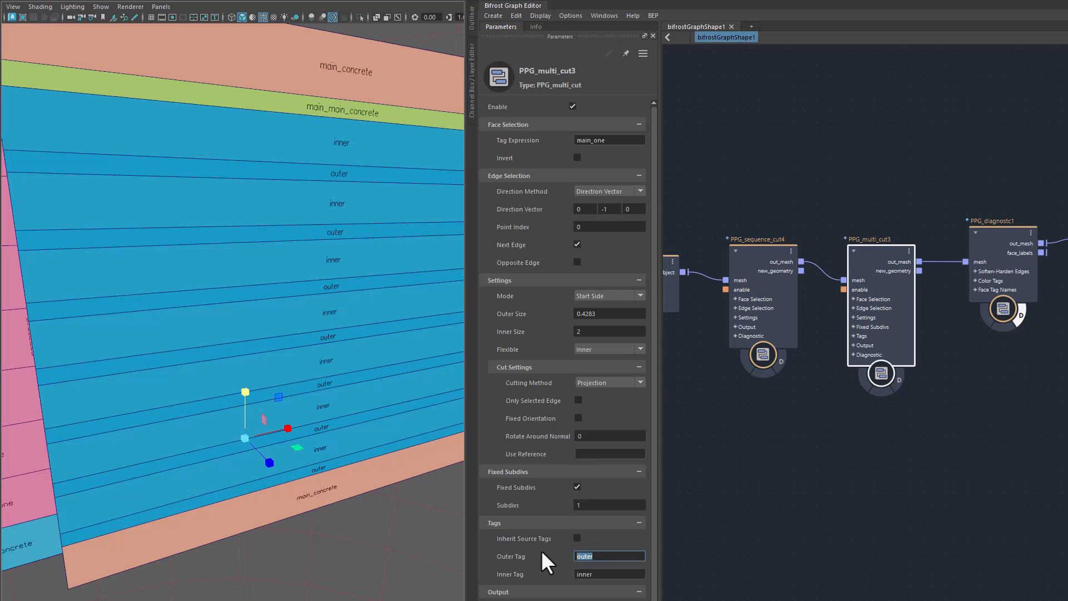
{"action": "type", "text": "concrete"}
{"action": "key", "text": "Return"}
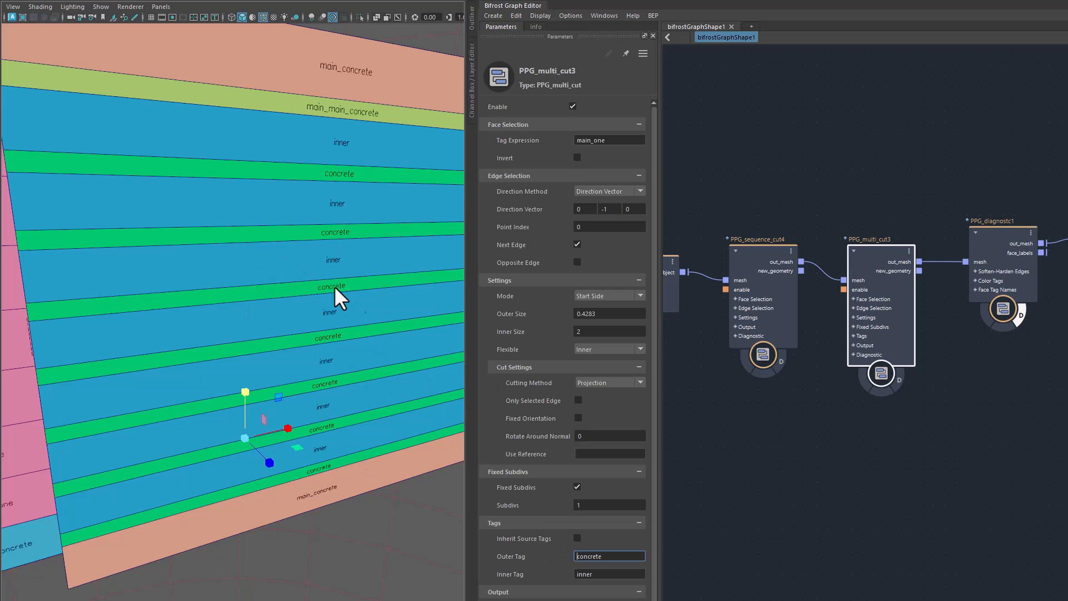
Open the Inner Tag value of PPG_multi_cut3 for editing.
{"action": "double_click", "coordinate": [602, 574]}
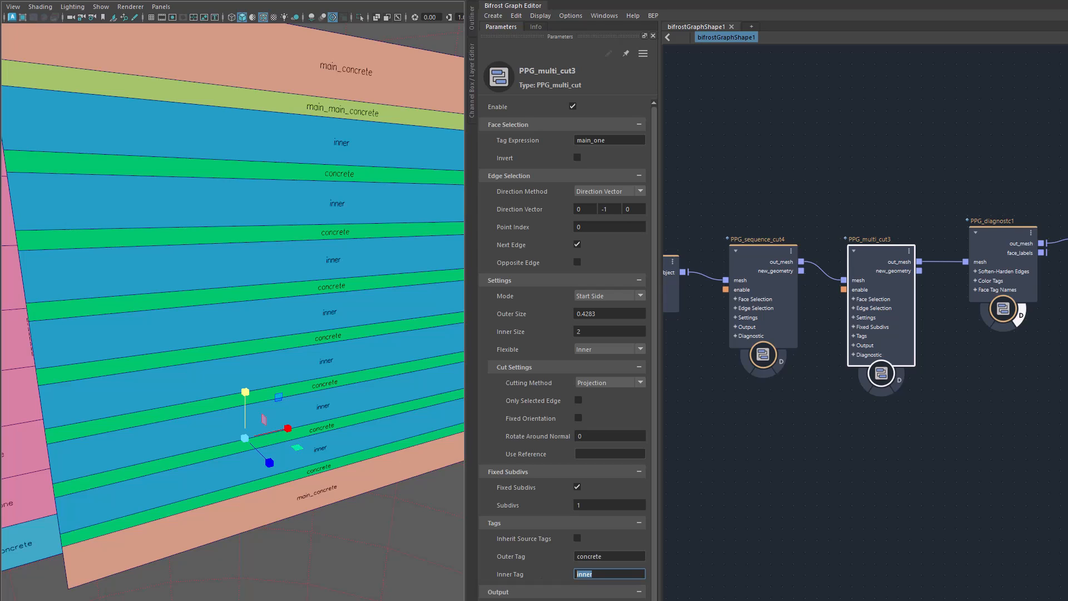
Set the Inner Tag of the last multi cut to "a".
{"action": "type", "text": "a"}
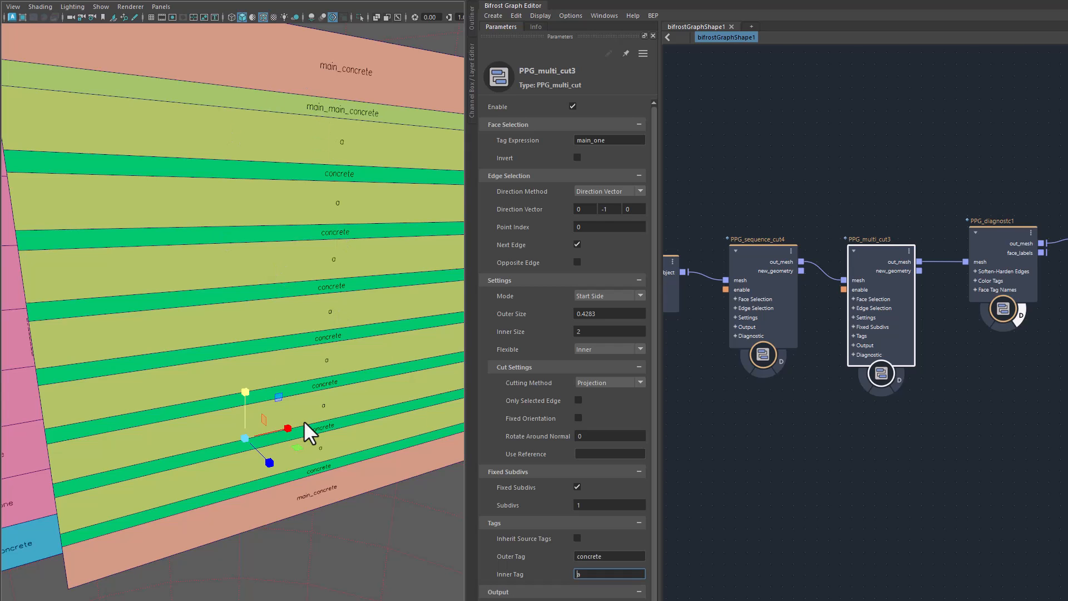
{"action": "left_click_drag", "start_coordinate": [328, 504], "coordinate": [334, 526], "text": "alt"}
{"action": "right_click_drag", "start_coordinate": [334, 526], "coordinate": [276, 482], "text": "alt"}
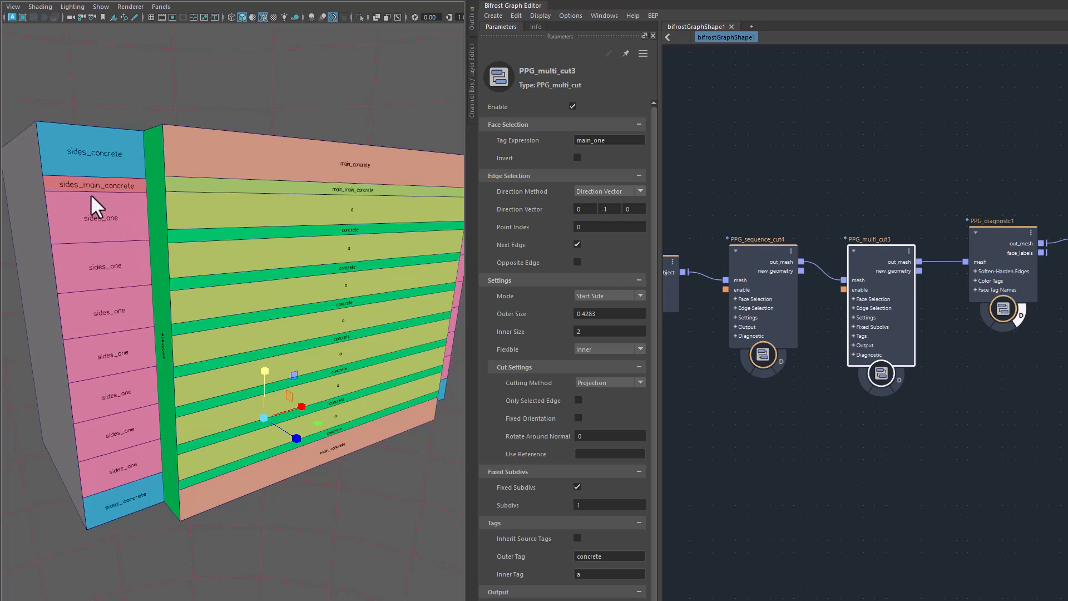
{"action": "left_click_drag", "start_coordinate": [323, 439], "coordinate": [318, 437], "text": "alt"}
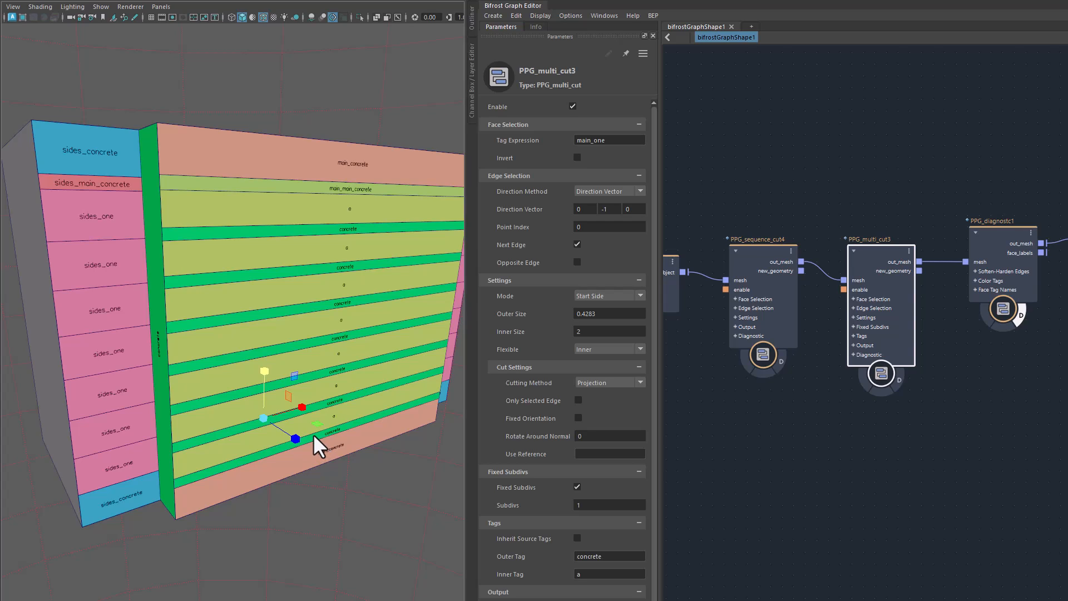
{"action": "left_click", "coordinate": [617, 142]}
{"action": "type", "text": "sides"}
{"action": "double_click", "coordinate": [613, 142]}
{"action": "key", "text": "BackSpace"}
Set the Outer Size of the last multi cut to 0.5.
{"action": "left_click", "coordinate": [608, 316]}
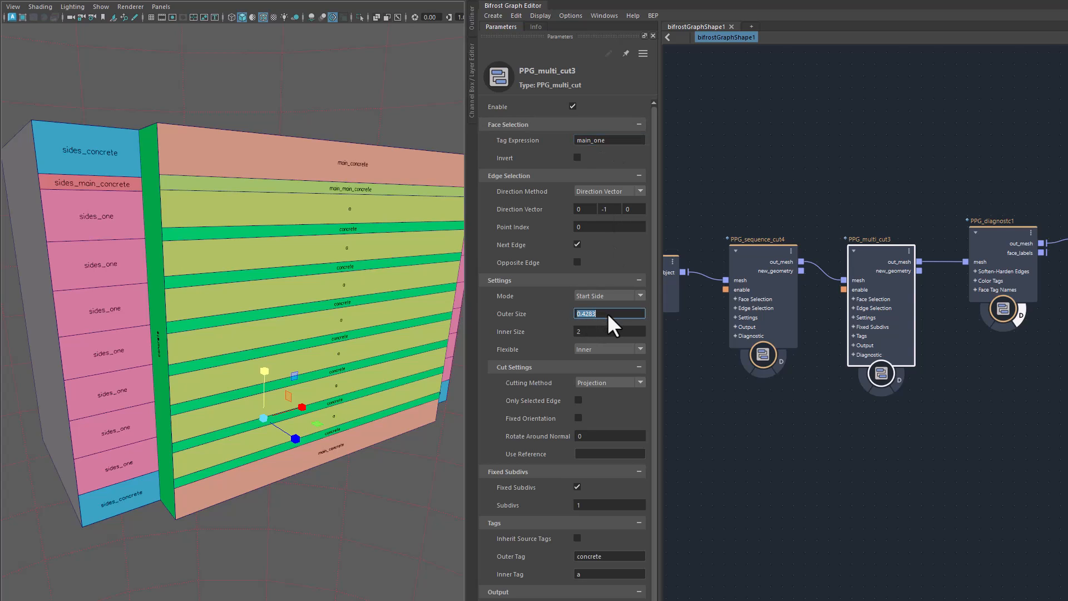
{"action": "type", "text": ".5"}
{"action": "key", "text": "Return"}
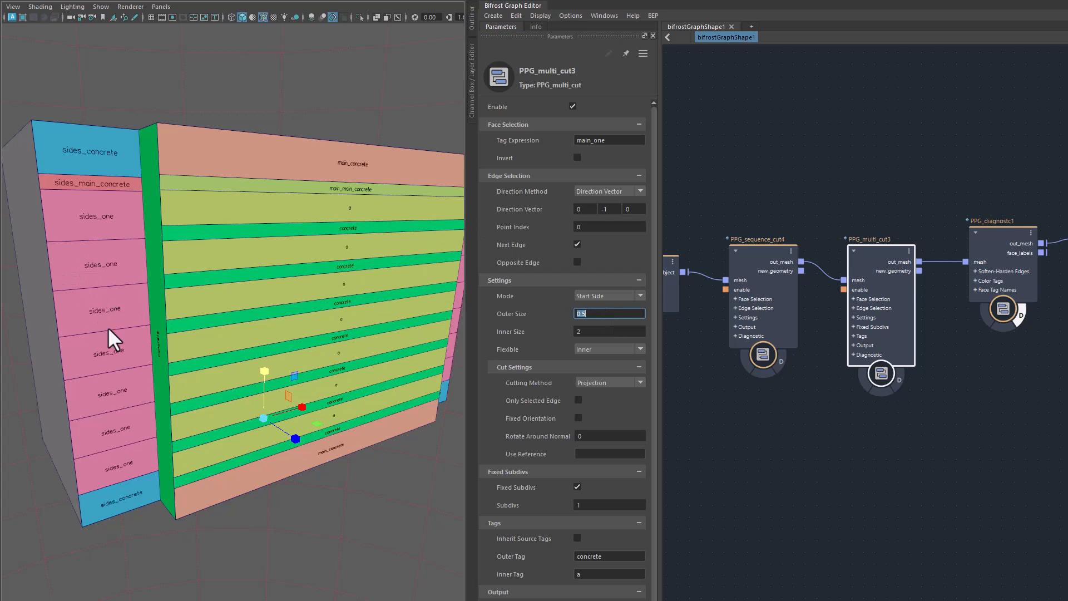
{"action": "left_click_drag", "start_coordinate": [93, 343], "coordinate": [119, 285], "text": "alt"}
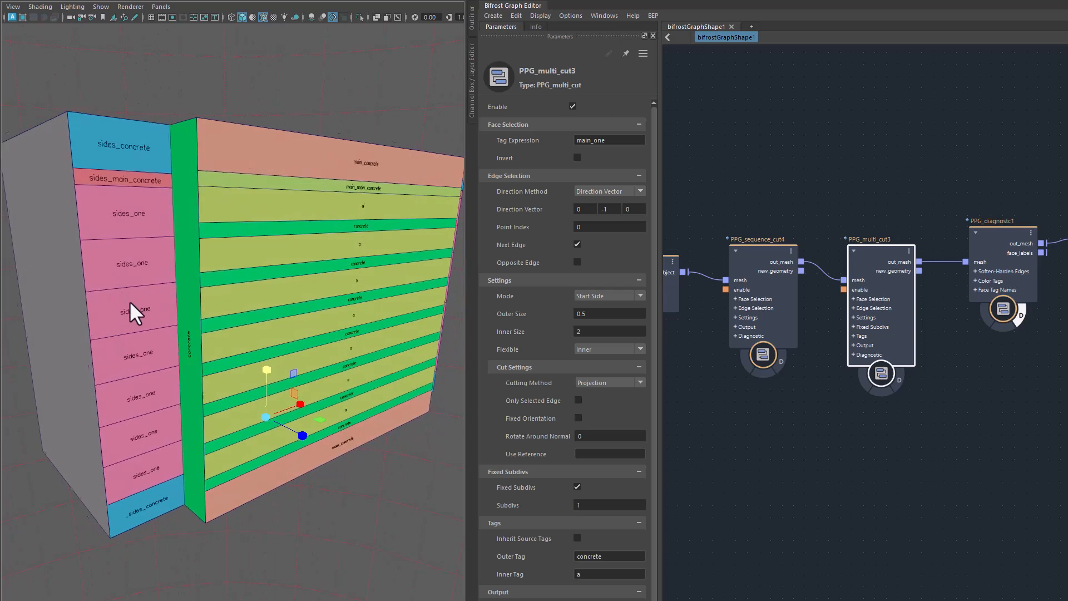
{"action": "scroll", "coordinate": [129, 300], "scroll_direction": "up", "scroll_amount": 3}
{"action": "left_click_drag", "start_coordinate": [135, 286], "coordinate": [334, 342], "text": "alt"}
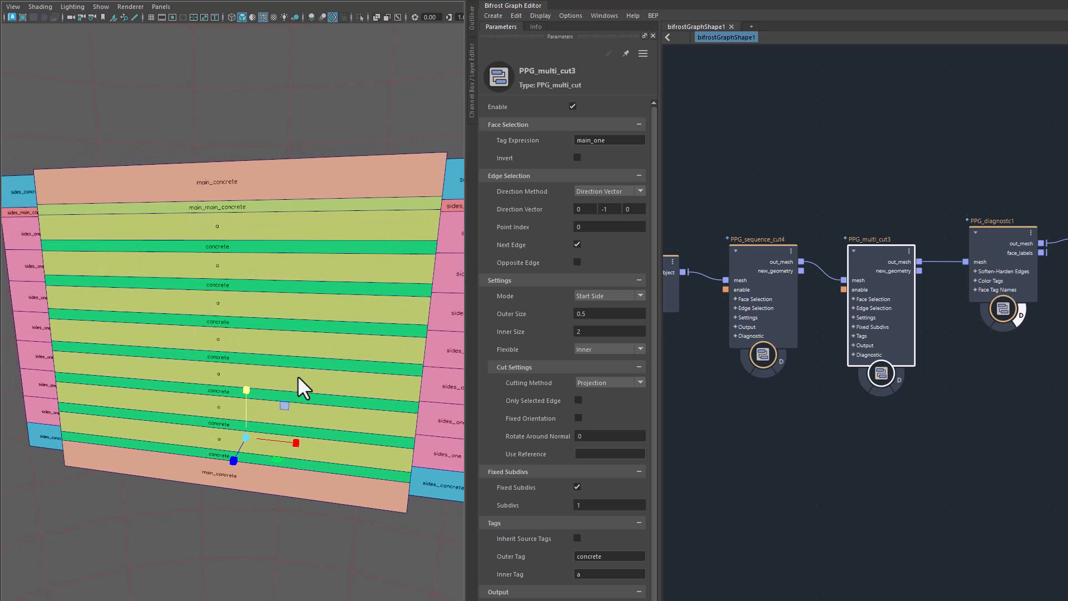
Duplicate the sequence cut node that targets floorA and place the copy between the last multi cut and the diagnostic node.
{"action": "key", "text": "q"}
{"action": "scroll", "coordinate": [946, 465], "scroll_direction": "down", "scroll_amount": 3}
{"action": "middle_click_drag", "start_coordinate": [946, 465], "coordinate": [830, 271], "text": "alt"}
{"action": "middle_click_drag", "start_coordinate": [907, 279], "coordinate": [676, 259], "text": "alt"}
{"action": "middle_click_drag", "start_coordinate": [952, 229], "coordinate": [710, 204], "text": "alt"}
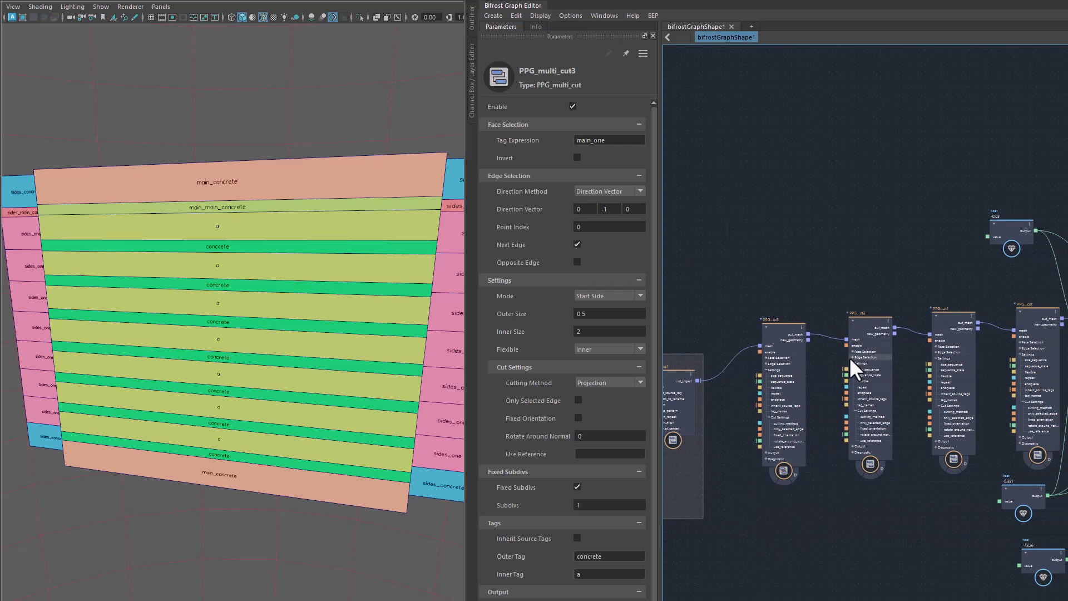
{"action": "left_click", "coordinate": [775, 326]}
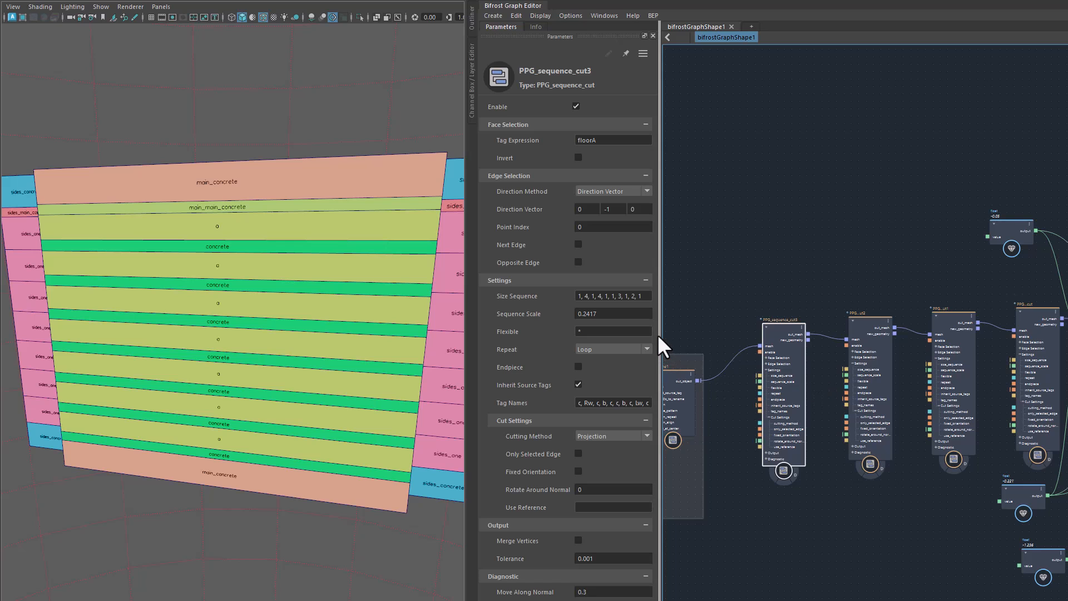
{"action": "middle_click_drag", "start_coordinate": [839, 208], "coordinate": [1028, 414]}
{"action": "middle_click_drag", "start_coordinate": [783, 249], "coordinate": [975, 393]}
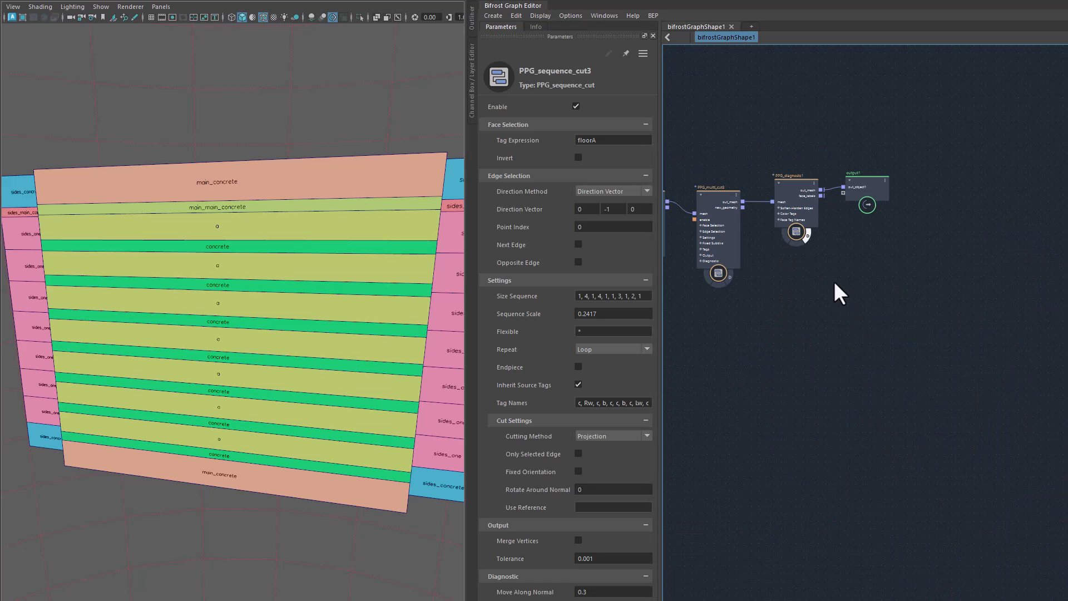
{"action": "key", "text": "ctrl+v"}
{"action": "left_click_drag", "start_coordinate": [830, 313], "coordinate": [804, 264]}
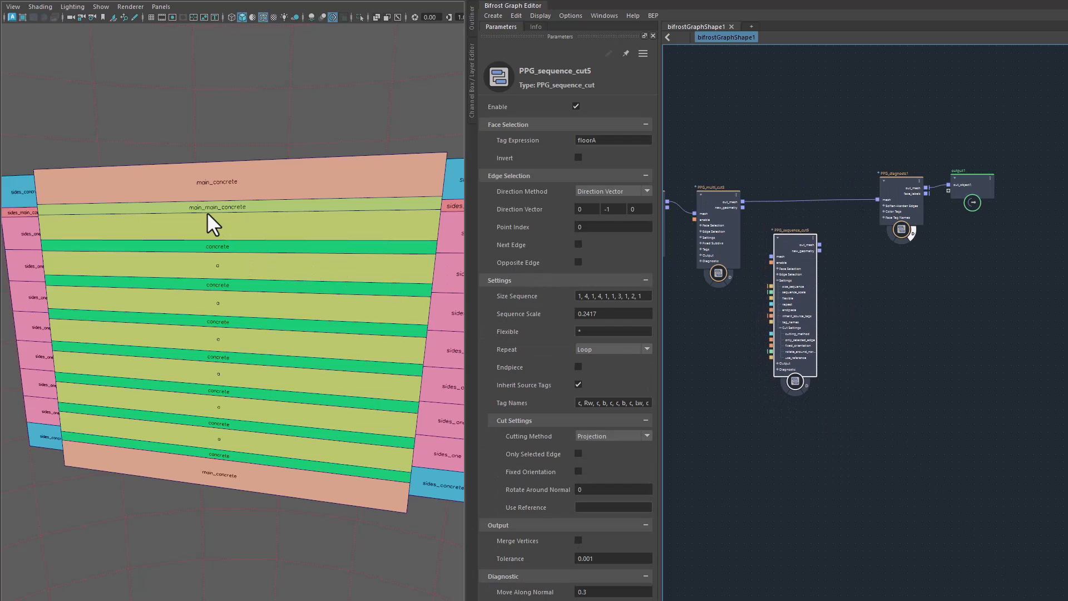
Wire the copied sequence cut between the multi cut and the diagnostic node, and set its Tag Expression to "a".
{"action": "left_click_drag", "start_coordinate": [743, 202], "coordinate": [878, 199]}
{"action": "left_click_drag", "start_coordinate": [798, 352], "coordinate": [815, 307]}
{"action": "left_click", "coordinate": [601, 140]}
{"action": "type", "text": "a"}
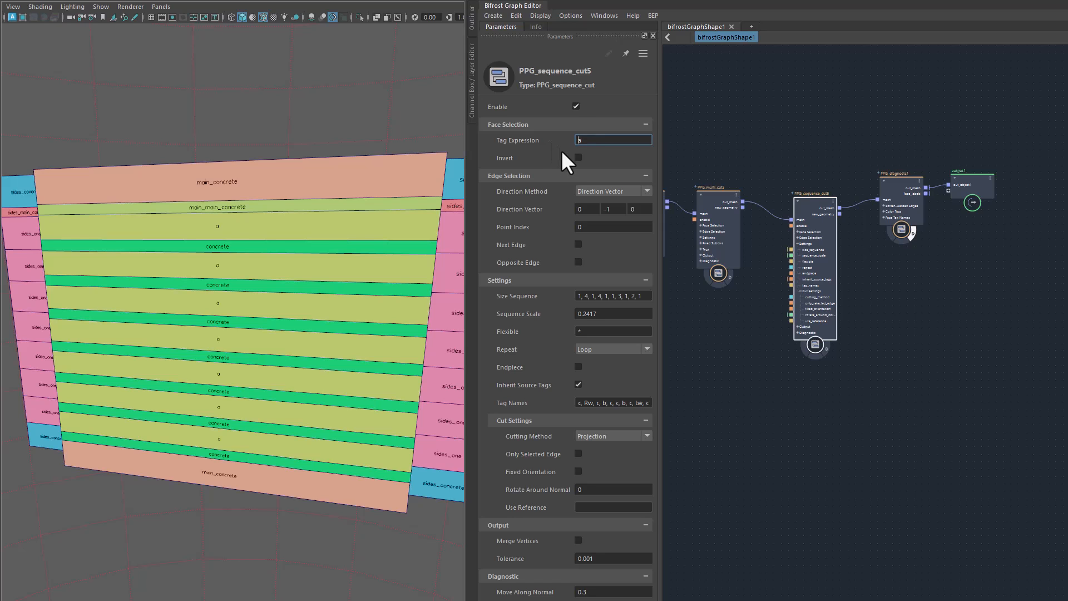
{"action": "left_click_drag", "start_coordinate": [239, 327], "coordinate": [312, 332], "text": "alt"}
{"action": "right_click_drag", "start_coordinate": [179, 300], "coordinate": [239, 307], "text": "alt"}
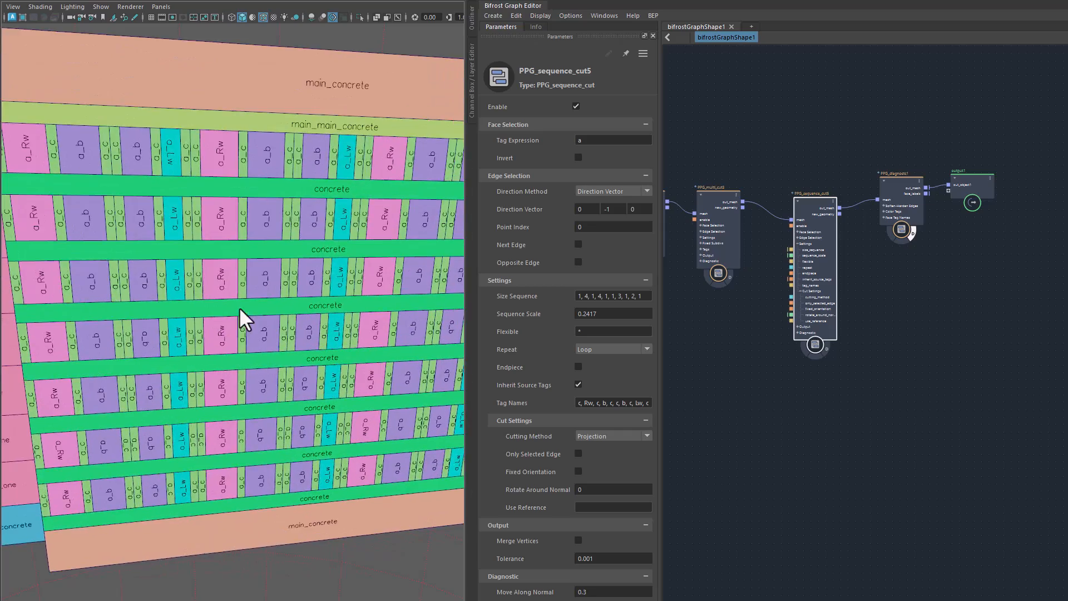
Set the copied sequence cut's Repeat mode to Bounce.
{"action": "middle_click_drag", "start_coordinate": [239, 307], "coordinate": [306, 367], "text": "alt"}
{"action": "left_click_drag", "start_coordinate": [294, 368], "coordinate": [331, 362], "text": "alt"}
{"action": "middle_click_drag", "start_coordinate": [330, 362], "coordinate": [313, 346], "text": "alt"}
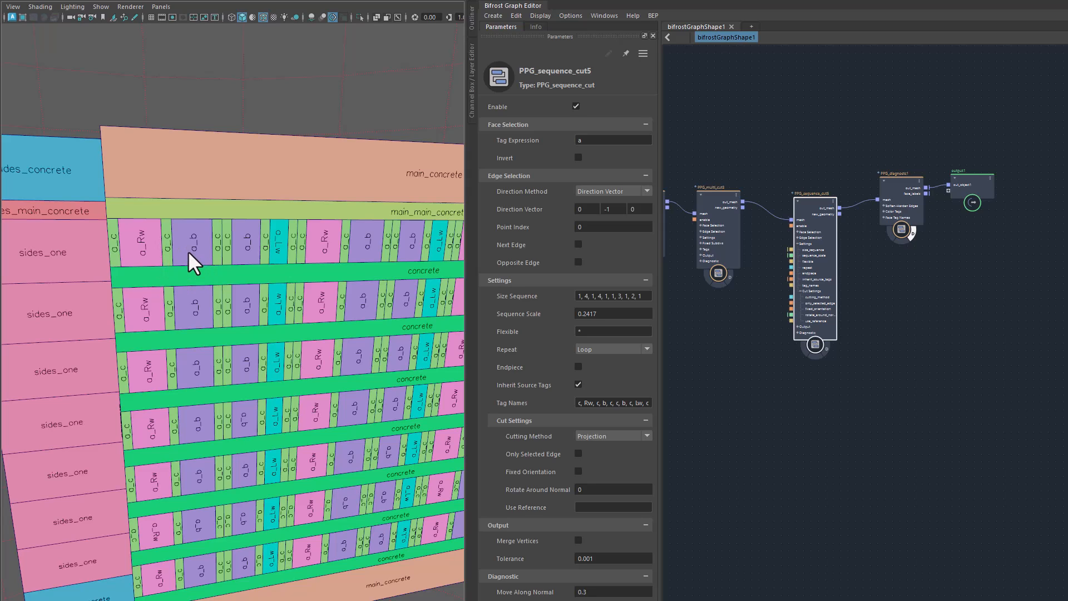
{"action": "left_click_drag", "start_coordinate": [263, 315], "coordinate": [240, 311], "text": "alt"}
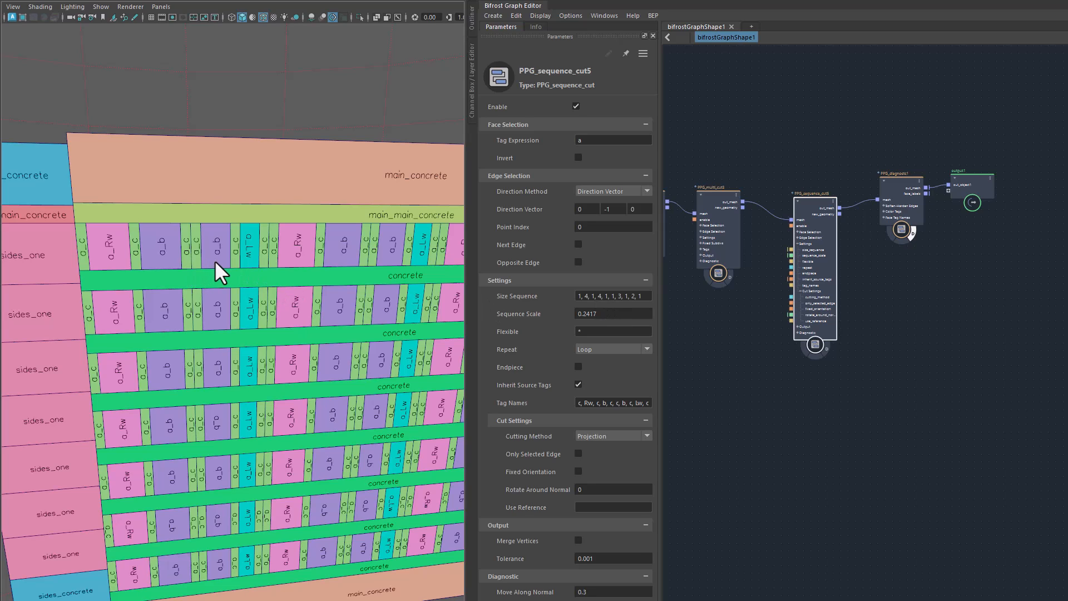
{"action": "mouse_move", "coordinate": [392, 380]}
{"action": "left_mouse_down", "text": "alt"}
{"action": "mouse_move", "coordinate": [298, 376]}
{"action": "mouse_move", "coordinate": [389, 379]}
{"action": "left_mouse_up", "text": "alt"}
{"action": "right_click_drag", "start_coordinate": [334, 401], "coordinate": [264, 419], "text": "alt"}
{"action": "left_click_drag", "start_coordinate": [347, 424], "coordinate": [299, 426], "text": "alt"}
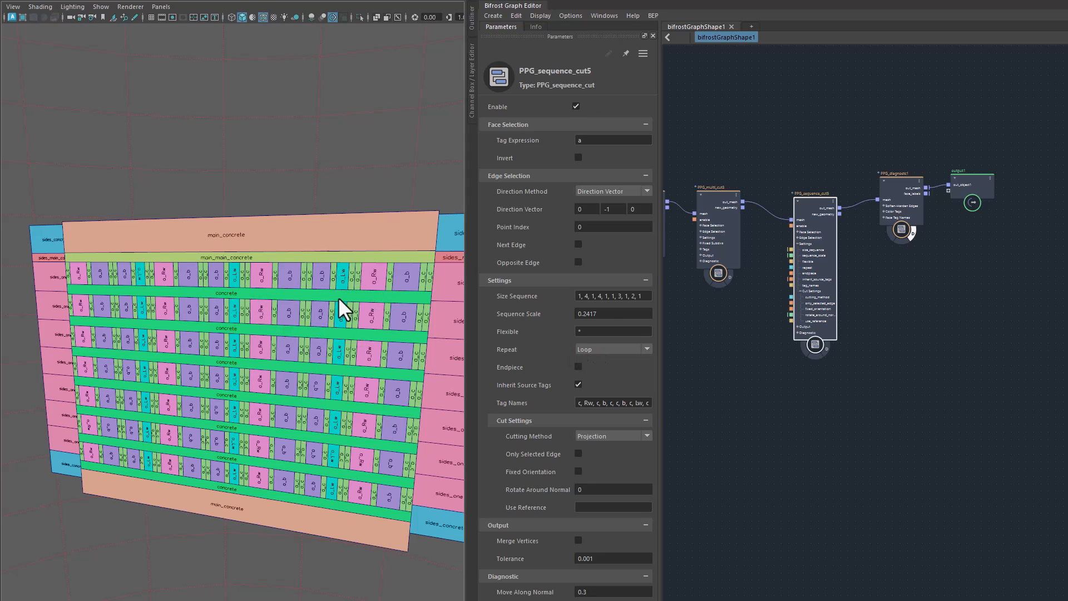
{"action": "left_click", "coordinate": [595, 351]}
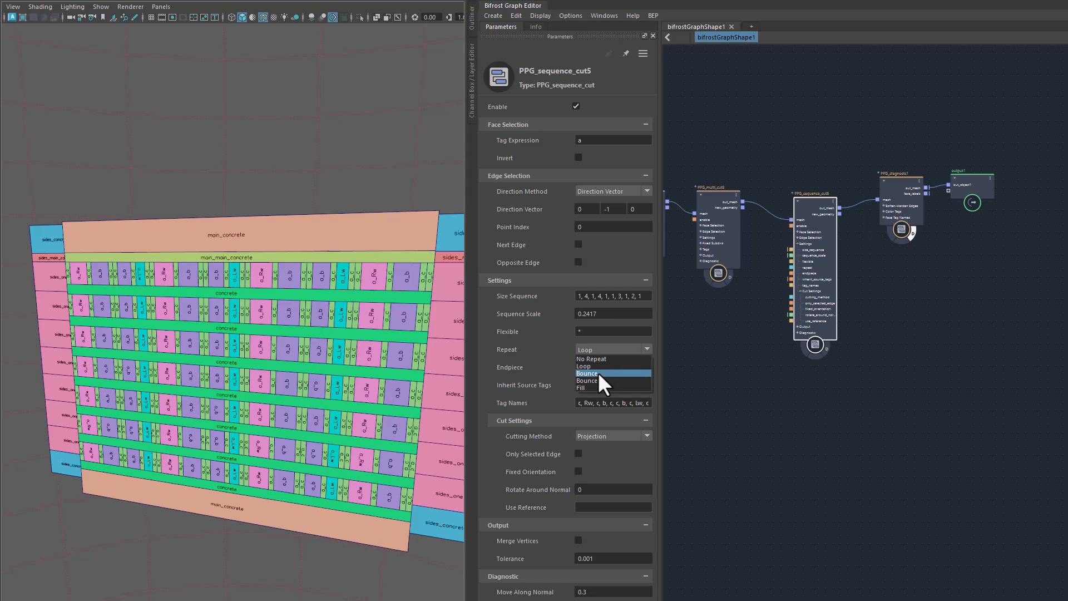
{"action": "left_click", "coordinate": [598, 372]}
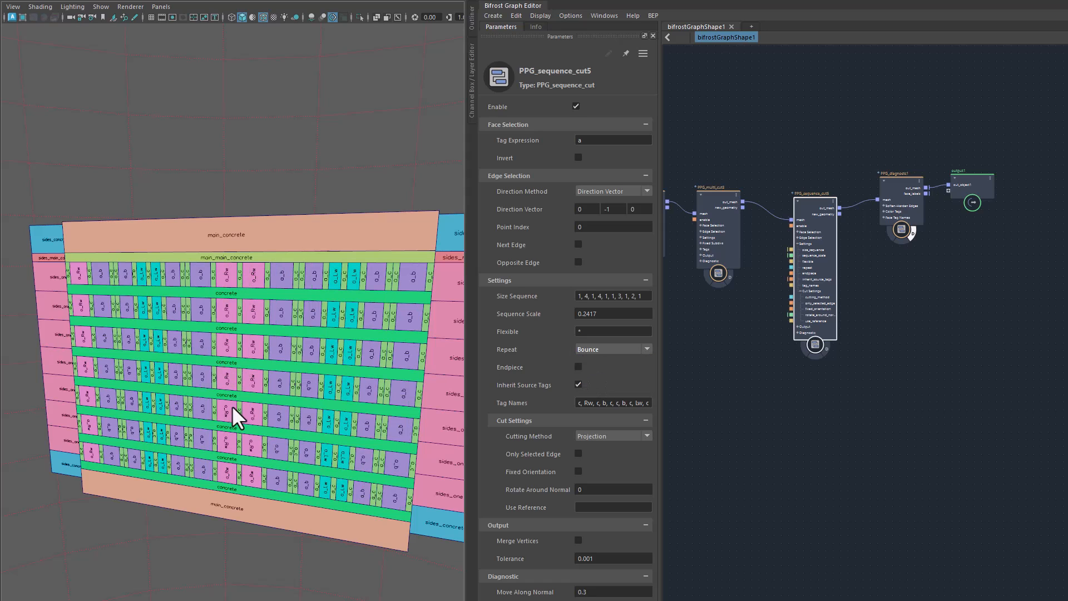
Examine the bounced panel pattern across the floors from several angles.
{"action": "left_click_drag", "start_coordinate": [234, 486], "coordinate": [288, 486], "text": "alt"}
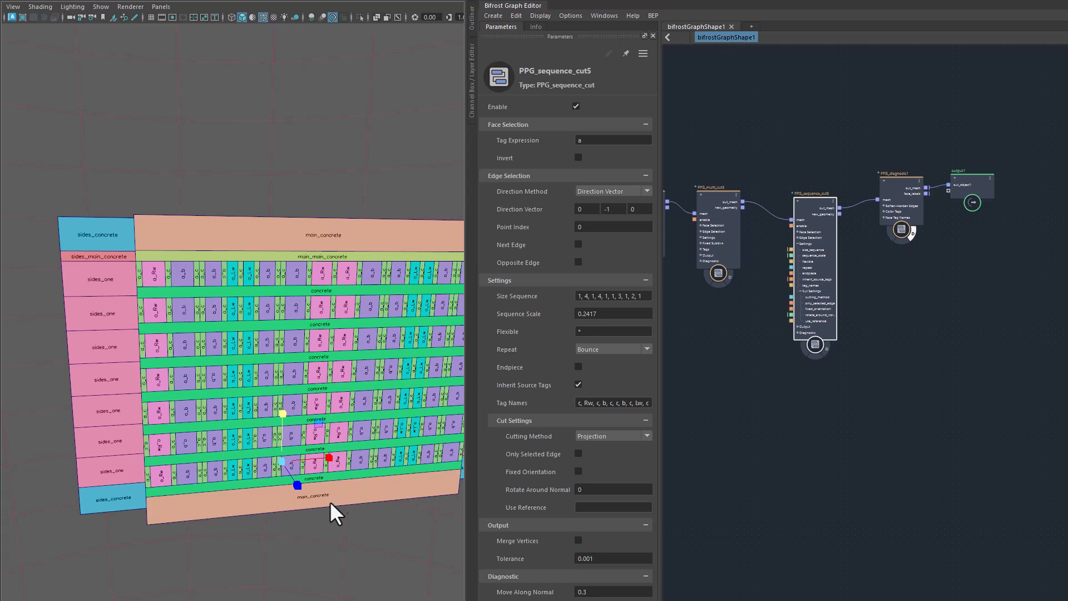
{"action": "left_click_drag", "start_coordinate": [357, 527], "coordinate": [291, 449], "text": "alt"}
{"action": "right_click_drag", "start_coordinate": [379, 511], "coordinate": [277, 530], "text": "alt"}
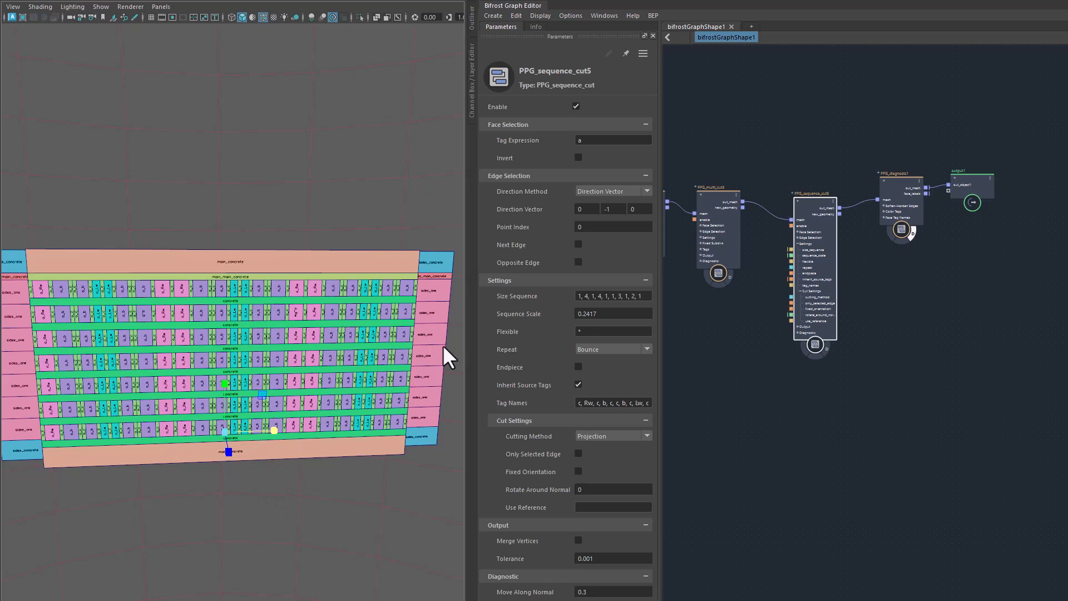
{"action": "left_click_drag", "start_coordinate": [289, 520], "coordinate": [329, 528], "text": "alt"}
{"action": "left_click_drag", "start_coordinate": [277, 425], "coordinate": [280, 424]}
{"action": "mouse_move", "coordinate": [348, 516]}
{"action": "left_mouse_down", "text": "alt"}
{"action": "mouse_move", "coordinate": [301, 505]}
{"action": "mouse_move", "coordinate": [345, 512]}
{"action": "left_mouse_up", "text": "alt"}
{"action": "right_click_drag", "start_coordinate": [179, 489], "coordinate": [259, 519], "text": "alt"}
{"action": "middle_click_drag", "start_coordinate": [315, 534], "coordinate": [352, 523], "text": "alt"}
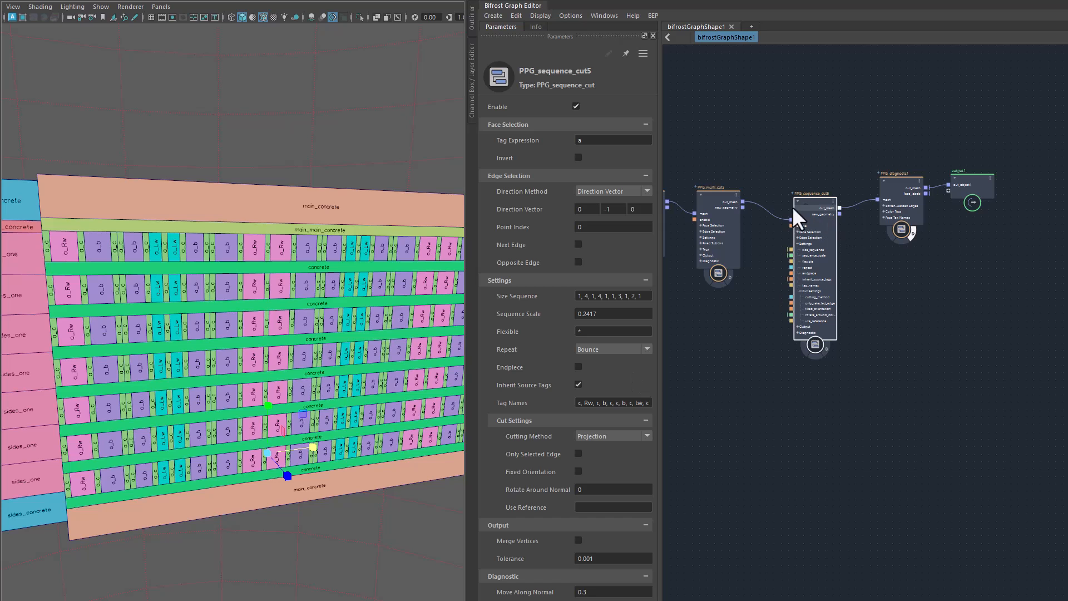
Connect the multi cut directly to the diagnostic node, then move the copied sequence cut aside and disconnect it.
{"action": "left_click_drag", "start_coordinate": [742, 202], "coordinate": [901, 231]}
{"action": "left_click_drag", "start_coordinate": [742, 202], "coordinate": [878, 200]}
{"action": "left_click_drag", "start_coordinate": [817, 223], "coordinate": [1027, 336]}
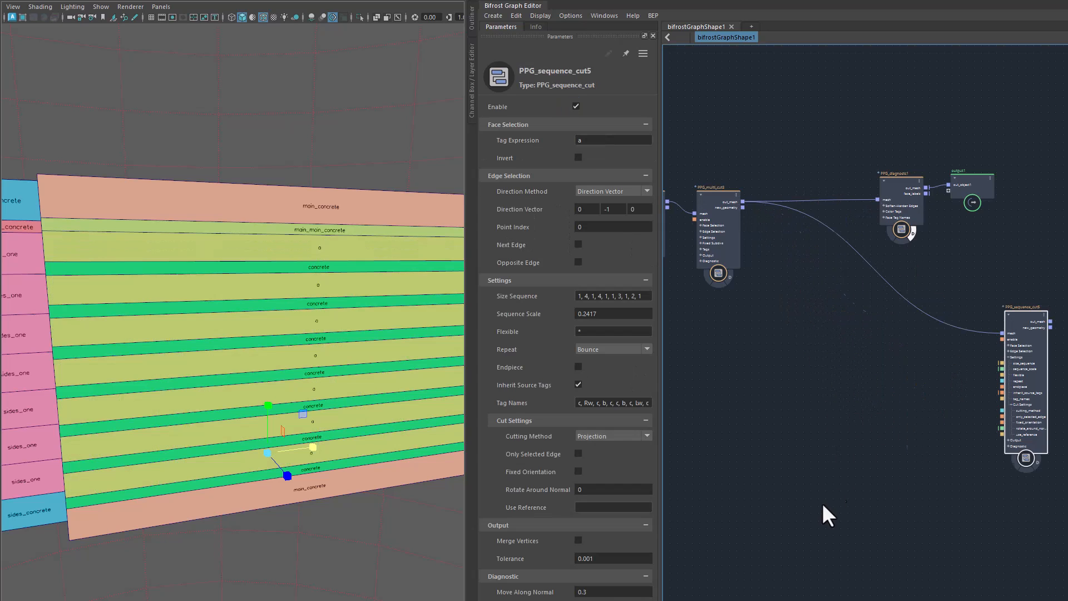
{"action": "left_click", "coordinate": [810, 455]}
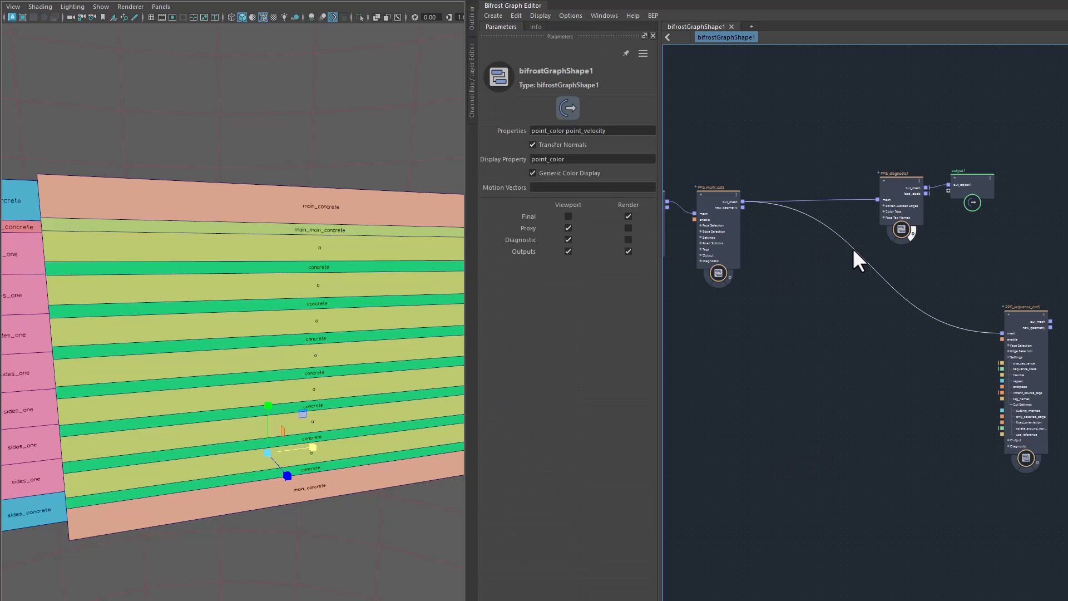
{"action": "left_click_drag", "start_coordinate": [857, 252], "coordinate": [906, 525]}
Duplicate the "Group middle section floors" node group near the last multi cut and cut the copy's inherited external connections.
{"action": "middle_click_drag", "start_coordinate": [905, 463], "coordinate": [779, 250], "text": "alt"}
{"action": "middle_click_drag", "start_coordinate": [974, 396], "coordinate": [991, 188], "text": "alt"}
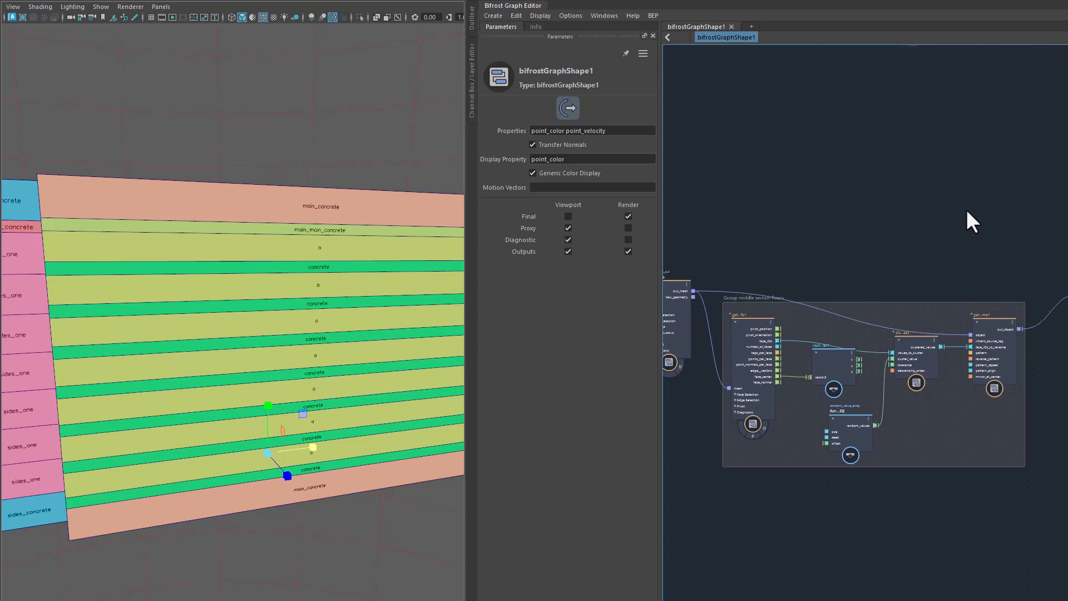
{"action": "right_click_drag", "start_coordinate": [925, 235], "coordinate": [948, 236], "text": "alt"}
{"action": "left_click_drag", "start_coordinate": [682, 257], "coordinate": [1039, 540]}
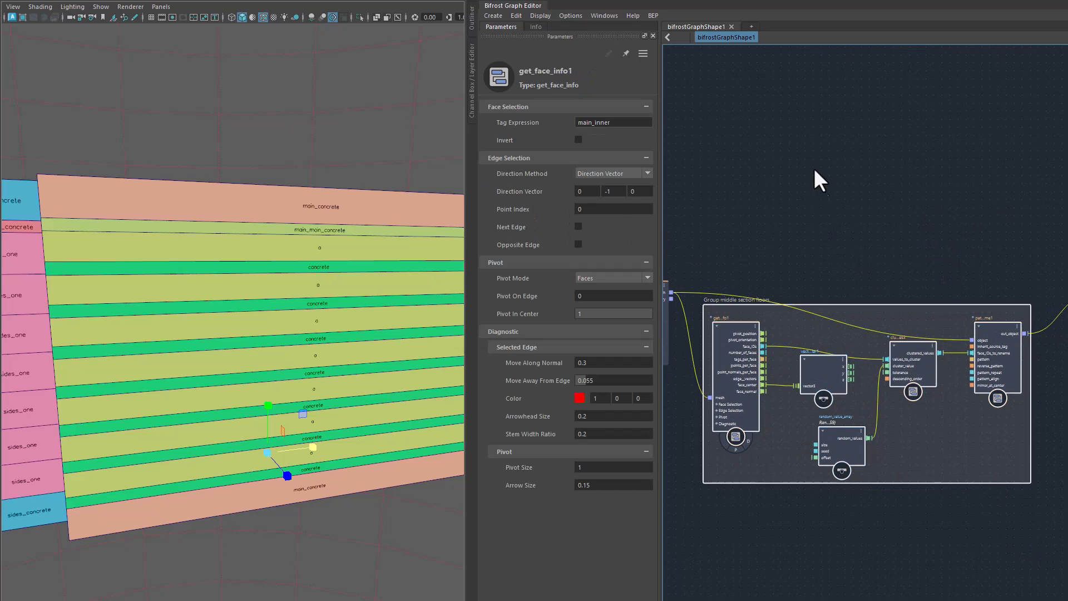
{"action": "middle_click_drag", "start_coordinate": [723, 109], "coordinate": [932, 357], "text": "alt"}
{"action": "middle_click_drag", "start_coordinate": [717, 194], "coordinate": [732, 421], "text": "alt"}
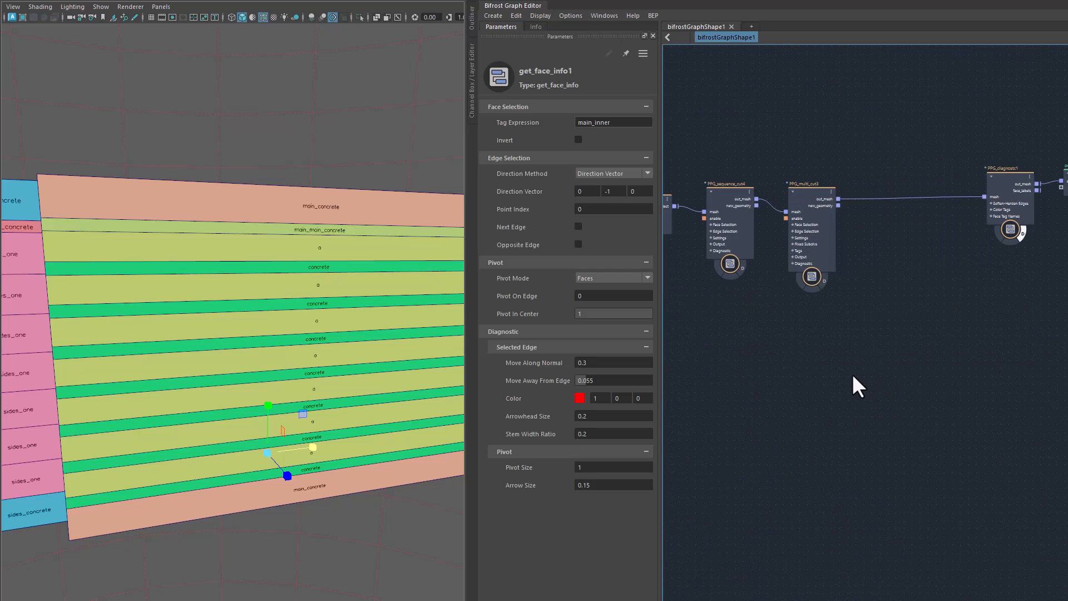
{"action": "key", "text": "ctrl+v"}
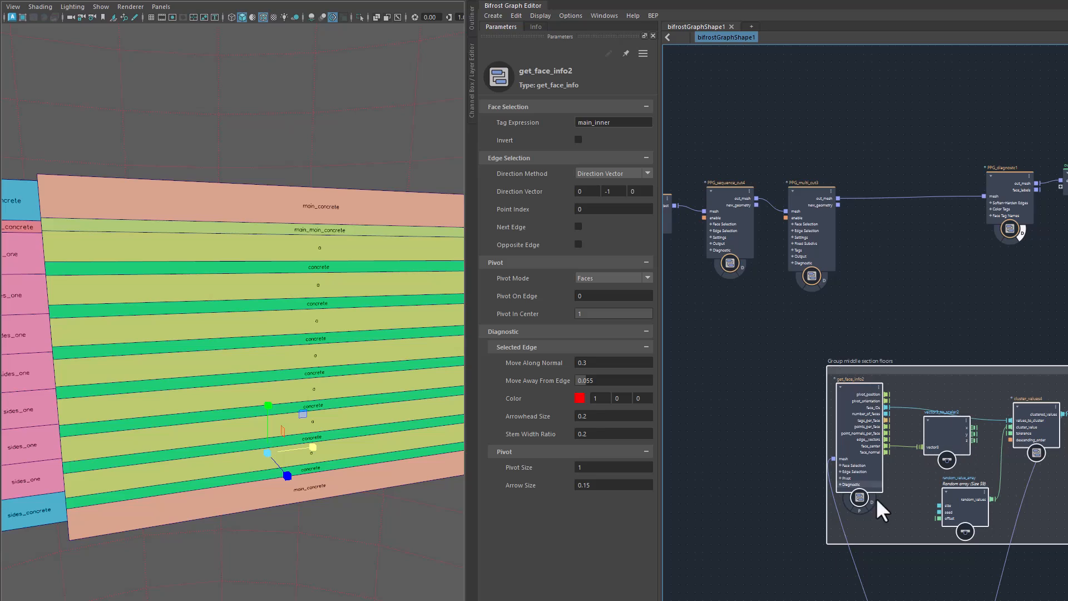
{"action": "left_click_drag", "start_coordinate": [842, 575], "coordinate": [1043, 566], "text": "ctrl+alt+shift"}
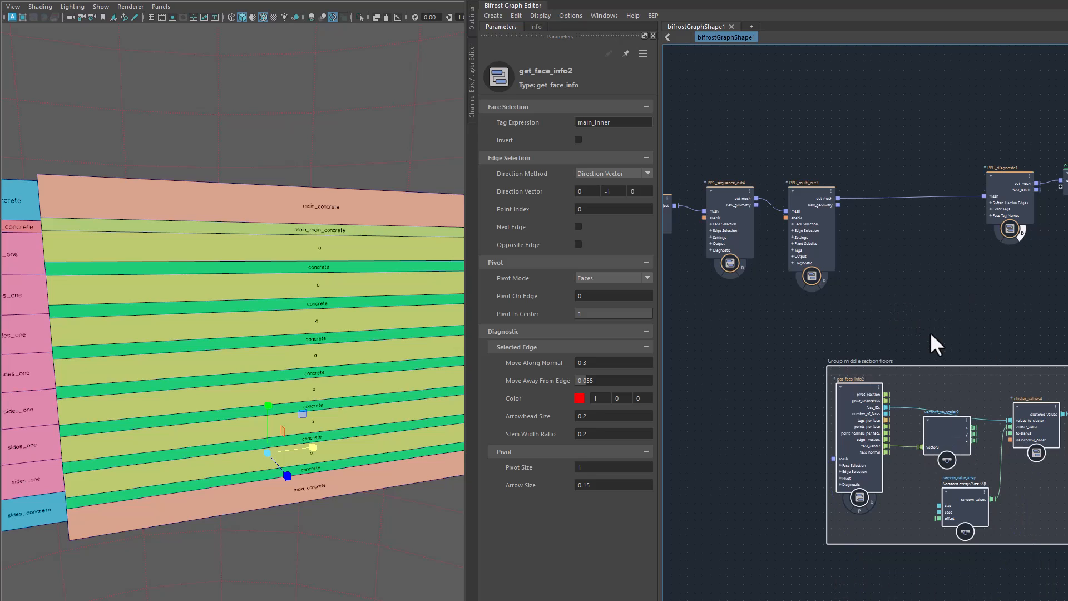
Move the diagnostic, output and sequence cut nodes farther along the graph and place the duplicated group beside the multi cut.
{"action": "middle_click_drag", "start_coordinate": [940, 335], "coordinate": [817, 357], "text": "alt"}
{"action": "left_click_drag", "start_coordinate": [833, 169], "coordinate": [975, 230]}
{"action": "left_click_drag", "start_coordinate": [895, 237], "coordinate": [1067, 237]}
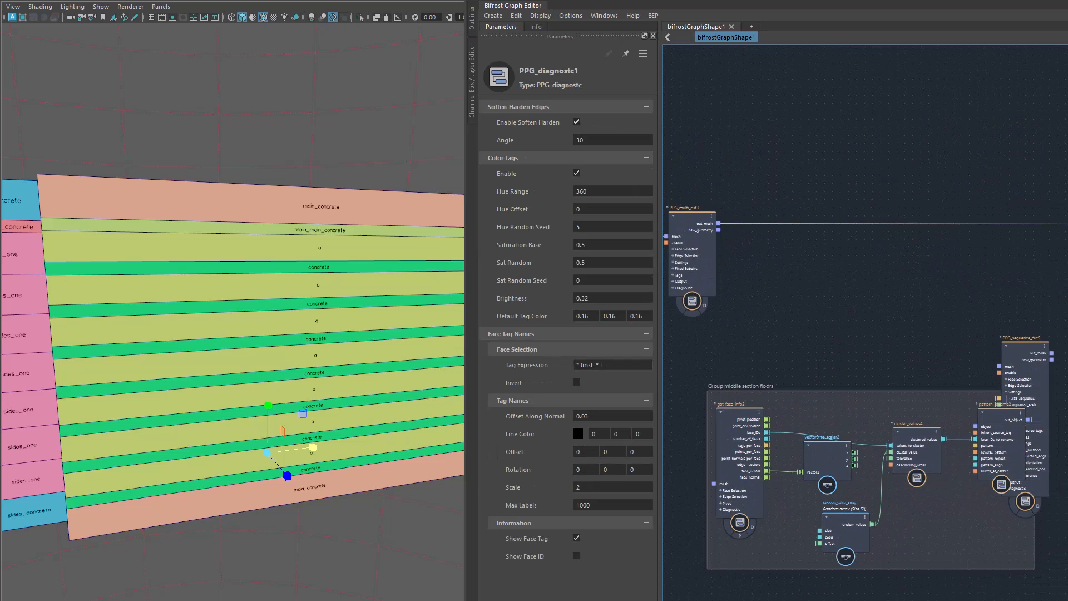
{"action": "left_click_drag", "start_coordinate": [1004, 348], "coordinate": [1067, 351]}
{"action": "left_click_drag", "start_coordinate": [860, 398], "coordinate": [892, 250]}
{"action": "right_click_drag", "start_coordinate": [814, 506], "coordinate": [926, 495], "text": "alt"}
{"action": "middle_click_drag", "start_coordinate": [803, 445], "coordinate": [913, 577], "text": "alt"}
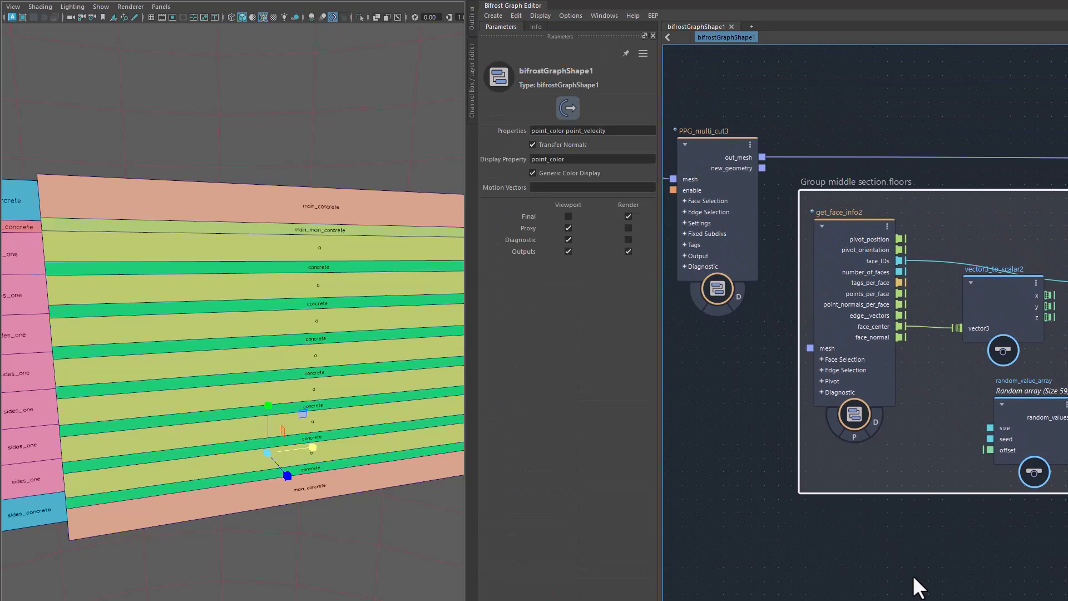
Set the duplicated get_face_info node's Tag Expression to "a" and feed its mesh input from the multi cut's out_mesh.
{"action": "left_click", "coordinate": [849, 226]}
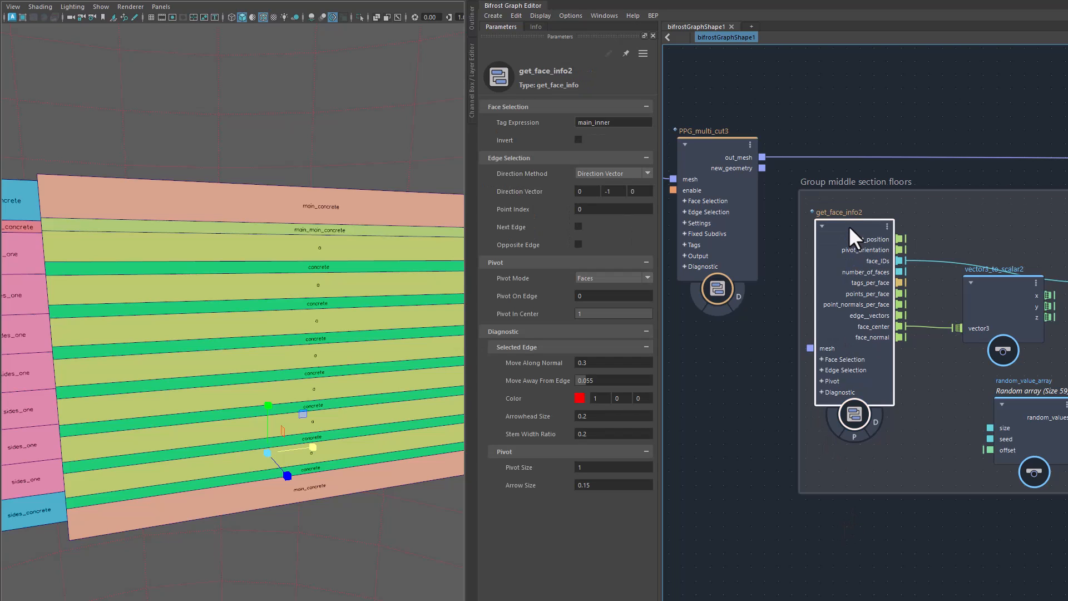
{"action": "double_click", "coordinate": [615, 122]}
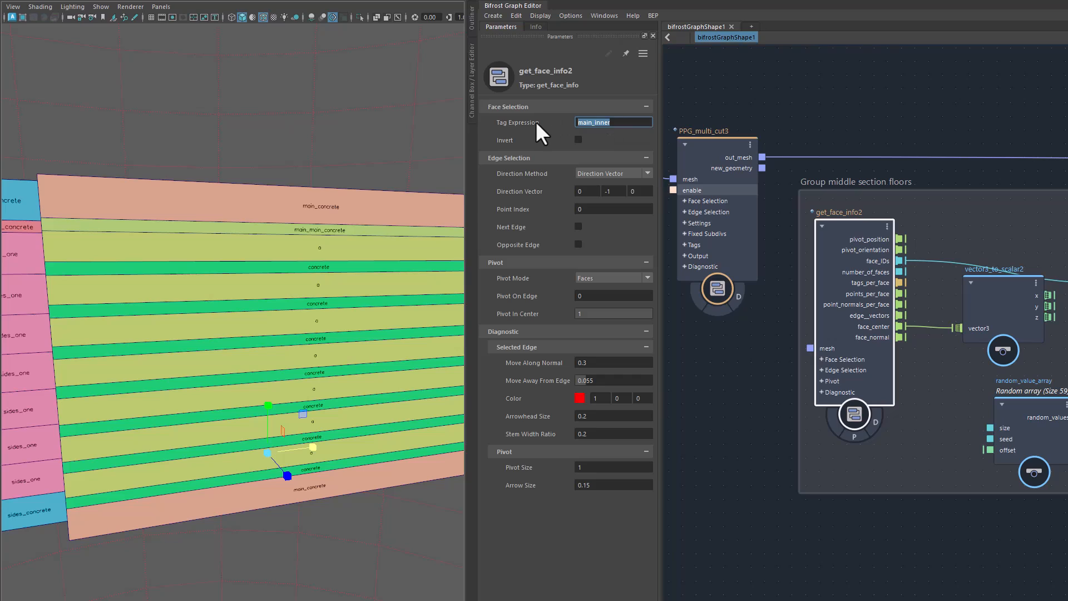
{"action": "type", "text": "a"}
{"action": "left_click_drag", "start_coordinate": [762, 157], "coordinate": [810, 348]}
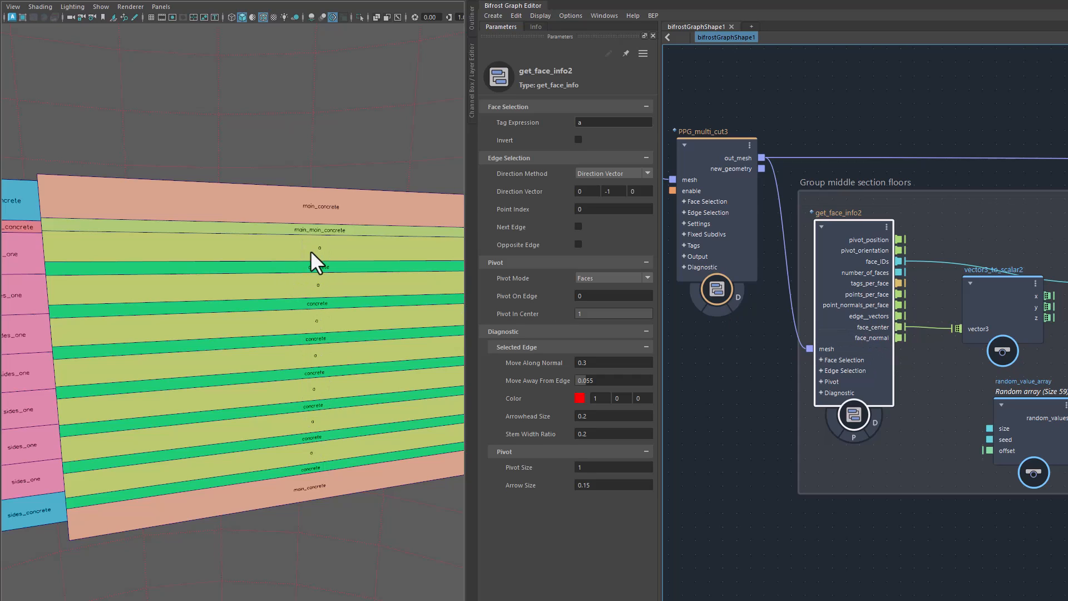
{"action": "middle_click_drag", "start_coordinate": [896, 533], "coordinate": [812, 515]}
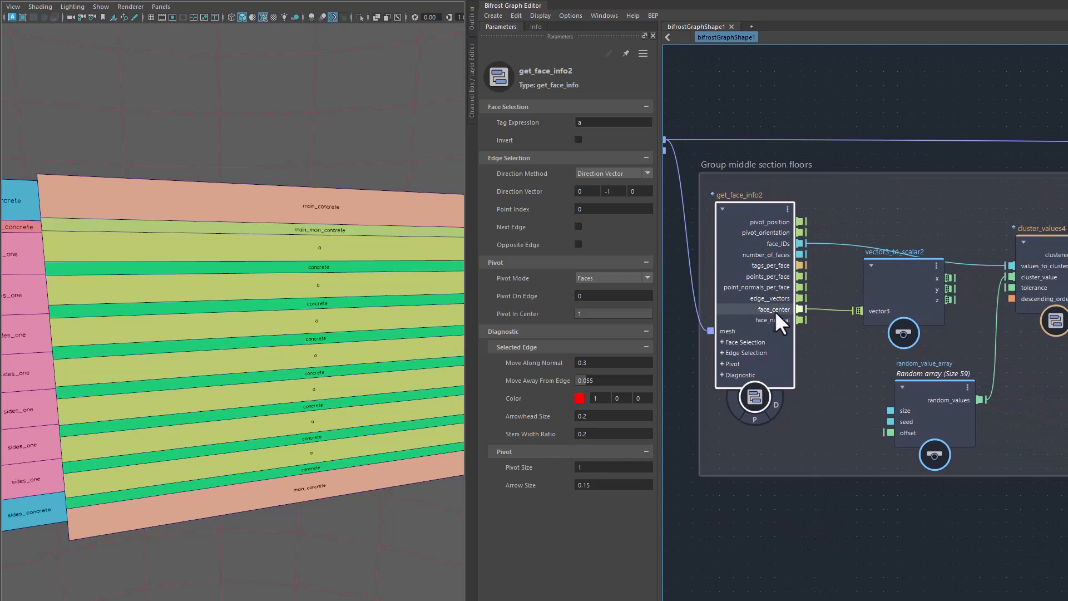
{"action": "middle_click_drag", "start_coordinate": [944, 525], "coordinate": [886, 537]}
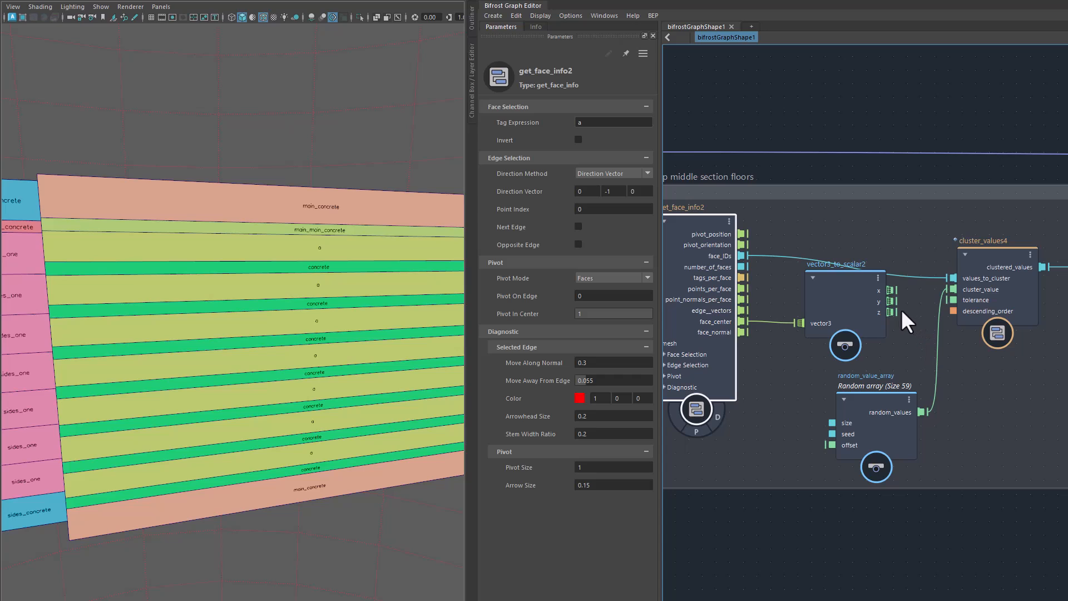
Drive cluster_values4's cluster_value from the y output of vector3_to_scalar2 and shift the cluster node slightly.
{"action": "left_click_drag", "start_coordinate": [890, 301], "coordinate": [952, 288]}
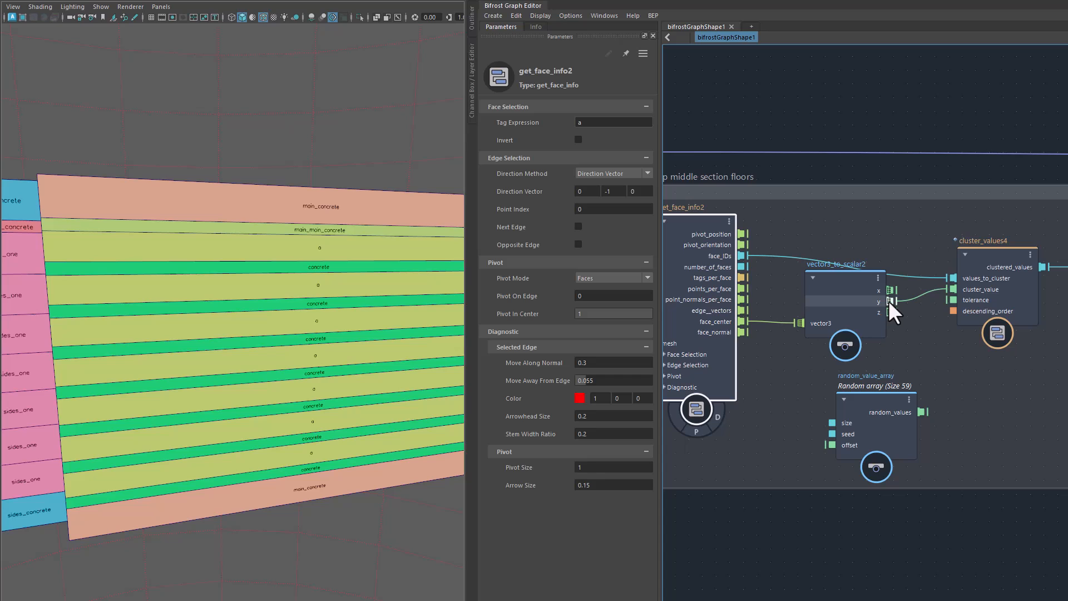
{"action": "left_click_drag", "start_coordinate": [991, 257], "coordinate": [987, 245]}
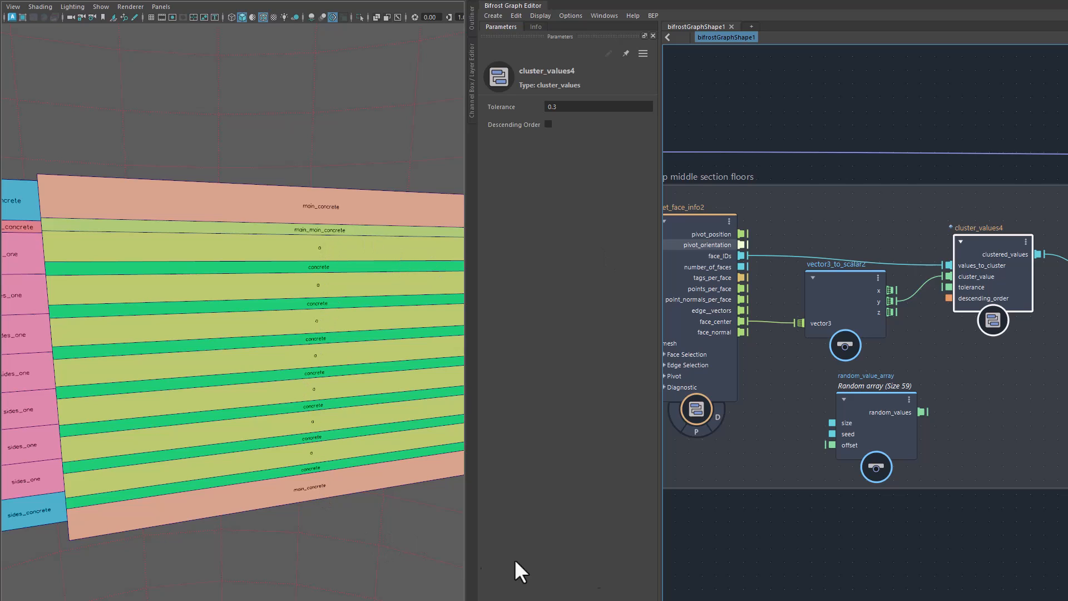
Connect pattern_rename2's out_object to the diagnostic node's mesh and feed its object input from the multi cut's out_mesh.
{"action": "middle_click_drag", "start_coordinate": [991, 424], "coordinate": [890, 425]}
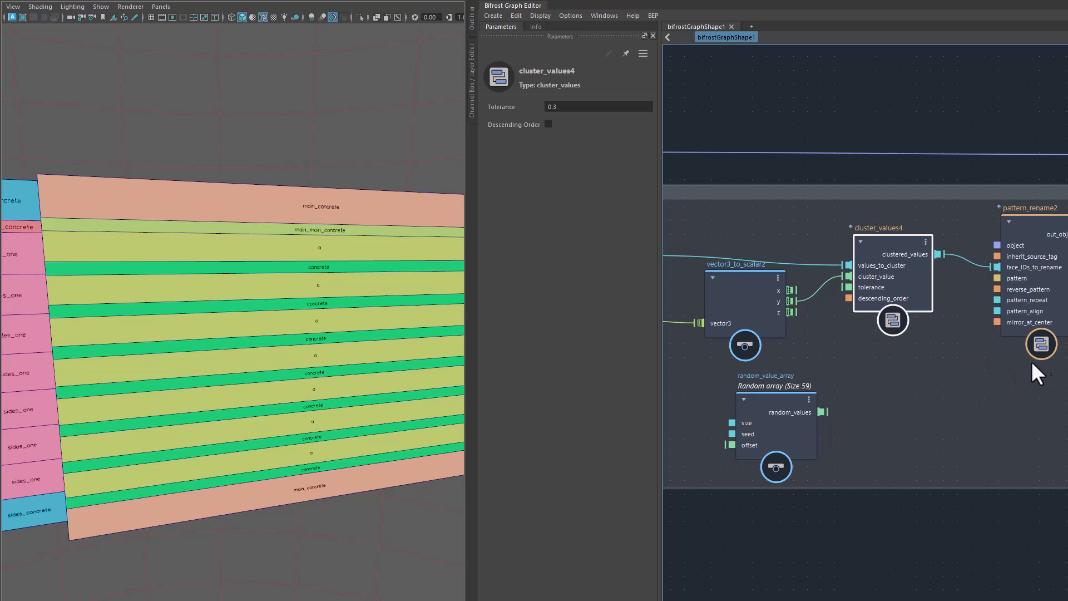
{"action": "middle_click_drag", "start_coordinate": [953, 398], "coordinate": [833, 402]}
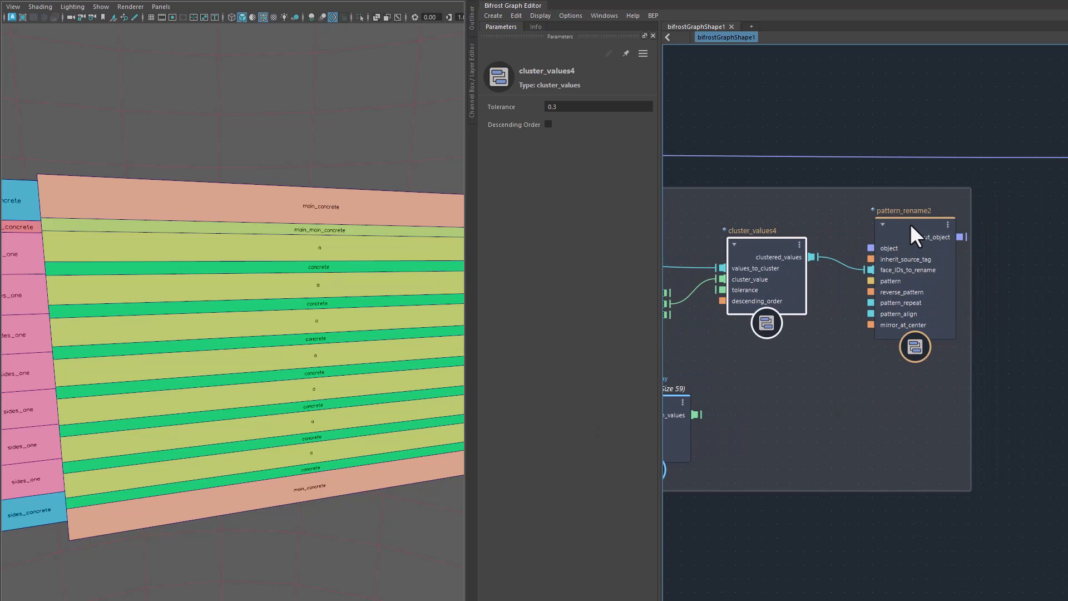
{"action": "middle_click_drag", "start_coordinate": [1011, 382], "coordinate": [870, 406]}
{"action": "left_click_drag", "start_coordinate": [817, 261], "coordinate": [972, 179]}
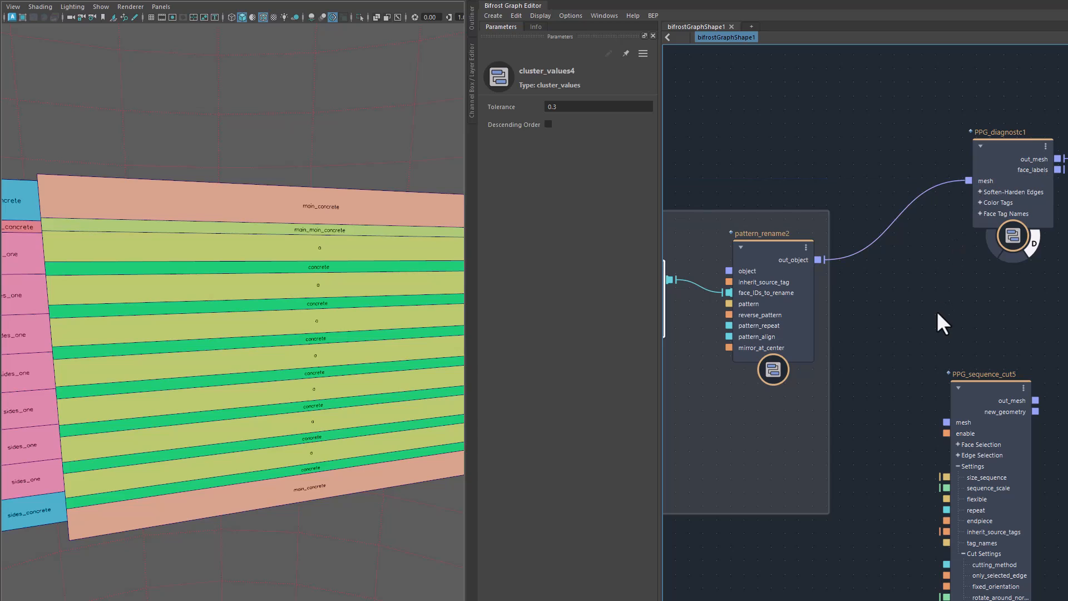
{"action": "middle_click_drag", "start_coordinate": [937, 311], "coordinate": [1035, 314]}
{"action": "left_click_drag", "start_coordinate": [827, 274], "coordinate": [777, 201]}
Inspect the renamed floors on the main face and raise cluster_values4's Tolerance to 2.845.
{"action": "left_click_drag", "start_coordinate": [415, 397], "coordinate": [323, 400], "text": "alt"}
{"action": "right_click_drag", "start_coordinate": [323, 440], "coordinate": [413, 459], "text": "alt"}
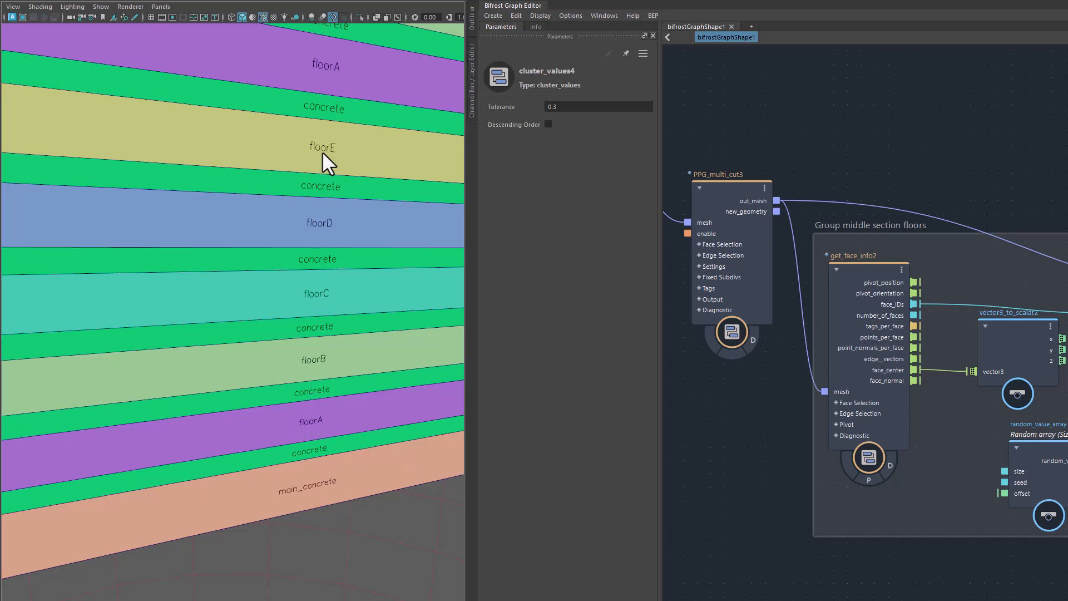
{"action": "middle_click_drag", "start_coordinate": [348, 113], "coordinate": [372, 367], "text": "alt"}
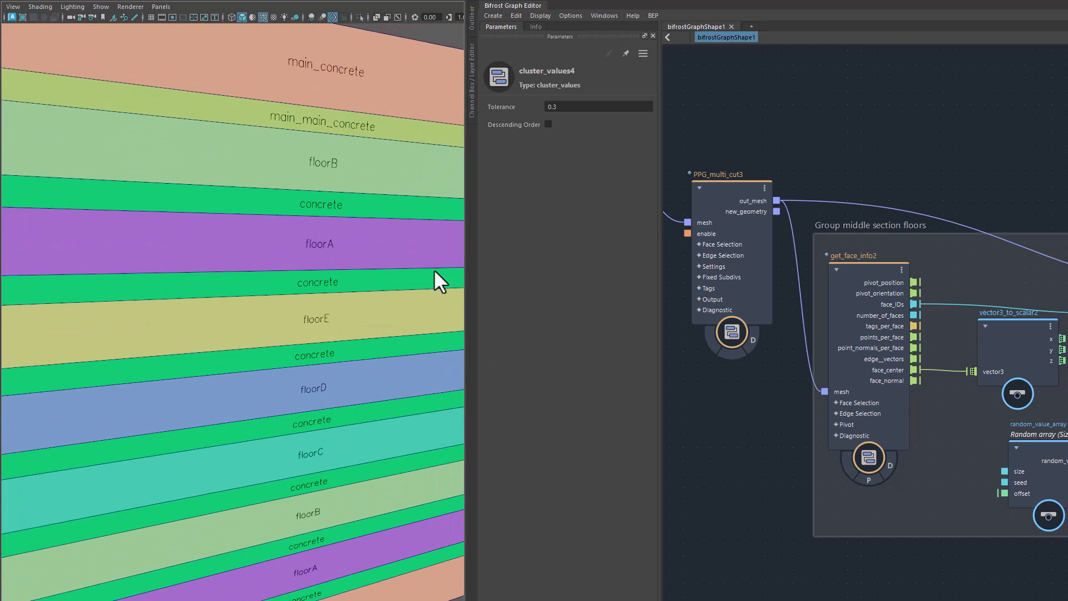
{"action": "right_click_drag", "start_coordinate": [740, 469], "coordinate": [780, 509], "text": "alt"}
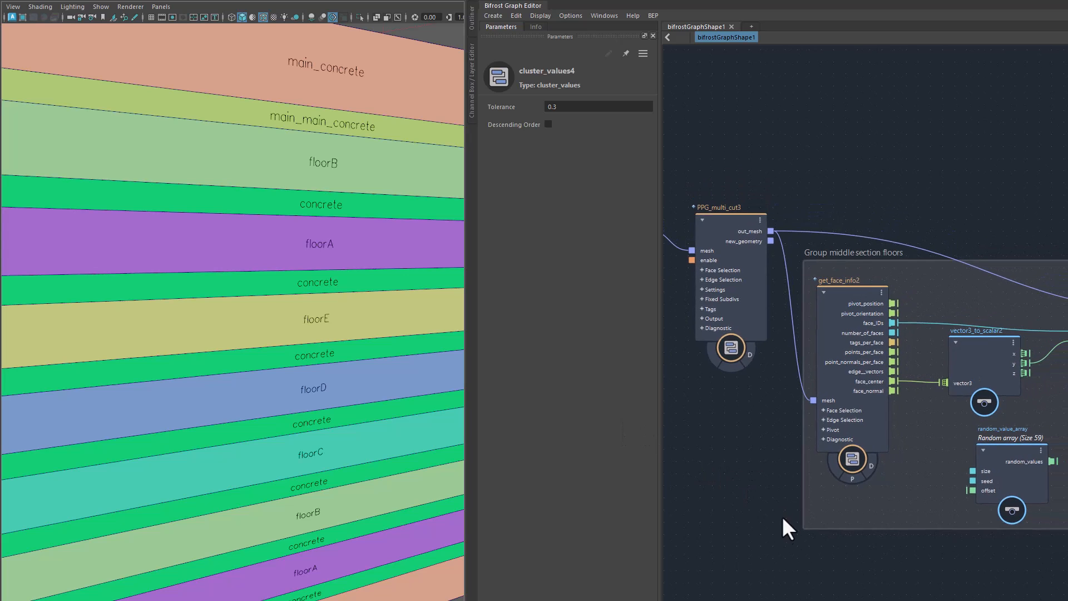
{"action": "middle_click_drag", "start_coordinate": [779, 508], "coordinate": [612, 448], "text": "alt"}
{"action": "middle_click_drag", "start_coordinate": [911, 503], "coordinate": [880, 515], "text": "alt"}
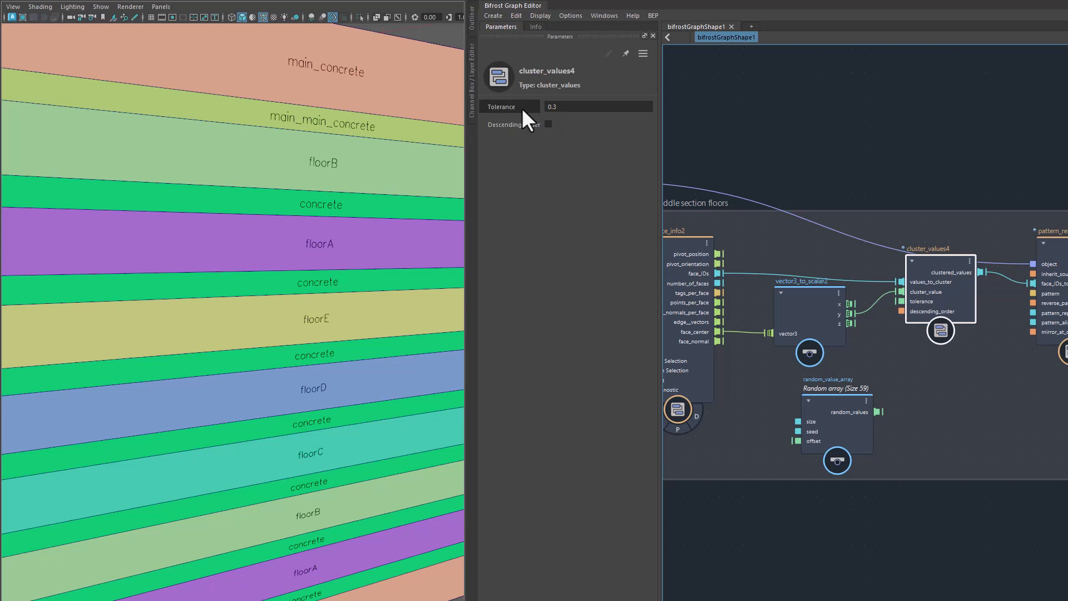
{"action": "left_click_drag", "start_coordinate": [522, 108], "coordinate": [525, 108]}
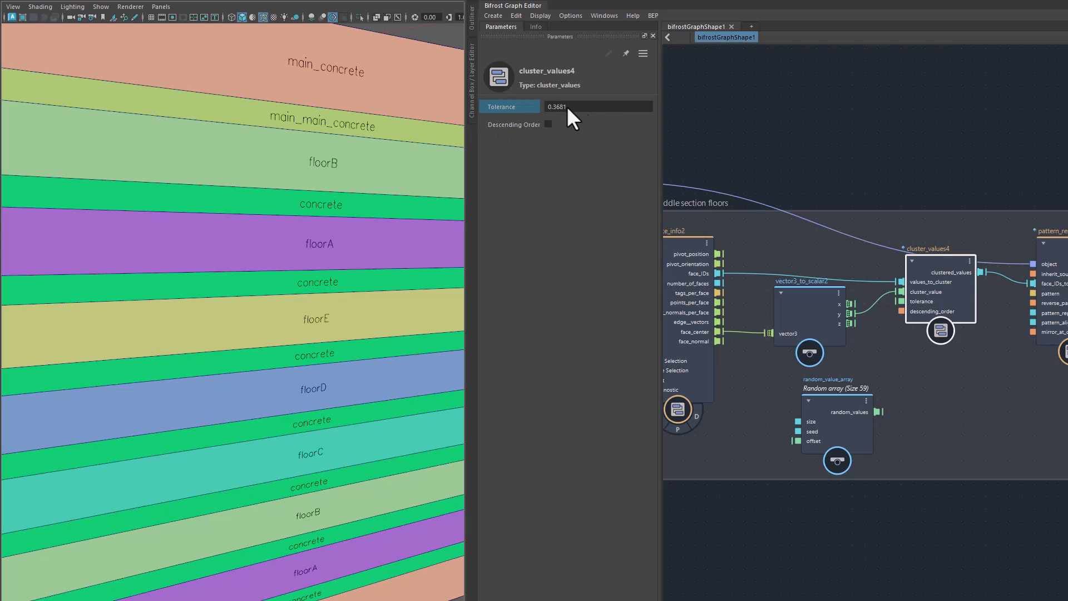
{"action": "left_click_drag", "start_coordinate": [625, 109], "coordinate": [774, 115]}
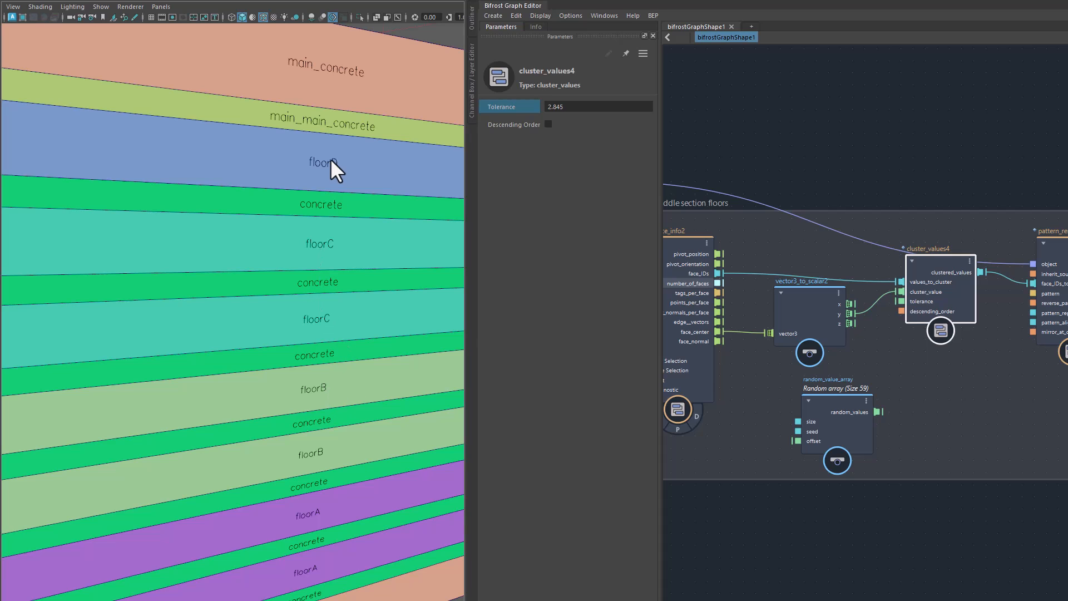
Scale the building taller along its vertical axis to add more floors to the facade.
{"action": "key", "text": "space"}
{"action": "right_click_drag", "start_coordinate": [390, 330], "coordinate": [273, 346], "text": "alt"}
{"action": "left_click_drag", "start_coordinate": [273, 347], "coordinate": [220, 360], "text": "alt"}
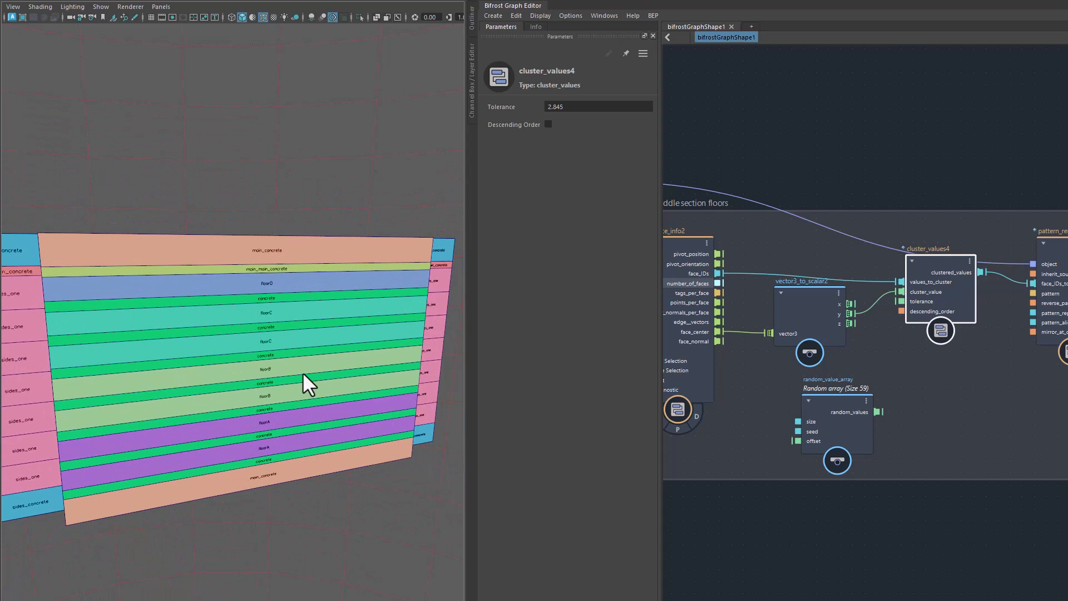
{"action": "key", "text": "r"}
{"action": "left_click_drag", "start_coordinate": [229, 400], "coordinate": [231, 371]}
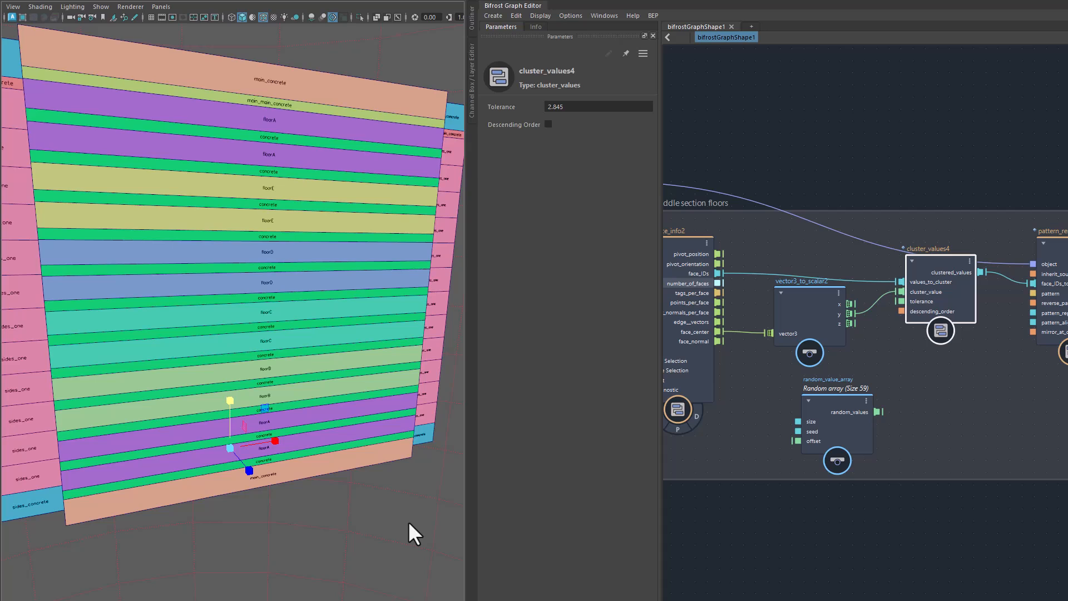
Feed random_value_array1's random_values into cluster_values4's cluster_value and set the Tolerance to 0.3.
{"action": "left_click_drag", "start_coordinate": [828, 403], "coordinate": [802, 401]}
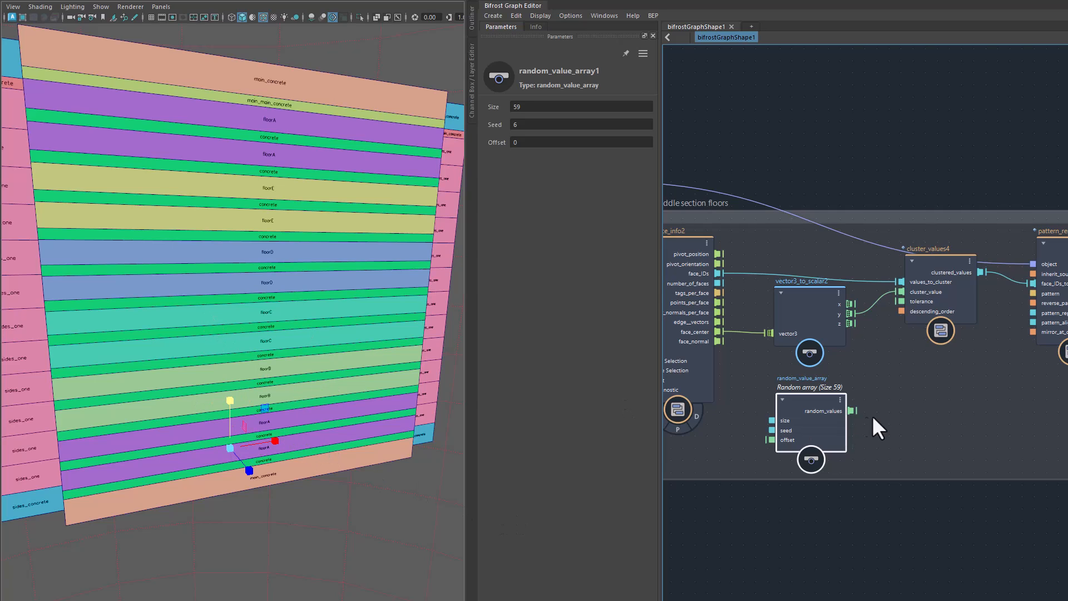
{"action": "left_click_drag", "start_coordinate": [850, 413], "coordinate": [899, 292]}
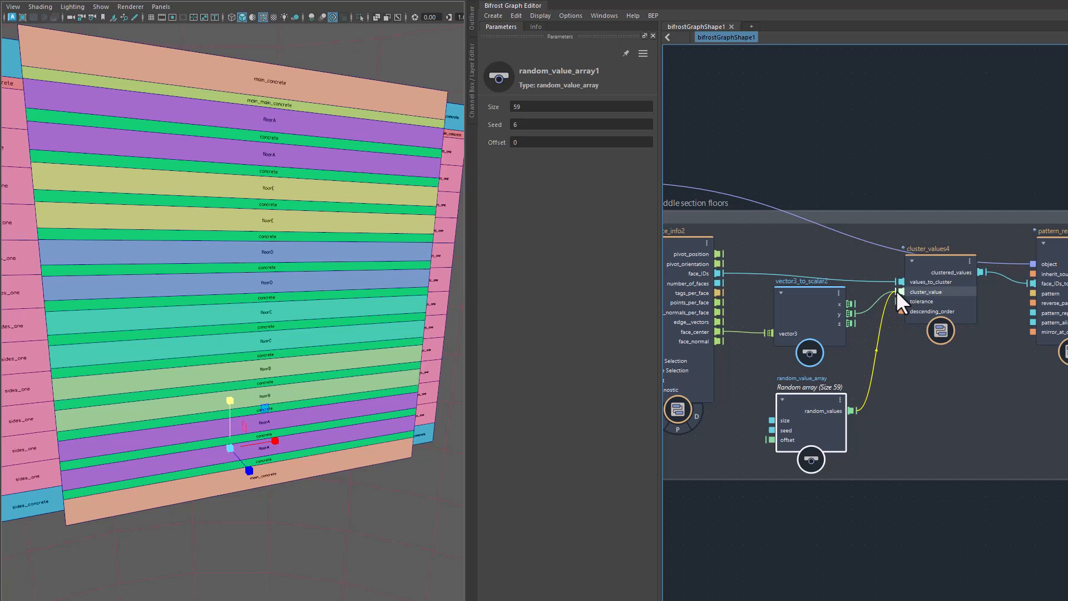
{"action": "left_click", "coordinate": [937, 260]}
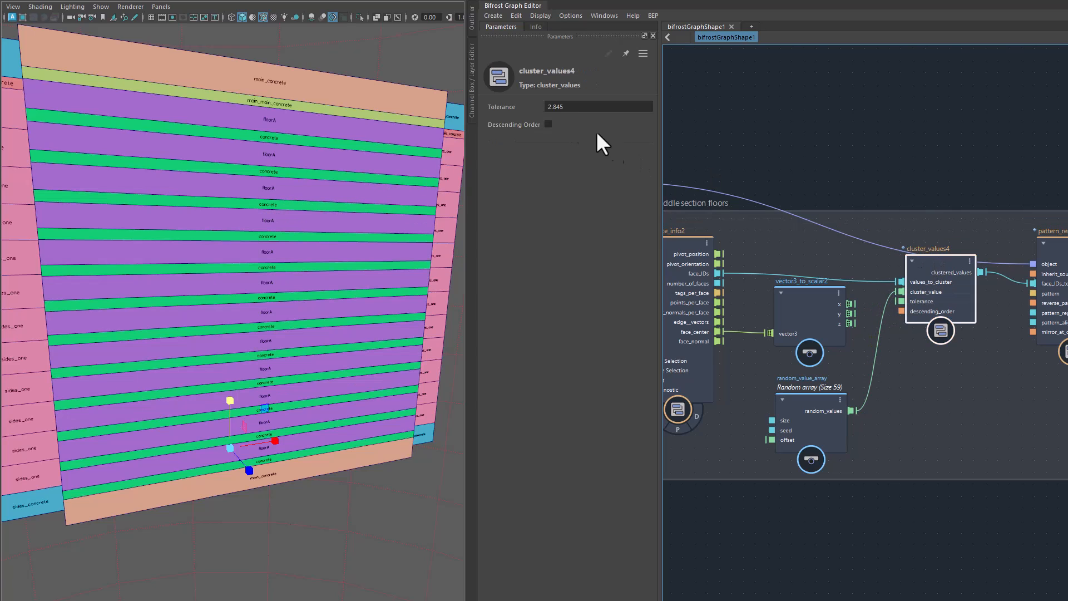
{"action": "left_click", "coordinate": [575, 106]}
{"action": "type", "text": "0.3"}
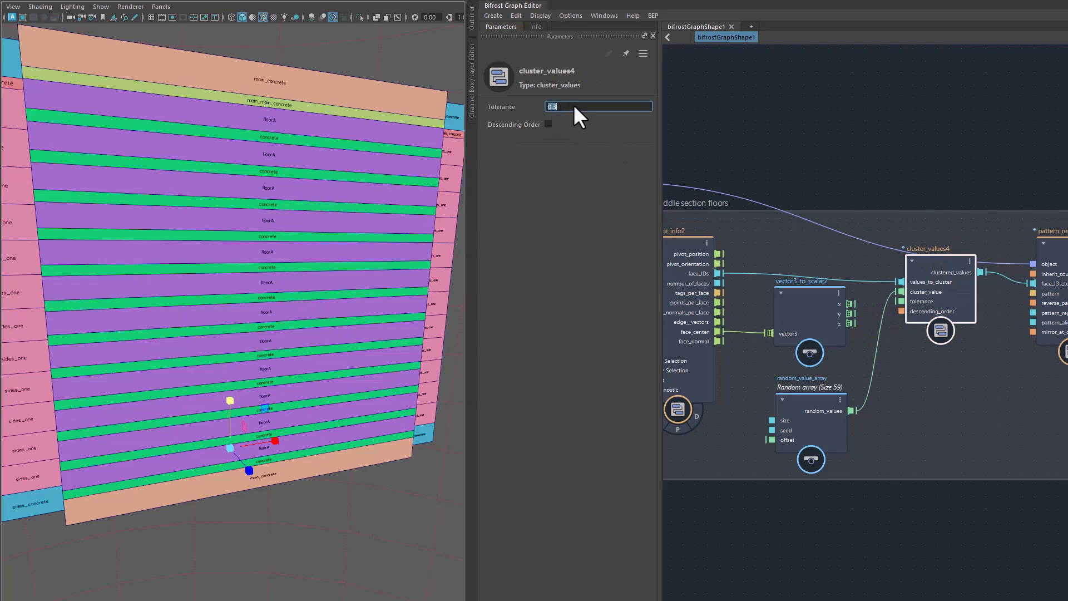
{"action": "key", "text": "Return"}
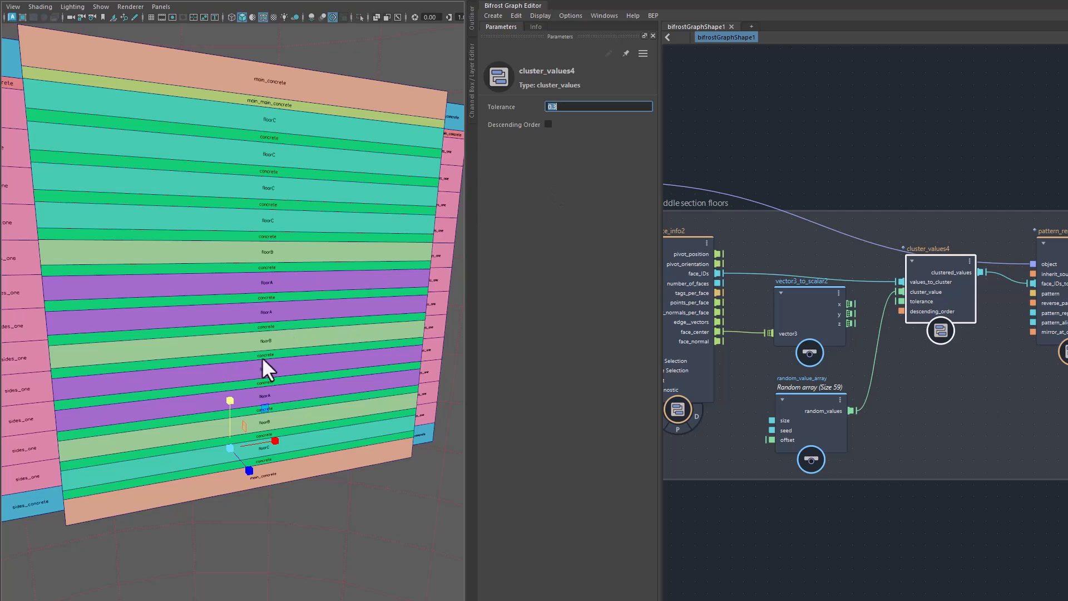
Scale the building's height down slightly and check how the floor pattern redistributes.
{"action": "left_click_drag", "start_coordinate": [232, 399], "coordinate": [235, 410]}
{"action": "left_click_drag", "start_coordinate": [363, 462], "coordinate": [344, 481], "text": "alt"}
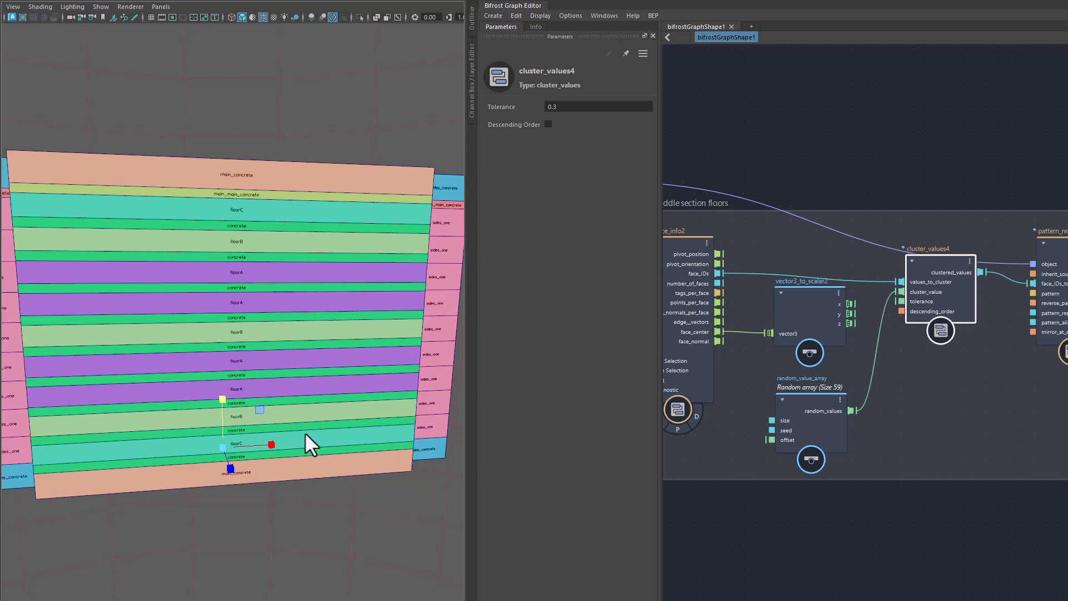
{"action": "left_click_drag", "start_coordinate": [291, 448], "coordinate": [229, 553], "text": "alt"}
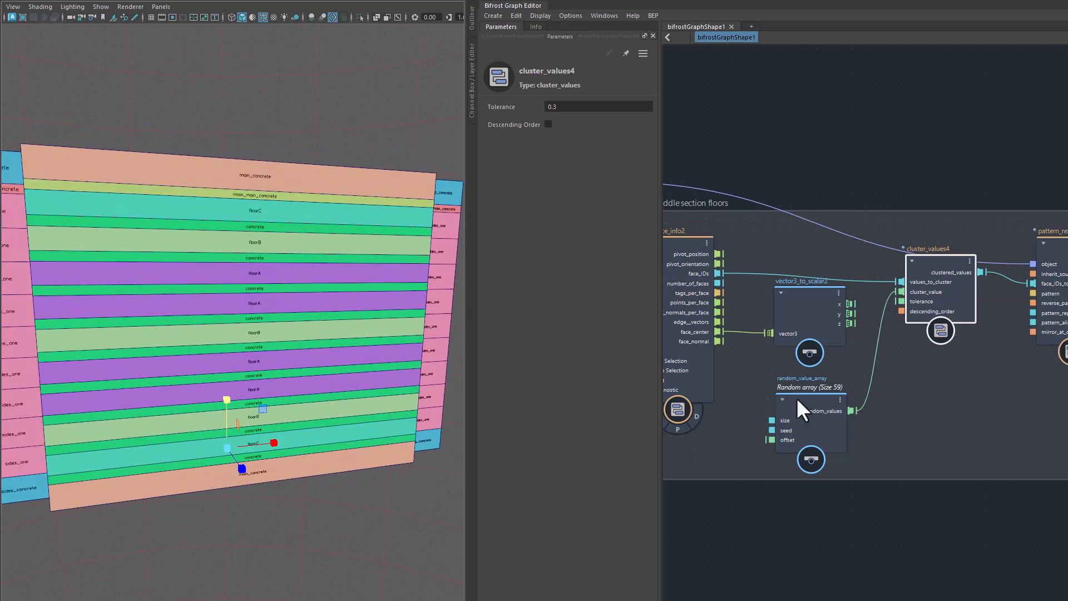
Insert PPG_sequence_cut5 between pattern_rename2 and the diagnostic node, using its mesh input and out_mesh output.
{"action": "middle_click_drag", "start_coordinate": [1059, 320], "coordinate": [913, 340], "text": "alt"}
{"action": "left_click_drag", "start_coordinate": [827, 149], "coordinate": [1003, 243]}
{"action": "left_click_drag", "start_coordinate": [817, 421], "coordinate": [755, 295]}
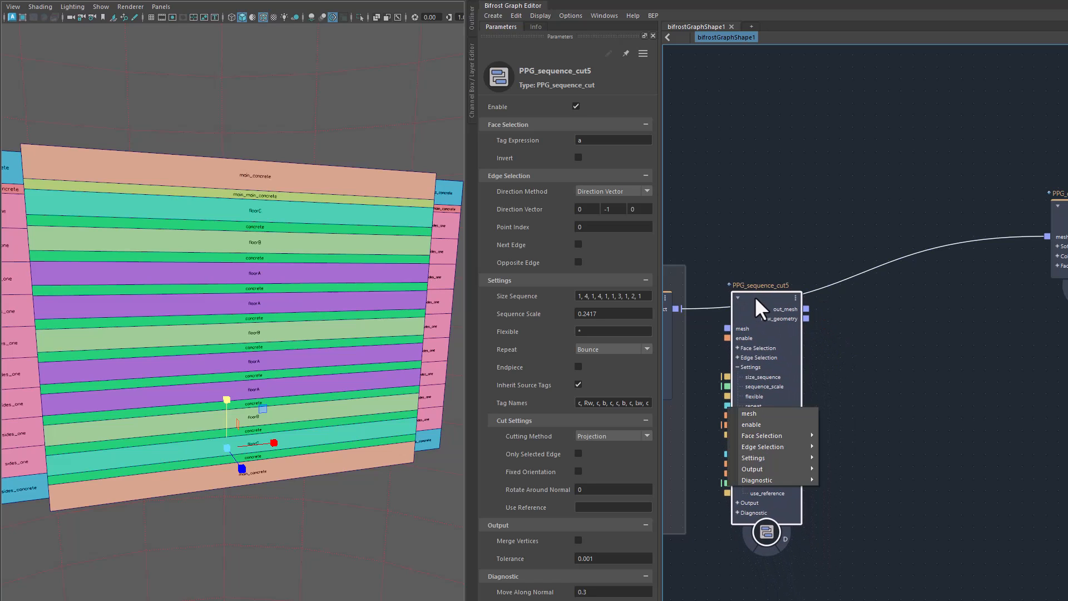
{"action": "left_click", "coordinate": [754, 412]}
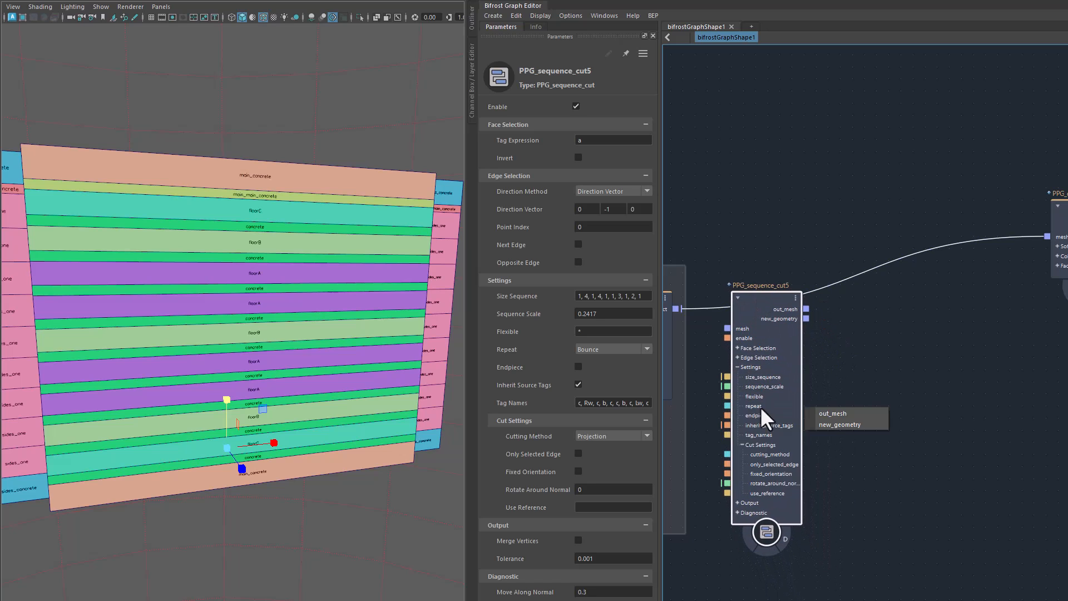
{"action": "left_click", "coordinate": [853, 412]}
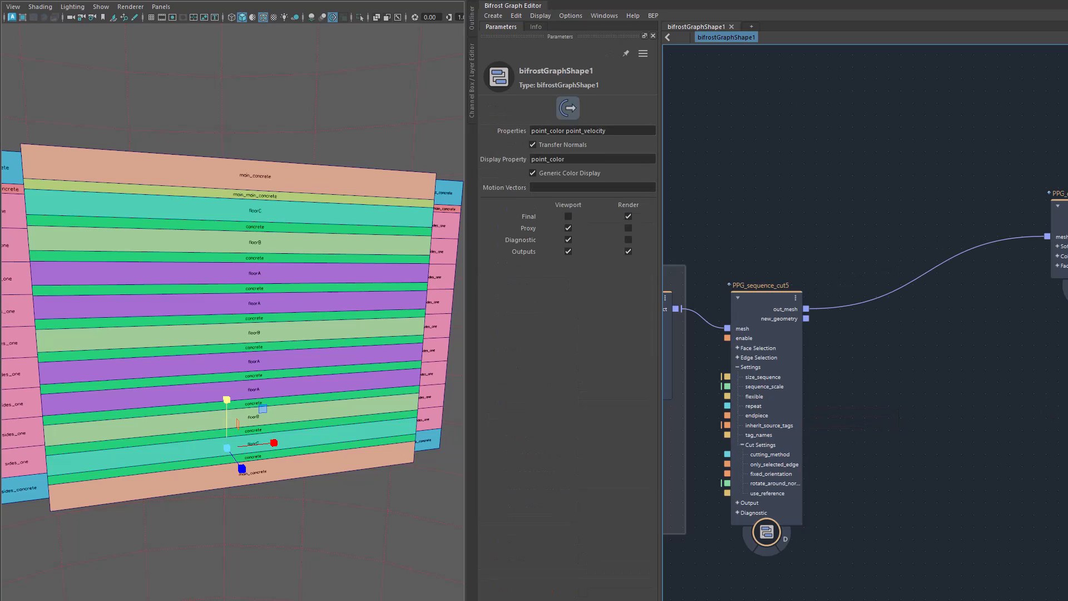
{"action": "left_click_drag", "start_coordinate": [776, 292], "coordinate": [781, 281]}
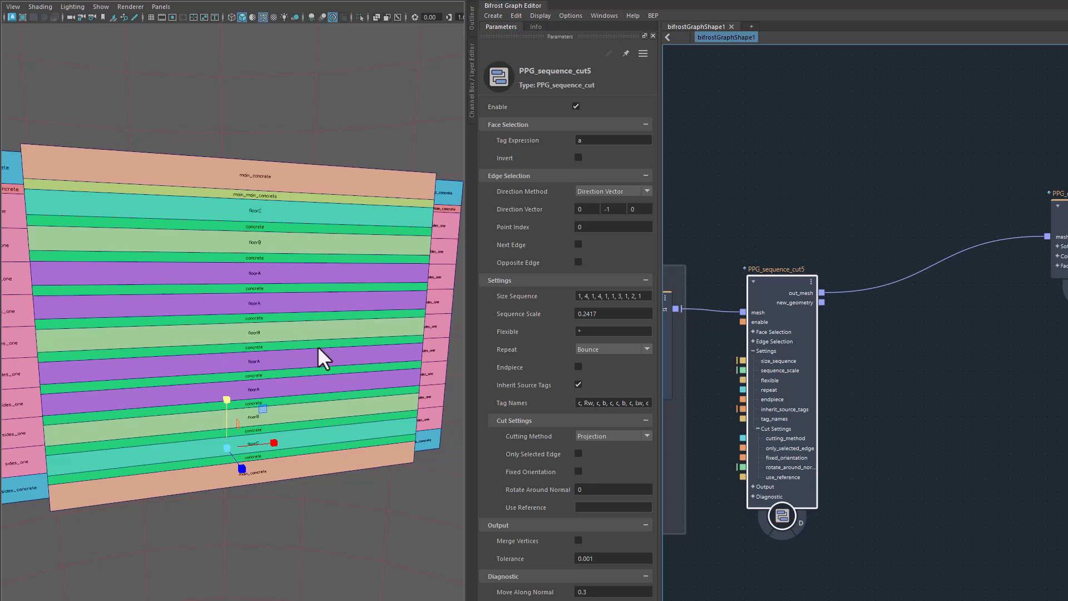
Set PPG_sequence_cut5's Tag Expression to "floorA" and its Sequence Scale to 0.3071.
{"action": "double_click", "coordinate": [595, 139]}
{"action": "type", "text": "floorA"}
{"action": "key", "text": "Return"}
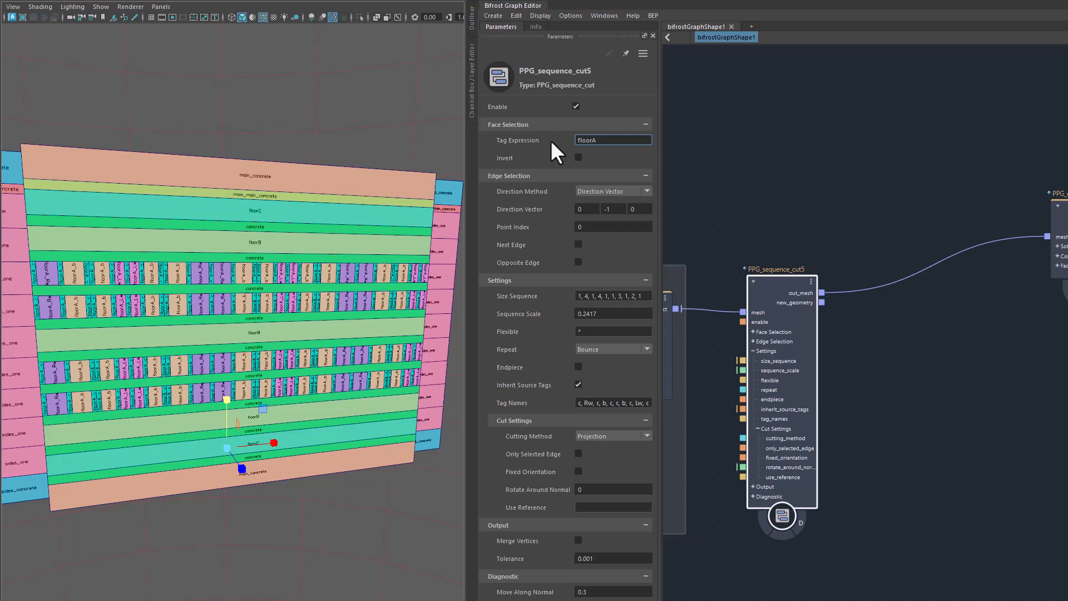
{"action": "left_click_drag", "start_coordinate": [382, 533], "coordinate": [355, 529], "text": "alt"}
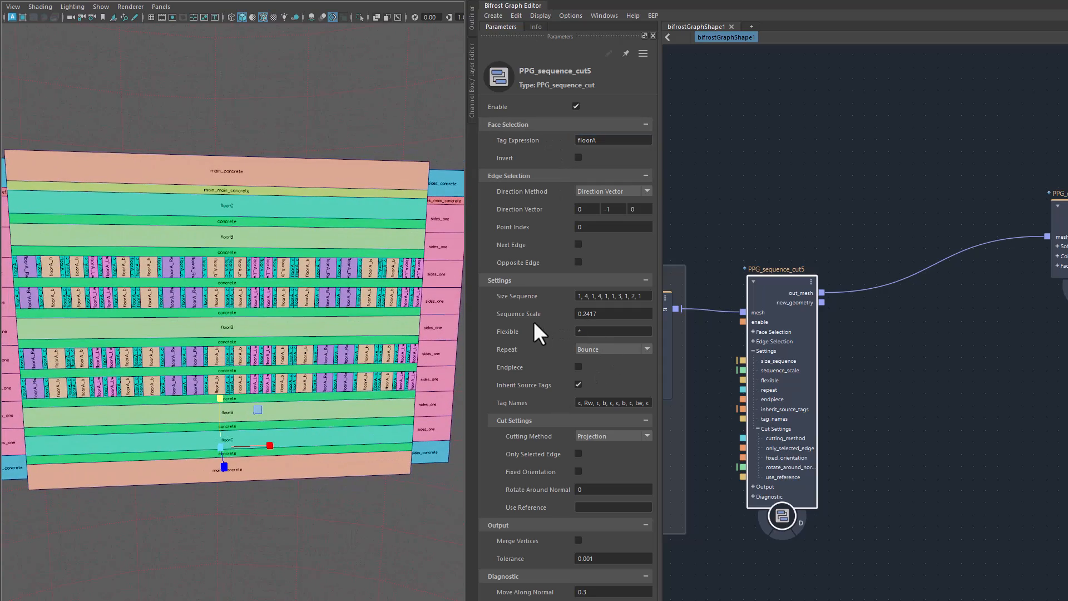
{"action": "left_click_drag", "start_coordinate": [518, 313], "coordinate": [545, 310]}
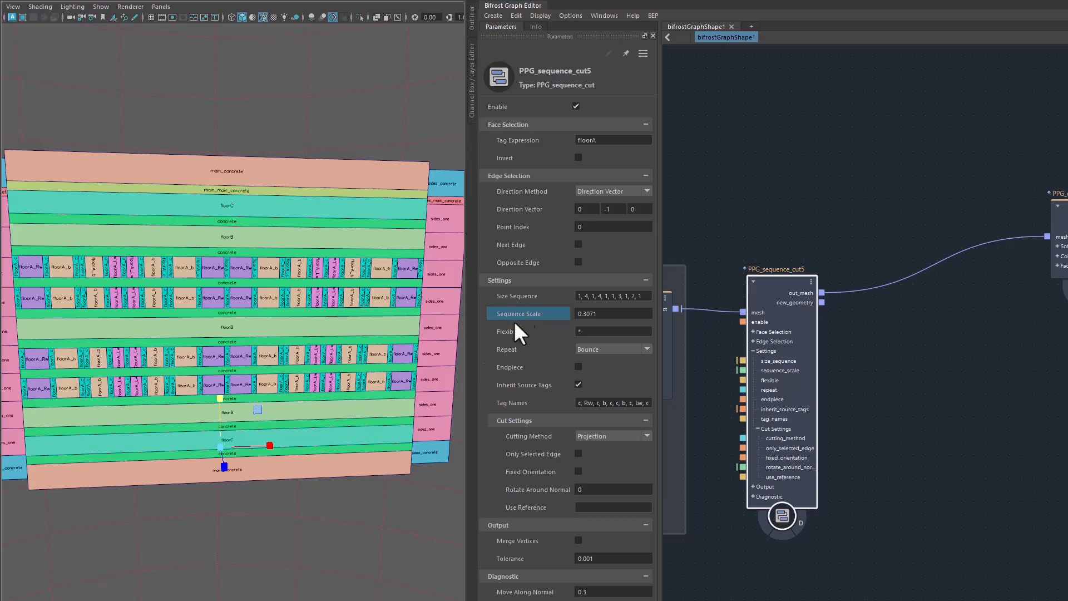
Turn off Inherit Source Tags on PPG_sequence_cut5 and check the panel tags on the floorA rows.
{"action": "left_click_drag", "start_coordinate": [282, 541], "coordinate": [226, 528], "text": "alt"}
{"action": "right_click_drag", "start_coordinate": [225, 526], "coordinate": [375, 302], "text": "alt"}
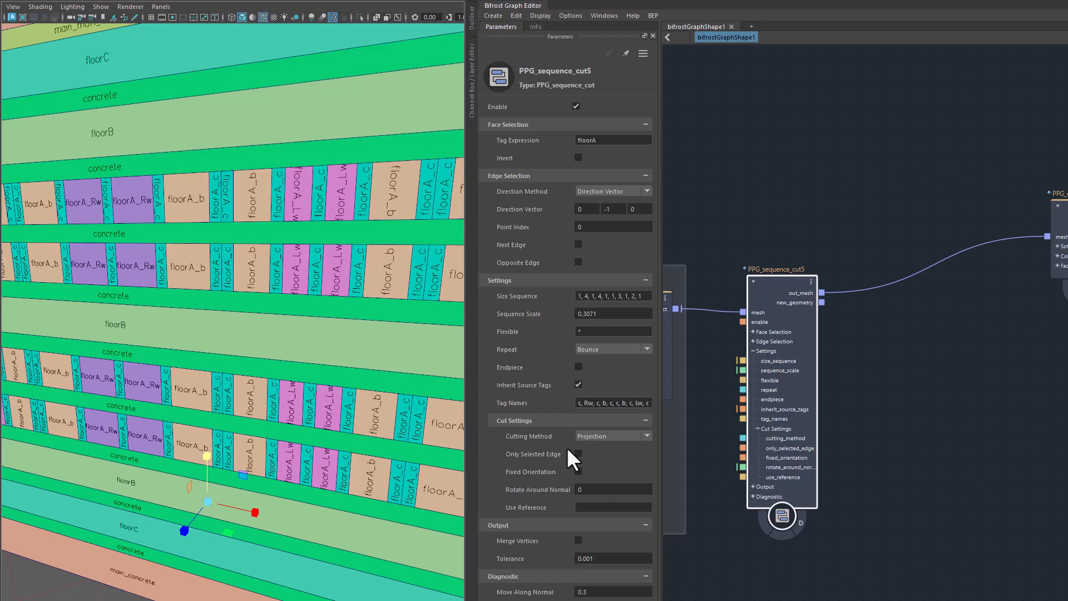
{"action": "left_click", "coordinate": [578, 385]}
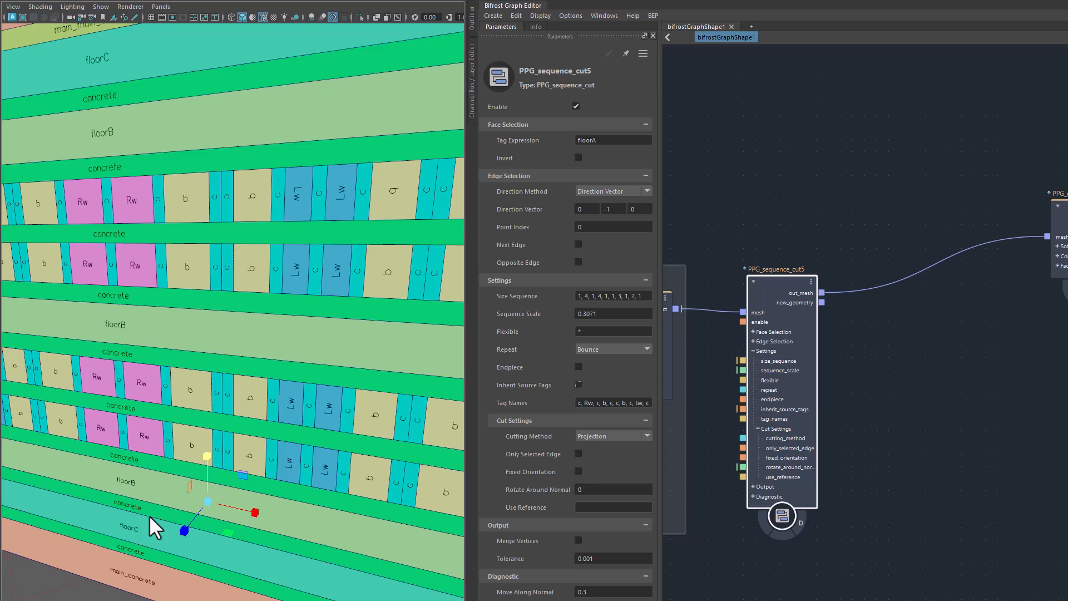
{"action": "left_click_drag", "start_coordinate": [172, 529], "coordinate": [304, 399], "text": "alt"}
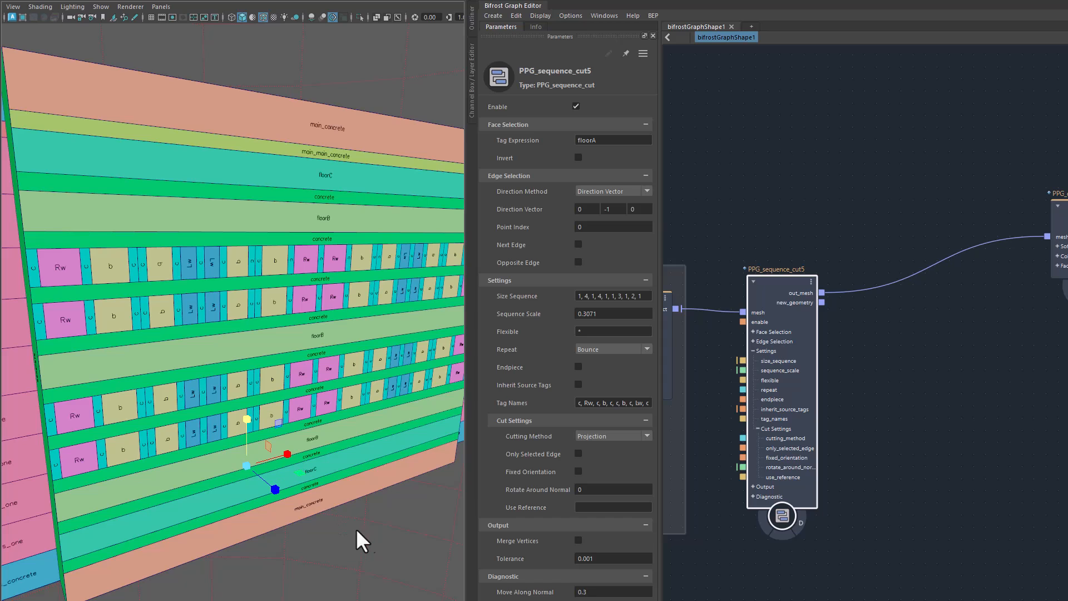
{"action": "scroll", "coordinate": [359, 529], "scroll_direction": "down", "scroll_amount": 8}
Copy the existing floorB and floorC sequence cut nodes and paste them beside PPG_sequence_cut5, near the diagnostic node.
{"action": "left_click_drag", "start_coordinate": [783, 312], "coordinate": [776, 303]}
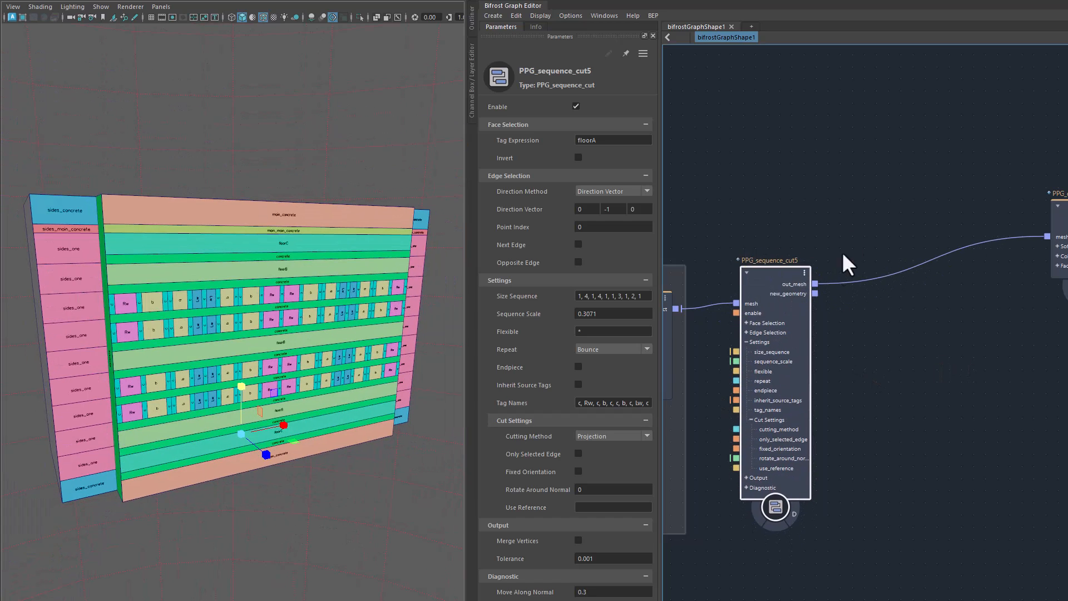
{"action": "left_click_drag", "start_coordinate": [879, 298], "coordinate": [880, 300]}
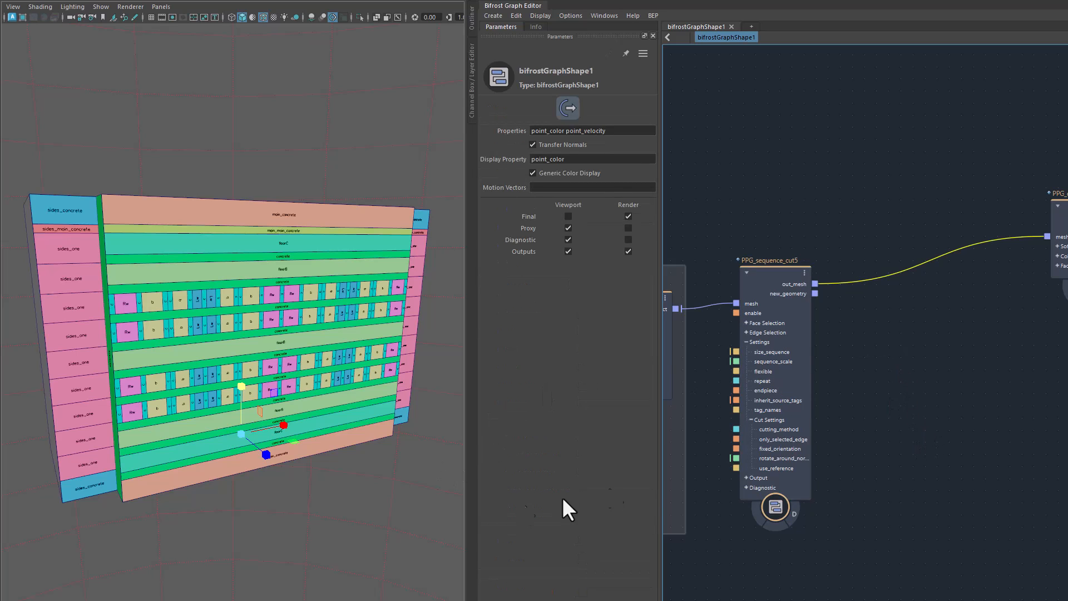
{"action": "left_click_drag", "start_coordinate": [521, 503], "coordinate": [508, 500], "text": "alt"}
{"action": "scroll", "coordinate": [751, 428], "scroll_direction": "down", "scroll_amount": 4}
{"action": "middle_click_drag", "start_coordinate": [996, 463], "coordinate": [890, 397], "text": "alt"}
{"action": "scroll", "coordinate": [912, 479], "scroll_direction": "up", "scroll_amount": 2}
{"action": "left_click_drag", "start_coordinate": [897, 285], "coordinate": [974, 339]}
{"action": "middle_click_drag", "start_coordinate": [833, 209], "coordinate": [970, 514], "text": "alt"}
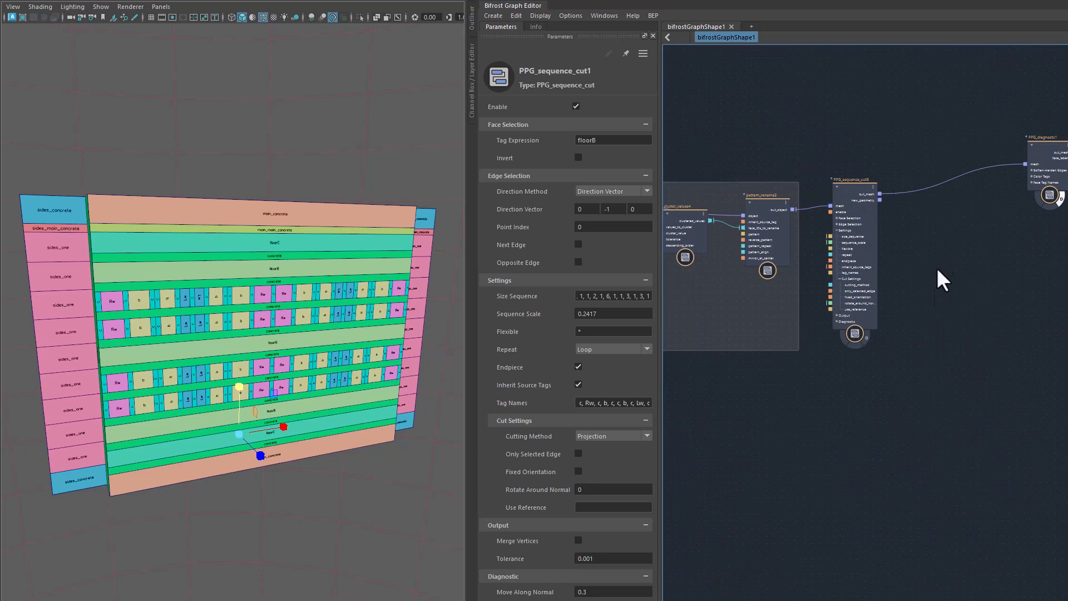
{"action": "key", "text": "ctrl+v"}
{"action": "left_click", "coordinate": [910, 491]}
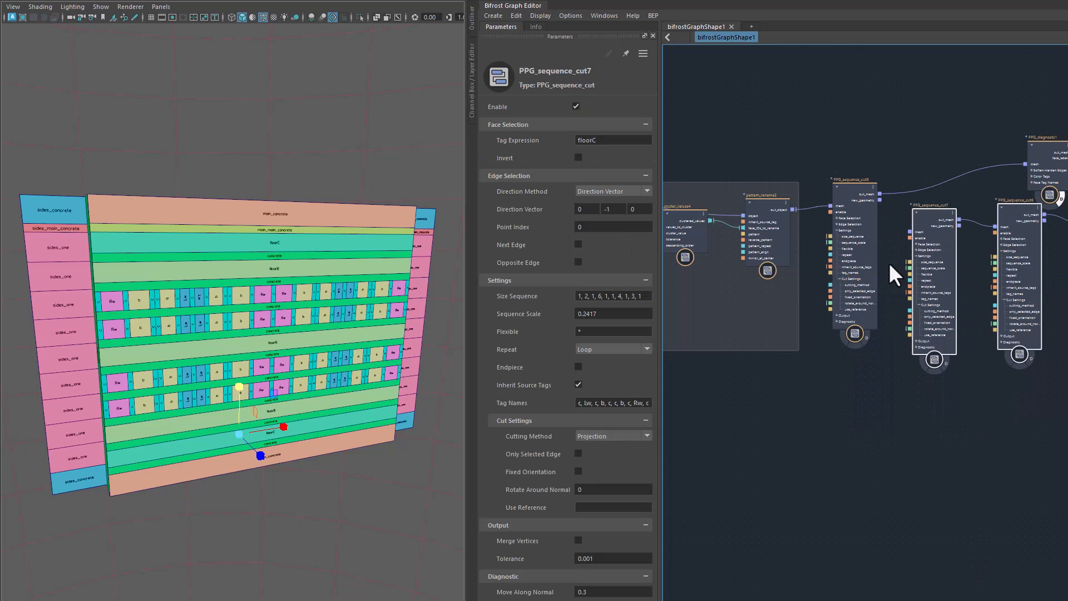
{"action": "scroll", "coordinate": [920, 255], "scroll_direction": "up", "scroll_amount": 2}
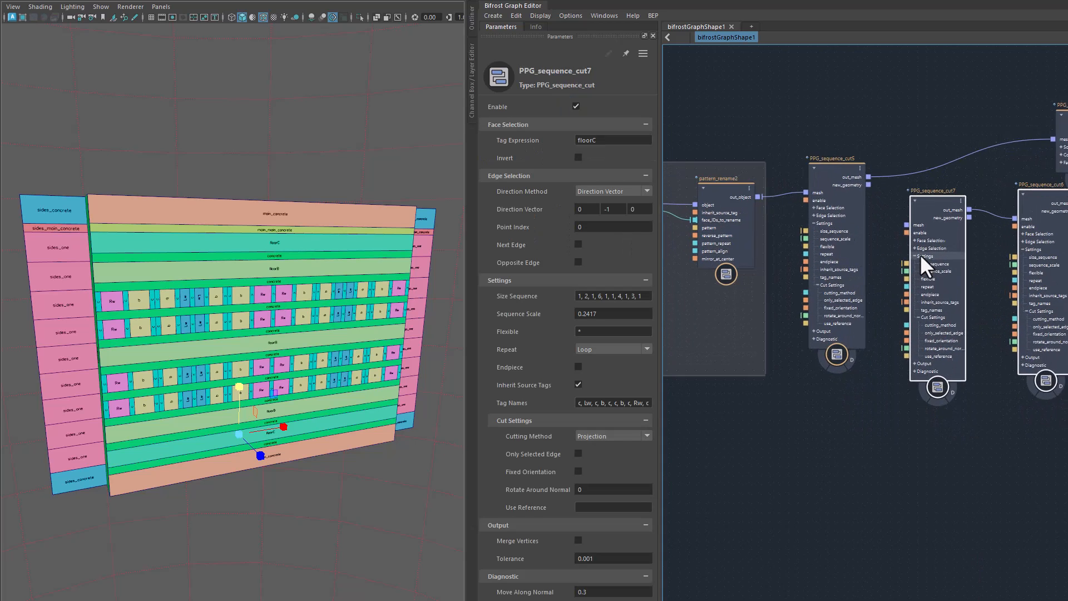
Connect PPG_sequence_cut5's out_mesh to PPG_sequence_cut7's mesh, then route PPG_sequence_cut8's out_mesh into PPG_diagnostic1 after moving that node aside.
{"action": "left_click_drag", "start_coordinate": [863, 166], "coordinate": [916, 218]}
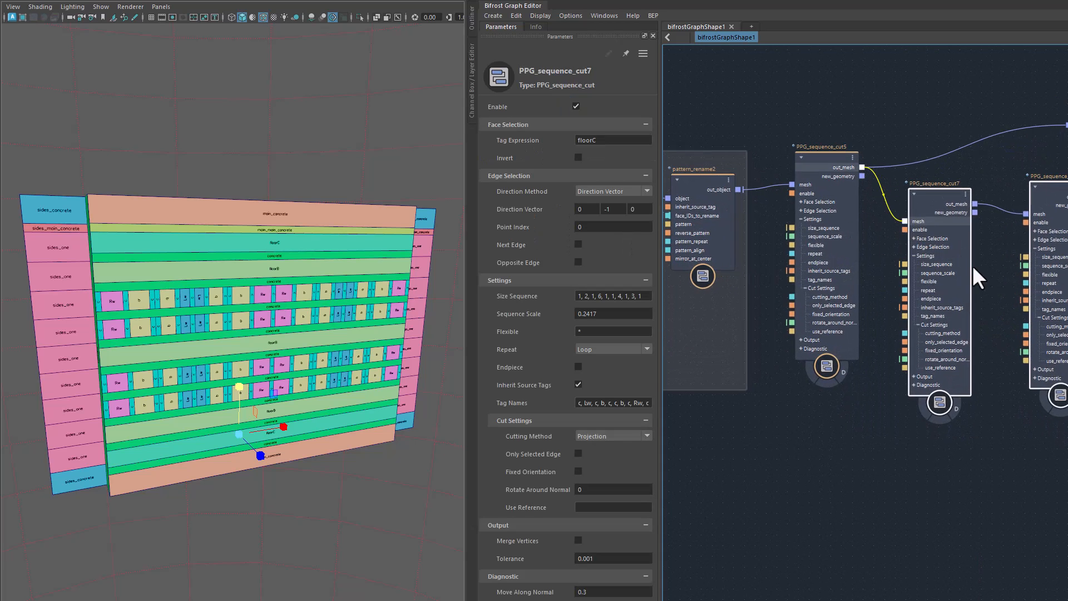
{"action": "middle_click_drag", "start_coordinate": [996, 283], "coordinate": [755, 352]}
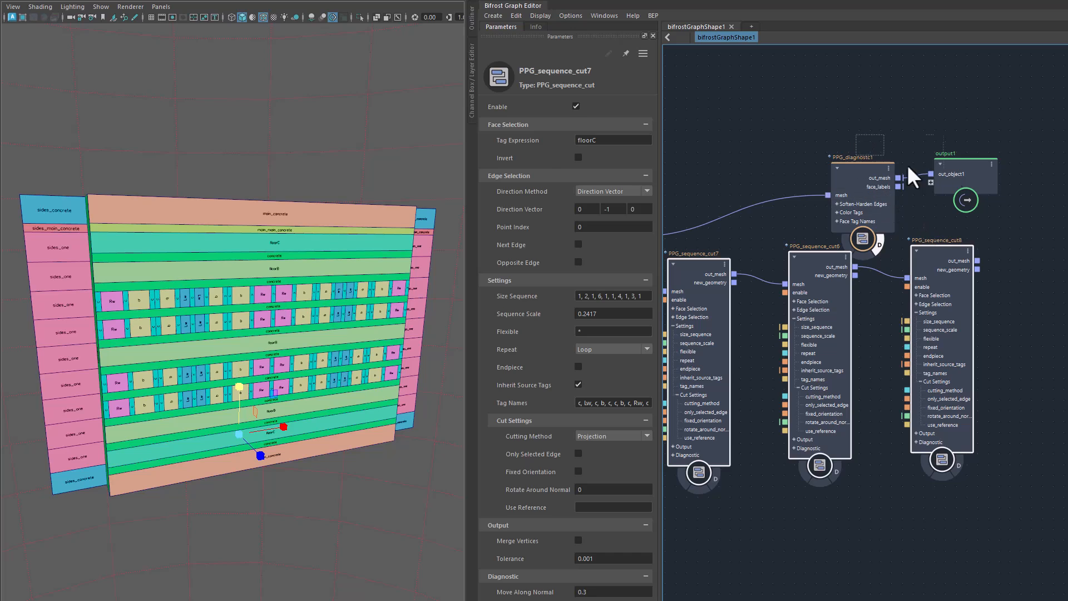
{"action": "left_click", "coordinate": [863, 198]}
{"action": "left_click_drag", "start_coordinate": [863, 198], "coordinate": [1060, 228]}
{"action": "left_click_drag", "start_coordinate": [977, 260], "coordinate": [1024, 225]}
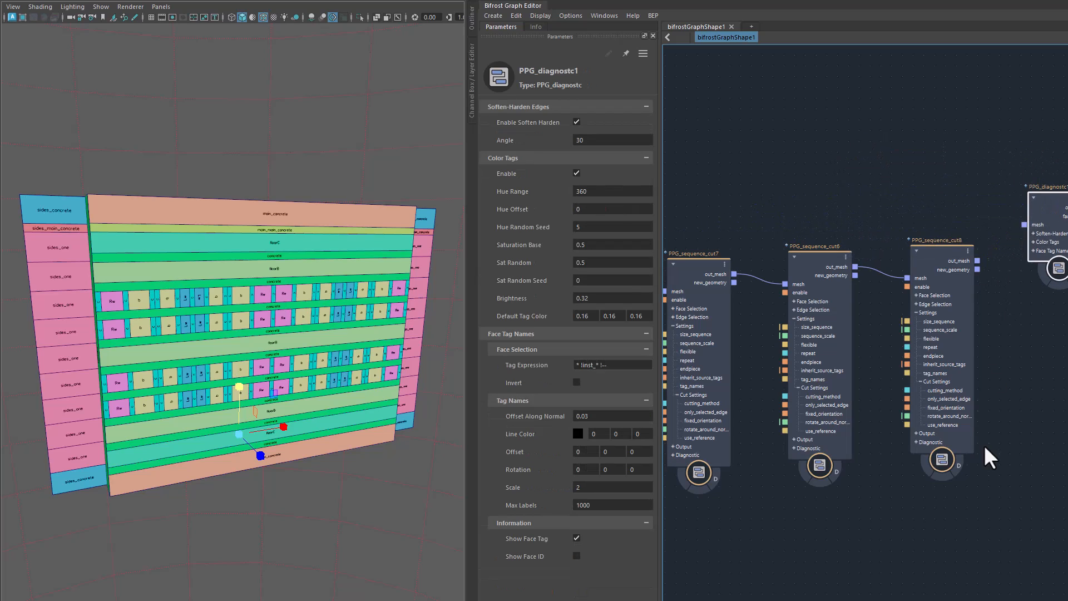
{"action": "left_click_drag", "start_coordinate": [189, 492], "coordinate": [272, 507], "text": "alt"}
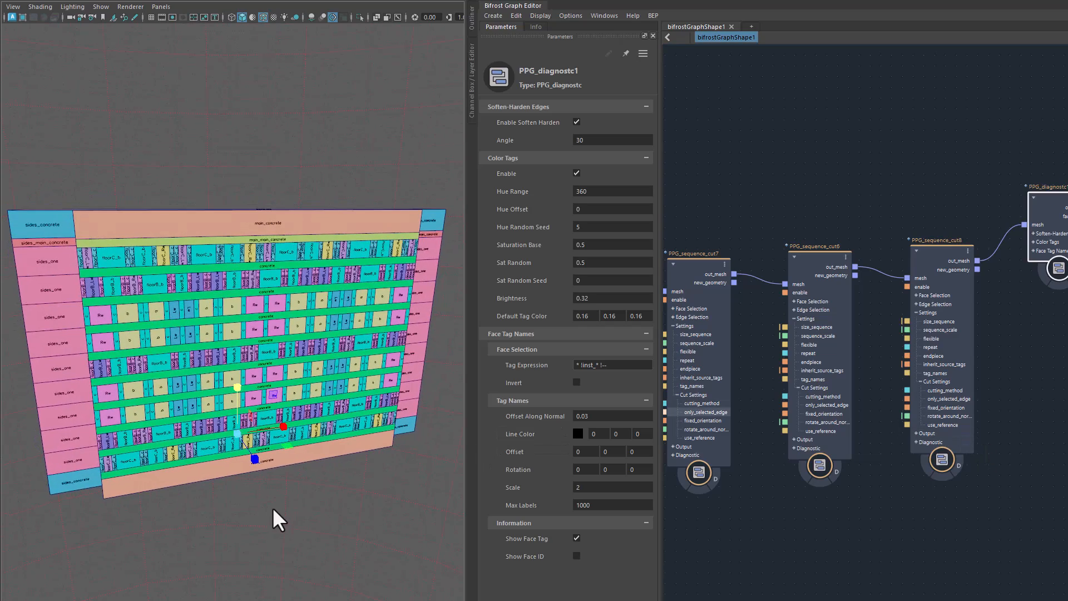
Adjust the Sequence Scale of PPG_sequence_cut5 and set PPG_sequence_cut7's Sequence Scale to 0.3 for the floorC rows.
{"action": "middle_click_drag", "start_coordinate": [764, 518], "coordinate": [955, 487], "text": "alt"}
{"action": "left_click", "coordinate": [766, 195]}
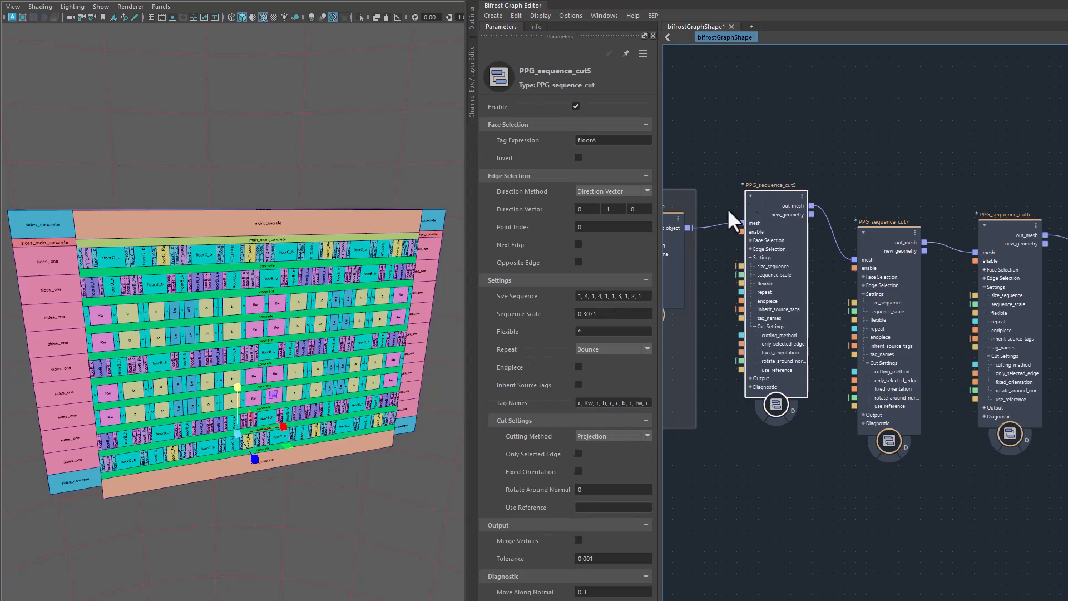
{"action": "left_click", "coordinate": [609, 313]}
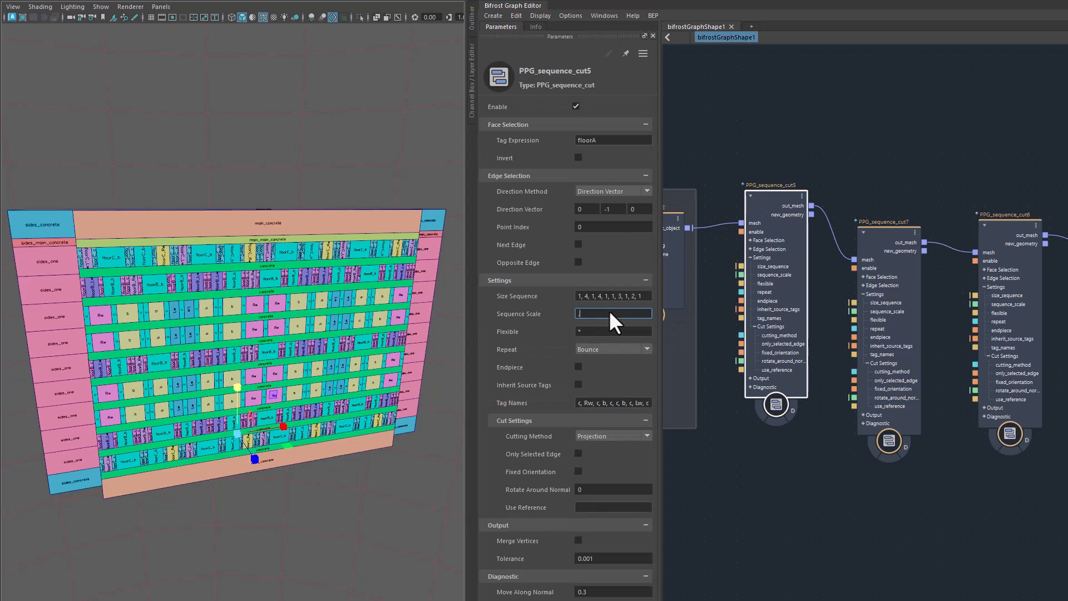
{"action": "left_click", "coordinate": [891, 232]}
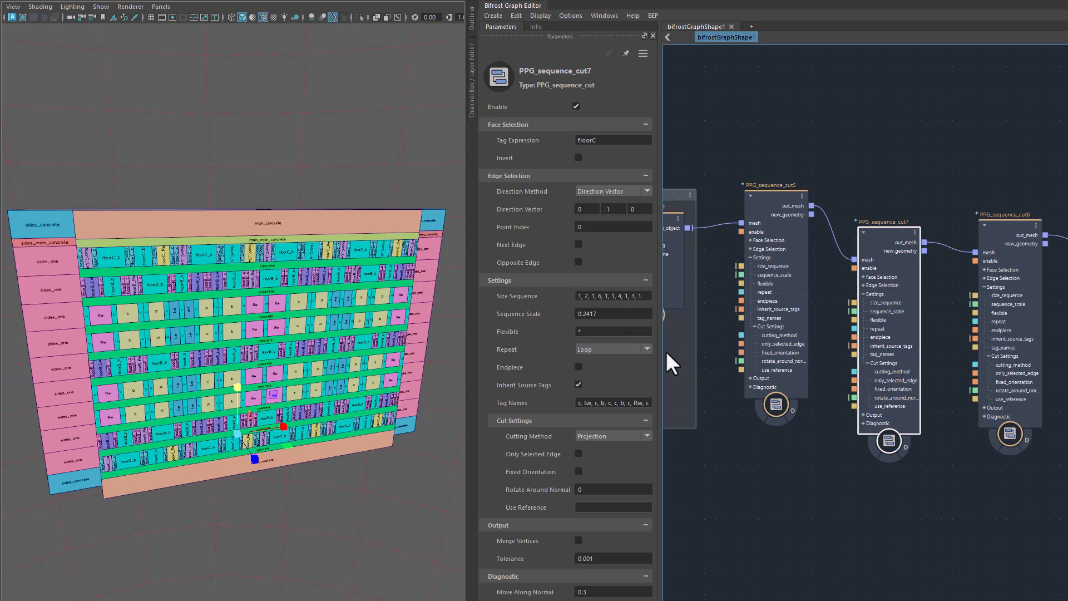
{"action": "left_click", "coordinate": [615, 315]}
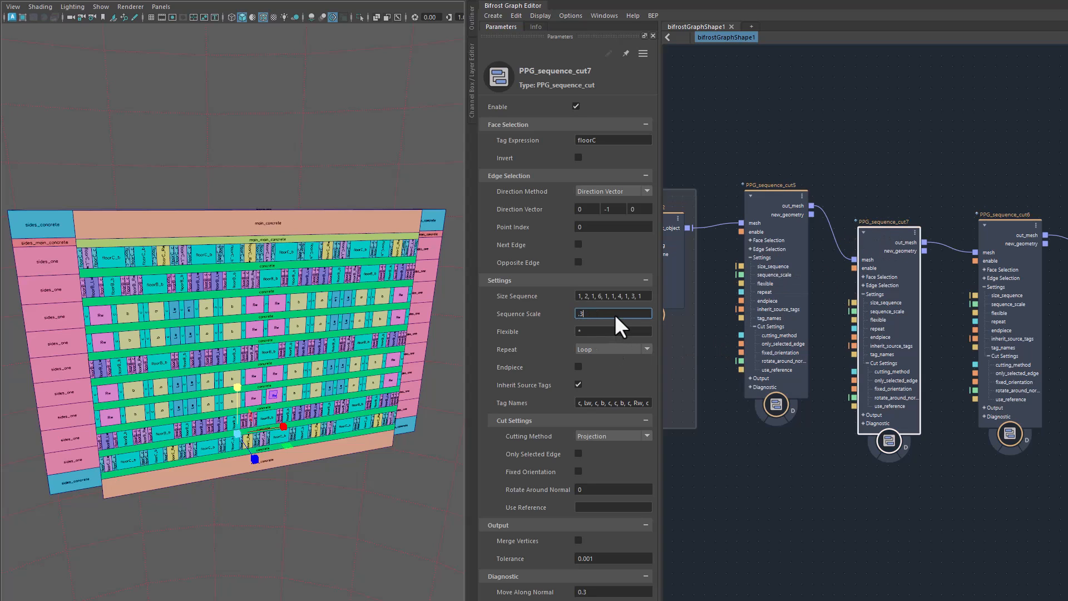
{"action": "key", "text": "Return"}
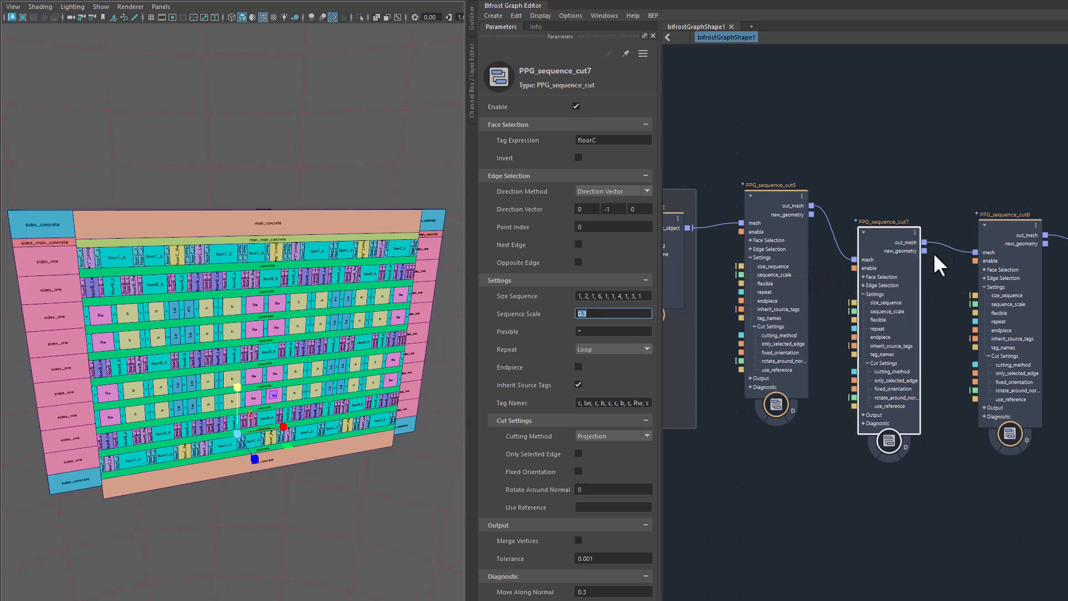
Set the Sequence Scale to 0.3 on PPG_sequence_cut6 for floorB and on PPG_sequence_cut8 for floorD.
{"action": "left_click", "coordinate": [1014, 223]}
{"action": "left_click", "coordinate": [602, 313]}
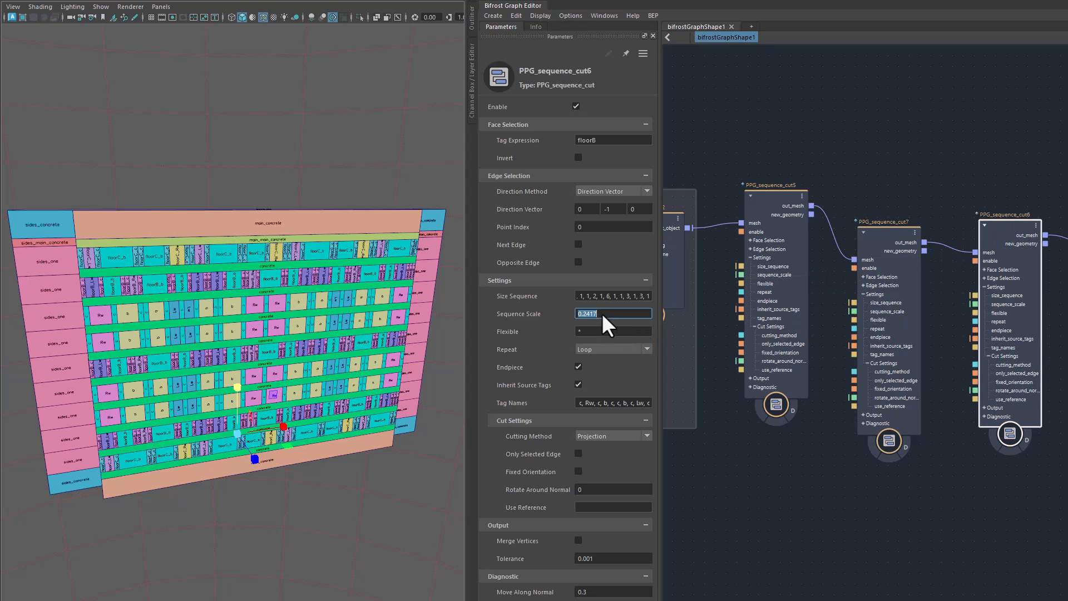
{"action": "key", "text": "Return"}
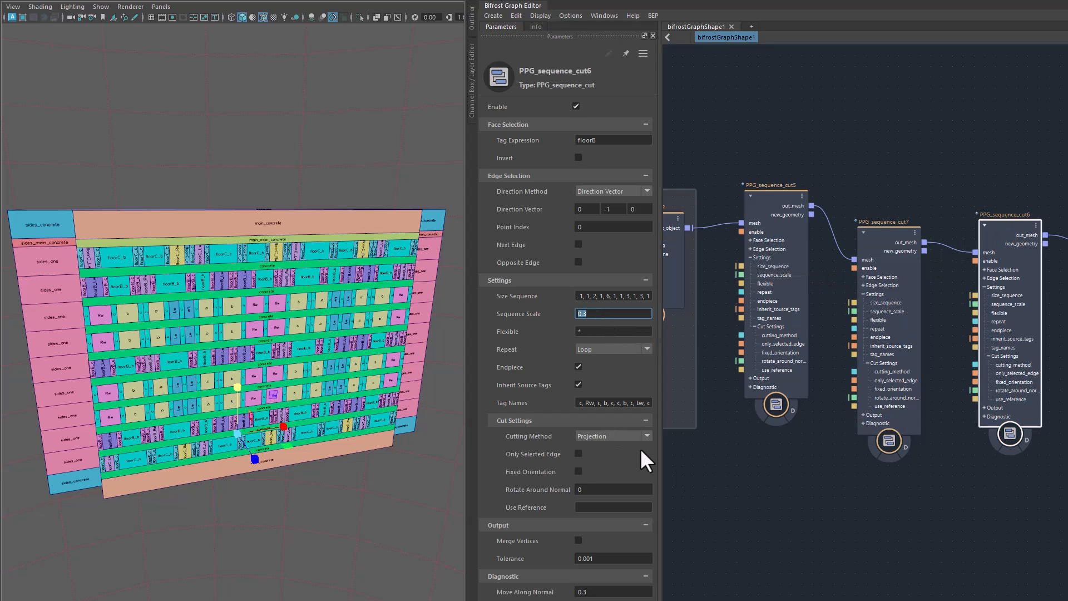
{"action": "middle_click_drag", "start_coordinate": [977, 512], "coordinate": [769, 523]}
{"action": "left_click", "coordinate": [929, 232]}
{"action": "left_click", "coordinate": [609, 312]}
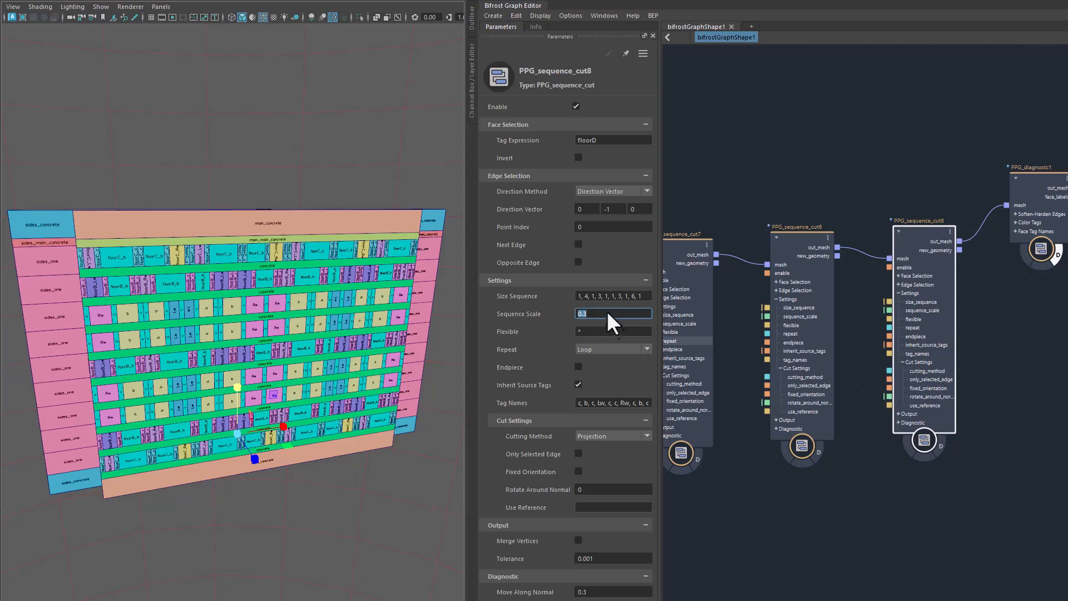
Turn off Inherit Source Tags on PPG_sequence_cut6 and PPG_sequence_cut7 so the floorB and floorC panels carry only their own tags.
{"action": "left_click_drag", "start_coordinate": [276, 490], "coordinate": [231, 486], "text": "alt"}
{"action": "right_click_drag", "start_coordinate": [232, 485], "coordinate": [335, 497], "text": "alt"}
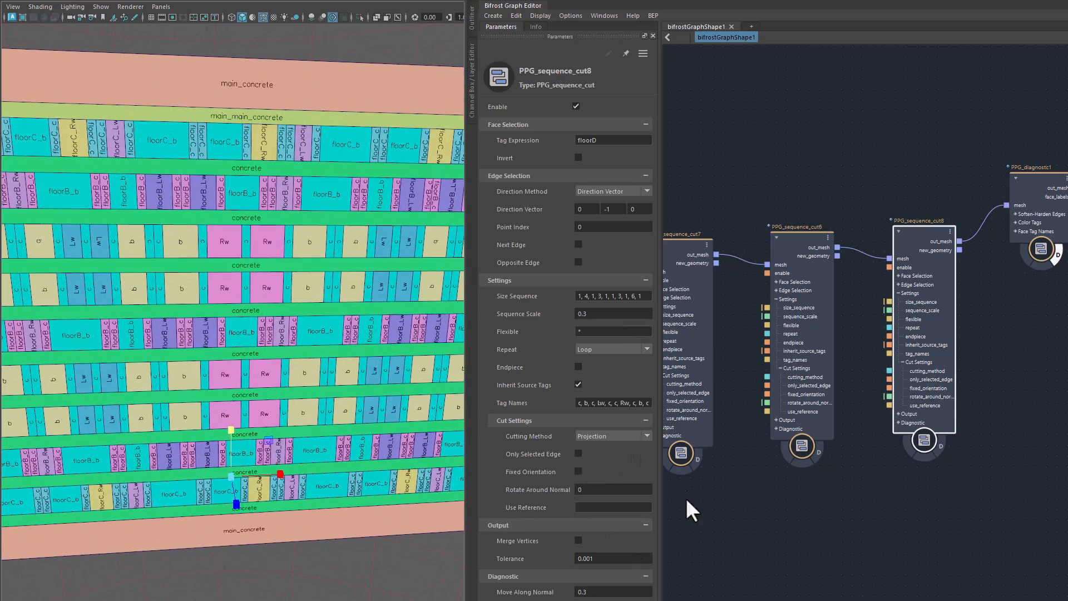
{"action": "left_click", "coordinate": [811, 236]}
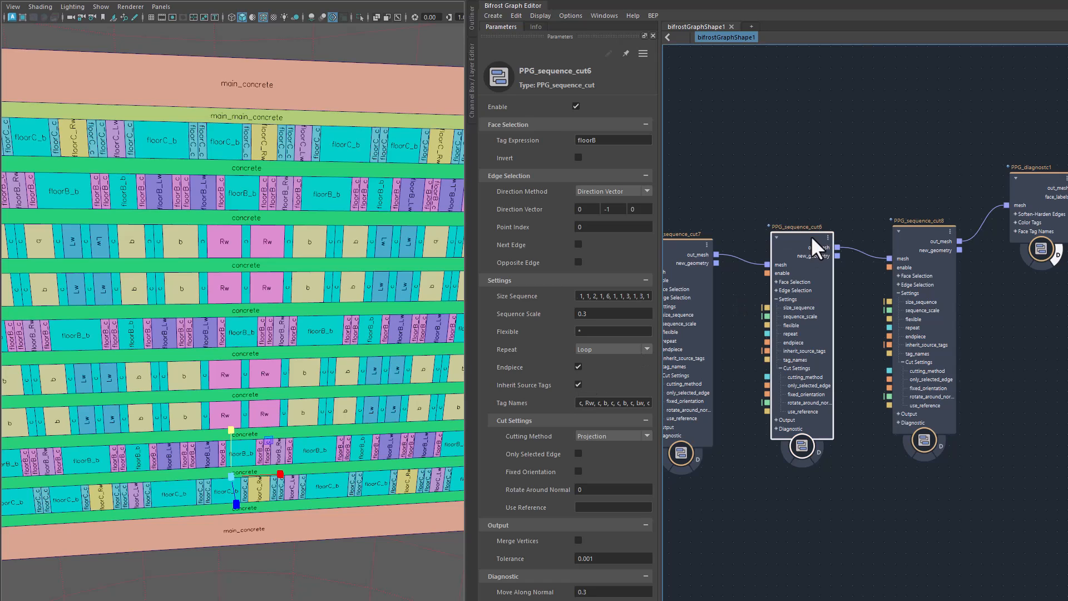
{"action": "left_click", "coordinate": [689, 242]}
{"action": "left_click", "coordinate": [579, 384]}
Inspect the panel divisions and tag labels across all floors of the facade, including its far edge, from several angles.
{"action": "middle_click_drag", "start_coordinate": [760, 550], "coordinate": [935, 536]}
{"action": "left_click_drag", "start_coordinate": [351, 565], "coordinate": [368, 565], "text": "alt"}
{"action": "right_click_drag", "start_coordinate": [368, 566], "coordinate": [314, 562], "text": "alt"}
{"action": "left_click_drag", "start_coordinate": [314, 562], "coordinate": [256, 505], "text": "alt"}
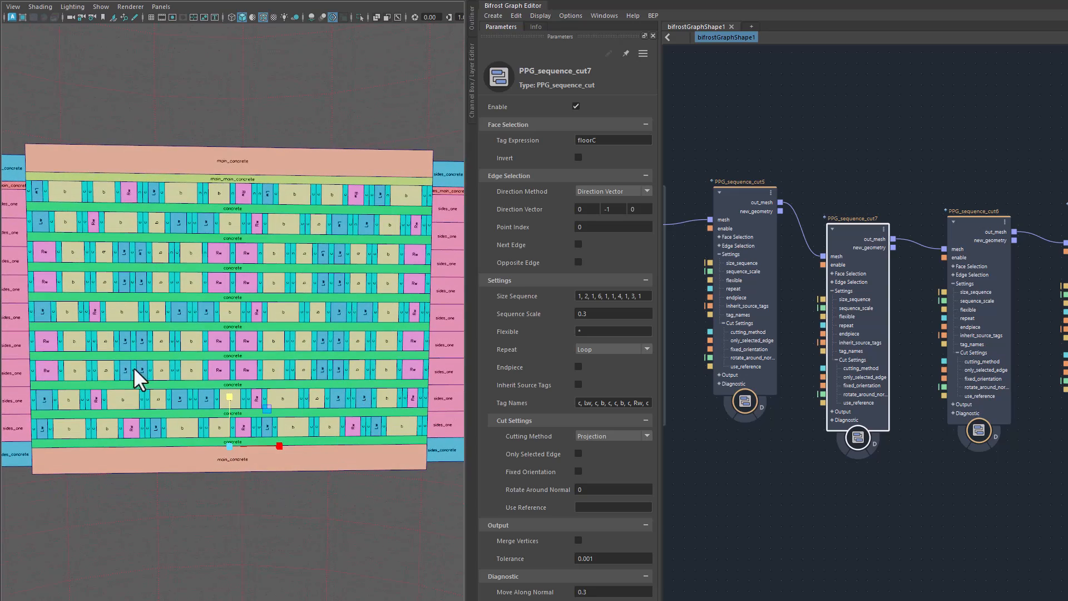
{"action": "left_click_drag", "start_coordinate": [295, 579], "coordinate": [351, 596], "text": "alt"}
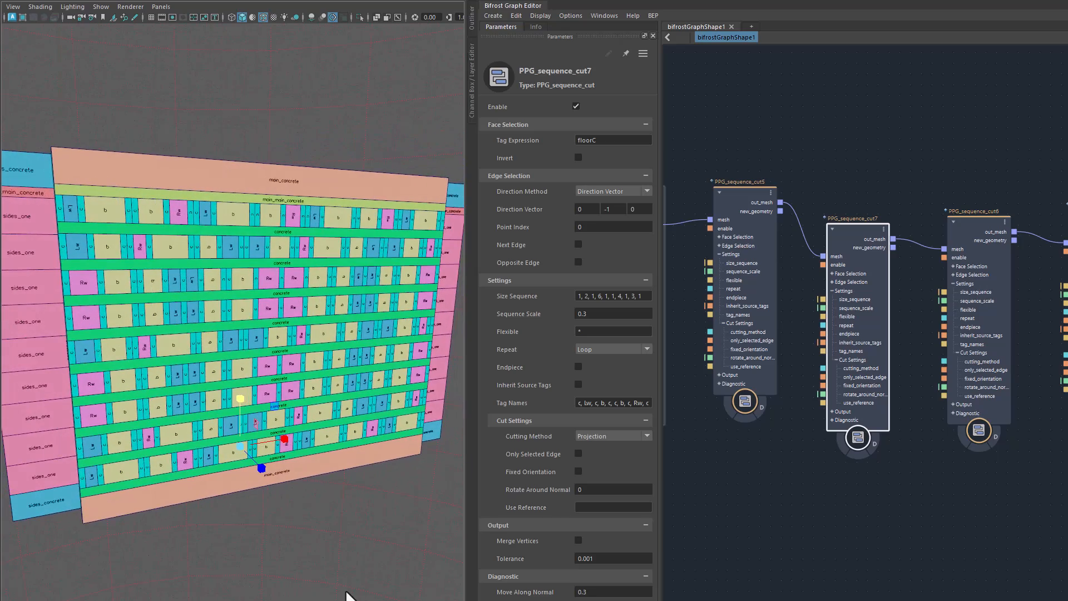
{"action": "left_click_drag", "start_coordinate": [364, 557], "coordinate": [263, 541], "text": "alt"}
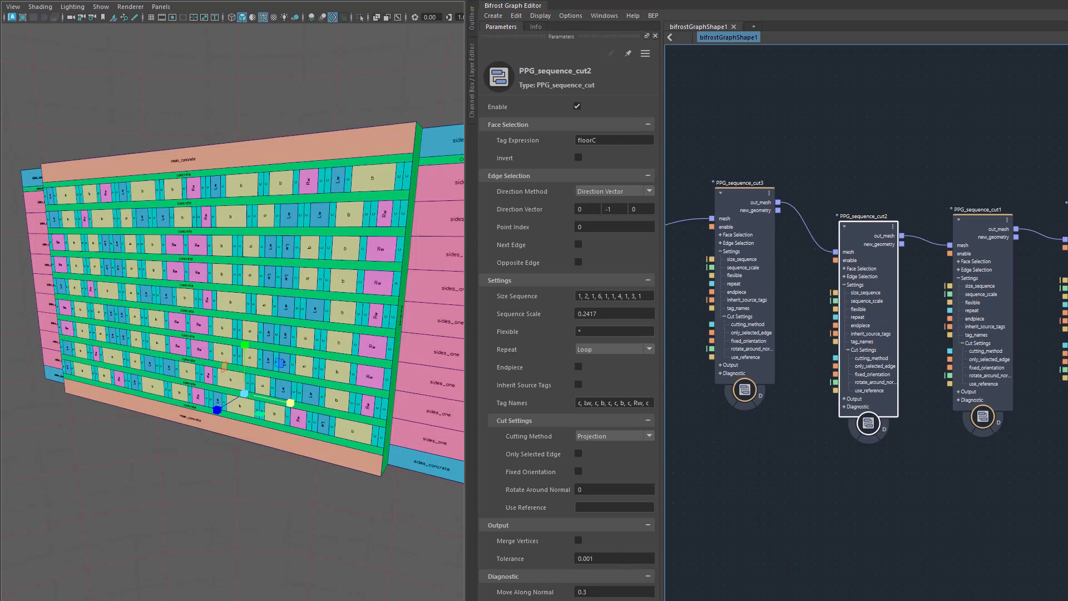
{"action": "right_click_drag", "start_coordinate": [178, 453], "coordinate": [313, 459], "text": "alt"}
{"action": "left_click_drag", "start_coordinate": [312, 458], "coordinate": [126, 172], "text": "alt"}
{"action": "left_click_drag", "start_coordinate": [164, 235], "coordinate": [195, 289], "text": "alt"}
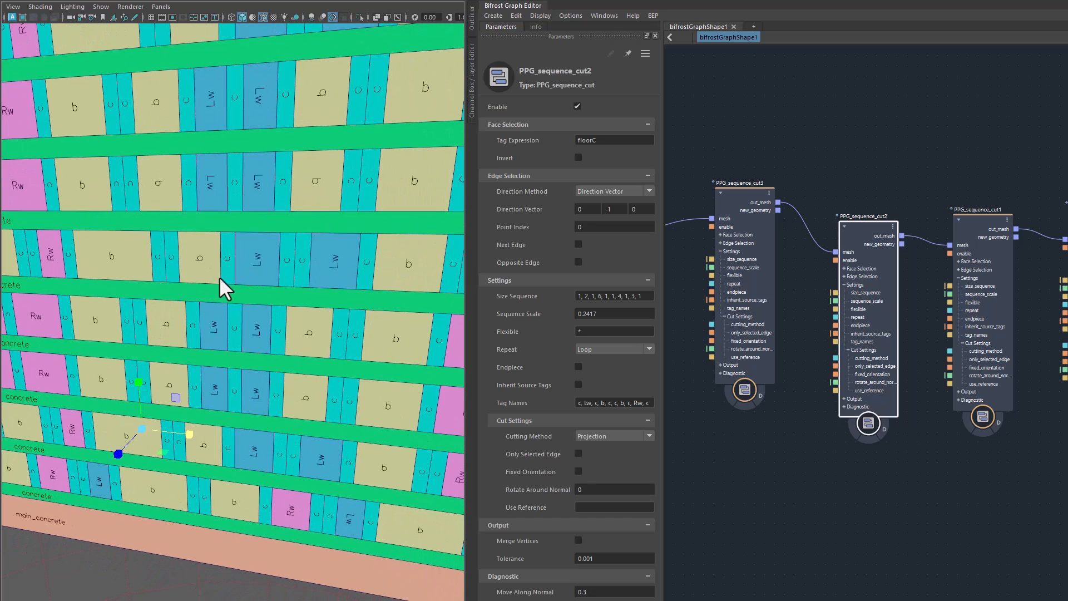
{"action": "left_click_drag", "start_coordinate": [322, 345], "coordinate": [242, 233], "text": "alt"}
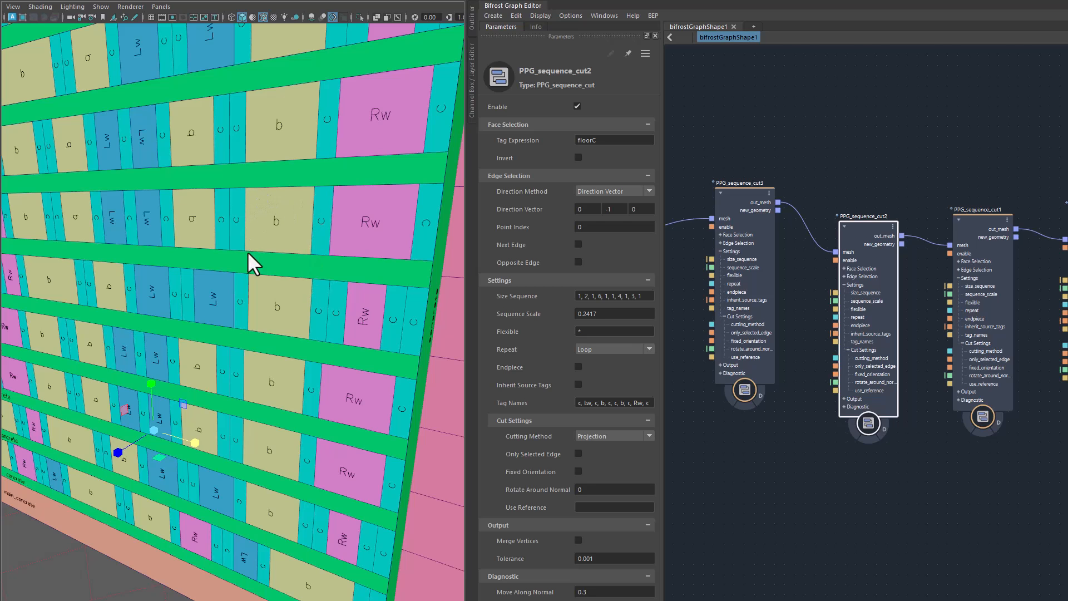
{"action": "left_click_drag", "start_coordinate": [315, 278], "coordinate": [272, 214], "text": "alt"}
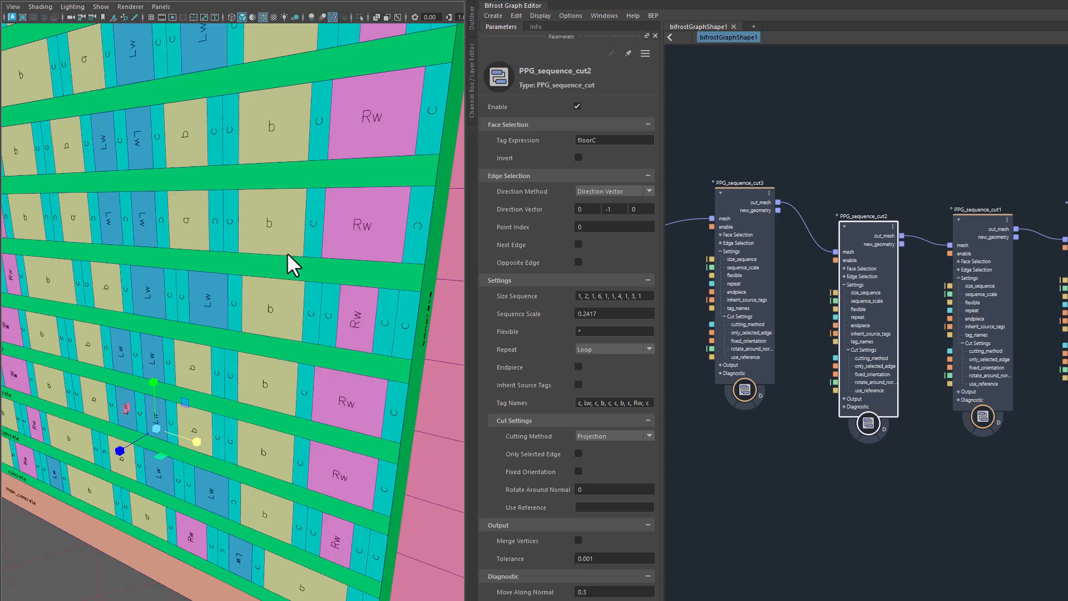
{"action": "left_click_drag", "start_coordinate": [340, 307], "coordinate": [339, 332], "text": "alt"}
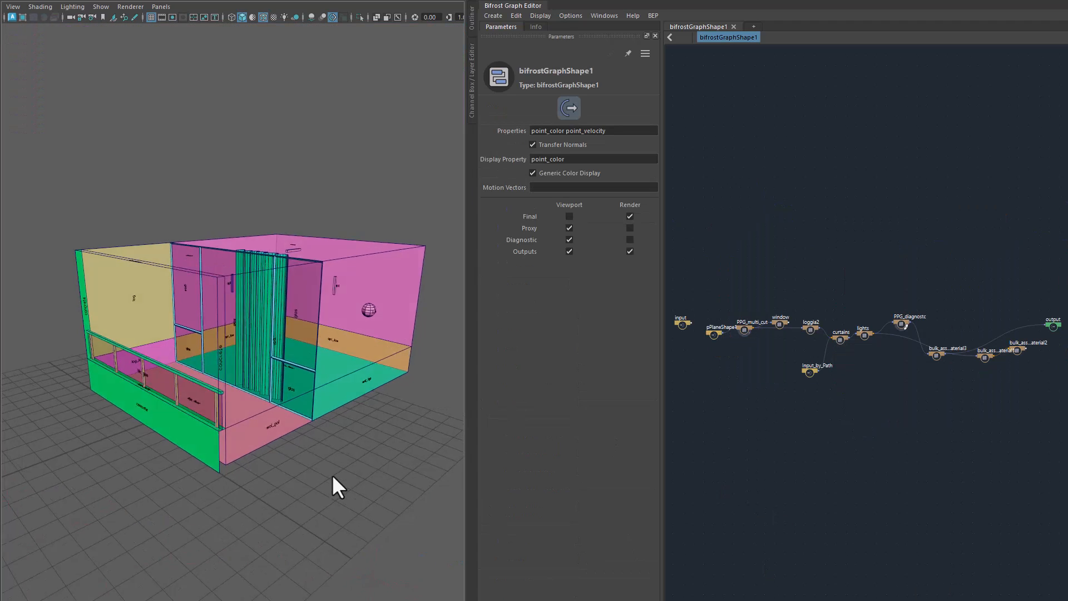
Examine the finished apartment module, including its loggia, railing, window, curtains and lights, from several angles.
{"action": "left_click_drag", "start_coordinate": [332, 475], "coordinate": [305, 325], "text": "alt"}
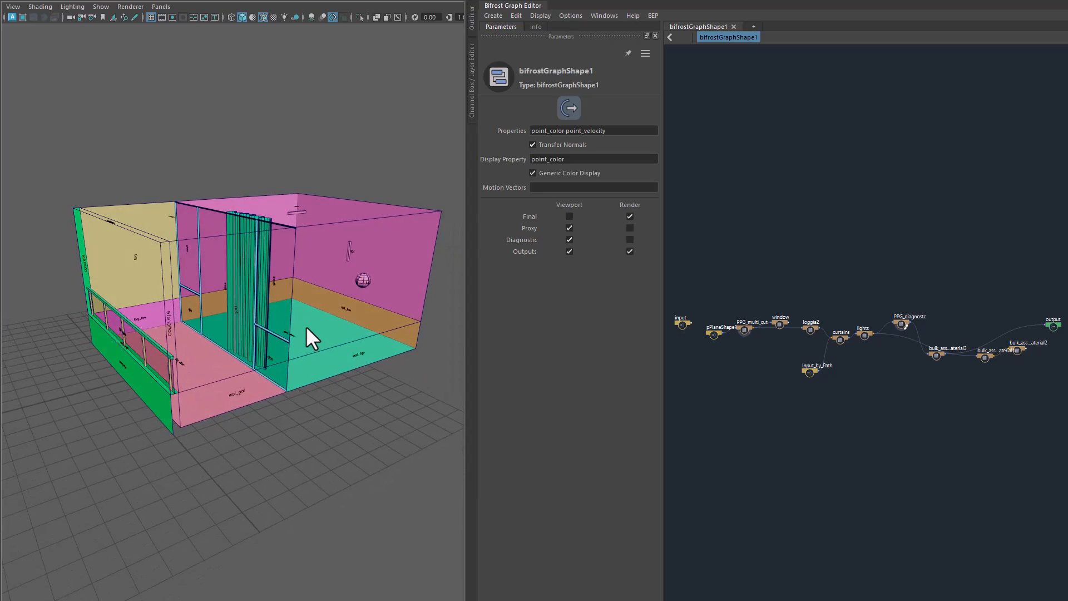
{"action": "right_click_drag", "start_coordinate": [205, 356], "coordinate": [312, 369], "text": "alt"}
{"action": "left_click_drag", "start_coordinate": [312, 370], "coordinate": [196, 361], "text": "alt"}
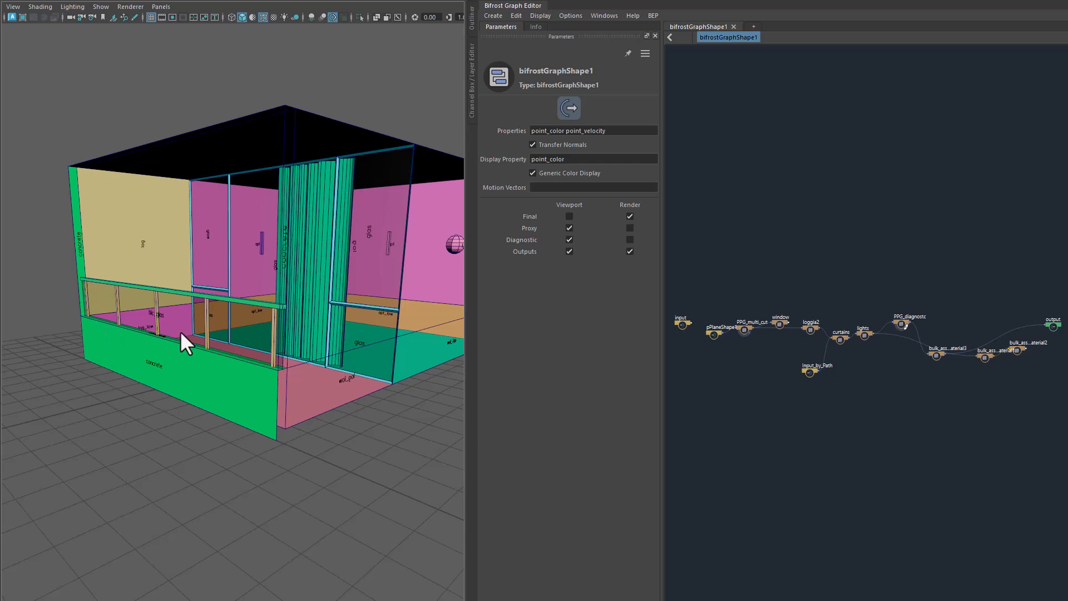
{"action": "left_click_drag", "start_coordinate": [305, 321], "coordinate": [184, 299], "text": "alt"}
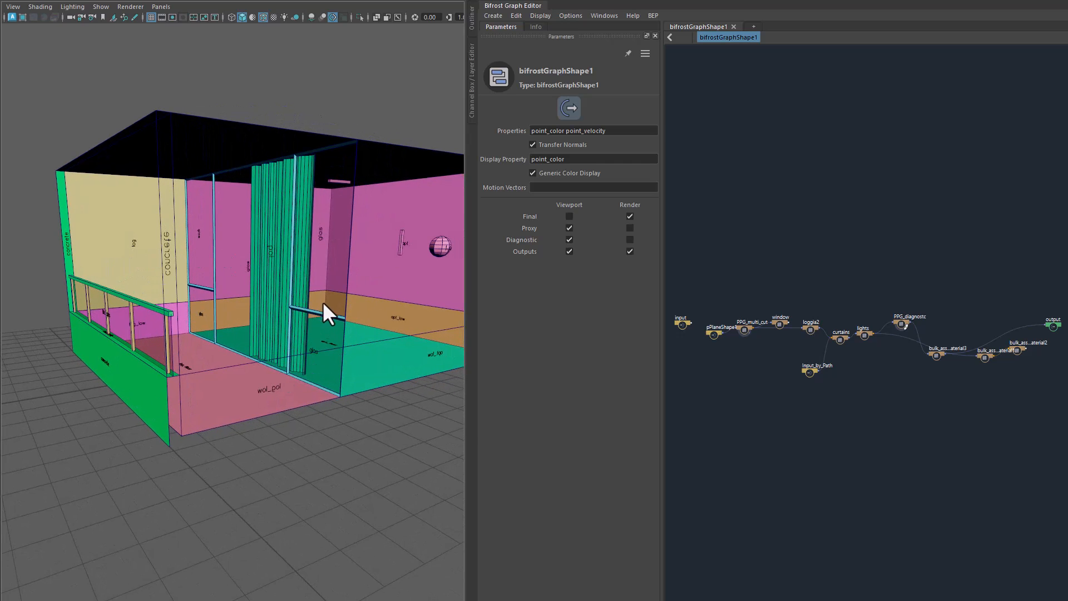
{"action": "left_click_drag", "start_coordinate": [339, 400], "coordinate": [259, 398], "text": "alt"}
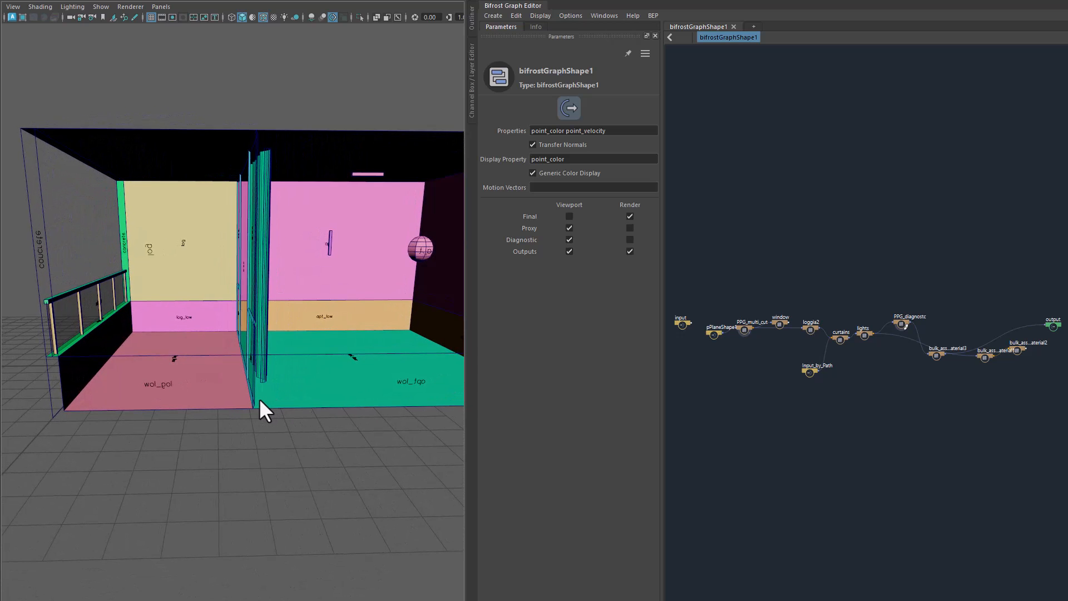
{"action": "left_click_drag", "start_coordinate": [128, 196], "coordinate": [132, 196], "text": "alt"}
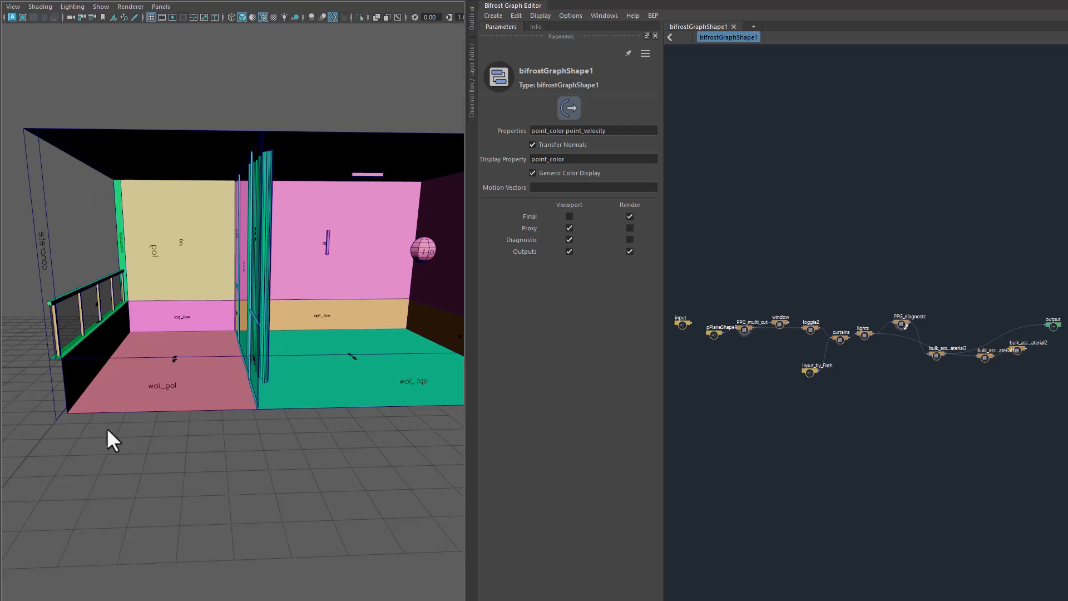
{"action": "left_click_drag", "start_coordinate": [115, 437], "coordinate": [254, 443], "text": "alt"}
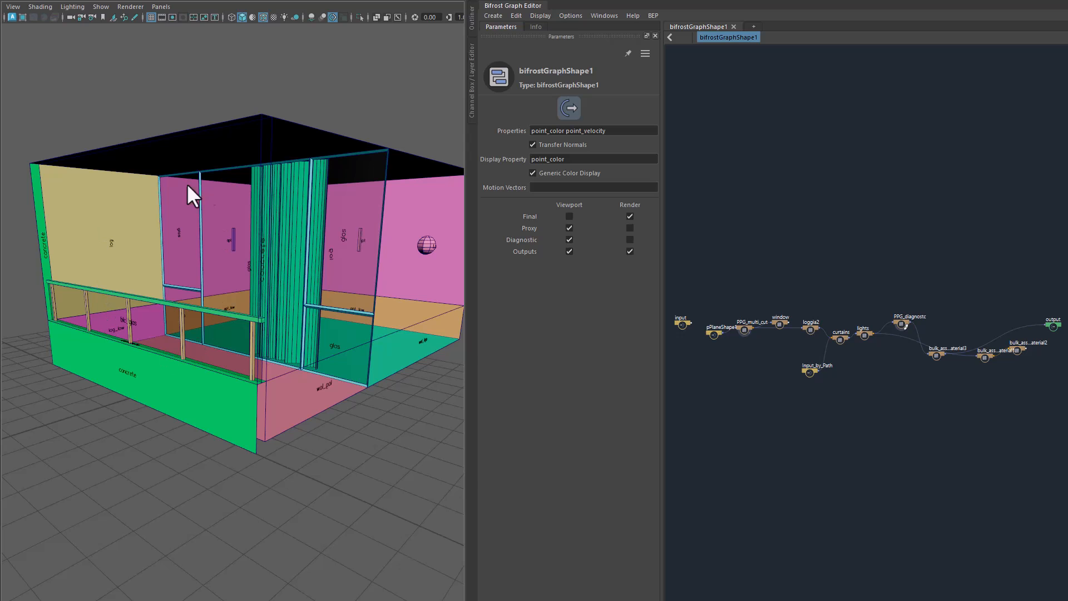
{"action": "left_click_drag", "start_coordinate": [290, 423], "coordinate": [195, 415], "text": "alt"}
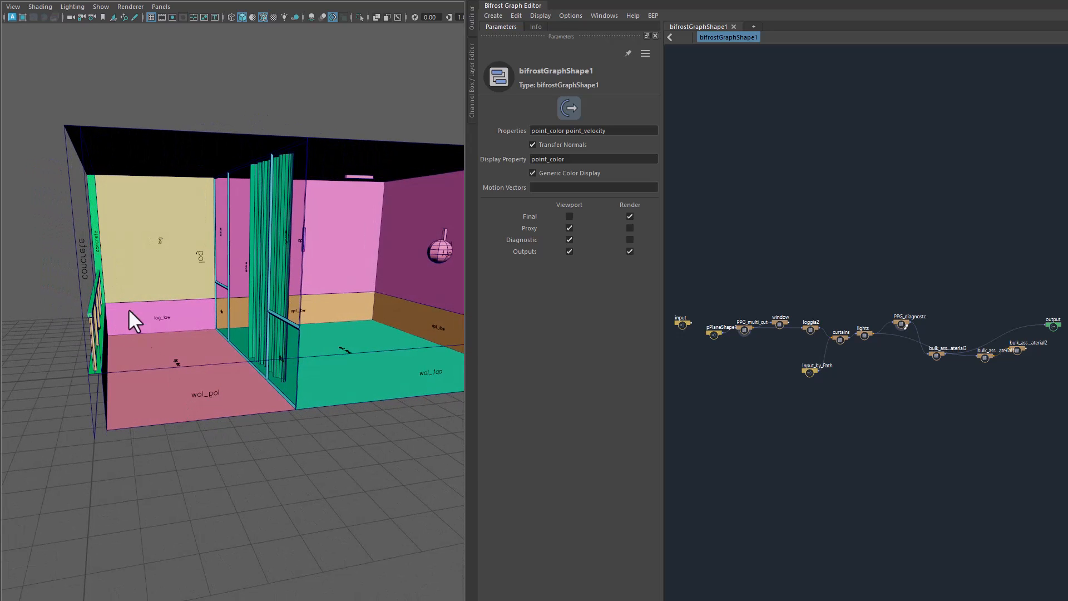
{"action": "left_click_drag", "start_coordinate": [249, 456], "coordinate": [165, 329], "text": "alt"}
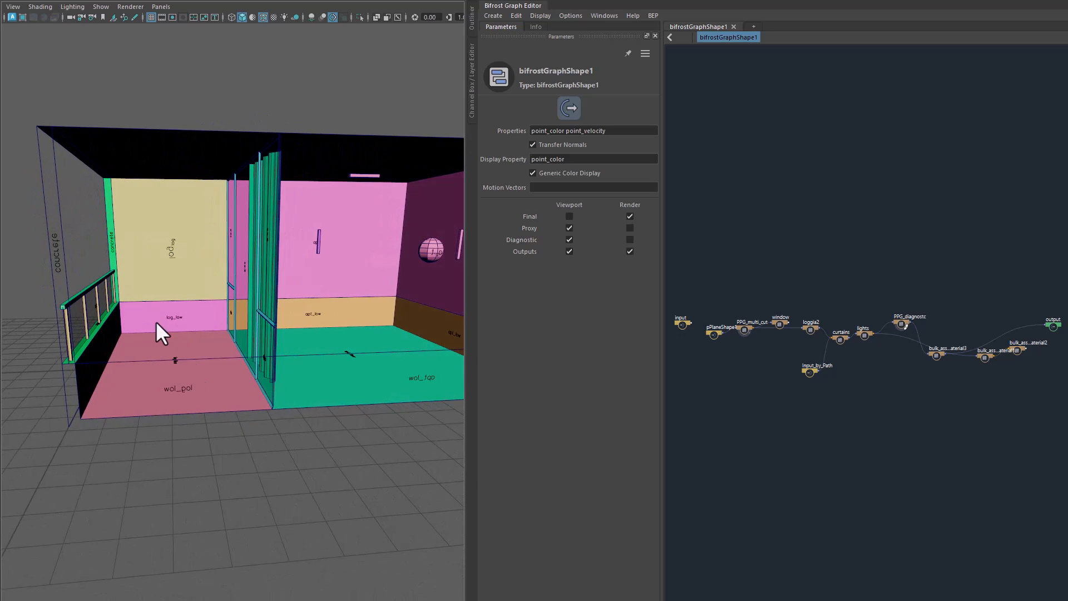
{"action": "left_click_drag", "start_coordinate": [417, 389], "coordinate": [351, 339], "text": "alt"}
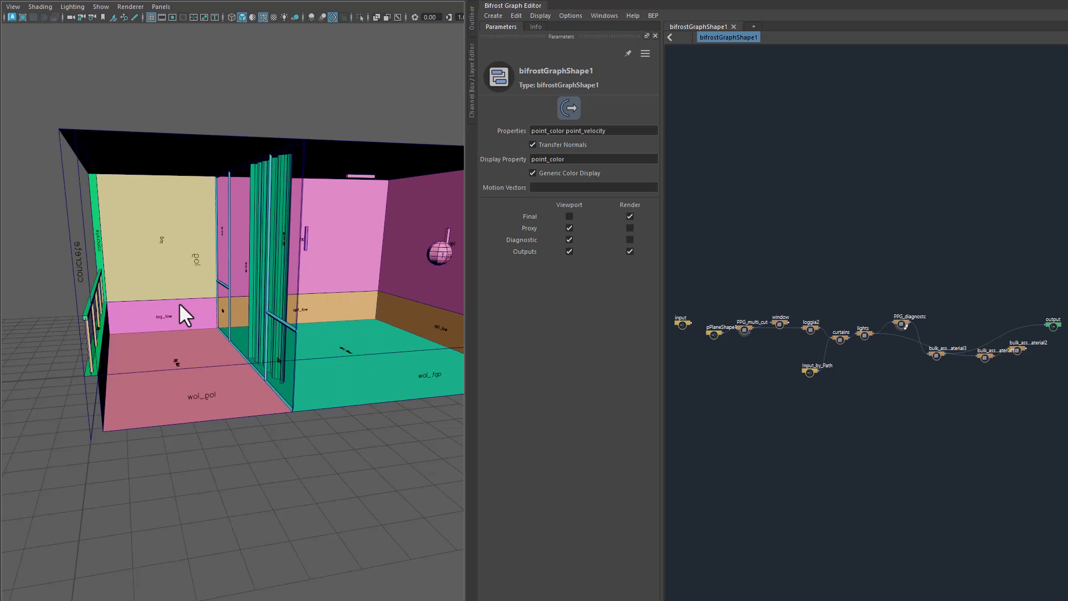
{"action": "left_click_drag", "start_coordinate": [179, 368], "coordinate": [270, 436], "text": "alt"}
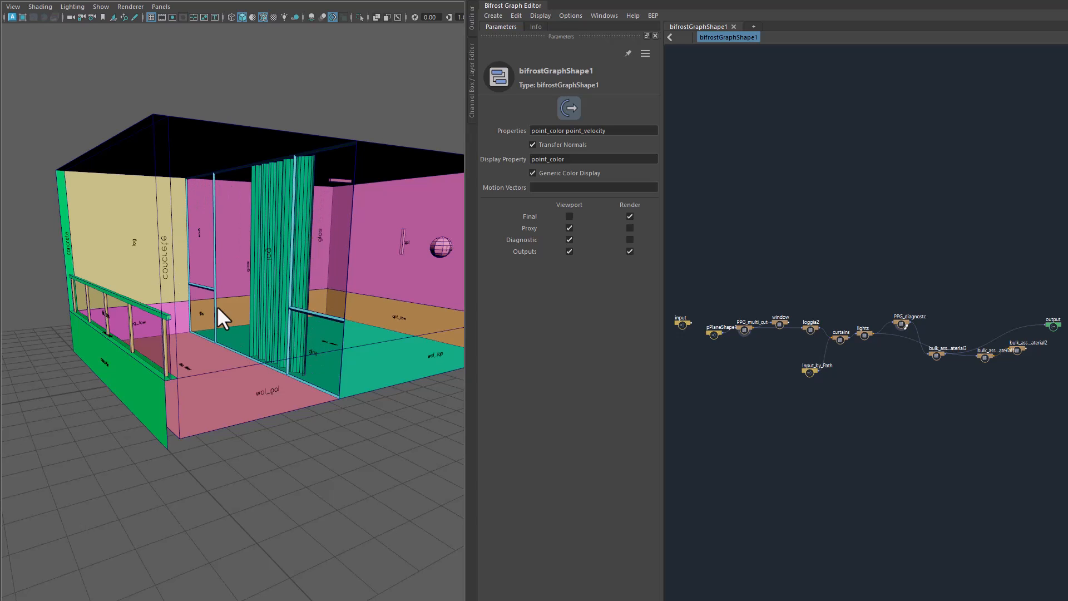
{"action": "left_click_drag", "start_coordinate": [324, 443], "coordinate": [386, 419], "text": "alt"}
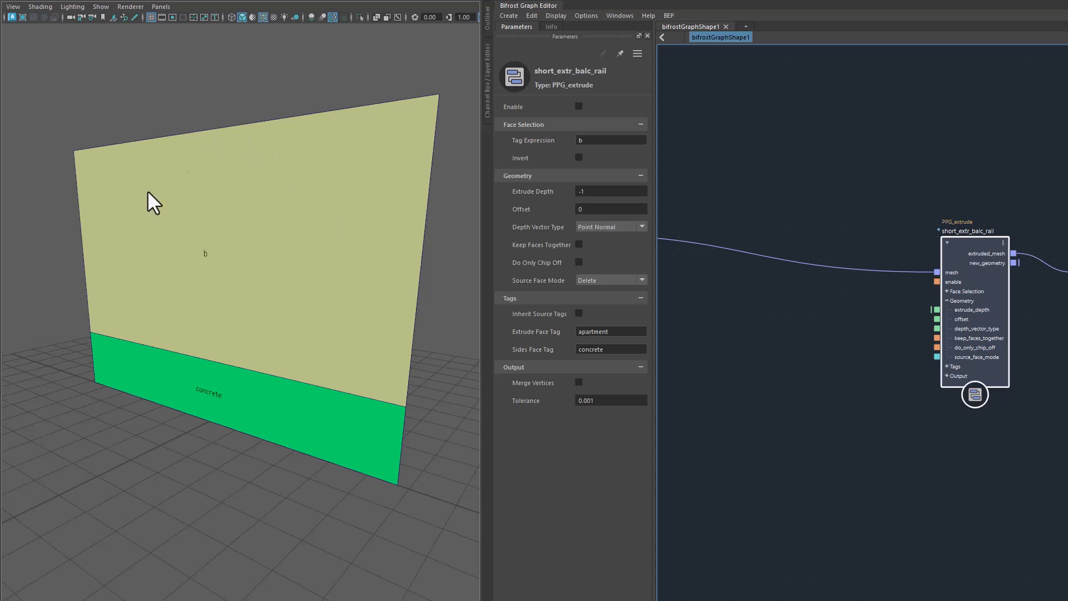
Inspect the flat panel tagged b and the concrete strip below it from the front and the side.
{"action": "mouse_move", "coordinate": [186, 314]}
{"action": "left_mouse_down", "text": "alt"}
{"action": "mouse_move", "coordinate": [217, 316]}
{"action": "mouse_move", "coordinate": [188, 315]}
{"action": "left_mouse_up", "text": "alt"}
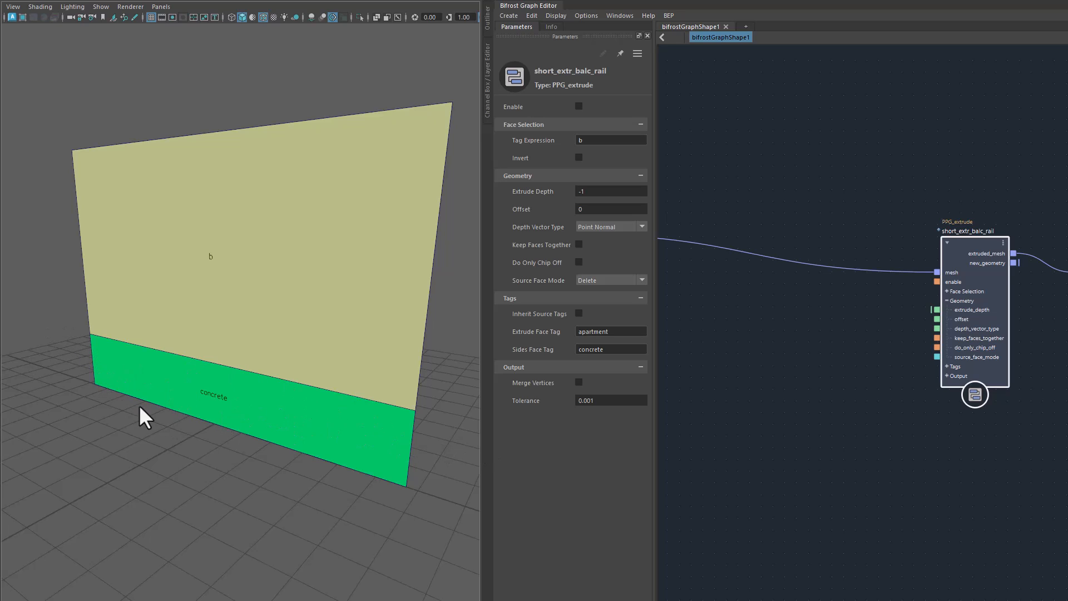
{"action": "left_click_drag", "start_coordinate": [242, 469], "coordinate": [225, 447], "text": "alt"}
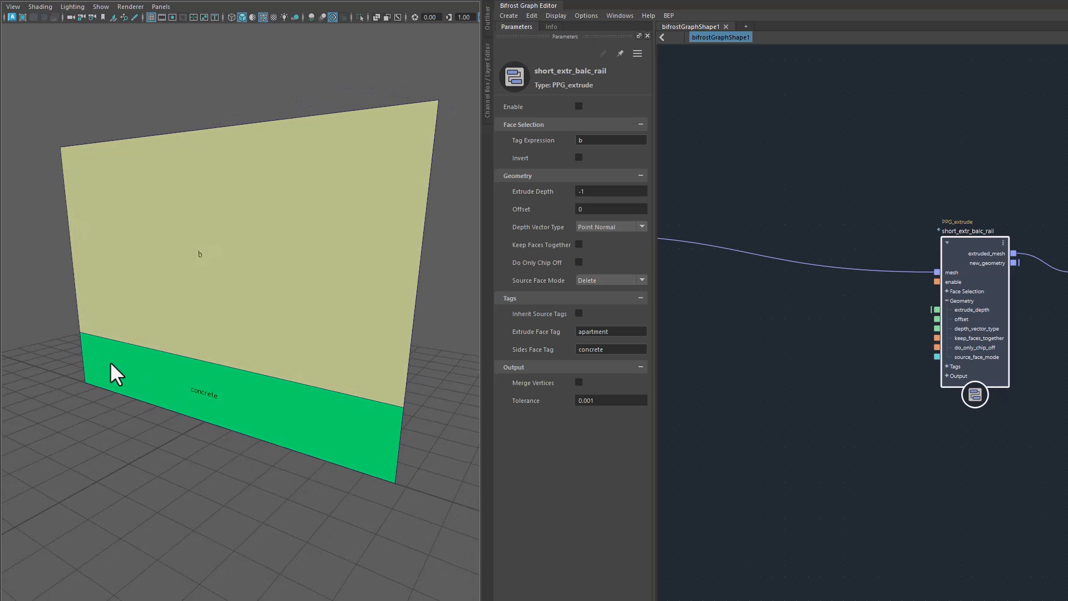
{"action": "left_click_drag", "start_coordinate": [401, 417], "coordinate": [178, 405], "text": "alt"}
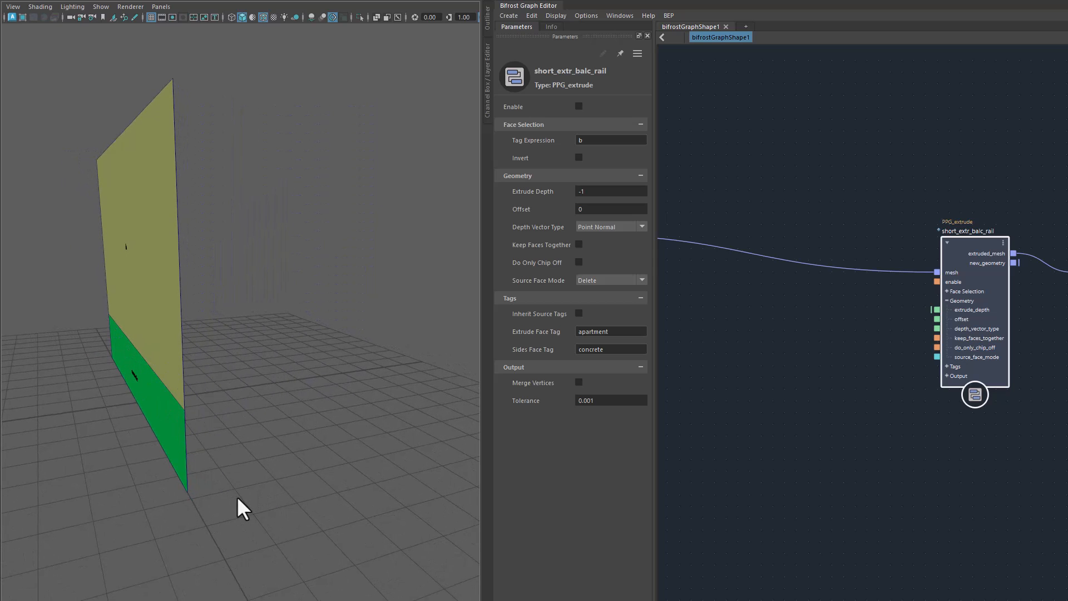
Enable the short_extr_balc_rail extrusion for the panel tagged b.
{"action": "left_click_drag", "start_coordinate": [255, 393], "coordinate": [236, 426], "text": "alt"}
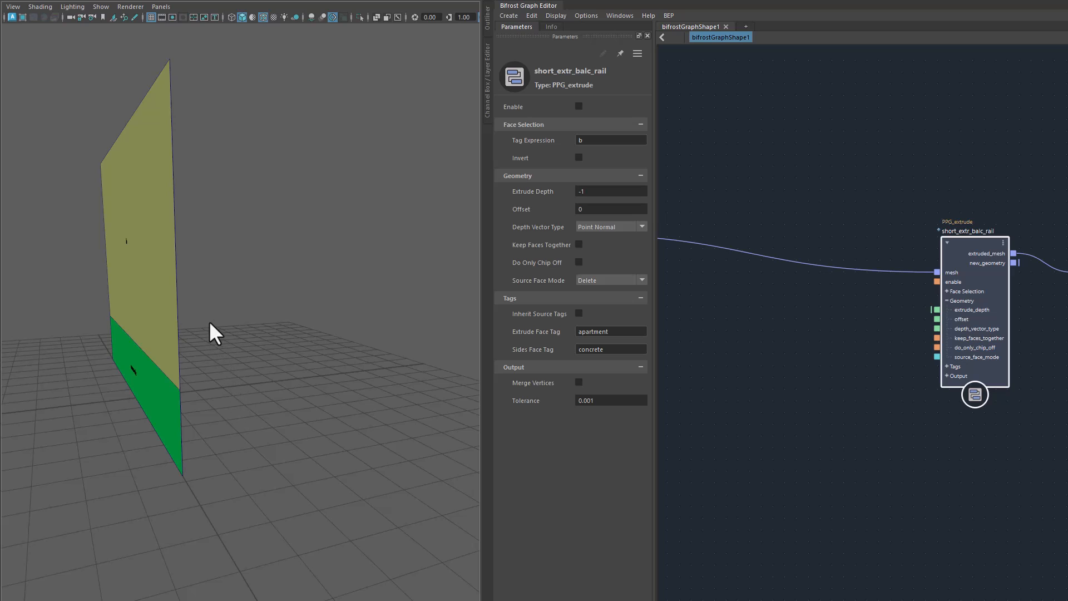
{"action": "left_click_drag", "start_coordinate": [130, 467], "coordinate": [215, 474], "text": "alt"}
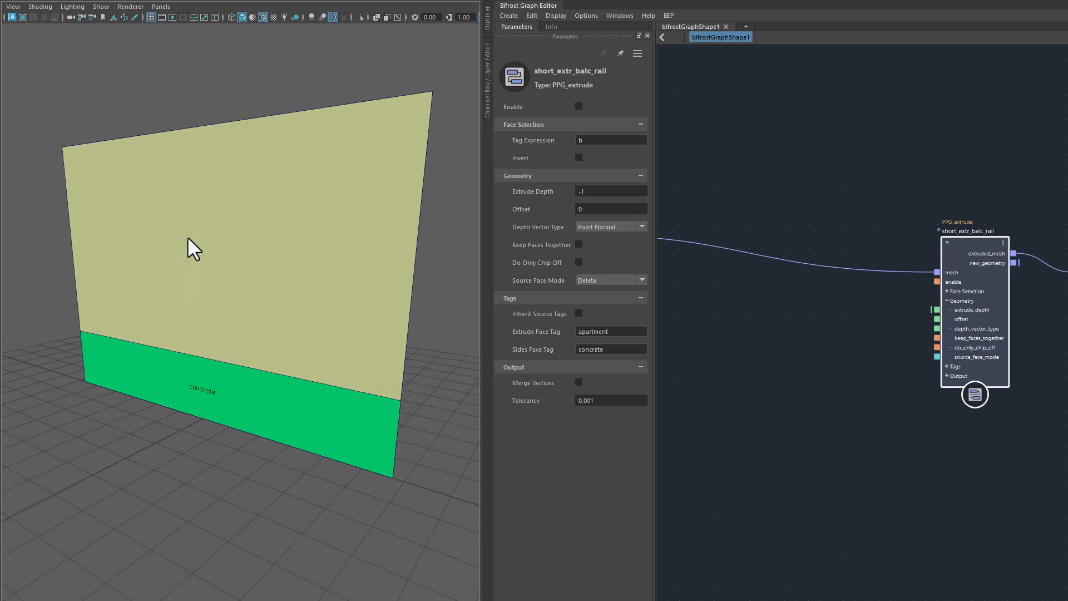
{"action": "left_click_drag", "start_coordinate": [973, 242], "coordinate": [942, 236]}
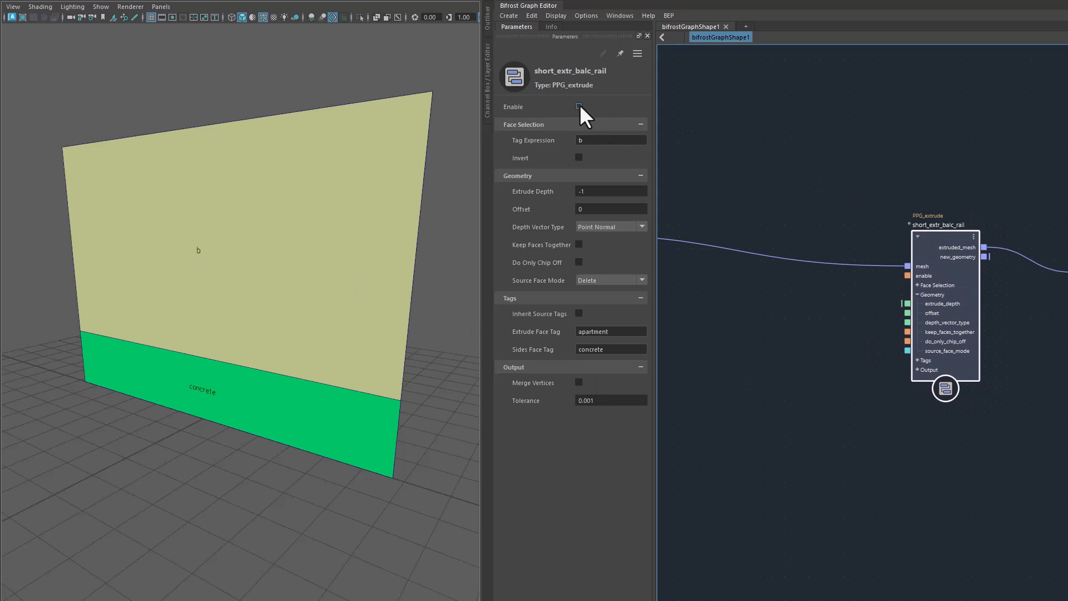
{"action": "left_click", "coordinate": [596, 142]}
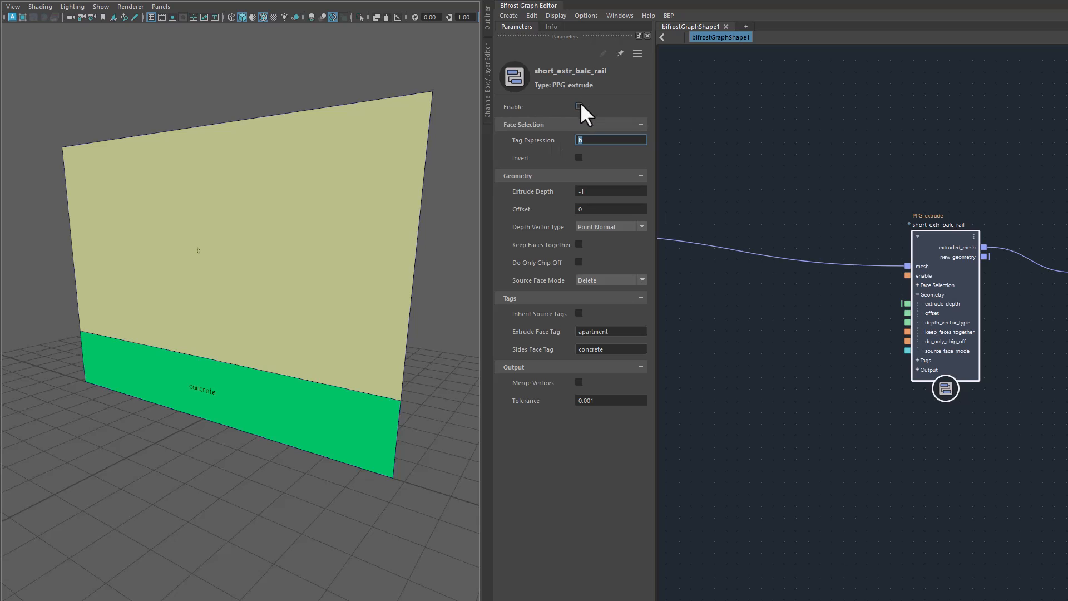
{"action": "left_click", "coordinate": [579, 106]}
{"action": "left_click_drag", "start_coordinate": [418, 473], "coordinate": [386, 472], "text": "alt"}
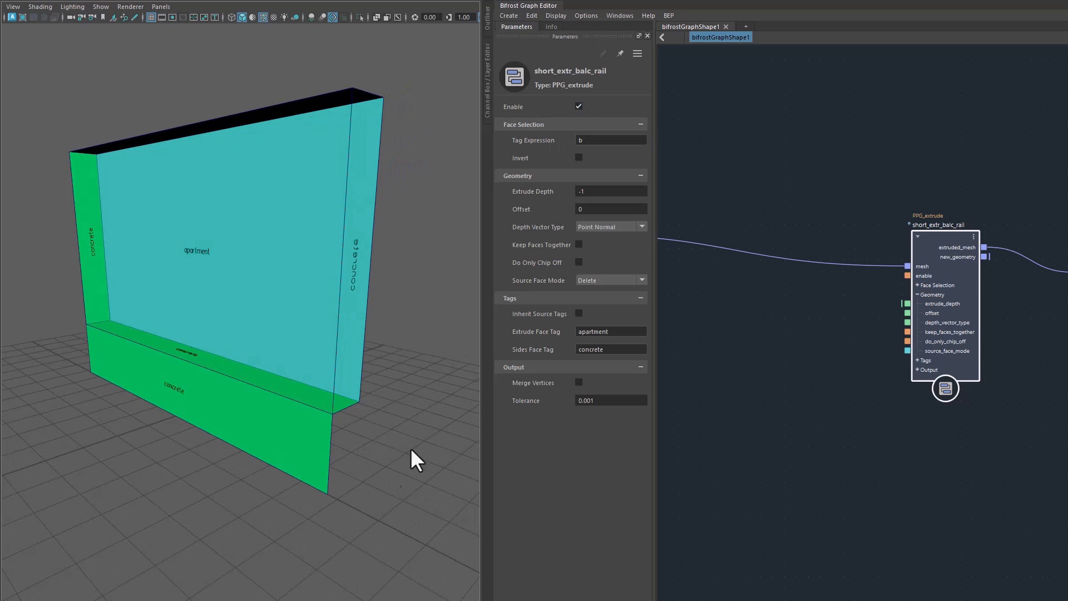
Set the Extrude Depth of short_extr_balc_rail to about -0.3857 so the concrete rail ledge is shallow.
{"action": "left_click_drag", "start_coordinate": [549, 192], "coordinate": [359, 206]}
{"action": "left_click_drag", "start_coordinate": [362, 207], "coordinate": [659, 198]}
{"action": "left_click_drag", "start_coordinate": [331, 421], "coordinate": [186, 380], "text": "alt"}
{"action": "left_click_drag", "start_coordinate": [163, 318], "coordinate": [238, 255], "text": "alt"}
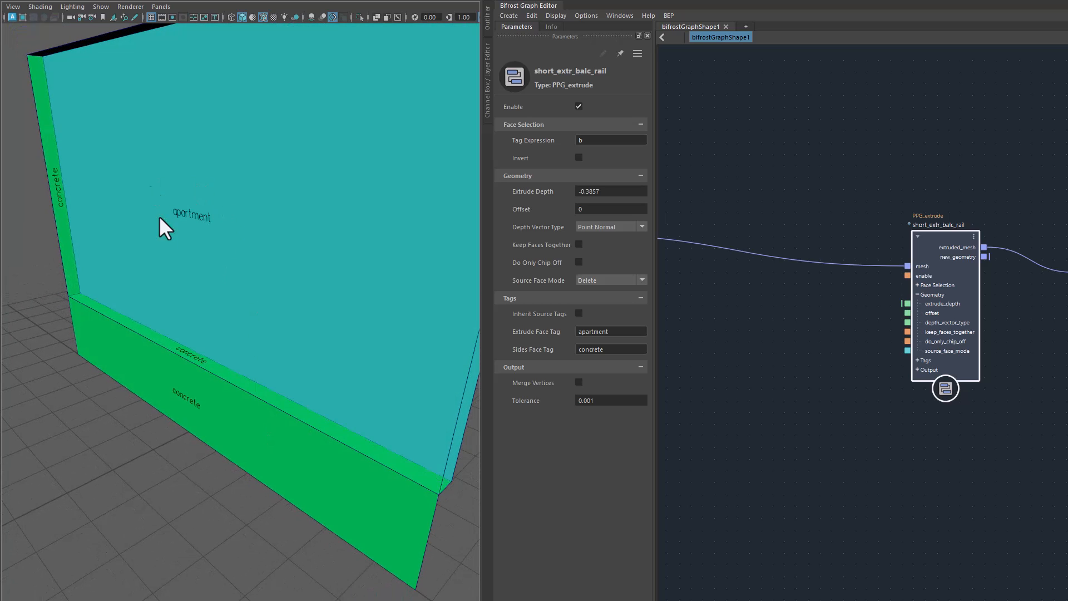
{"action": "middle_click_drag", "start_coordinate": [929, 315], "coordinate": [925, 313], "text": "alt"}
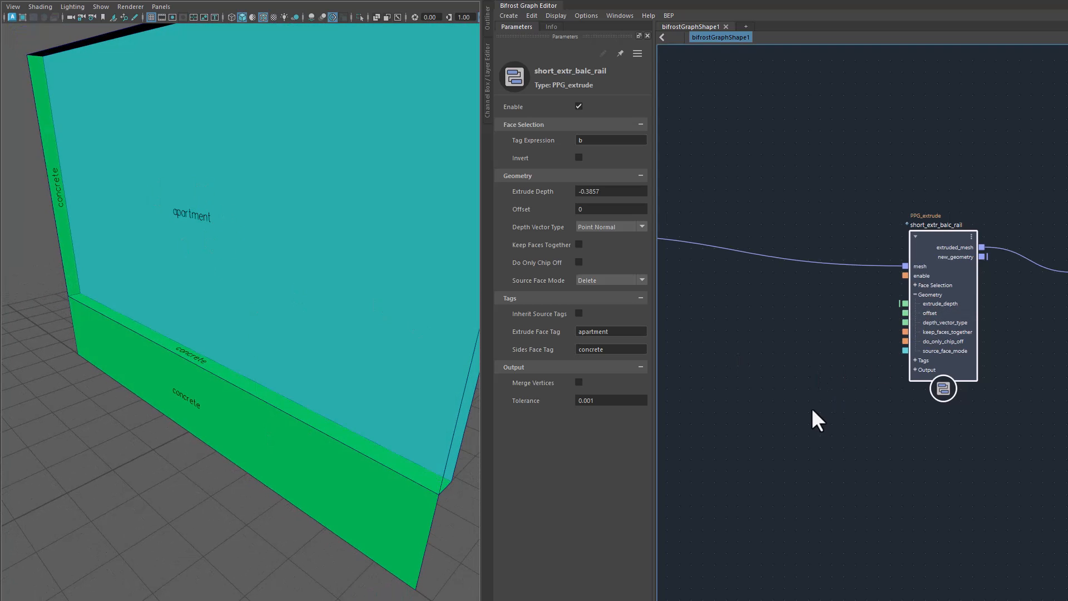
Enable extrude_loggia on the face tagged apartment and set its Extrude Depth to about -5.008.
{"action": "middle_click_drag", "start_coordinate": [1019, 308], "coordinate": [954, 307], "text": "alt"}
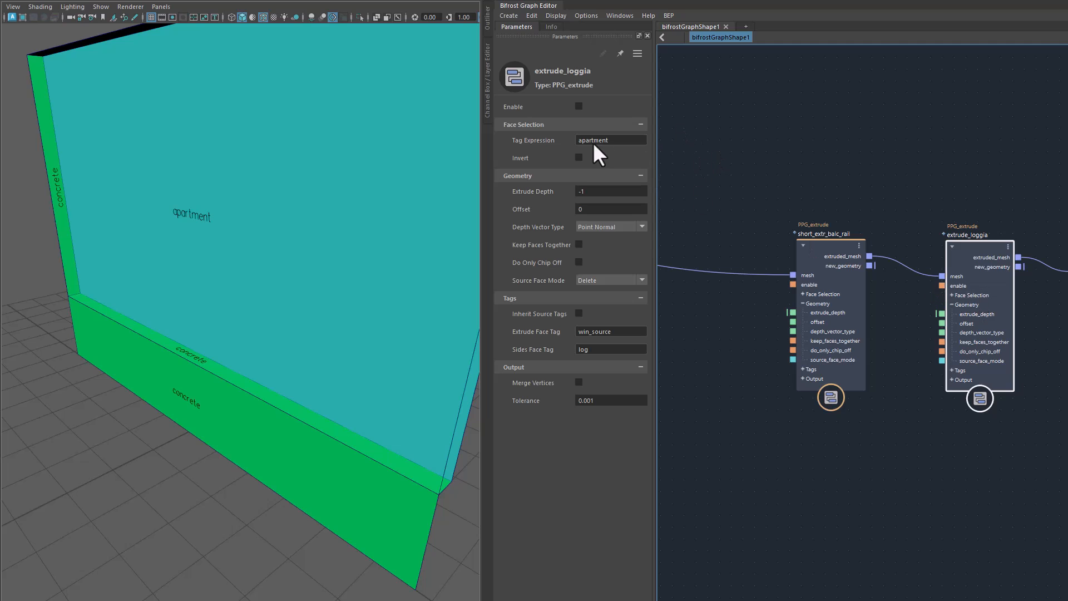
{"action": "left_click_drag", "start_coordinate": [611, 143], "coordinate": [603, 143]}
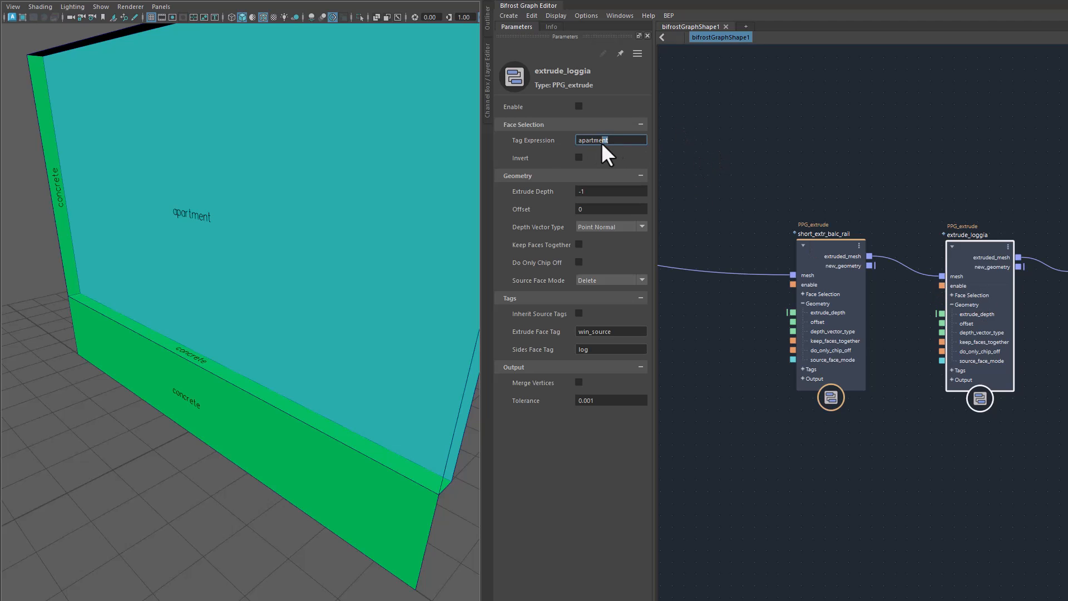
{"action": "scroll", "coordinate": [321, 341], "scroll_direction": "down", "scroll_amount": 8}
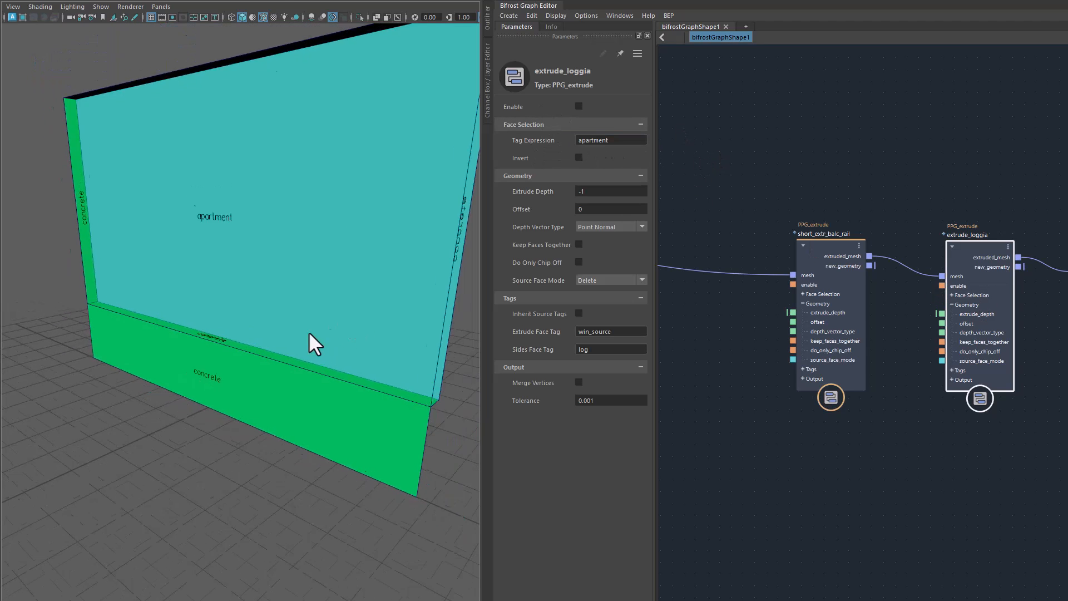
{"action": "left_click", "coordinate": [579, 105]}
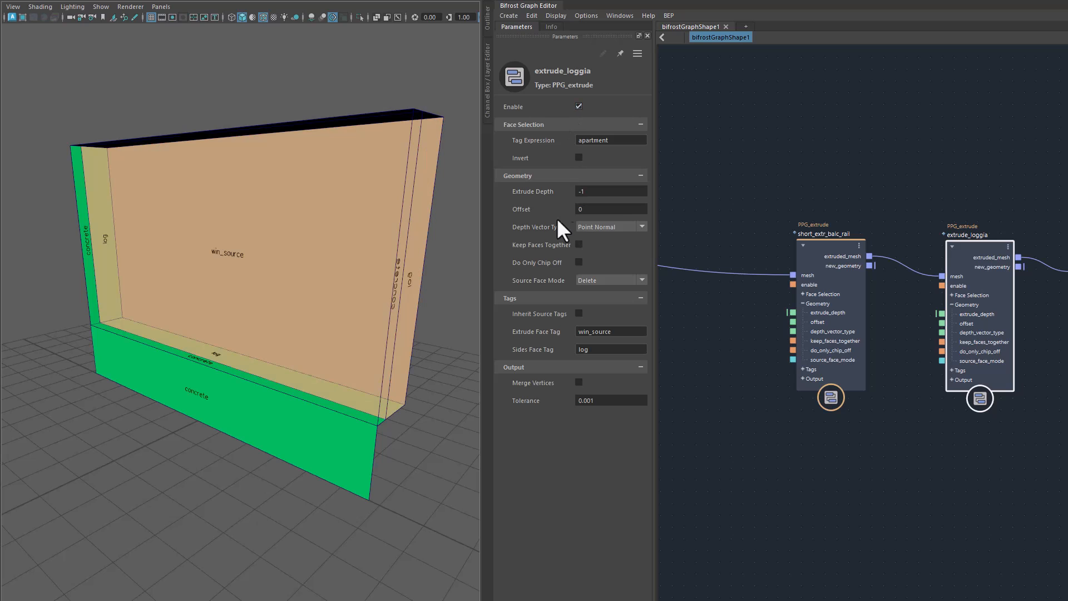
{"action": "left_click_drag", "start_coordinate": [542, 196], "coordinate": [274, 320]}
{"action": "left_click_drag", "start_coordinate": [555, 192], "coordinate": [549, 191]}
{"action": "left_click_drag", "start_coordinate": [289, 317], "coordinate": [177, 265], "text": "alt"}
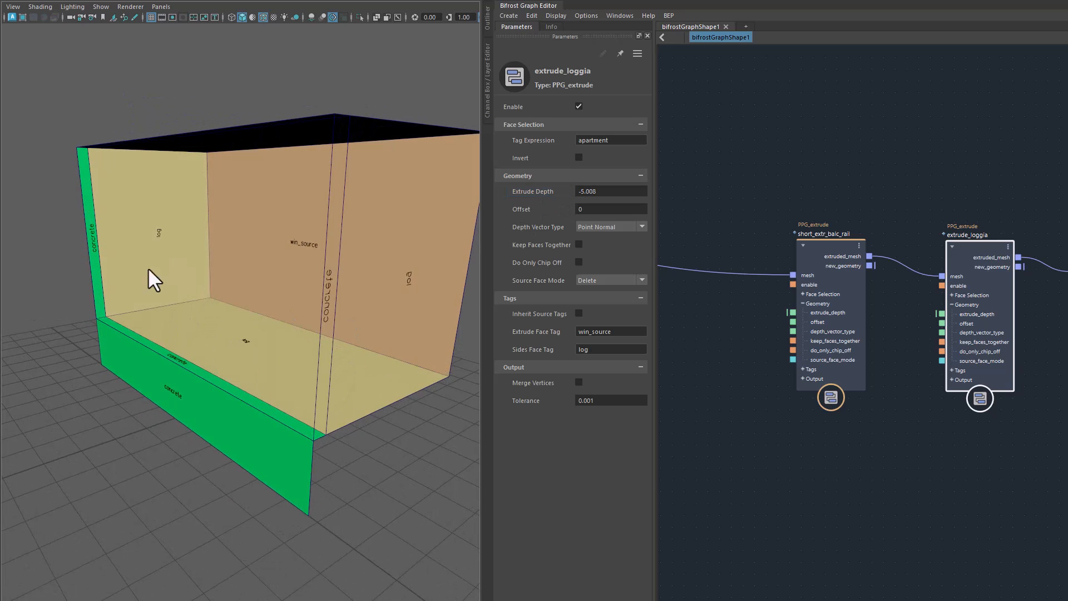
Examine the loggia's log side walls and floor, its win_source back wall and the concrete rail from several angles.
{"action": "left_click_drag", "start_coordinate": [342, 402], "coordinate": [221, 331], "text": "alt"}
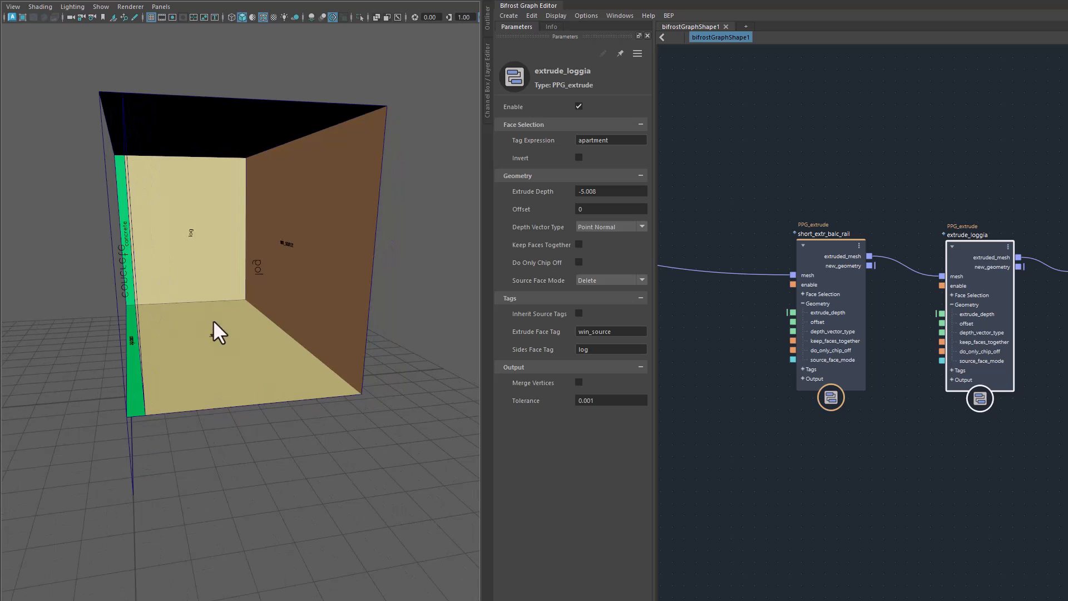
{"action": "left_click_drag", "start_coordinate": [239, 381], "coordinate": [284, 383], "text": "alt"}
{"action": "left_click_drag", "start_coordinate": [288, 250], "coordinate": [336, 286], "text": "alt"}
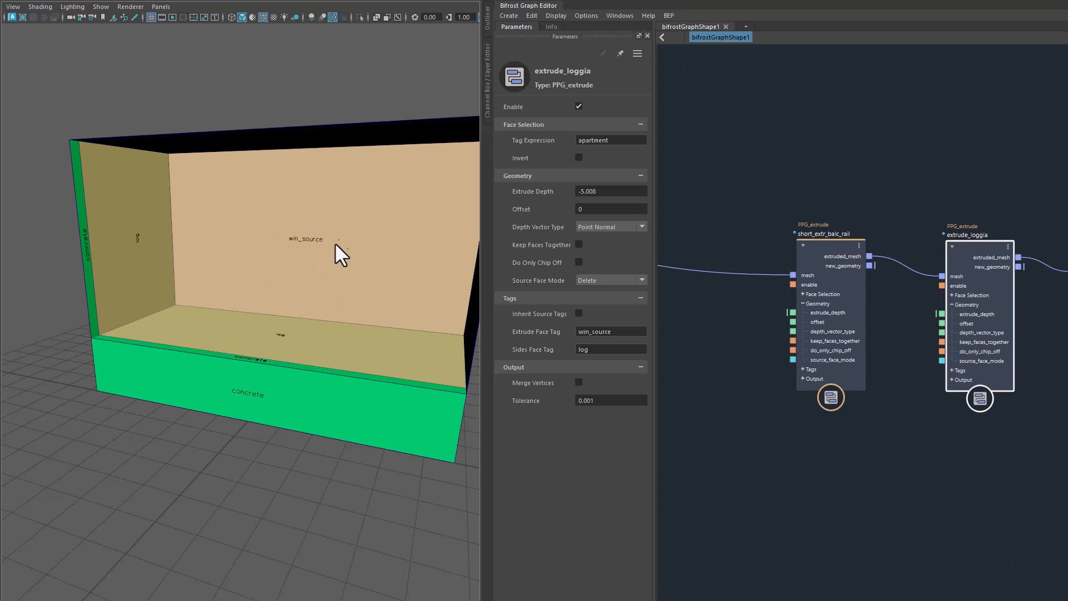
{"action": "left_click_drag", "start_coordinate": [364, 300], "coordinate": [338, 380], "text": "alt"}
{"action": "left_click_drag", "start_coordinate": [380, 425], "coordinate": [294, 351], "text": "alt"}
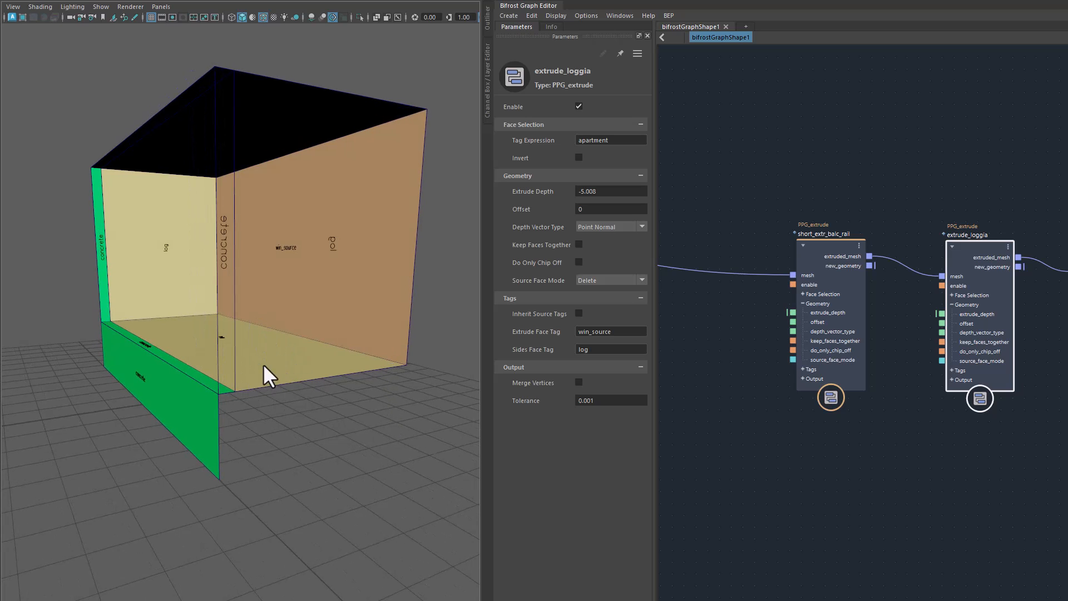
{"action": "left_click_drag", "start_coordinate": [324, 404], "coordinate": [363, 408], "text": "alt"}
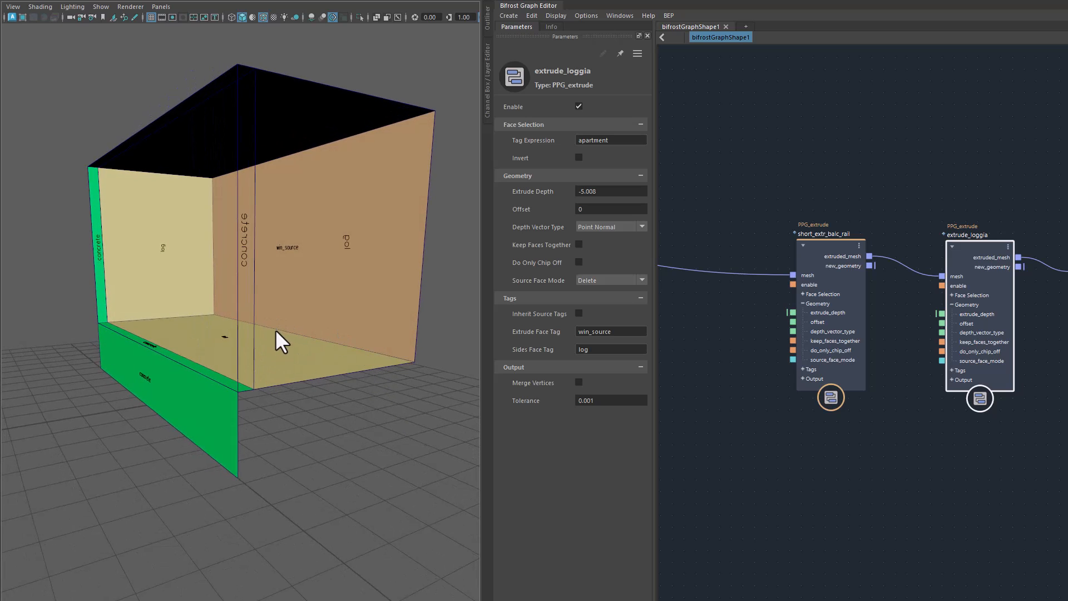
{"action": "left_click_drag", "start_coordinate": [415, 363], "coordinate": [348, 389], "text": "alt"}
Enable the copy_back_for_glas chip-off to duplicate the win_source back wall with the face tag glas_source.
{"action": "middle_click_drag", "start_coordinate": [960, 499], "coordinate": [853, 503], "text": "alt"}
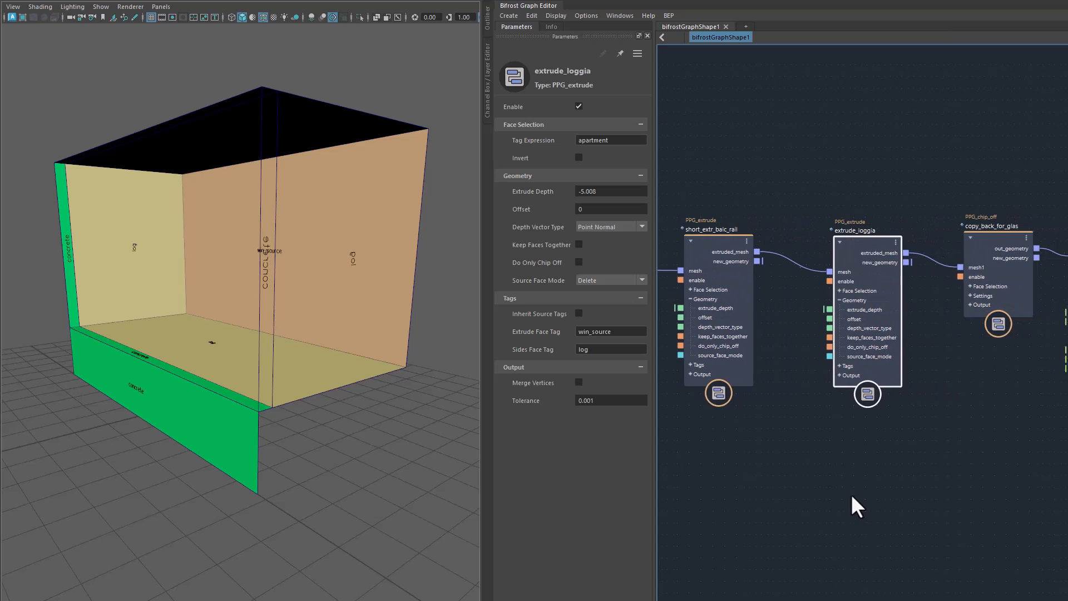
{"action": "left_click", "coordinate": [971, 246]}
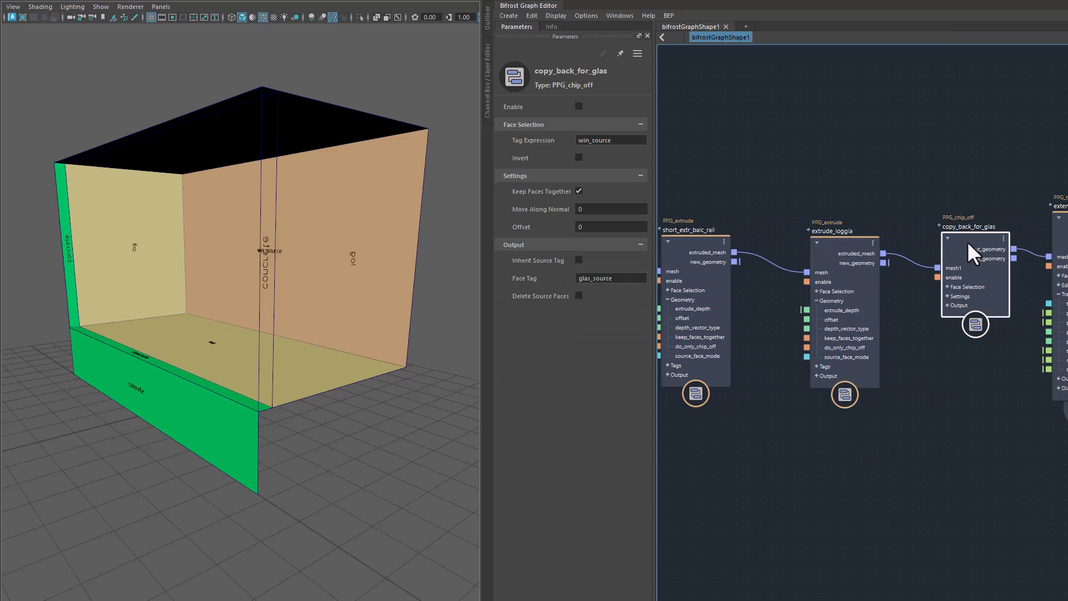
{"action": "left_click_drag", "start_coordinate": [363, 381], "coordinate": [422, 377], "text": "alt"}
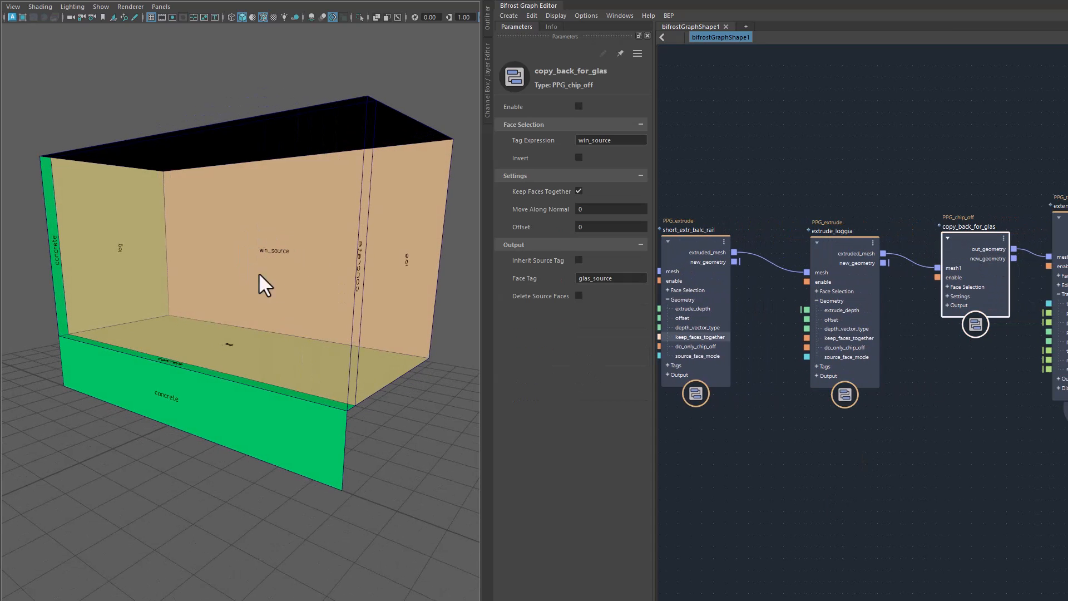
{"action": "double_click", "coordinate": [623, 278]}
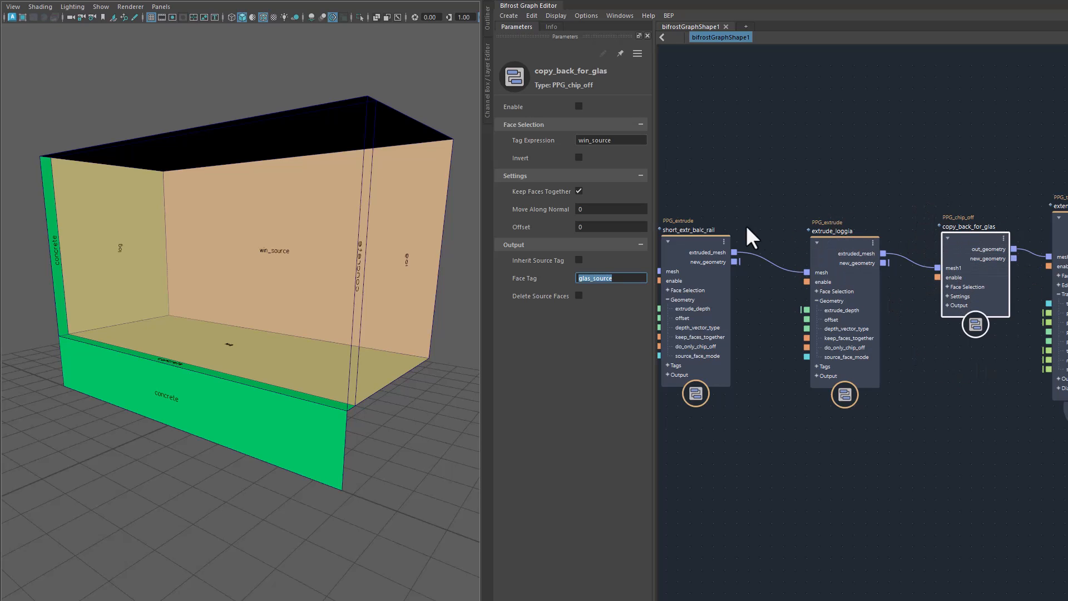
{"action": "left_click", "coordinate": [577, 106]}
Enable the extend_glas_vertically transform on the glas_source face, with Transform Mode set to Selected Edges.
{"action": "middle_click_drag", "start_coordinate": [1011, 495], "coordinate": [877, 481]}
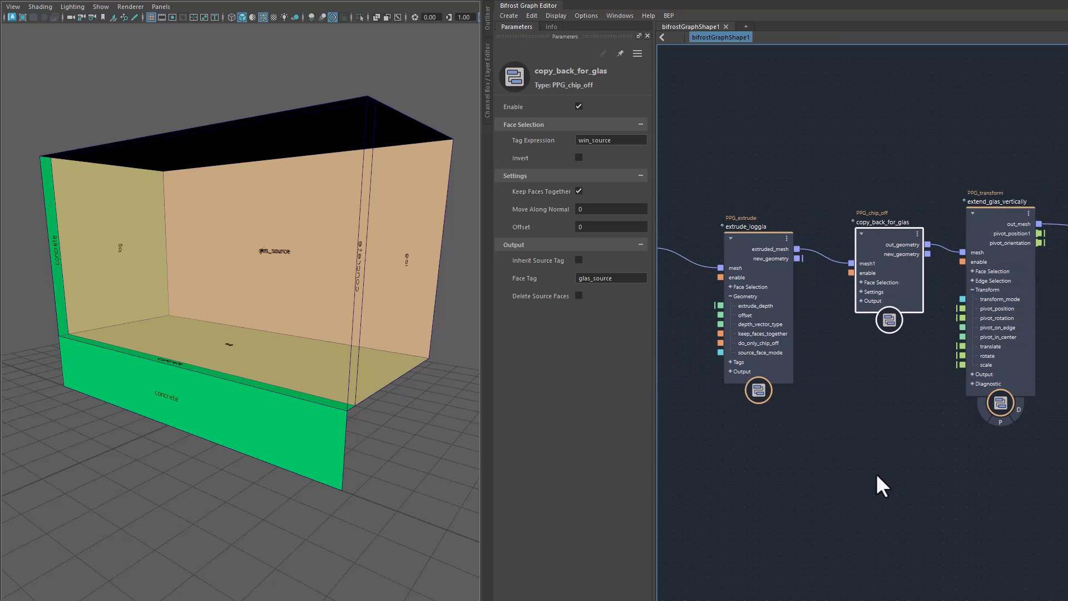
{"action": "left_click", "coordinate": [1007, 215]}
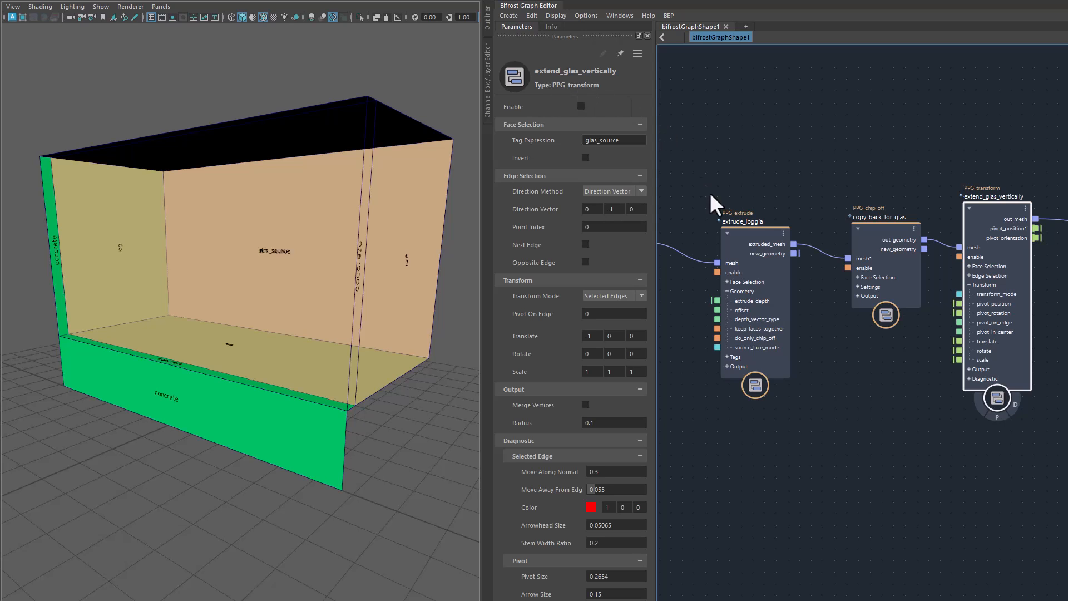
{"action": "left_click", "coordinate": [617, 299]}
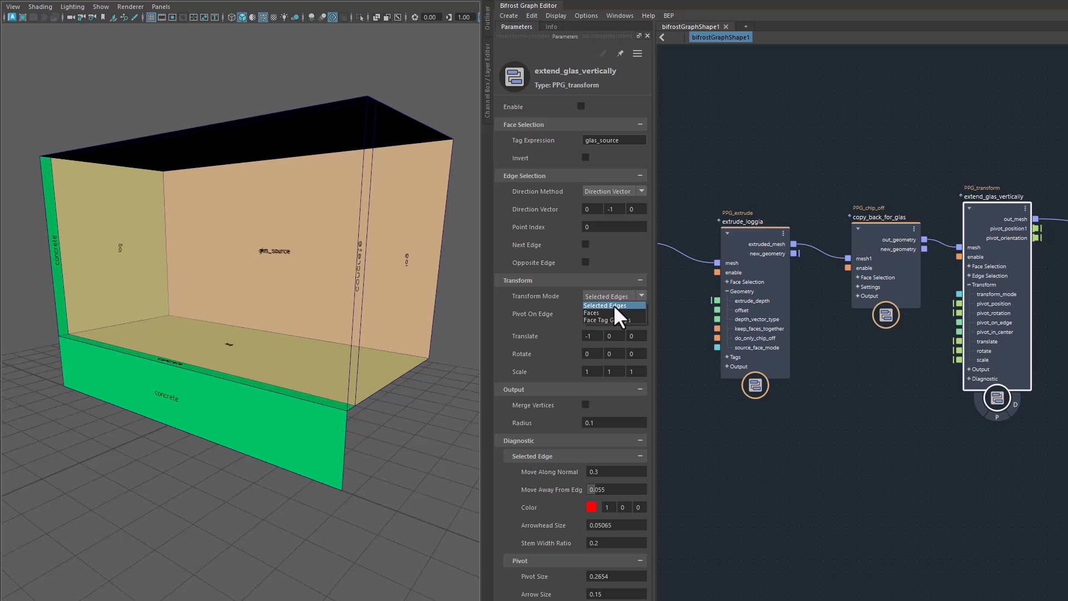
{"action": "left_click", "coordinate": [613, 305]}
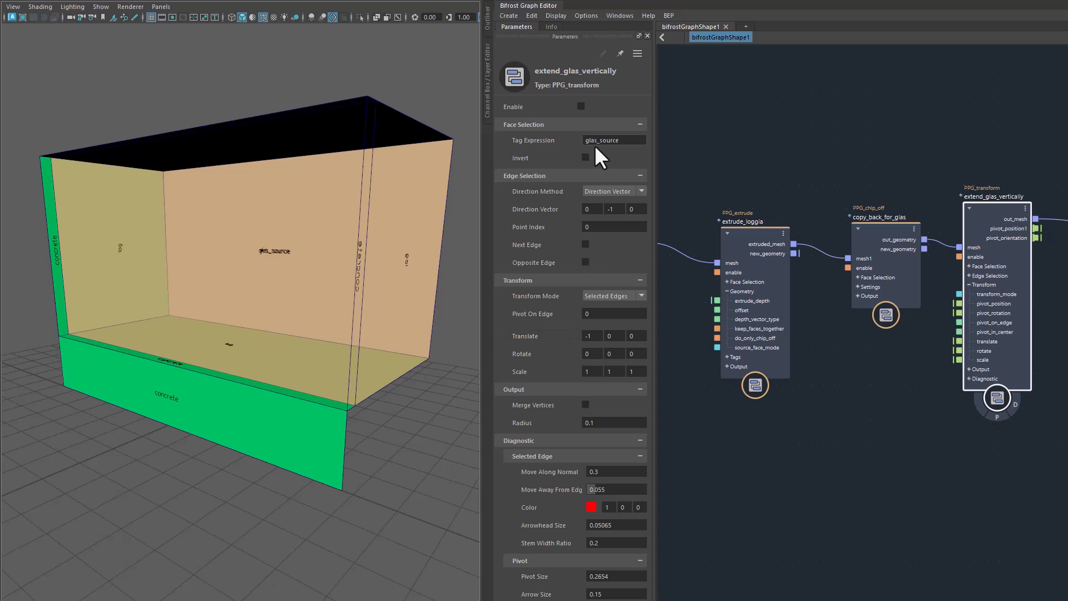
{"action": "left_click", "coordinate": [581, 106]}
Extend the glass face's lower edge below the loggia floor by setting the first Translate value to about -1.705.
{"action": "left_click_drag", "start_coordinate": [412, 424], "coordinate": [378, 404], "text": "alt"}
{"action": "left_click_drag", "start_coordinate": [586, 336], "coordinate": [500, 364]}
{"action": "left_click_drag", "start_coordinate": [407, 384], "coordinate": [249, 375], "text": "alt"}
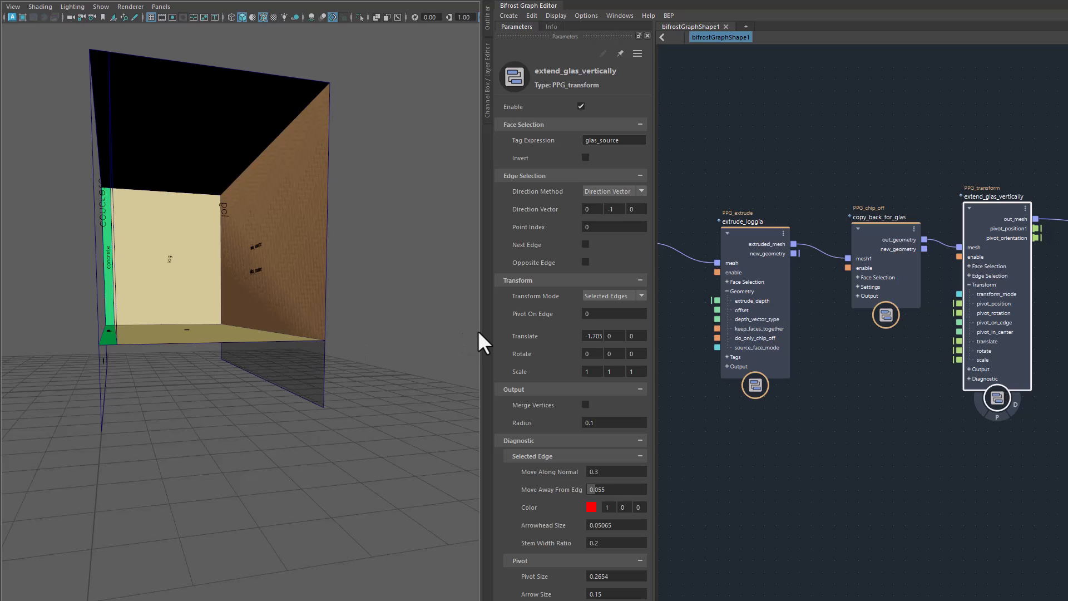
{"action": "left_click_drag", "start_coordinate": [265, 455], "coordinate": [295, 421], "text": "alt"}
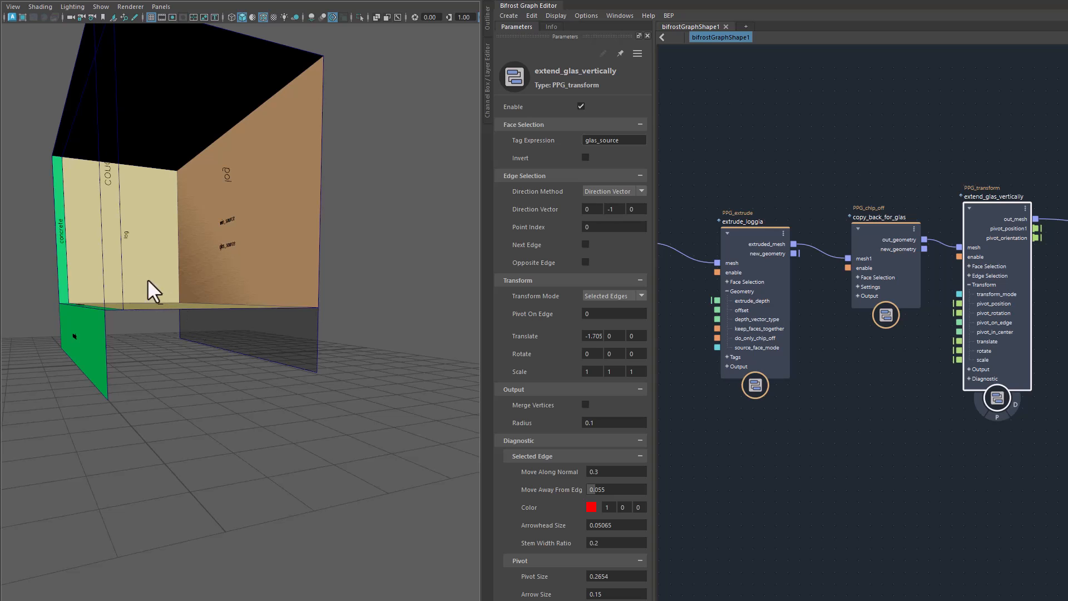
{"action": "left_click_drag", "start_coordinate": [194, 337], "coordinate": [269, 332], "text": "alt"}
{"action": "right_click_drag", "start_coordinate": [269, 331], "coordinate": [276, 346], "text": "alt"}
{"action": "left_click_drag", "start_coordinate": [276, 346], "coordinate": [239, 205], "text": "alt"}
Enable extr_appartement on the win_source face and set its Extrude Depth to about -9.294 to form the apartment room.
{"action": "middle_click_drag", "start_coordinate": [931, 450], "coordinate": [729, 439]}
{"action": "left_click_drag", "start_coordinate": [985, 229], "coordinate": [927, 224]}
{"action": "left_click", "coordinate": [615, 142]}
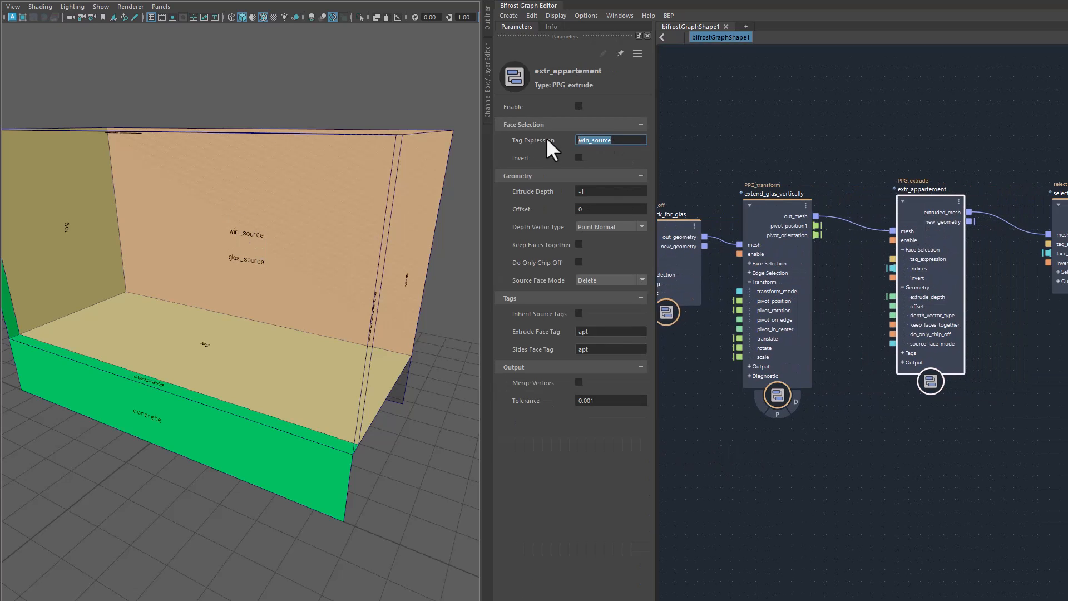
{"action": "left_click", "coordinate": [578, 105]}
{"action": "left_click_drag", "start_coordinate": [469, 399], "coordinate": [362, 417], "text": "alt"}
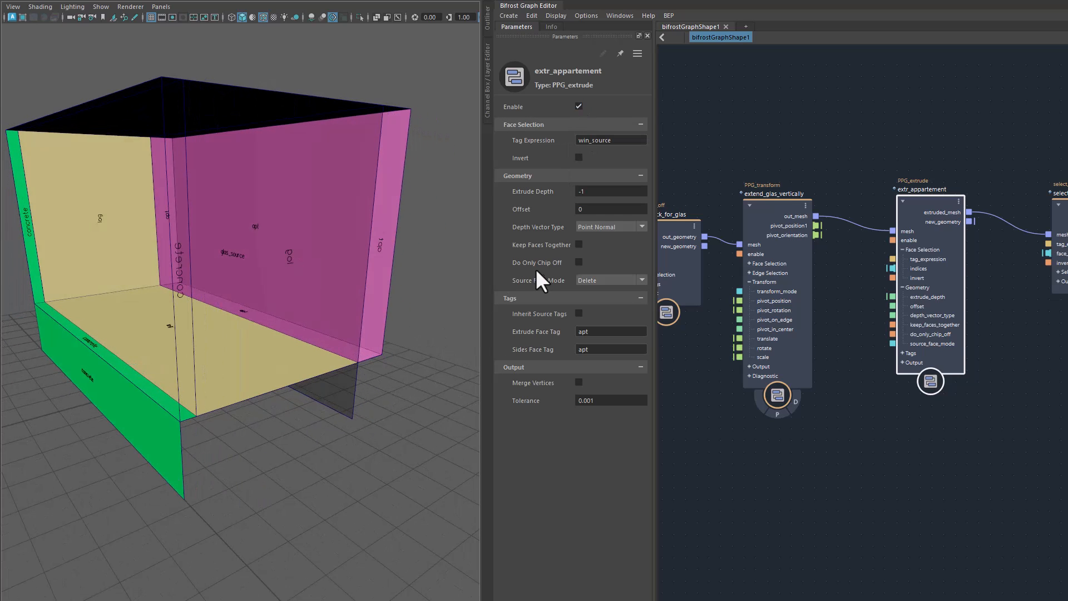
{"action": "left_click_drag", "start_coordinate": [545, 195], "coordinate": [314, 389]}
{"action": "left_click_drag", "start_coordinate": [536, 195], "coordinate": [529, 195]}
{"action": "left_click_drag", "start_coordinate": [312, 339], "coordinate": [224, 367], "text": "alt"}
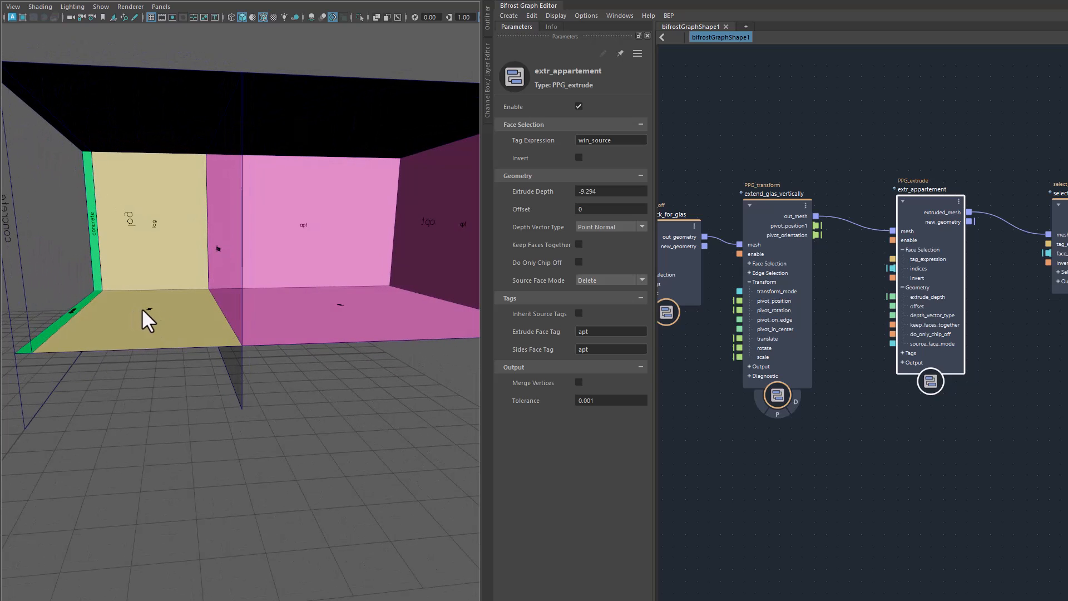
Examine the extruded apartment room and the opening behind the glass from several angles, and check the Source Face Mode options.
{"action": "left_click_drag", "start_coordinate": [320, 311], "coordinate": [319, 352], "text": "alt"}
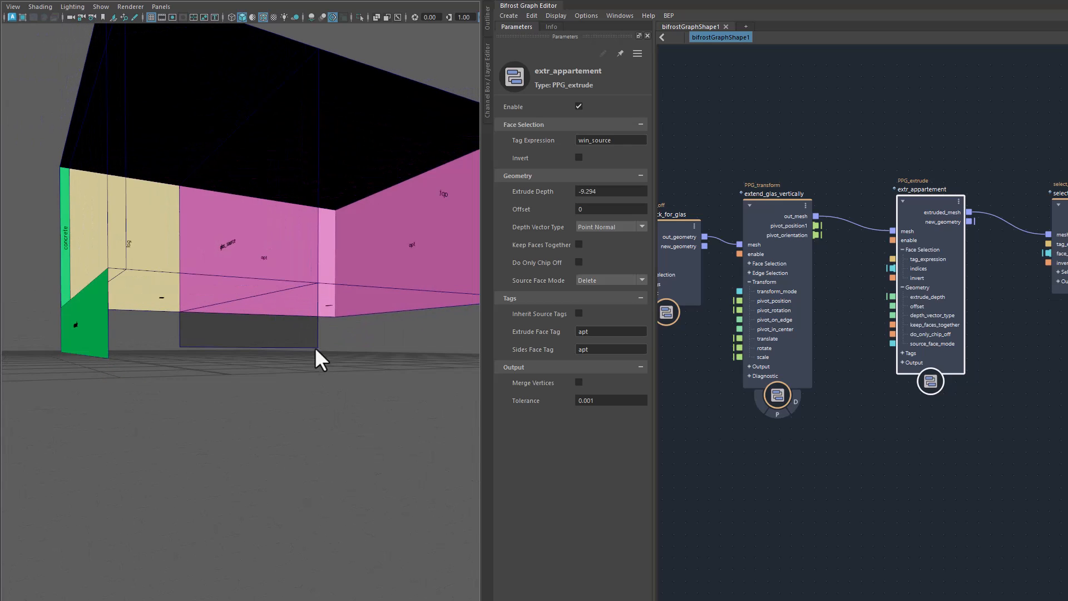
{"action": "left_click_drag", "start_coordinate": [258, 330], "coordinate": [296, 259], "text": "alt"}
{"action": "left_click_drag", "start_coordinate": [240, 303], "coordinate": [257, 362], "text": "alt"}
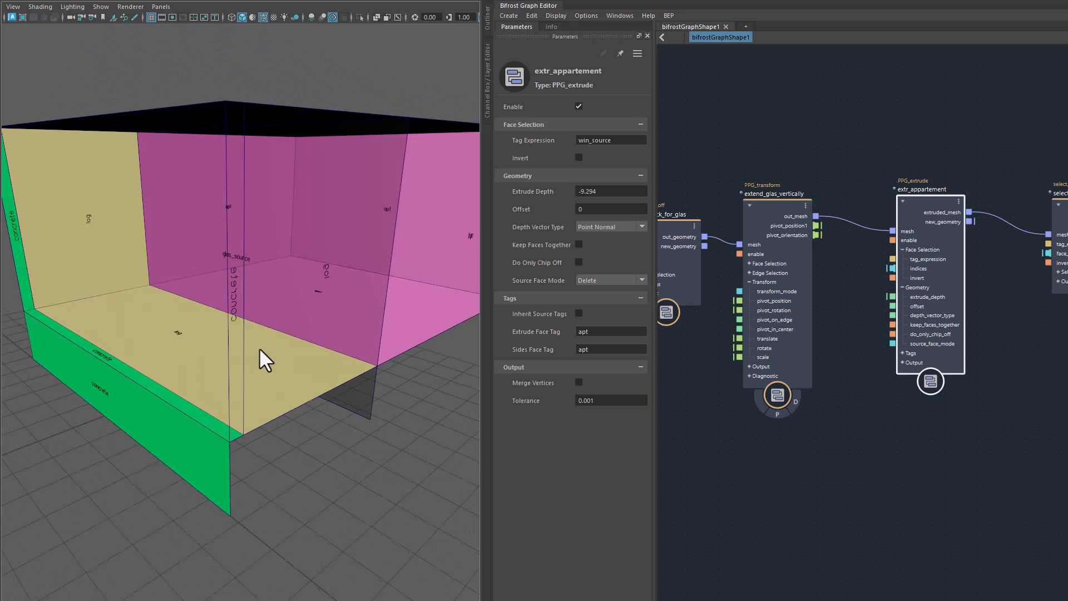
{"action": "mouse_move", "coordinate": [288, 244]}
{"action": "left_mouse_down", "text": "alt"}
{"action": "mouse_move", "coordinate": [302, 373]}
{"action": "mouse_move", "coordinate": [173, 375]}
{"action": "mouse_move", "coordinate": [209, 380]}
{"action": "mouse_move", "coordinate": [282, 223]}
{"action": "left_mouse_up", "text": "alt"}
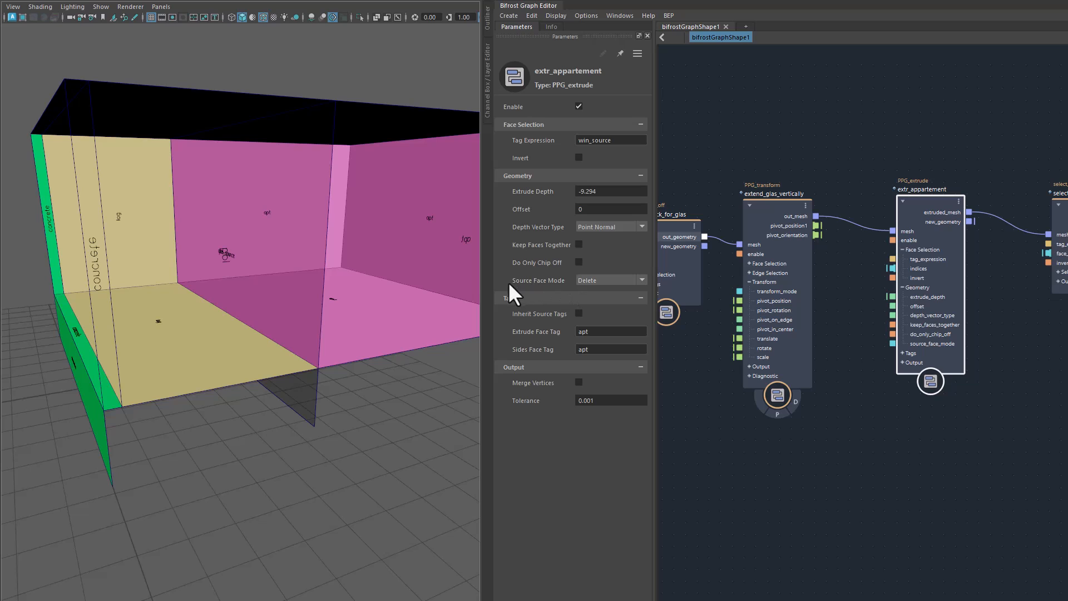
{"action": "left_click", "coordinate": [590, 280]}
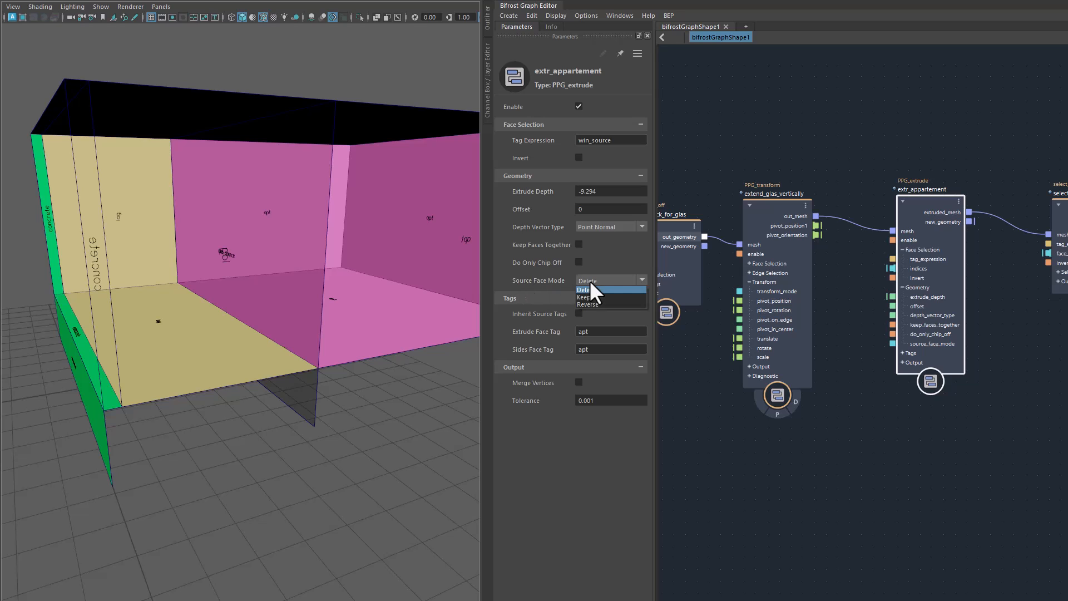
{"action": "left_click", "coordinate": [533, 281]}
{"action": "left_click_drag", "start_coordinate": [462, 419], "coordinate": [341, 339], "text": "alt"}
{"action": "left_click_drag", "start_coordinate": [384, 401], "coordinate": [356, 424], "text": "alt"}
Review the select_apt_floor node's log apt tag expression, selection vector and output tag settings against the room's floor faces.
{"action": "middle_click_drag", "start_coordinate": [906, 490], "coordinate": [788, 492]}
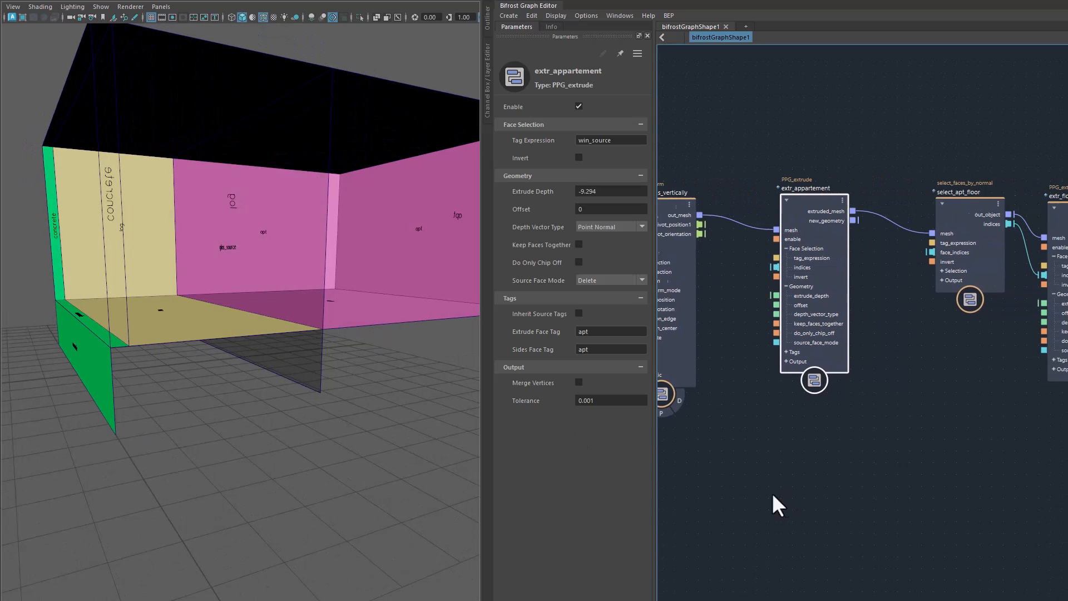
{"action": "left_click", "coordinate": [948, 205]}
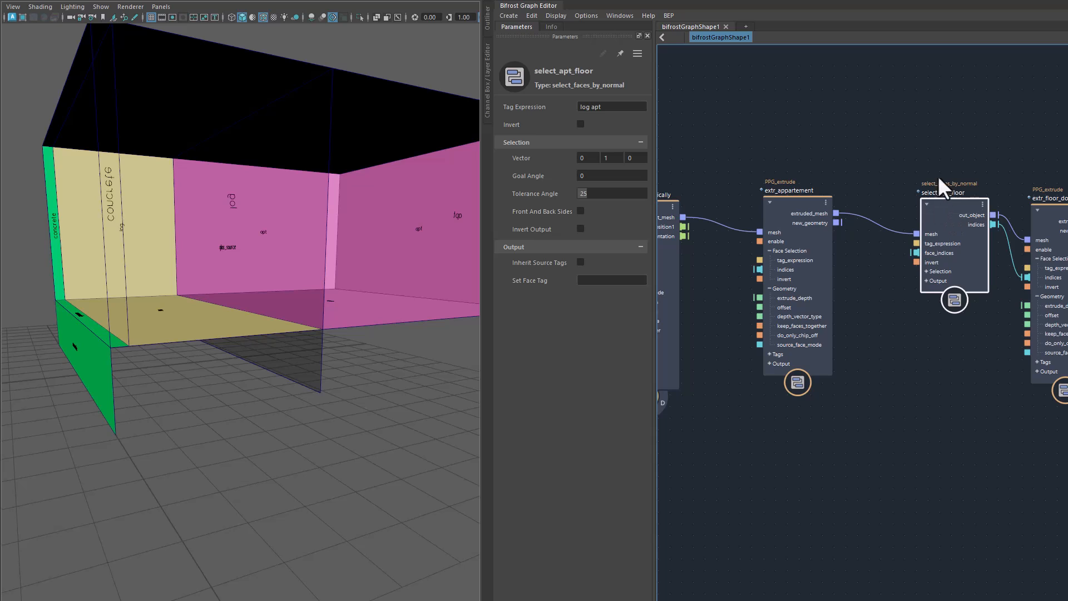
{"action": "left_click_drag", "start_coordinate": [365, 412], "coordinate": [360, 442], "text": "alt"}
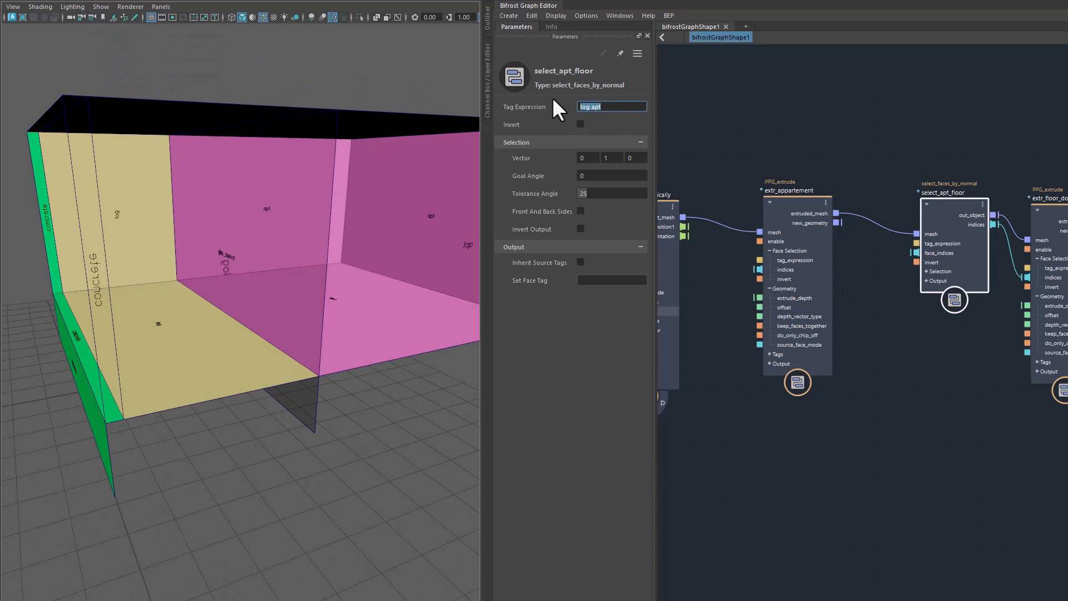
{"action": "mouse_move", "coordinate": [383, 421]}
{"action": "left_mouse_down", "text": "alt"}
{"action": "mouse_move", "coordinate": [335, 427]}
{"action": "mouse_move", "coordinate": [384, 422]}
{"action": "left_mouse_up", "text": "alt"}
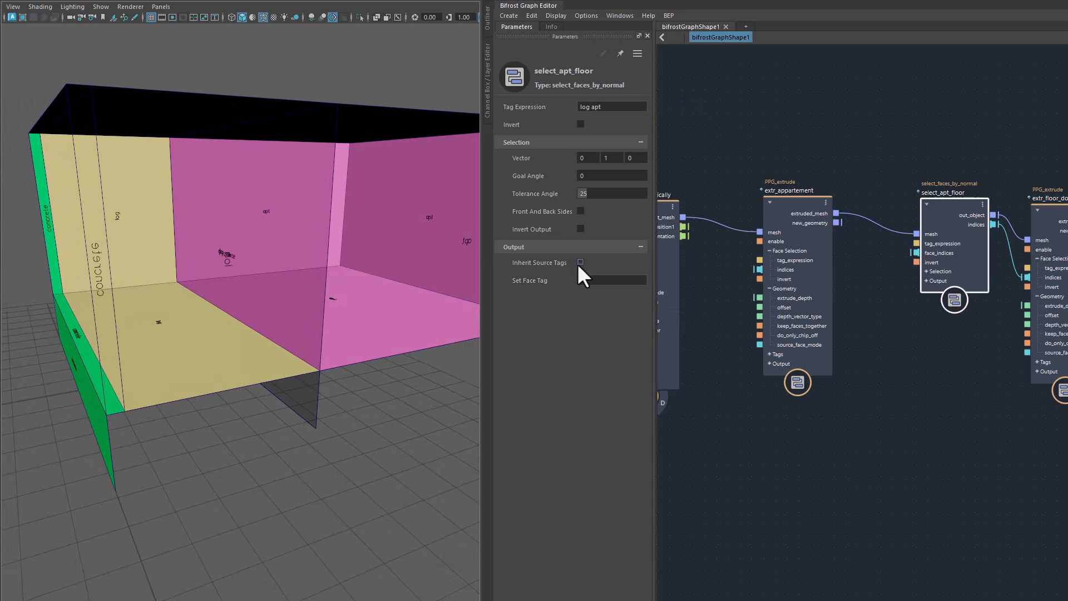
{"action": "type", "text": "1"}
{"action": "key", "text": "Return"}
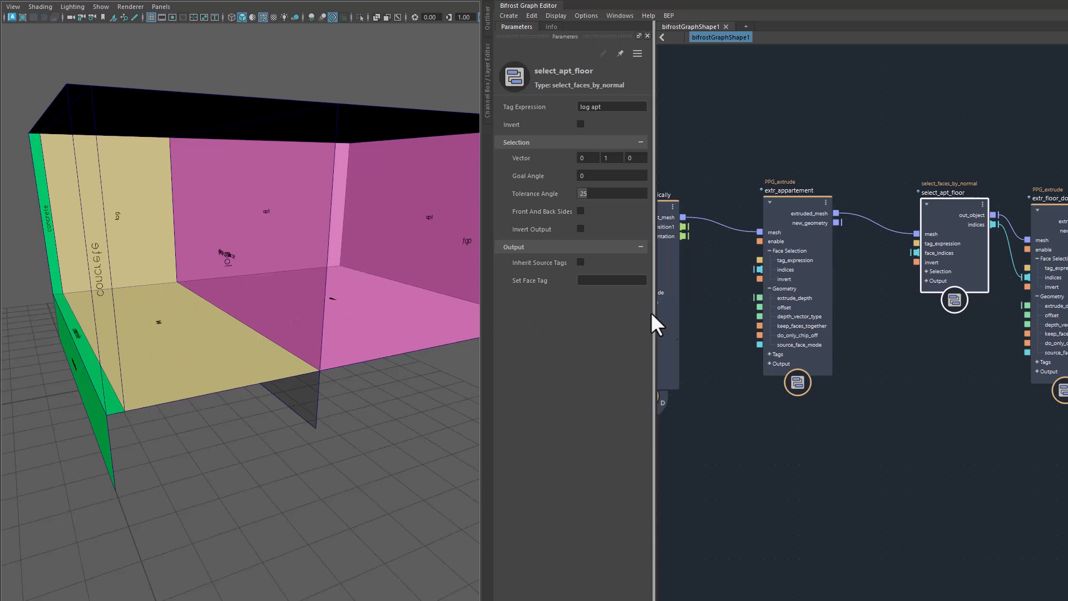
Enable extr_floor_down and set its Extrude Depth to about -1.688 to lower the apartment and loggia floor.
{"action": "middle_click_drag", "start_coordinate": [922, 417], "coordinate": [808, 415], "text": "alt"}
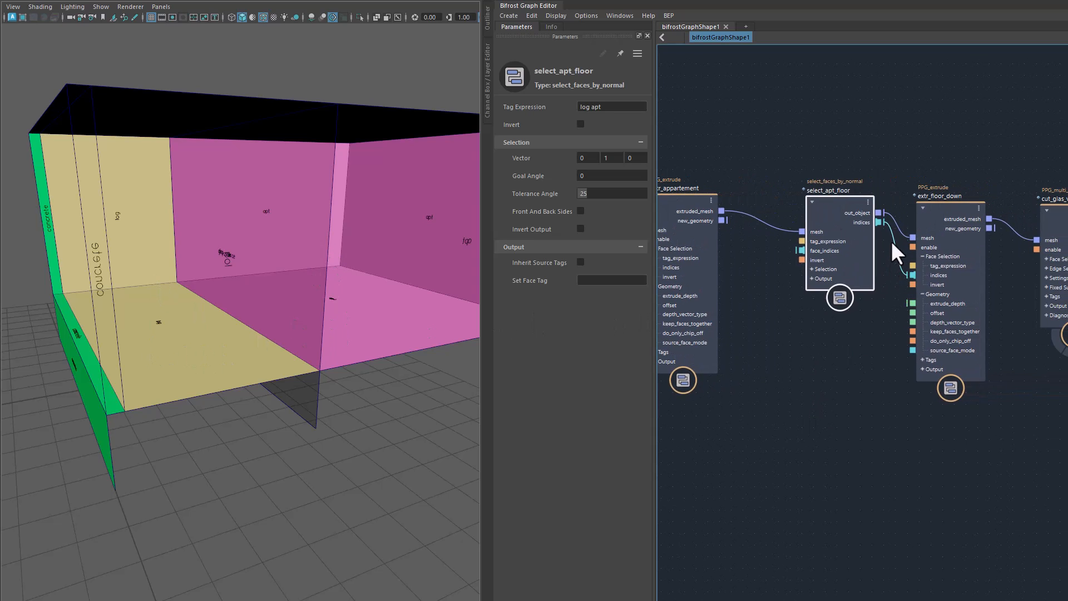
{"action": "left_click_drag", "start_coordinate": [953, 208], "coordinate": [959, 207]}
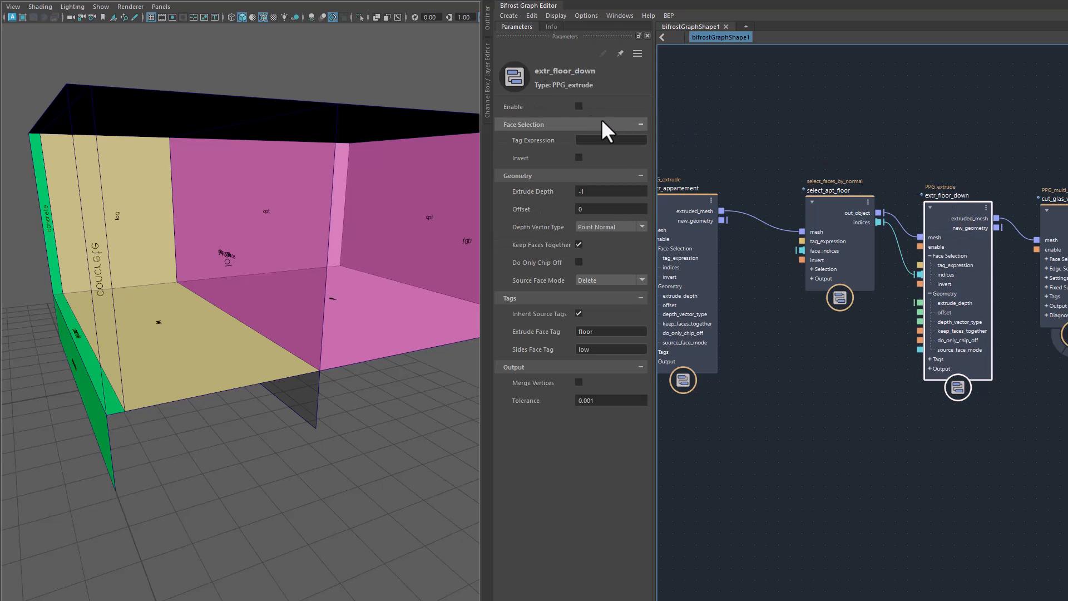
{"action": "left_click", "coordinate": [579, 106]}
{"action": "left_click_drag", "start_coordinate": [367, 410], "coordinate": [394, 368], "text": "alt"}
{"action": "left_click_drag", "start_coordinate": [546, 192], "coordinate": [486, 198]}
Set the first Translate value of the extend_glas_vertically node to -1.8.
{"action": "middle_click_drag", "start_coordinate": [794, 436], "coordinate": [982, 428]}
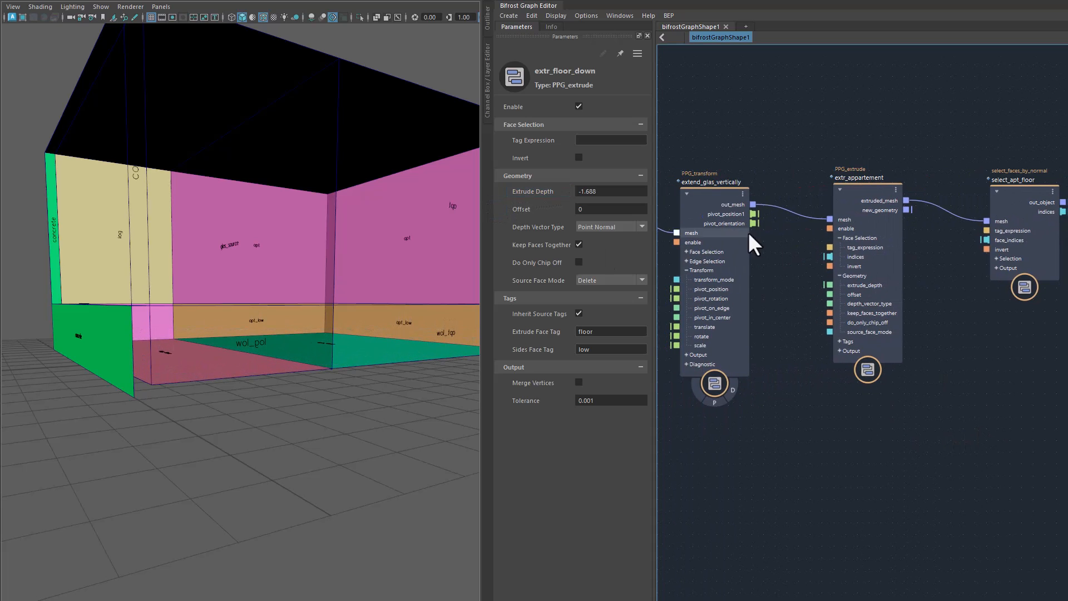
{"action": "left_click", "coordinate": [694, 192]}
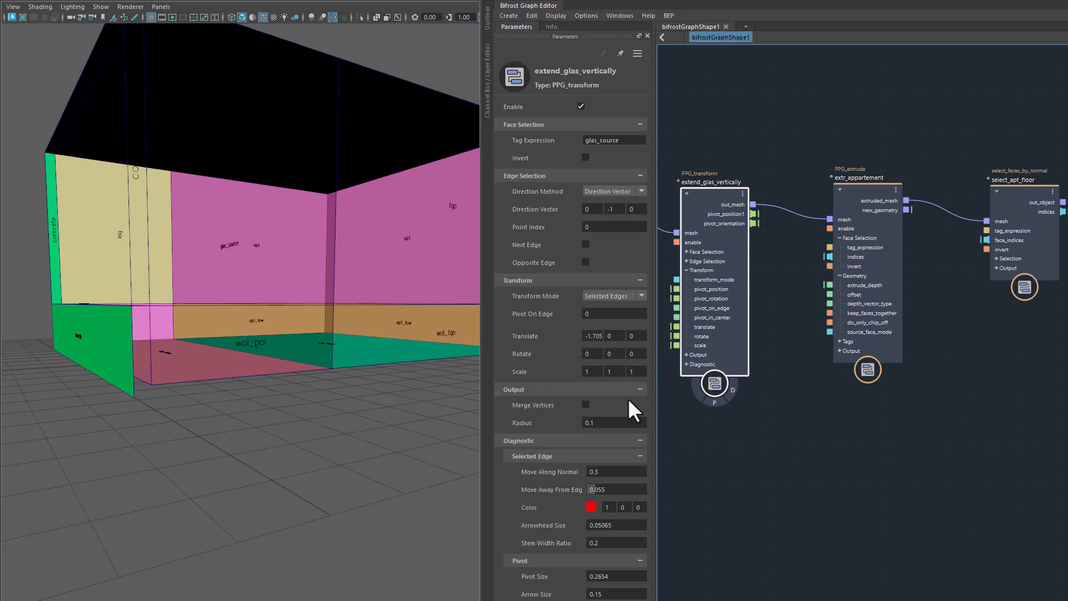
{"action": "left_click", "coordinate": [593, 333]}
{"action": "type", "text": "-1.8"}
{"action": "key", "text": "Return"}
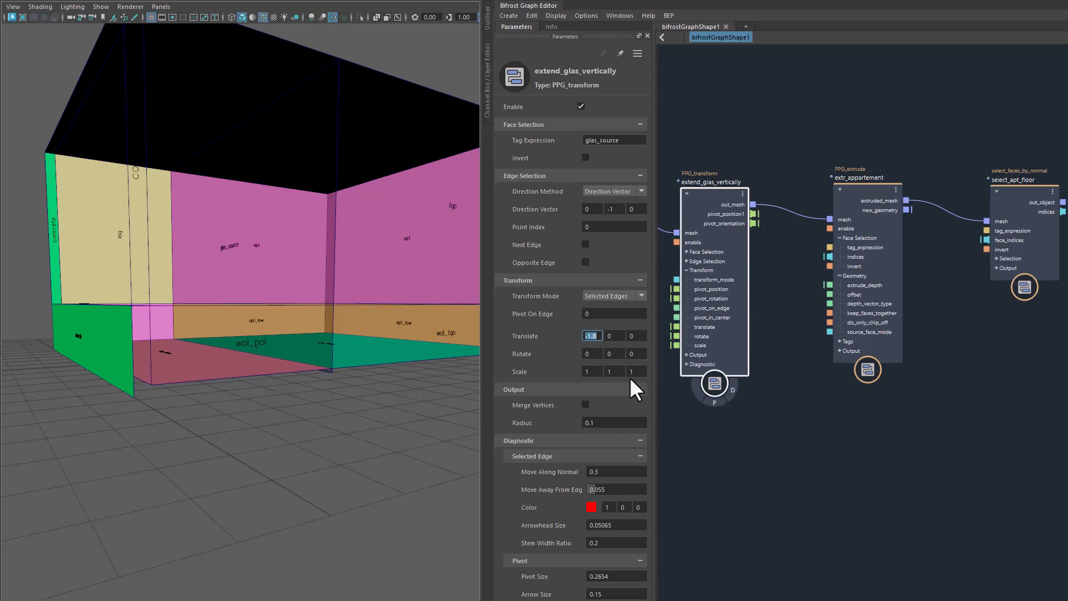
Set the Extrude Depth of extr_floor_down to -1.8 and check the lowered floor from the front.
{"action": "middle_click_drag", "start_coordinate": [919, 469], "coordinate": [736, 474], "text": "alt"}
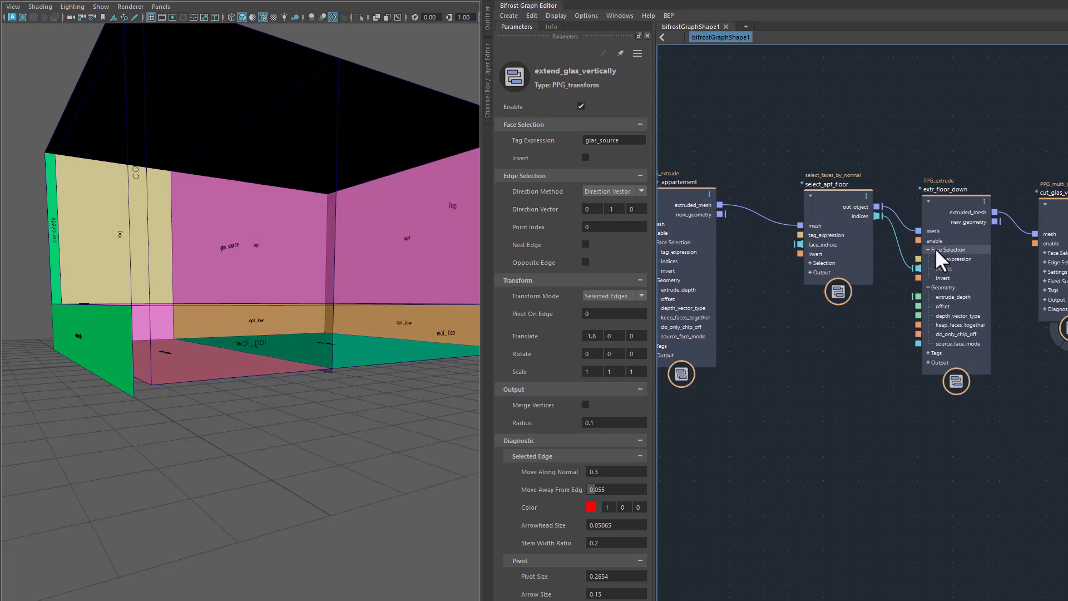
{"action": "left_click", "coordinate": [940, 212]}
{"action": "left_click", "coordinate": [600, 192]}
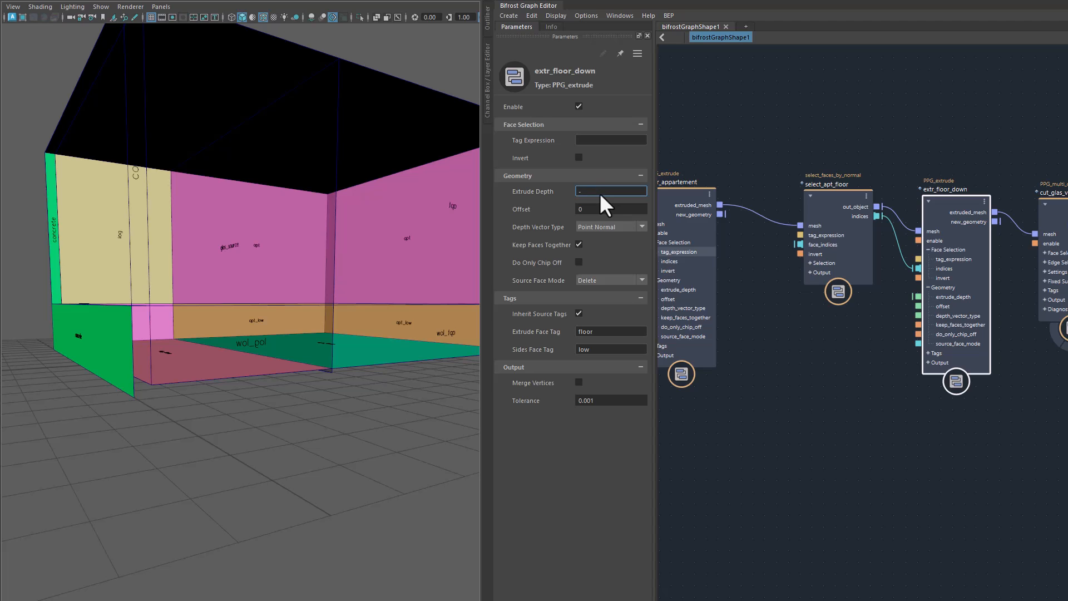
{"action": "type", "text": "-1.8"}
{"action": "key", "text": "Return"}
{"action": "left_click_drag", "start_coordinate": [350, 303], "coordinate": [228, 426], "text": "alt"}
{"action": "left_click_drag", "start_coordinate": [151, 427], "coordinate": [234, 411], "text": "alt"}
Enable cut_glas_vertical on the glas_source face to split the glass into outer and inner vertical sections.
{"action": "middle_click_drag", "start_coordinate": [910, 421], "coordinate": [817, 417], "text": "alt"}
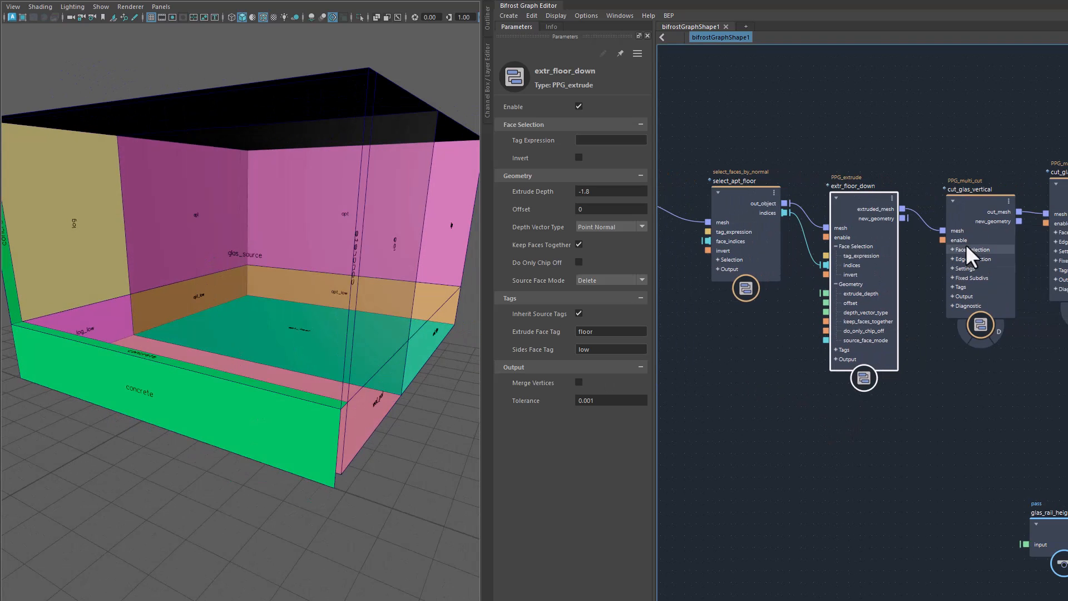
{"action": "left_click", "coordinate": [992, 202]}
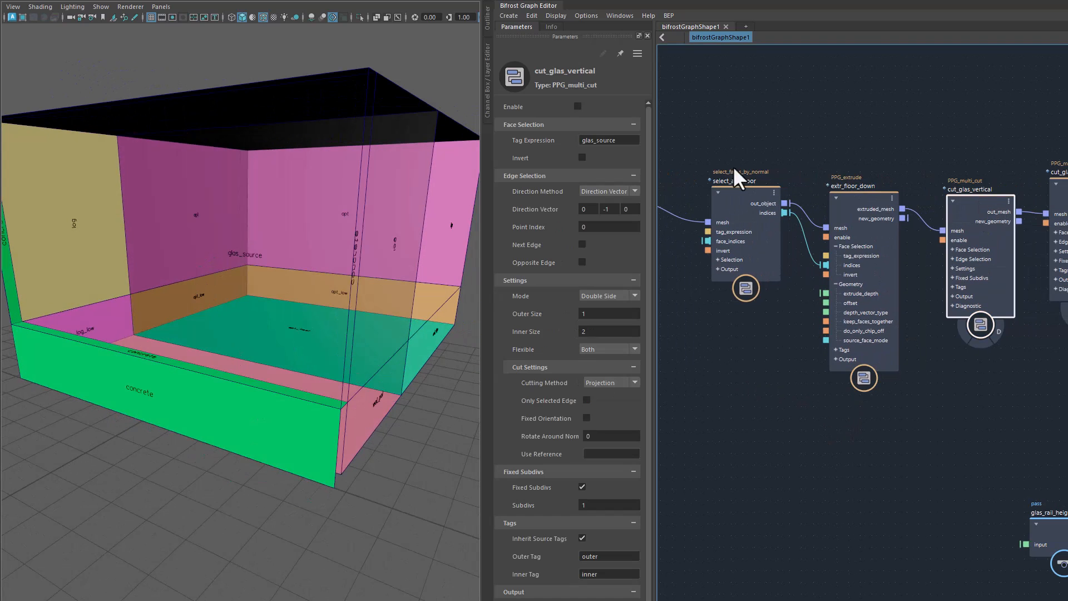
{"action": "left_click_drag", "start_coordinate": [619, 140], "coordinate": [558, 143]}
{"action": "left_click", "coordinate": [577, 106]}
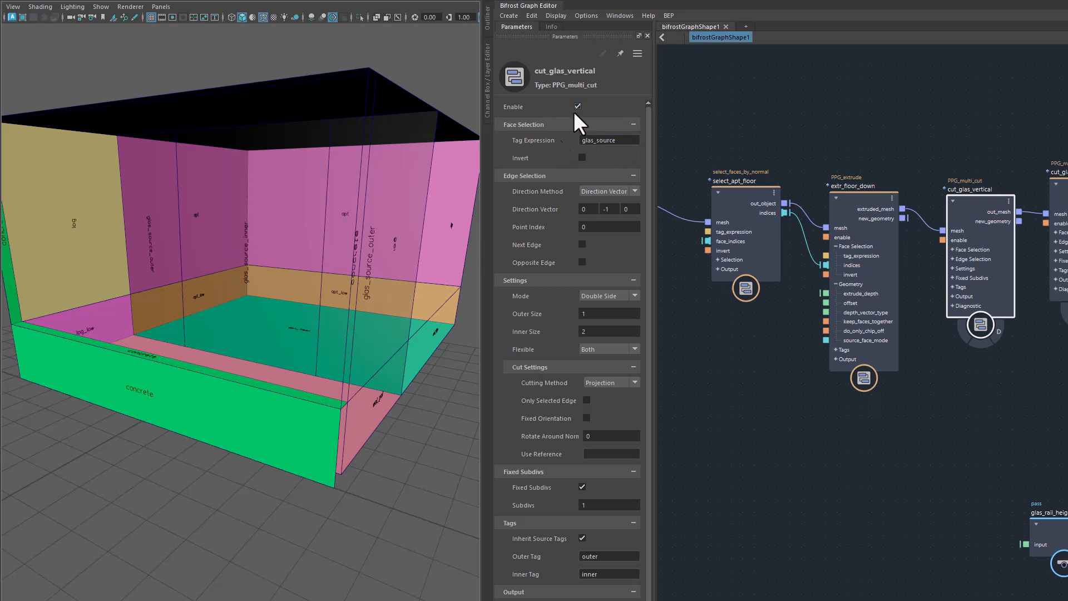
{"action": "left_click_drag", "start_coordinate": [369, 431], "coordinate": [430, 428], "text": "alt"}
{"action": "left_click_drag", "start_coordinate": [166, 310], "coordinate": [147, 302], "text": "alt"}
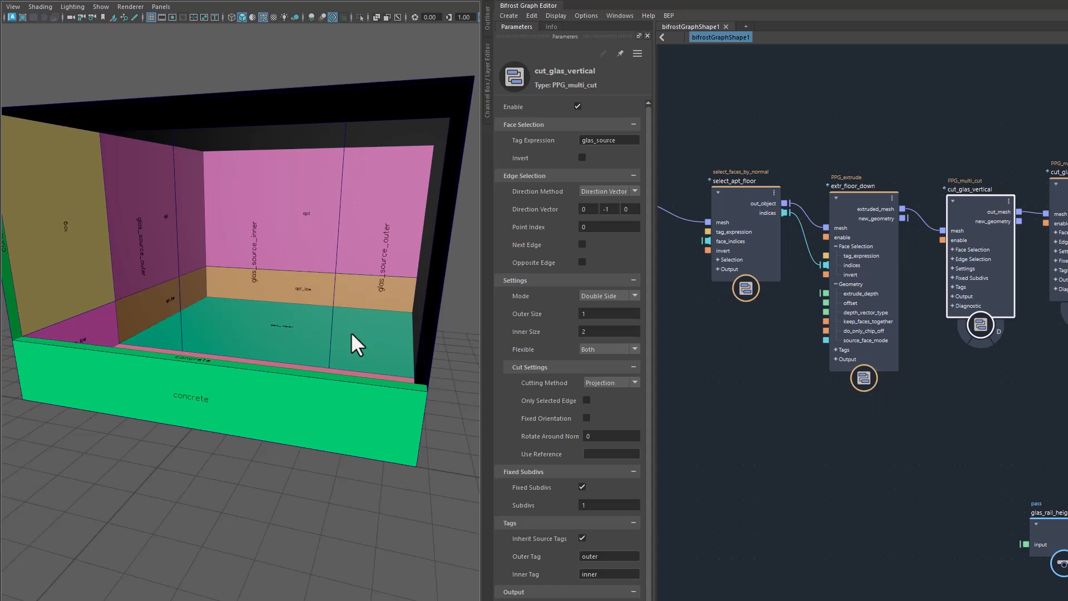
Try the Inner option for Flexible on cut_glas_vertical with an Outer Size of about 2.752.
{"action": "left_click", "coordinate": [594, 349]}
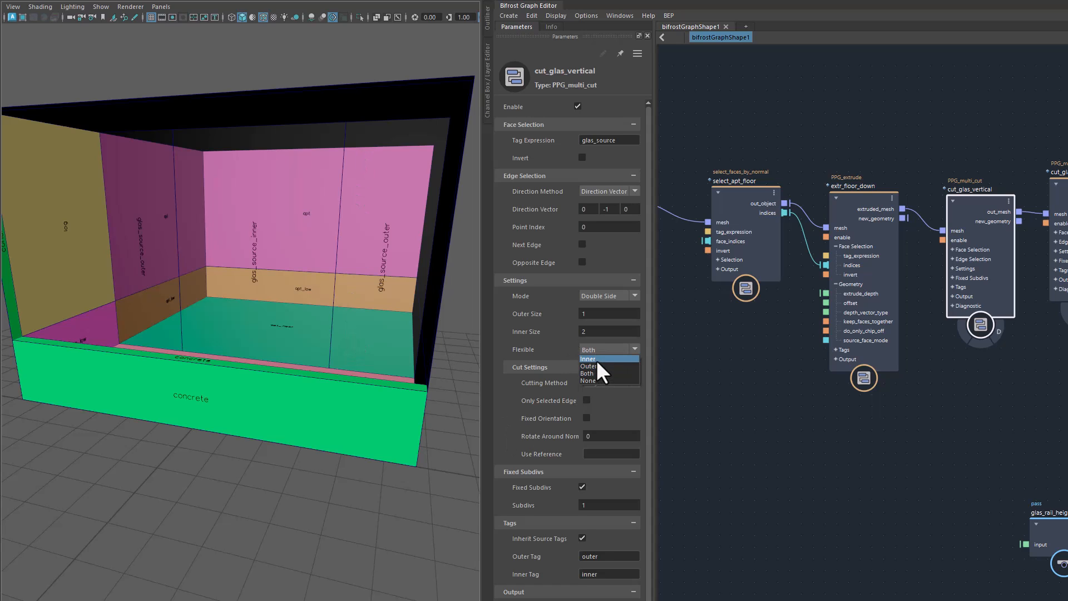
{"action": "left_click", "coordinate": [596, 359]}
{"action": "mouse_move", "coordinate": [298, 440]}
{"action": "left_mouse_down", "text": "alt"}
{"action": "mouse_move", "coordinate": [281, 449]}
{"action": "mouse_move", "coordinate": [295, 427]}
{"action": "left_mouse_up", "text": "alt"}
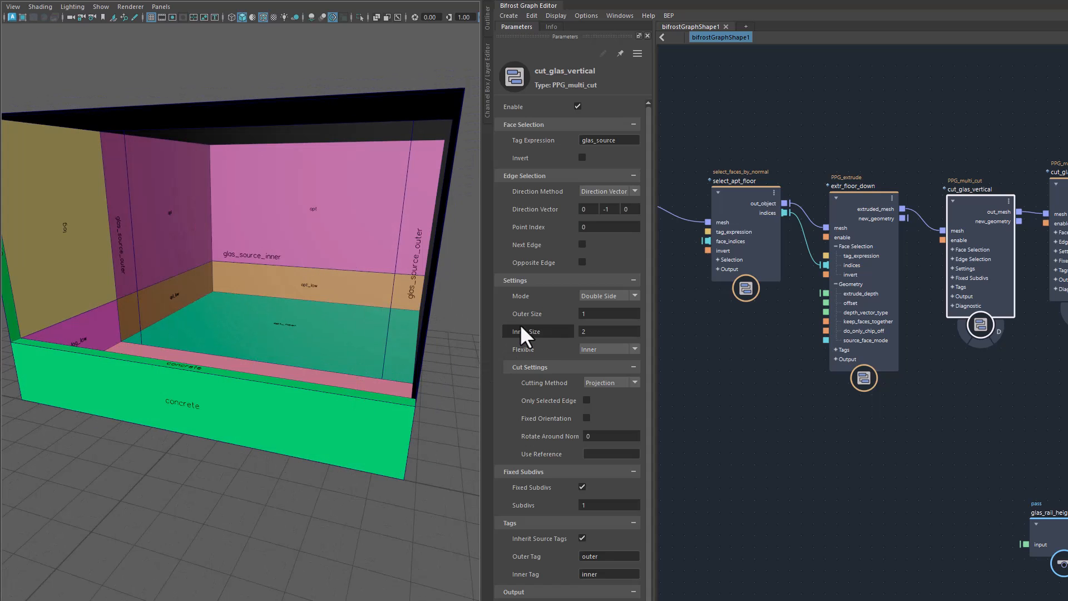
{"action": "left_click_drag", "start_coordinate": [524, 312], "coordinate": [635, 314]}
{"action": "left_click_drag", "start_coordinate": [179, 342], "coordinate": [192, 335], "text": "alt"}
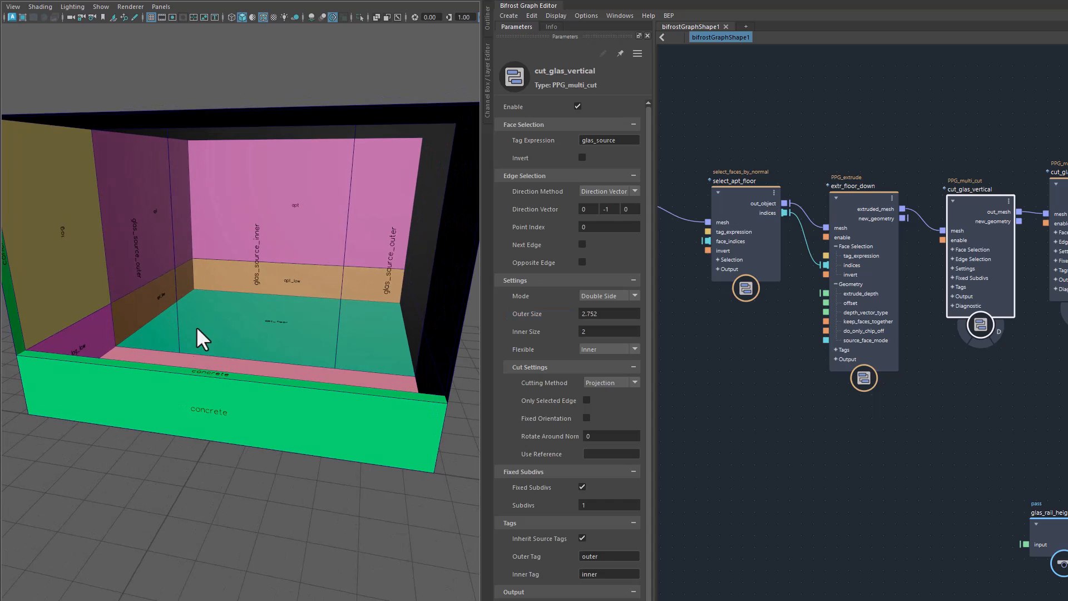
Set Flexible to Both on cut_glas_vertical and reduce the Outer Size to about 0.9949.
{"action": "left_click", "coordinate": [608, 348]}
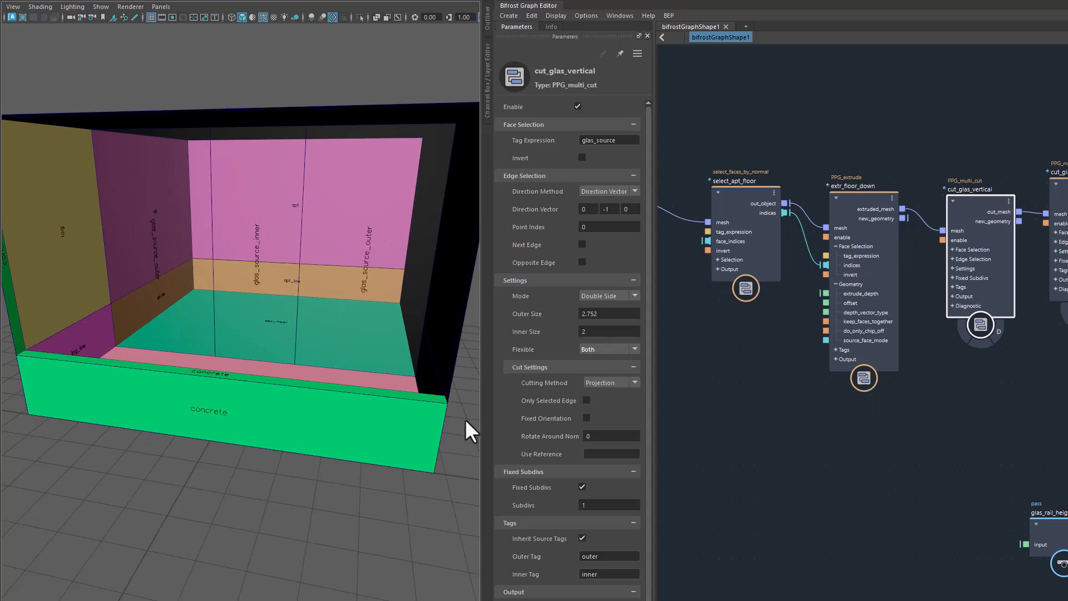
{"action": "left_click_drag", "start_coordinate": [550, 314], "coordinate": [436, 335]}
{"action": "left_click_drag", "start_coordinate": [323, 436], "coordinate": [209, 299], "text": "alt"}
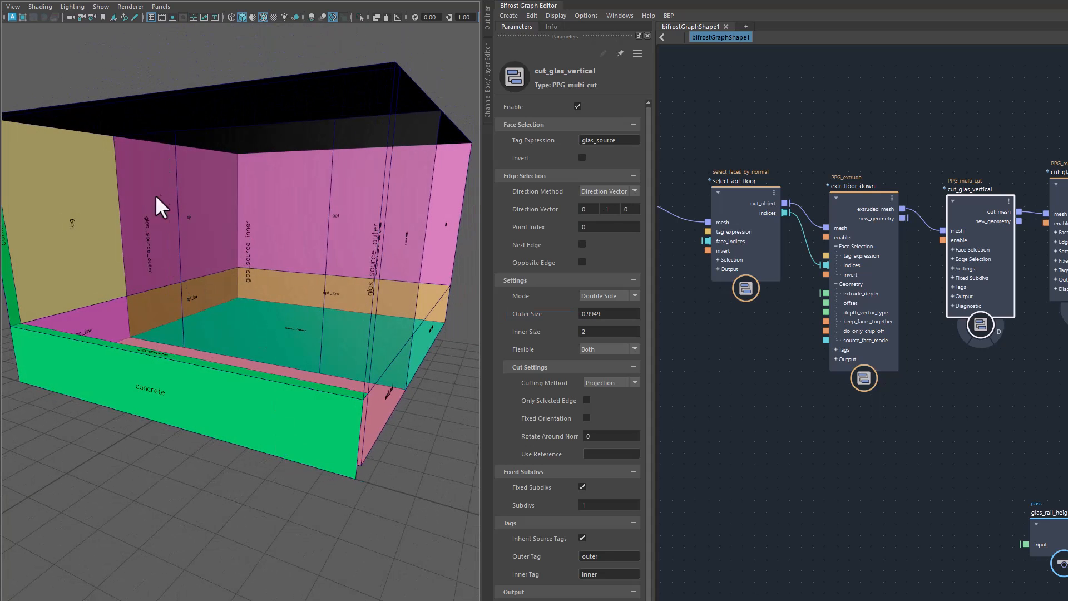
{"action": "left_click_drag", "start_coordinate": [366, 456], "coordinate": [284, 459], "text": "alt"}
Move the glas_rail_height node farther down in the graph, away from the glass cut nodes.
{"action": "middle_click_drag", "start_coordinate": [908, 480], "coordinate": [856, 483], "text": "alt"}
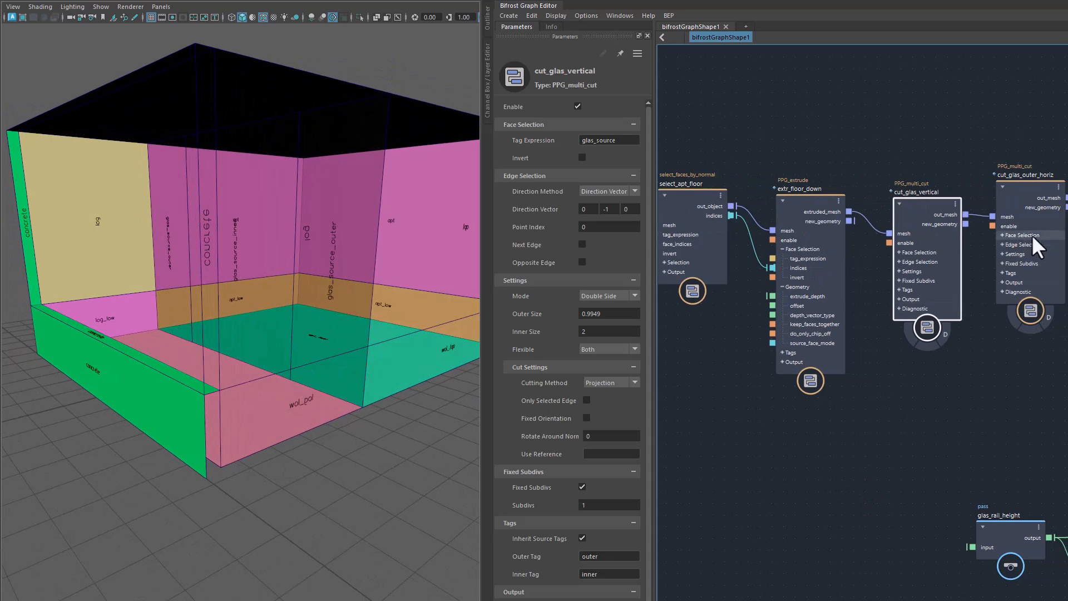
{"action": "left_click", "coordinate": [1027, 188]}
{"action": "left_click_drag", "start_coordinate": [979, 525], "coordinate": [995, 600]}
{"action": "middle_click_drag", "start_coordinate": [942, 413], "coordinate": [902, 427], "text": "alt"}
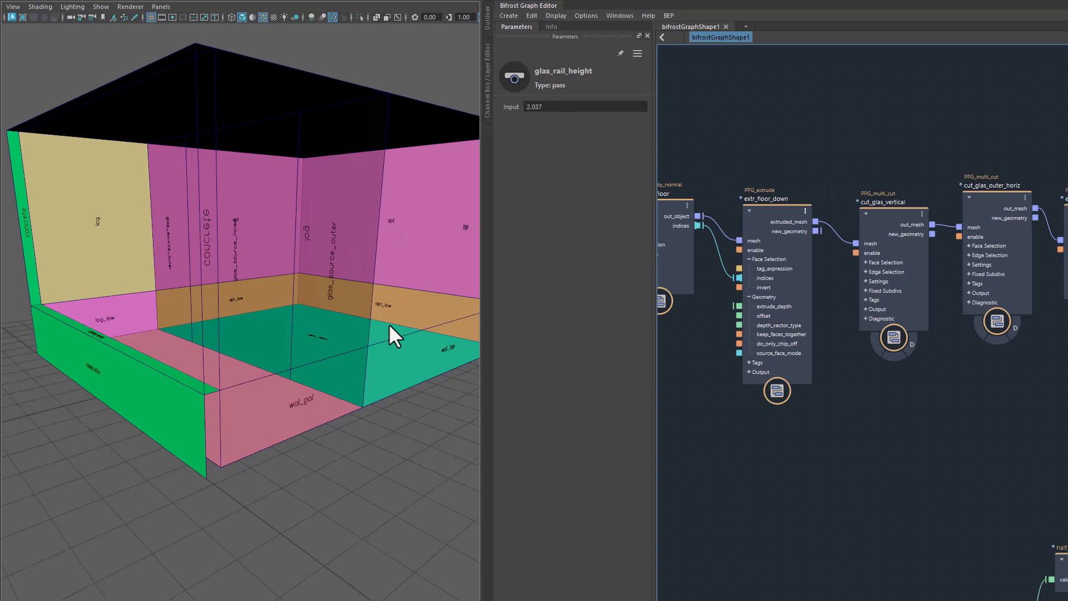
Enable cut_glas_outer_horiz to divide the glas_source_outer faces horizontally, and check the cuts from several angles.
{"action": "left_click", "coordinate": [991, 201]}
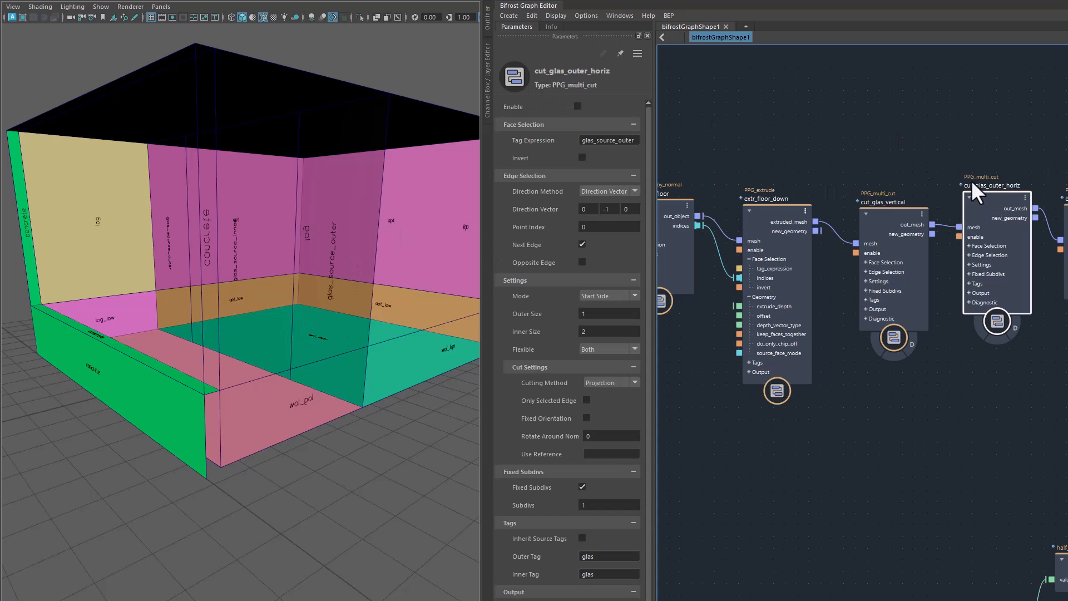
{"action": "left_click", "coordinate": [577, 107]}
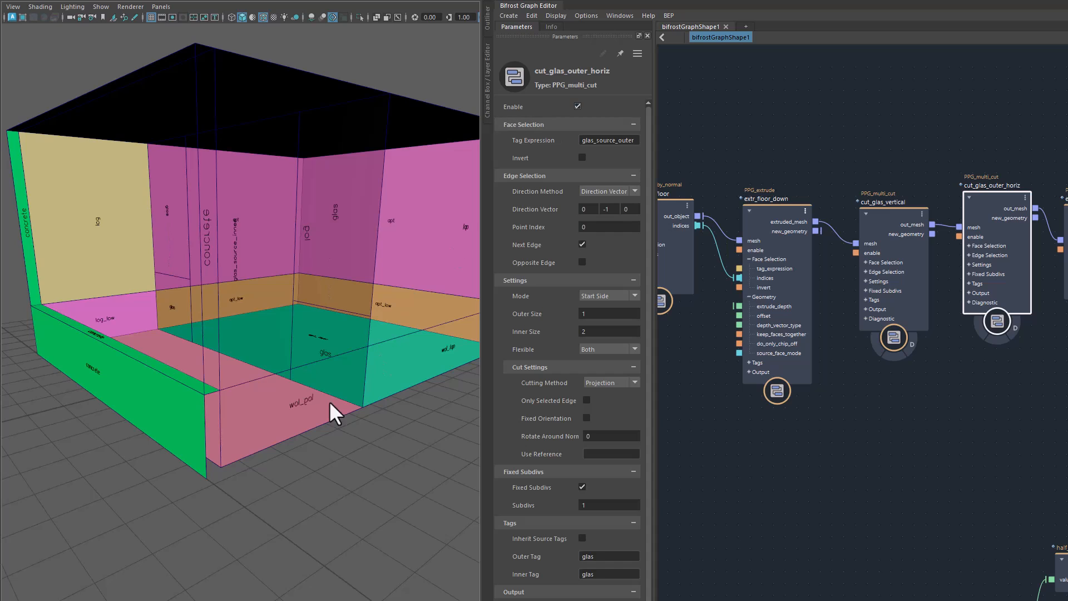
{"action": "left_click_drag", "start_coordinate": [348, 389], "coordinate": [356, 362], "text": "alt"}
{"action": "left_click_drag", "start_coordinate": [302, 289], "coordinate": [378, 360], "text": "alt"}
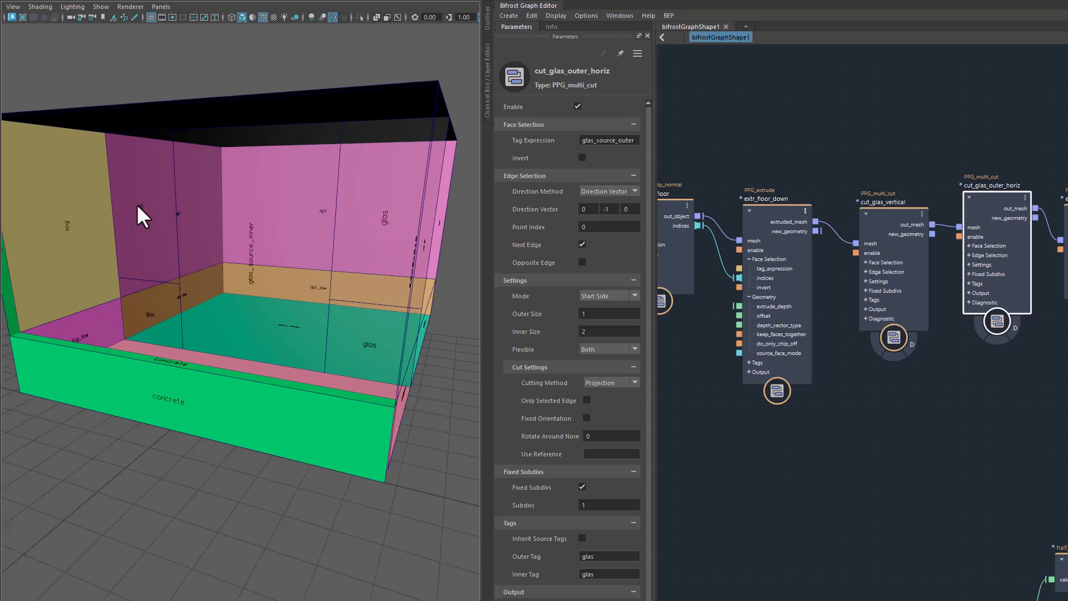
{"action": "left_click_drag", "start_coordinate": [303, 292], "coordinate": [240, 201], "text": "alt"}
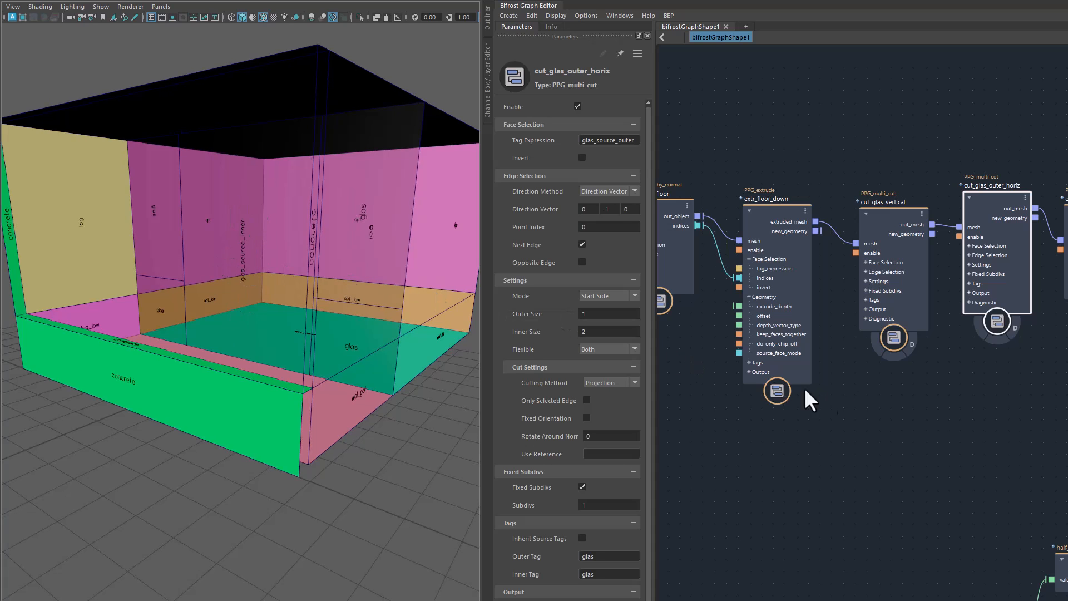
{"action": "middle_click_drag", "start_coordinate": [924, 435], "coordinate": [911, 437], "text": "alt"}
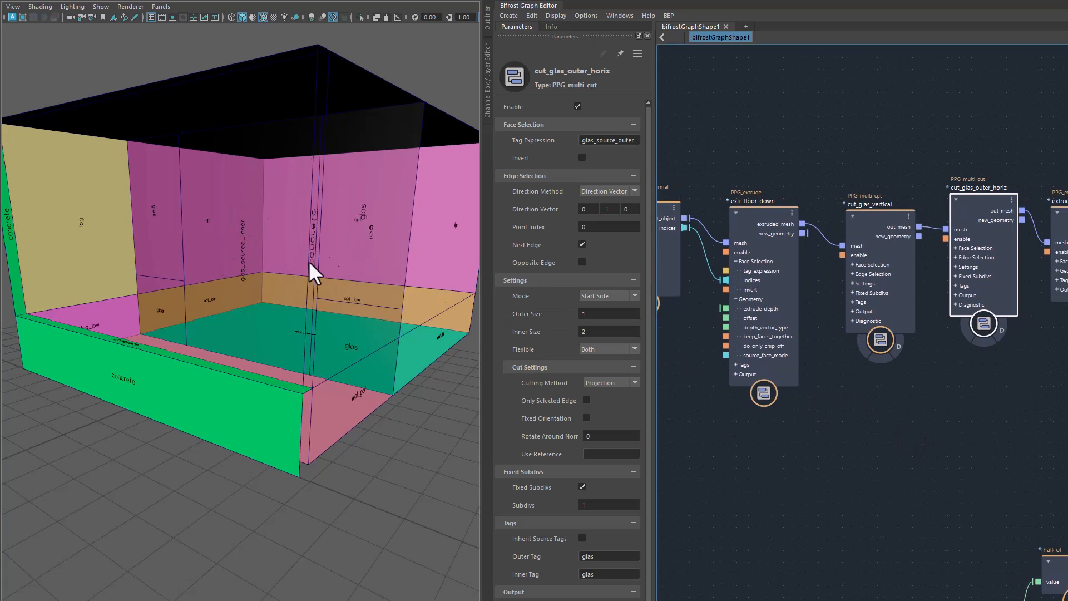
{"action": "left_click_drag", "start_coordinate": [381, 410], "coordinate": [553, 432], "text": "alt"}
Enable extrude_glas on all faces matching glas* to form frames around the glass panes.
{"action": "middle_click_drag", "start_coordinate": [900, 469], "coordinate": [788, 473], "text": "alt"}
{"action": "left_click", "coordinate": [958, 225]}
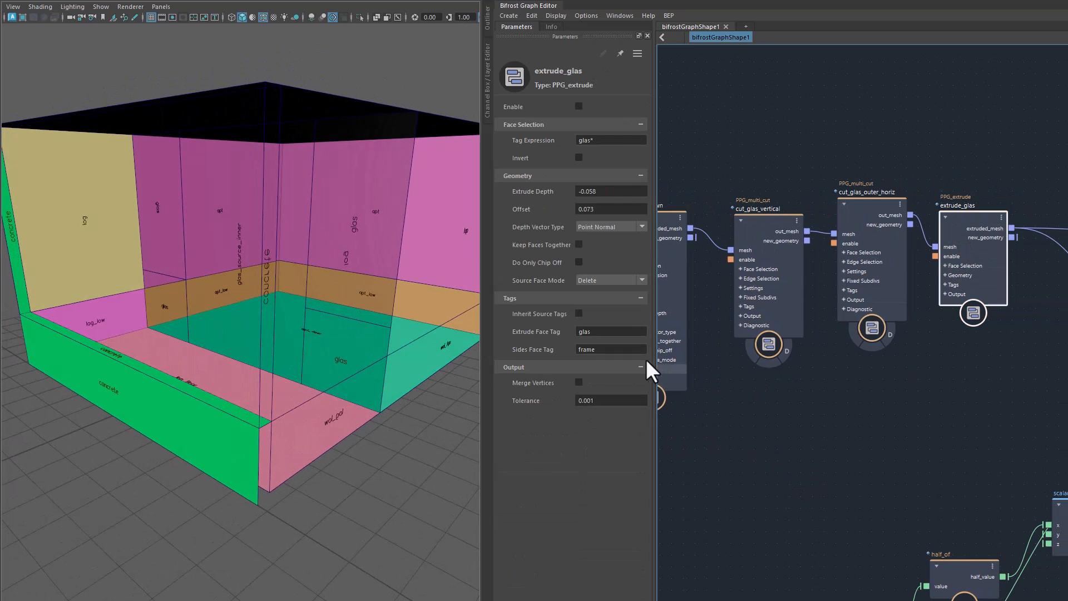
{"action": "left_click", "coordinate": [593, 139]}
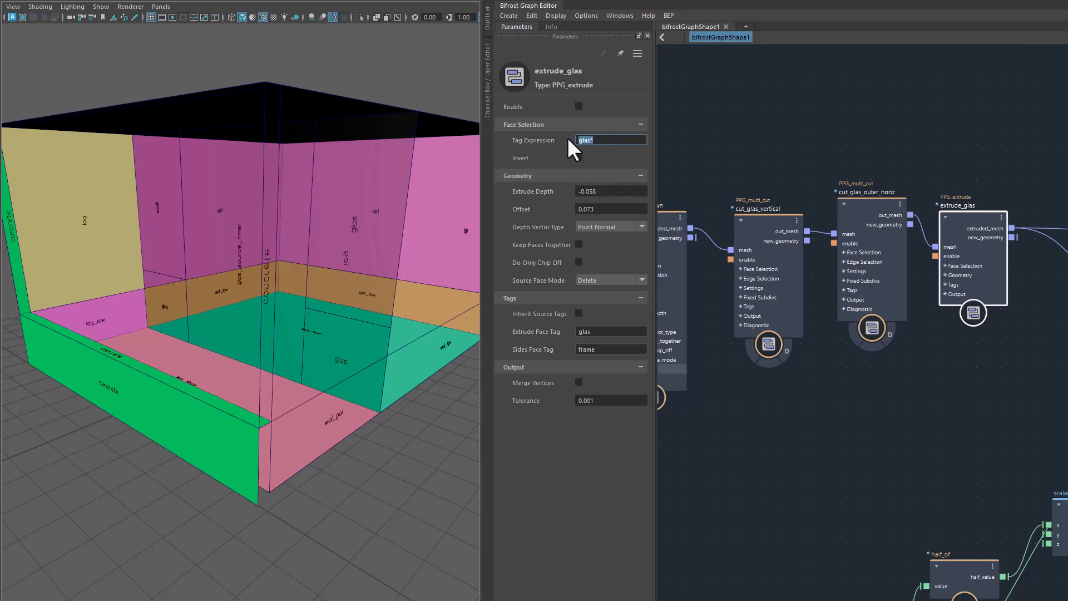
{"action": "left_click_drag", "start_coordinate": [273, 279], "coordinate": [245, 439], "text": "alt"}
{"action": "right_click_drag", "start_coordinate": [245, 440], "coordinate": [316, 386], "text": "alt"}
{"action": "left_click_drag", "start_coordinate": [315, 386], "coordinate": [289, 421], "text": "alt"}
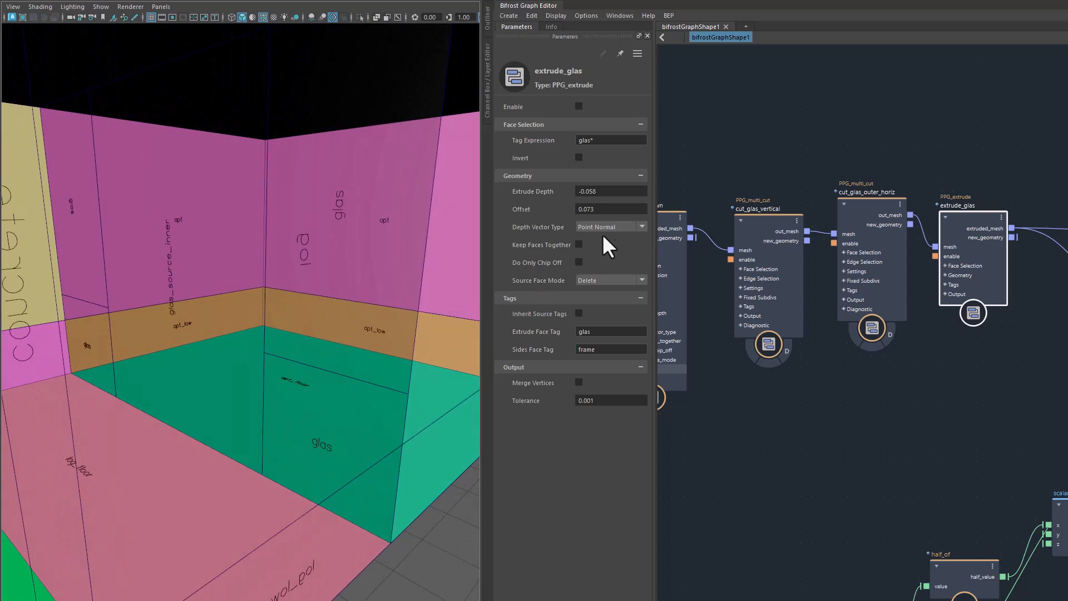
{"action": "left_click", "coordinate": [578, 105]}
Examine the extruded window frames and the loggia's concrete parapet from several angles.
{"action": "left_click_drag", "start_coordinate": [371, 413], "coordinate": [239, 358], "text": "alt"}
{"action": "right_click_drag", "start_coordinate": [239, 358], "coordinate": [306, 399], "text": "alt"}
{"action": "left_click_drag", "start_coordinate": [245, 379], "coordinate": [318, 403], "text": "alt"}
{"action": "right_click_drag", "start_coordinate": [318, 403], "coordinate": [286, 415], "text": "alt"}
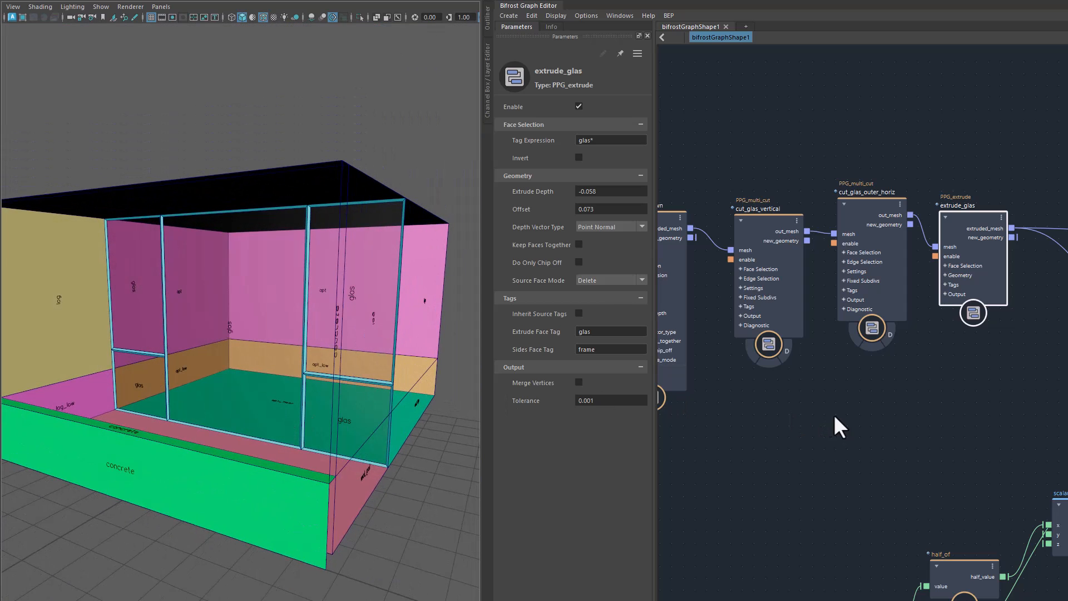
{"action": "left_click_drag", "start_coordinate": [262, 477], "coordinate": [119, 387], "text": "alt"}
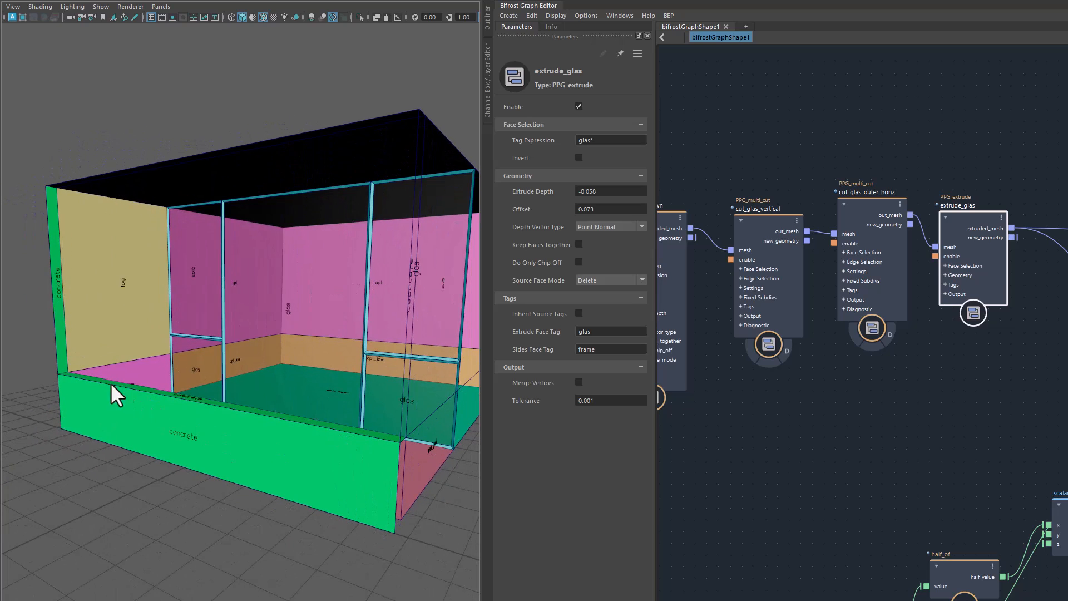
{"action": "left_click_drag", "start_coordinate": [201, 404], "coordinate": [272, 473], "text": "alt"}
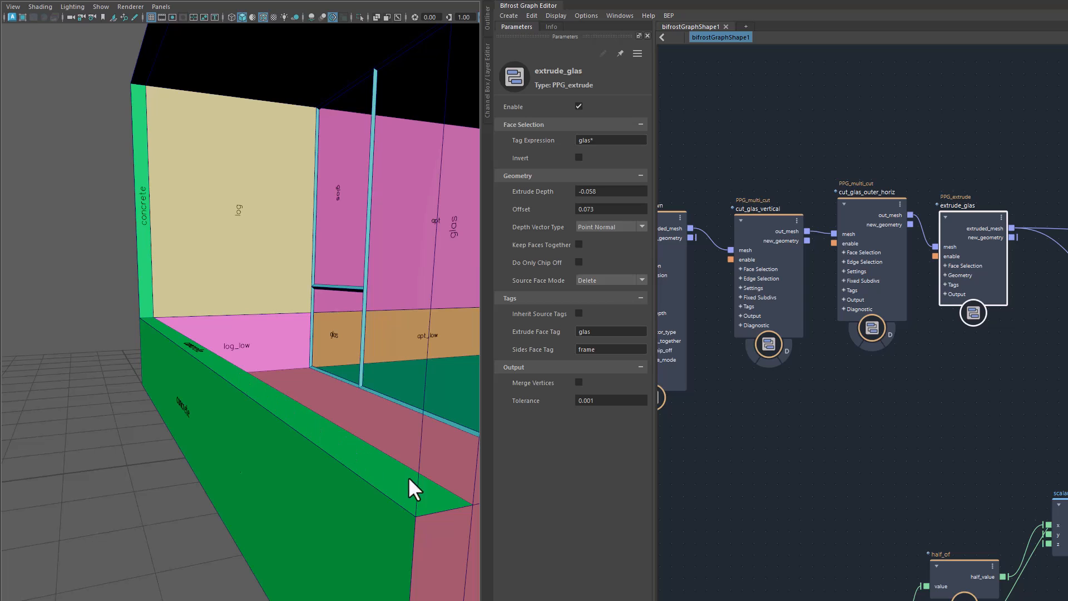
Trace how glas_rail_height feeds the width and, through half_of and scalar_to_vector3, the position of create_mesh_plane.
{"action": "middle_click_drag", "start_coordinate": [911, 489], "coordinate": [846, 347]}
{"action": "left_click_drag", "start_coordinate": [791, 514], "coordinate": [780, 462]}
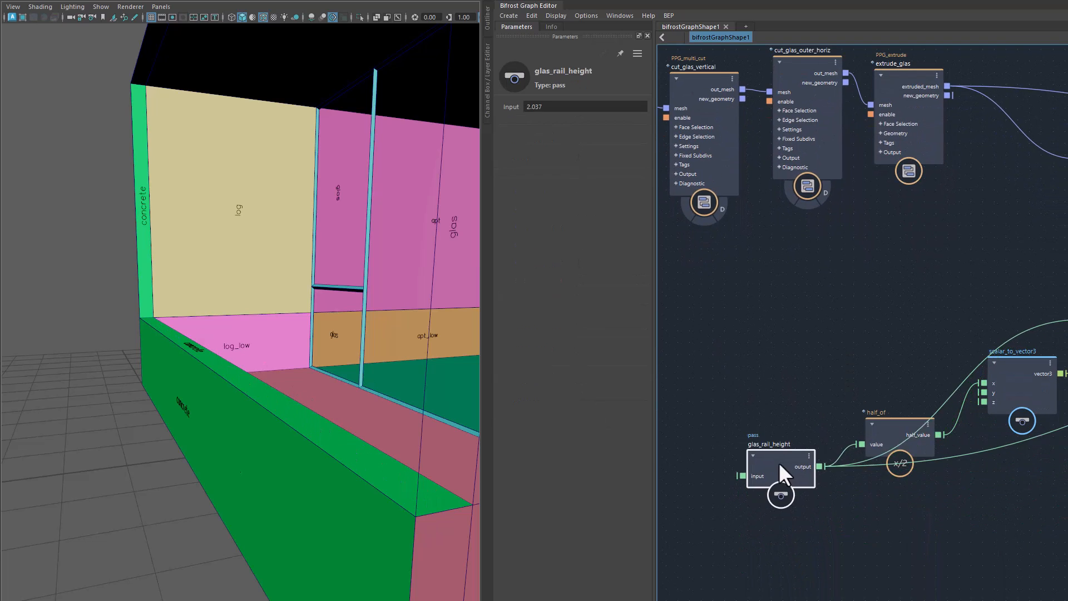
{"action": "middle_click_drag", "start_coordinate": [870, 308], "coordinate": [703, 267]}
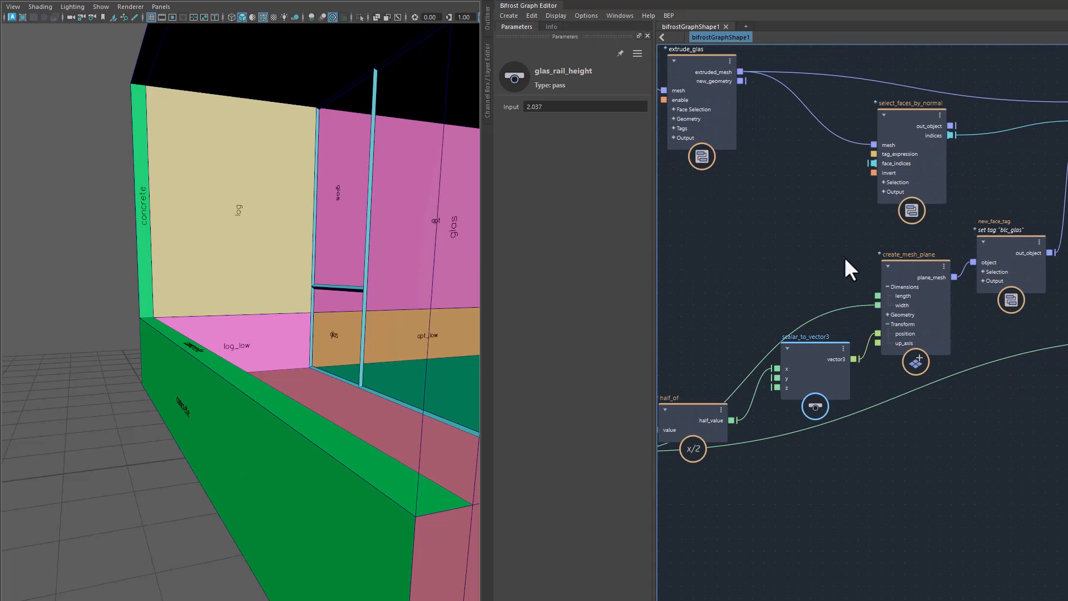
{"action": "left_click", "coordinate": [916, 265]}
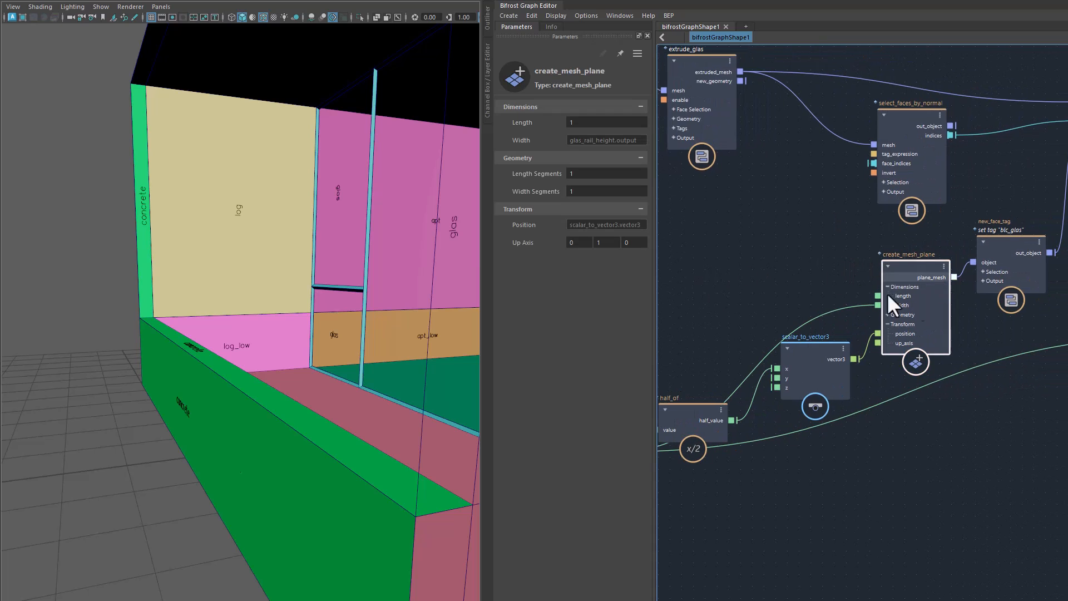
{"action": "middle_click_drag", "start_coordinate": [825, 279], "coordinate": [932, 228]}
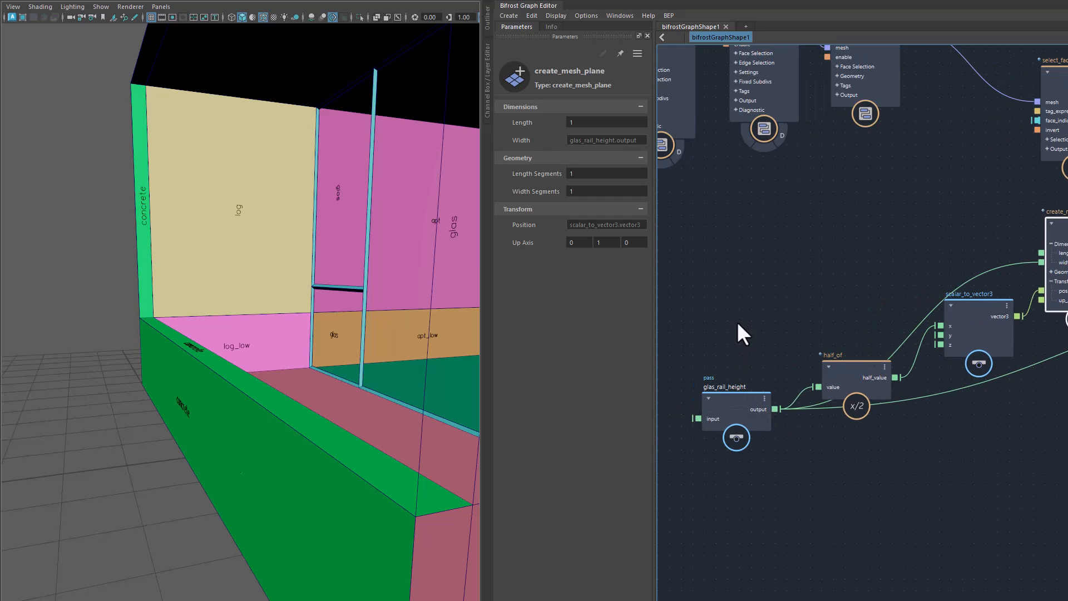
{"action": "left_click_drag", "start_coordinate": [730, 339], "coordinate": [737, 433]}
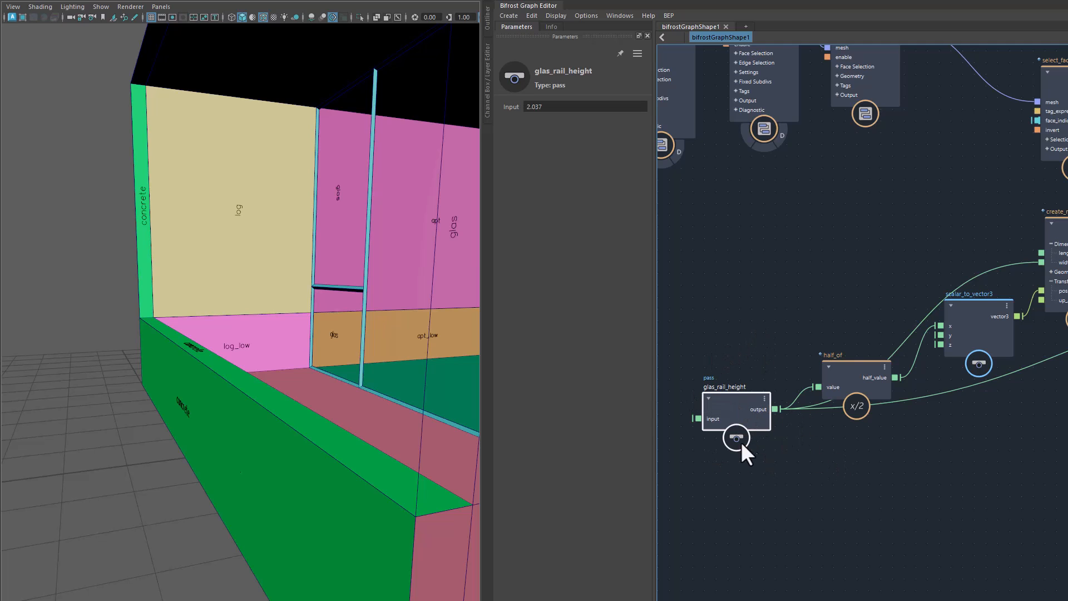
{"action": "middle_click_drag", "start_coordinate": [962, 474], "coordinate": [876, 484]}
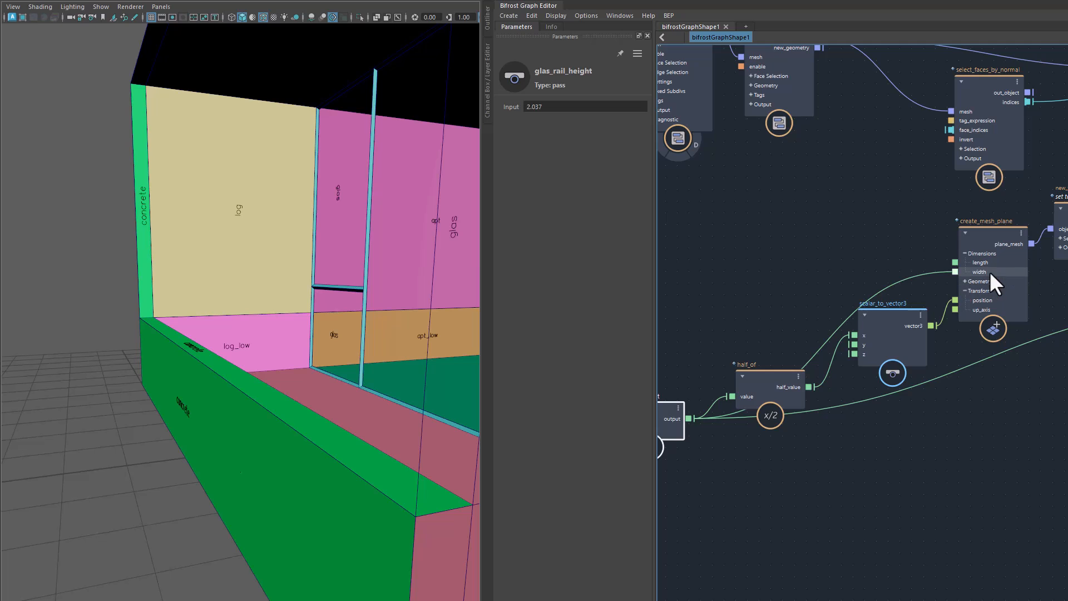
{"action": "middle_click_drag", "start_coordinate": [1012, 425], "coordinate": [847, 472]}
{"action": "middle_click_drag", "start_coordinate": [863, 436], "coordinate": [808, 538]}
Enable place_glas to instance the blc_glas plane on the upward-facing concrete faces supplied by select_faces_by_normal.
{"action": "left_click", "coordinate": [748, 232]}
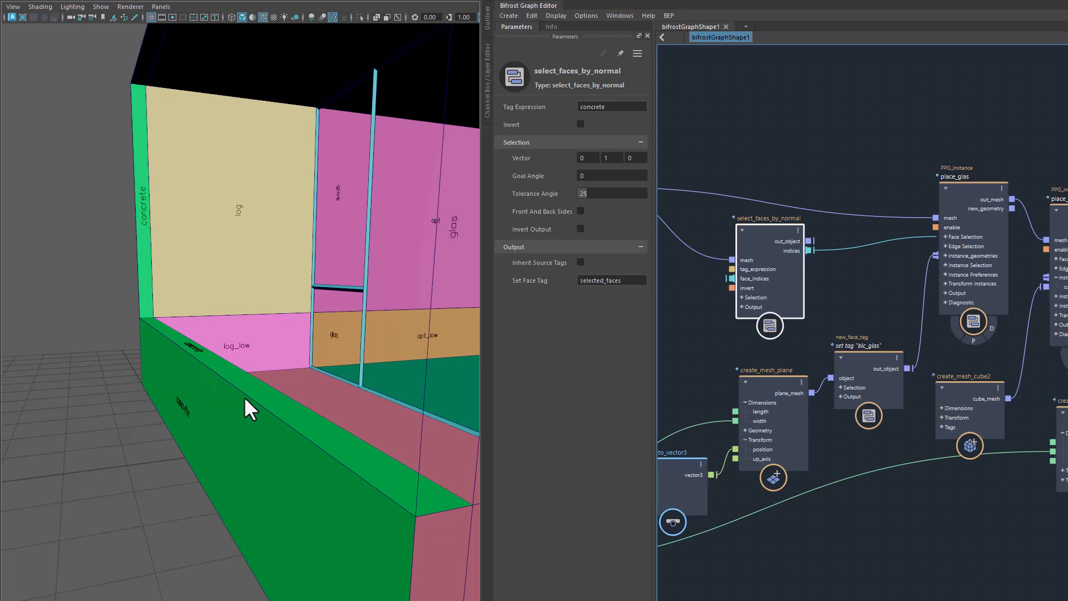
{"action": "left_click", "coordinate": [274, 421]}
{"action": "left_click", "coordinate": [126, 398]}
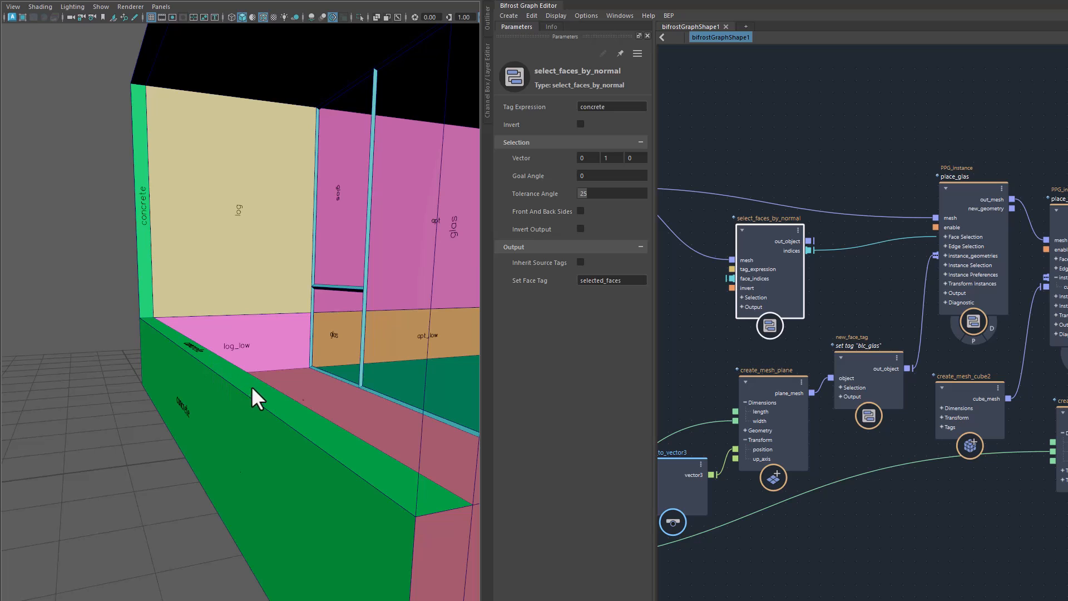
{"action": "left_click", "coordinate": [966, 188]}
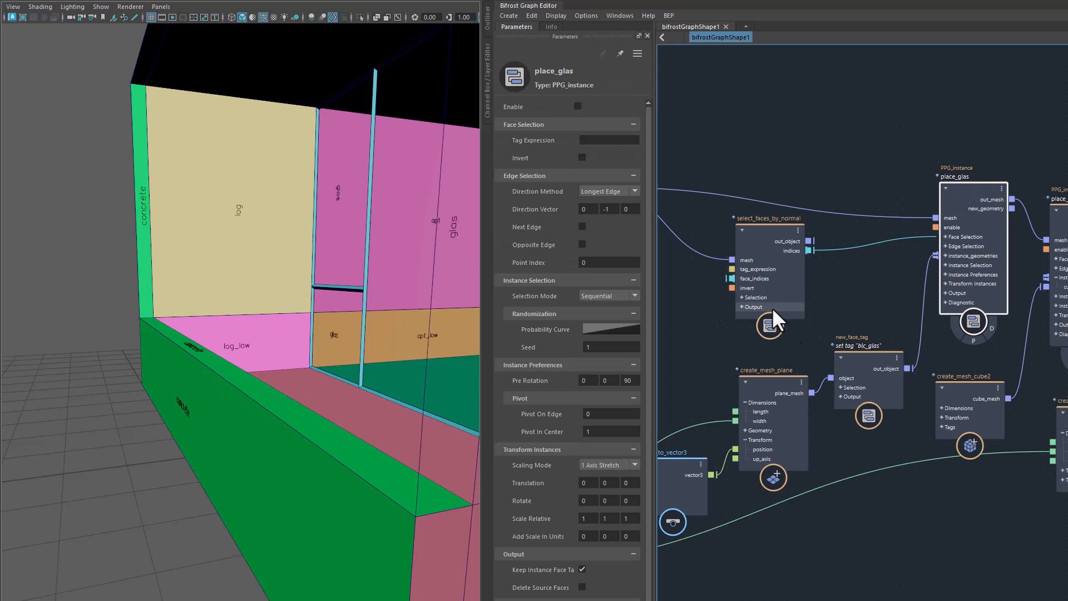
{"action": "left_click", "coordinate": [577, 107]}
{"action": "left_click_drag", "start_coordinate": [333, 355], "coordinate": [334, 381], "text": "alt"}
Lower the balcony glass by setting the glas_rail_height input to 1.862.
{"action": "middle_click_drag", "start_coordinate": [852, 503], "coordinate": [1049, 470], "text": "alt"}
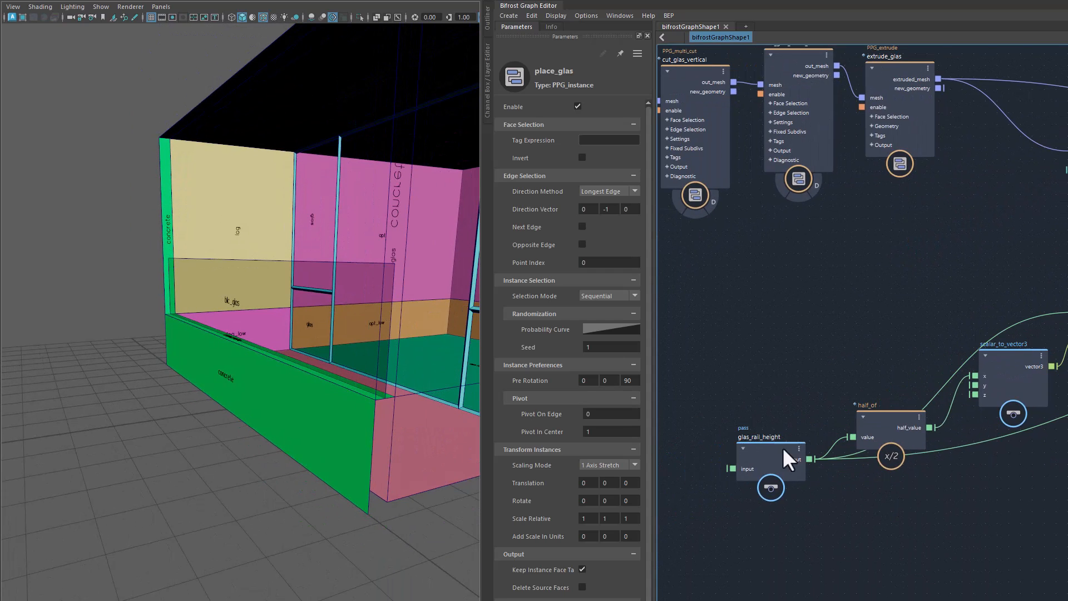
{"action": "left_click", "coordinate": [769, 479]}
{"action": "mouse_move", "coordinate": [510, 107]}
{"action": "left_mouse_down"}
{"action": "mouse_move", "coordinate": [469, 106]}
{"action": "mouse_move", "coordinate": [518, 109]}
{"action": "mouse_move", "coordinate": [495, 115]}
{"action": "left_mouse_up"}
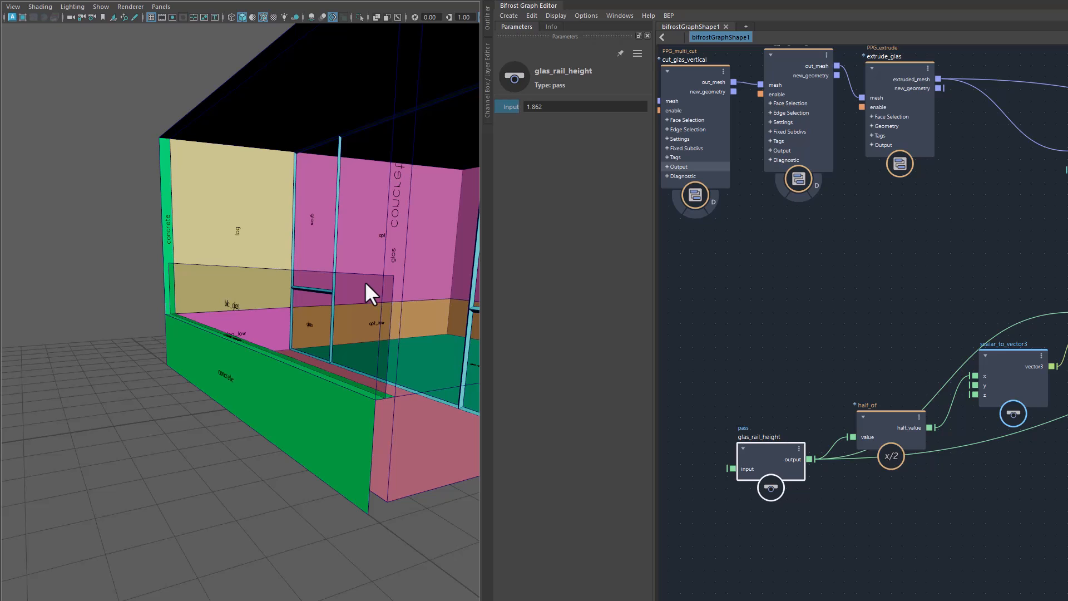
Review the half_of node, the nodes leading to place_glas, and the placed glass panel from another angle.
{"action": "mouse_move", "coordinate": [892, 427]}
{"action": "left_mouse_down"}
{"action": "mouse_move", "coordinate": [891, 411]}
{"action": "mouse_move", "coordinate": [893, 423]}
{"action": "left_mouse_up"}
{"action": "middle_click_drag", "start_coordinate": [968, 501], "coordinate": [852, 505]}
{"action": "middle_click_drag", "start_coordinate": [1062, 448], "coordinate": [907, 470]}
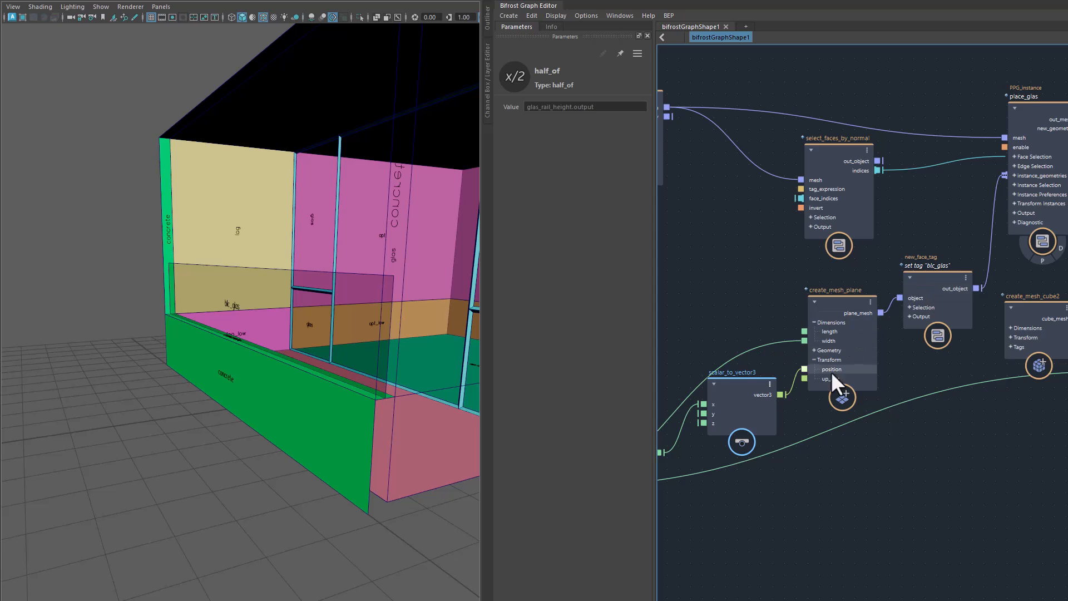
{"action": "middle_click_drag", "start_coordinate": [980, 436], "coordinate": [832, 466]}
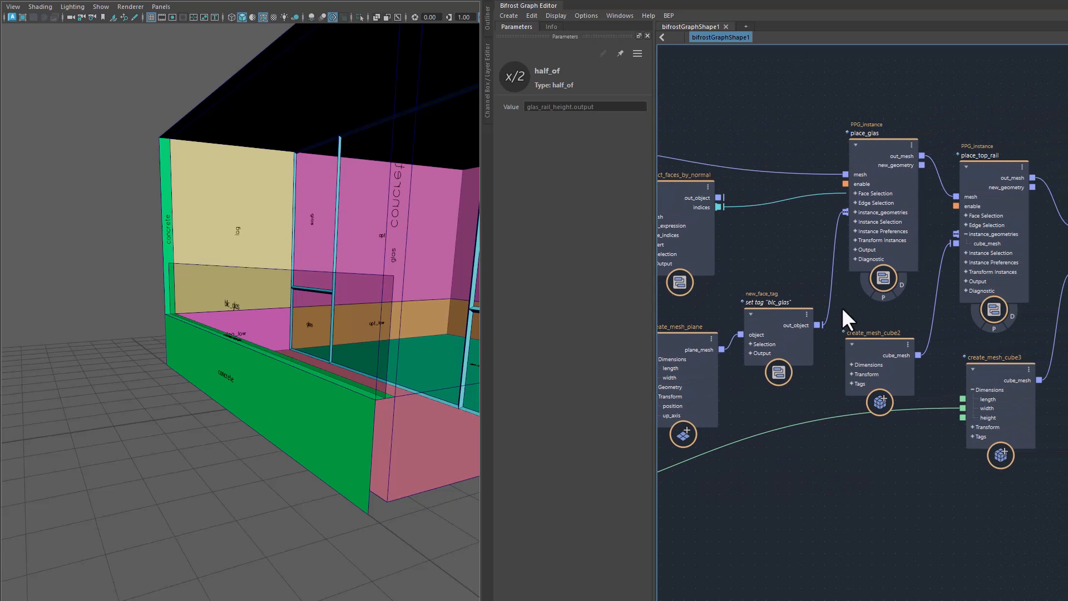
{"action": "middle_click_drag", "start_coordinate": [841, 330], "coordinate": [775, 338]}
{"action": "left_click", "coordinate": [806, 153]}
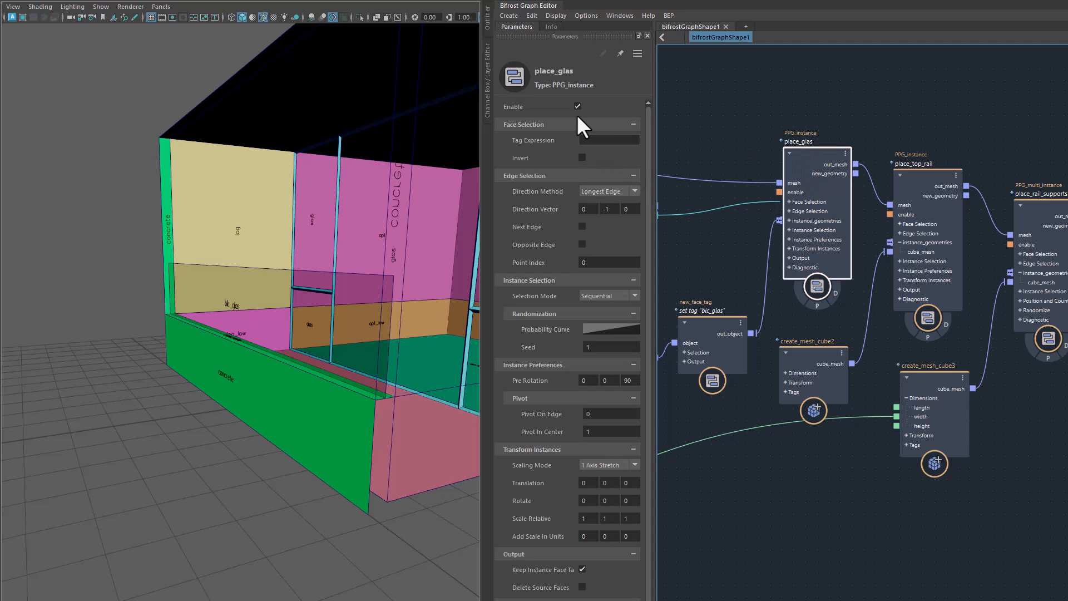
{"action": "left_click_drag", "start_coordinate": [322, 319], "coordinate": [333, 389], "text": "alt"}
Enable place_top_rail to instance create_mesh_cube2 as a handrail along the upper edge of the blc_glas faces, and review its scaling and pivot options.
{"action": "left_click", "coordinate": [919, 174]}
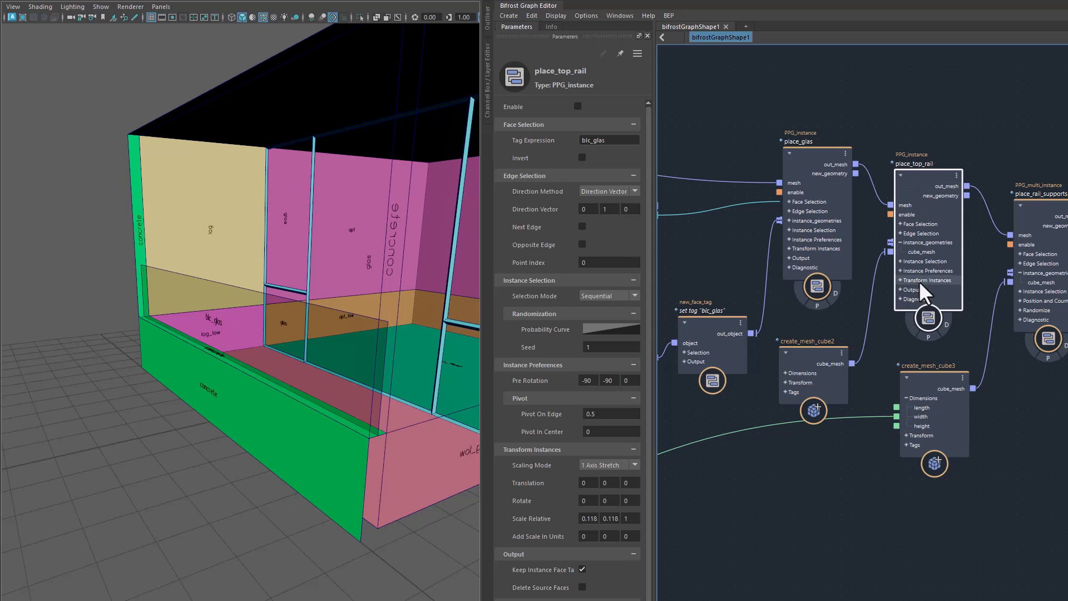
{"action": "mouse_move", "coordinate": [810, 357]}
{"action": "left_mouse_down"}
{"action": "mouse_move", "coordinate": [809, 342]}
{"action": "mouse_move", "coordinate": [817, 352]}
{"action": "left_mouse_up"}
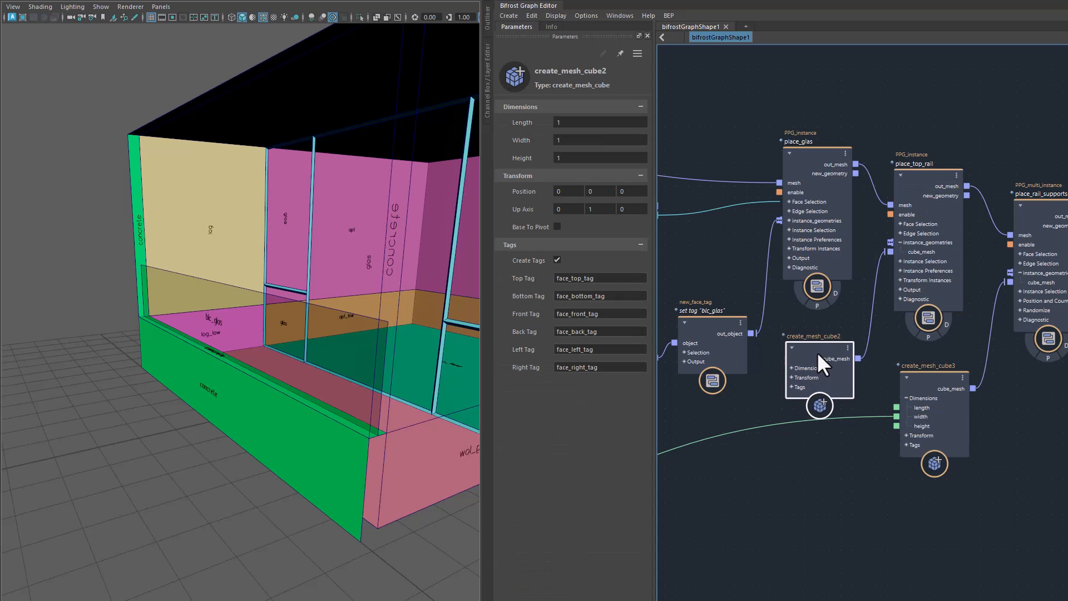
{"action": "left_click", "coordinate": [934, 171]}
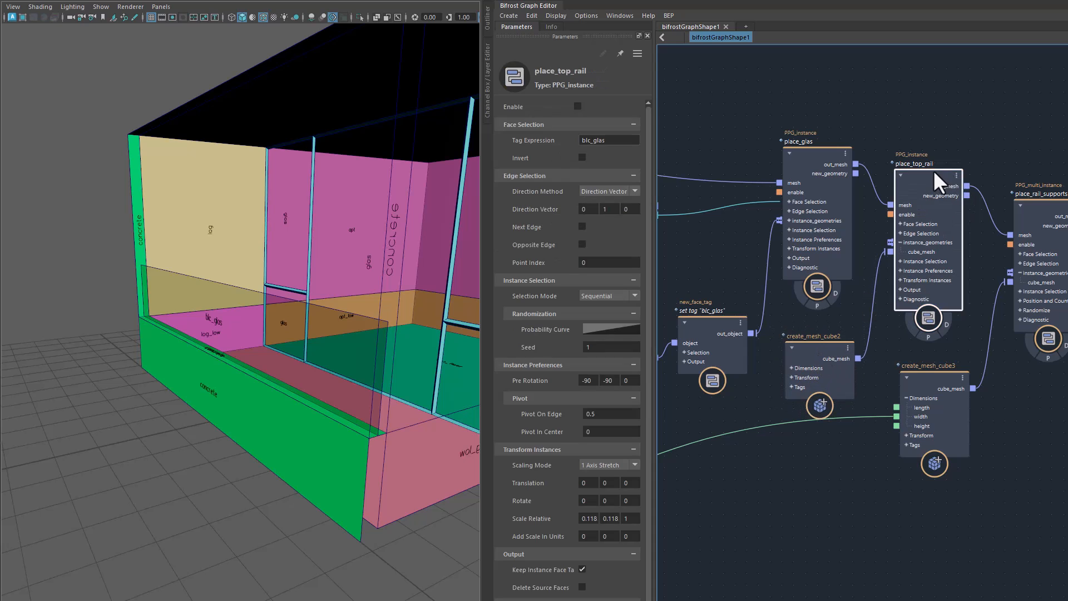
{"action": "left_click", "coordinate": [577, 105]}
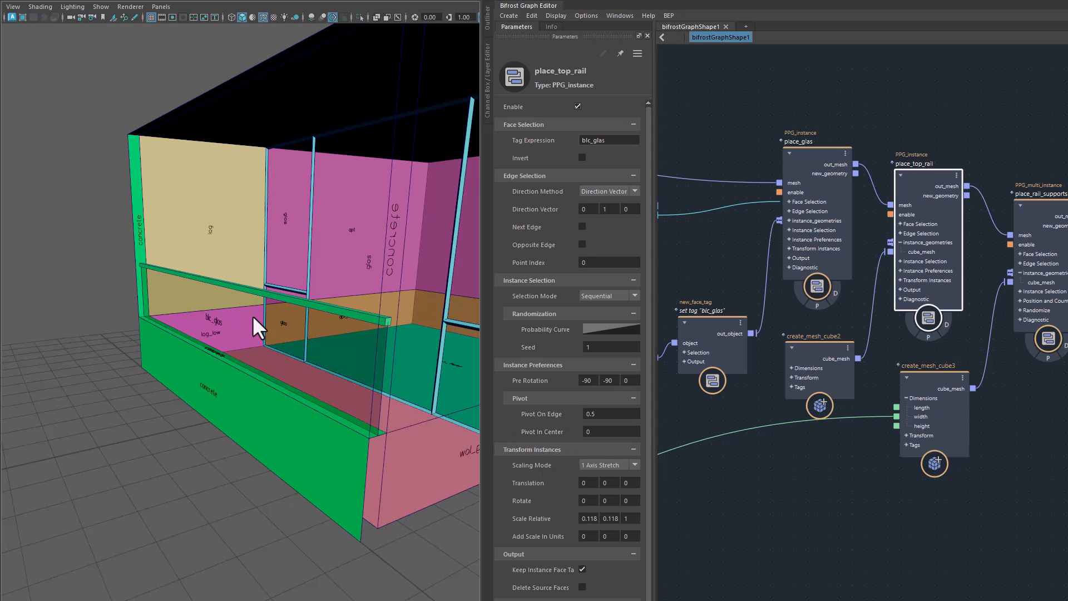
{"action": "left_click", "coordinate": [592, 463]}
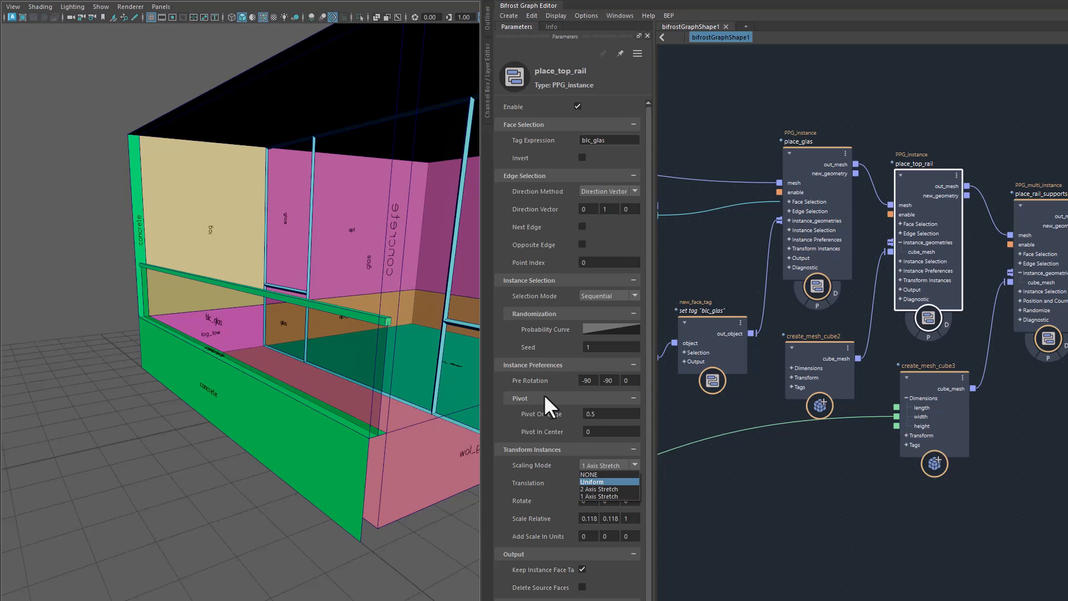
{"action": "left_click", "coordinate": [539, 416]}
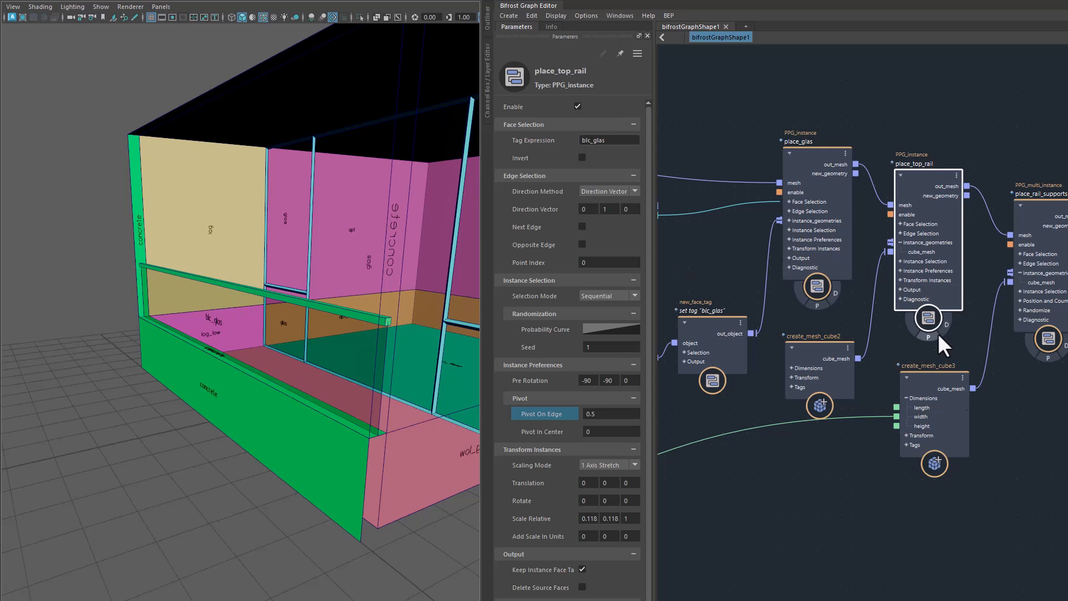
Enable the place_rail_supports multi-instance node to distribute vertical rail supports along the blc_glas panel.
{"action": "middle_click_drag", "start_coordinate": [993, 496], "coordinate": [914, 494], "text": "alt"}
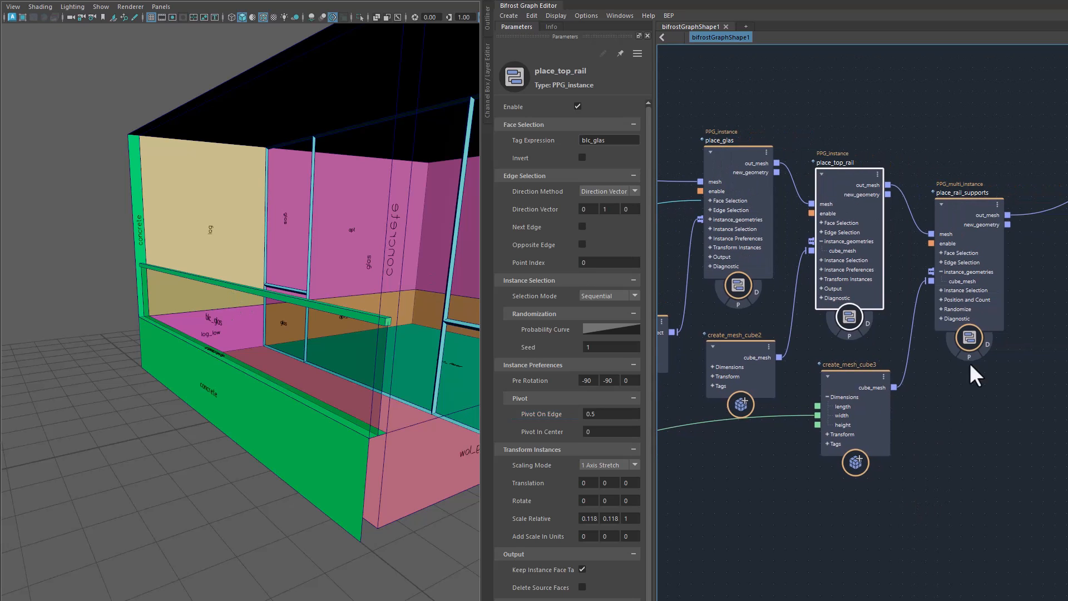
{"action": "left_click", "coordinate": [964, 210]}
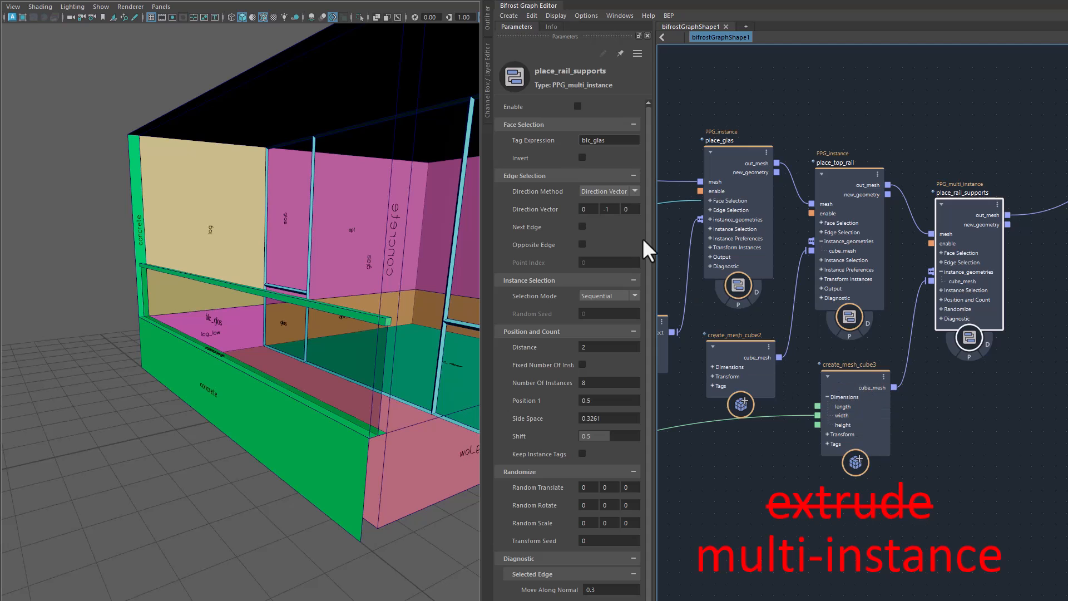
{"action": "left_click", "coordinate": [578, 105]}
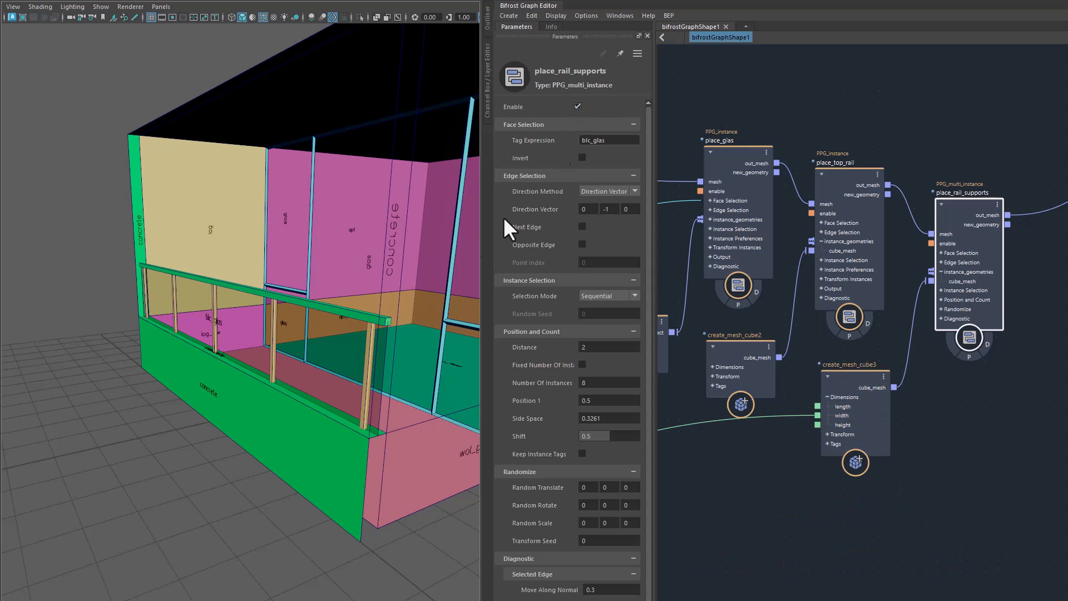
{"action": "mouse_move", "coordinate": [327, 372]}
{"action": "left_mouse_down", "text": "alt"}
{"action": "mouse_move", "coordinate": [359, 366]}
{"action": "mouse_move", "coordinate": [318, 372]}
{"action": "mouse_move", "coordinate": [329, 375]}
{"action": "left_mouse_up", "text": "alt"}
Set the glas_rail_height input to 1.644 and check the lowered glass, handrail and supports on the whole module.
{"action": "middle_click_drag", "start_coordinate": [773, 475], "coordinate": [1027, 439], "text": "alt"}
{"action": "middle_click_drag", "start_coordinate": [800, 515], "coordinate": [1040, 471], "text": "alt"}
{"action": "mouse_move", "coordinate": [847, 518]}
{"action": "middle_mouse_down", "text": "alt"}
{"action": "mouse_move", "coordinate": [984, 493]}
{"action": "mouse_move", "coordinate": [840, 513]}
{"action": "middle_mouse_up", "text": "alt"}
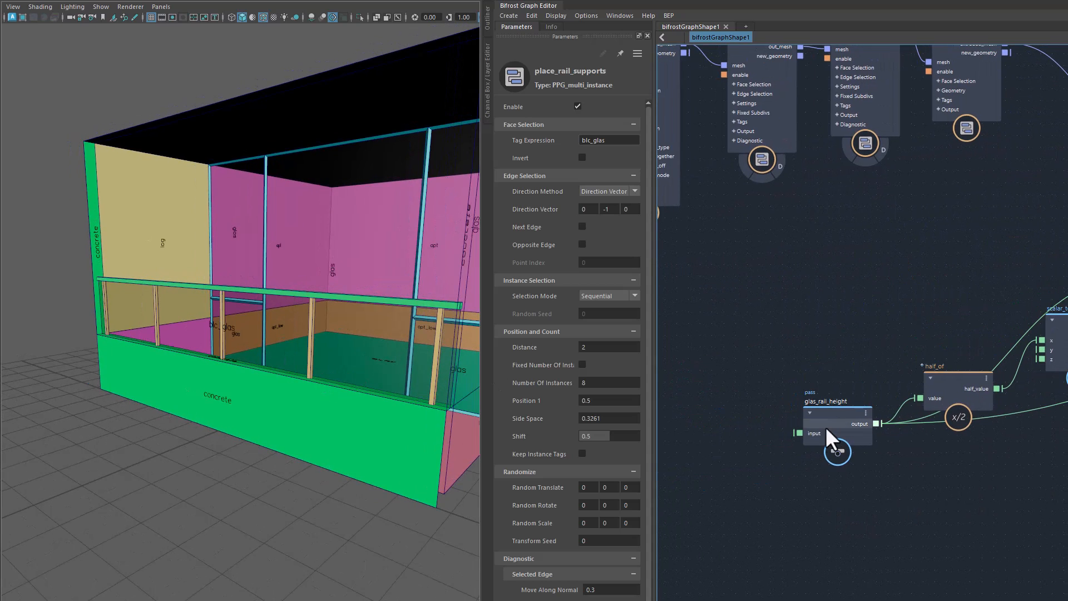
{"action": "left_click", "coordinate": [824, 424]}
{"action": "left_click_drag", "start_coordinate": [506, 105], "coordinate": [491, 123]}
{"action": "right_click_drag", "start_coordinate": [333, 370], "coordinate": [284, 382], "text": "alt"}
{"action": "left_click_drag", "start_coordinate": [367, 385], "coordinate": [337, 379], "text": "alt"}
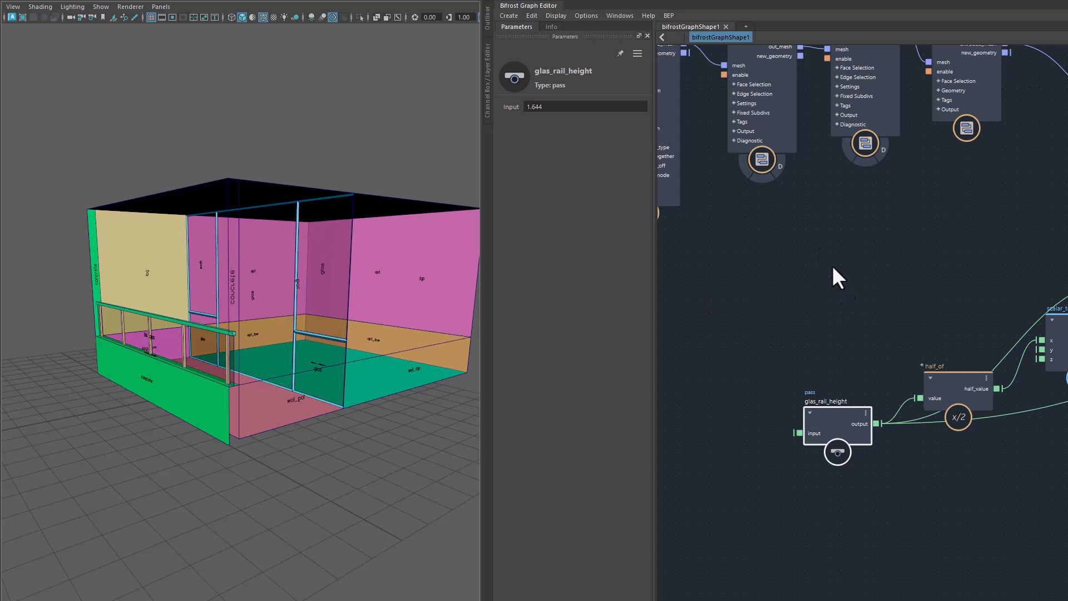
Review the graph back to extend_glas_vertically and extr_appartement, and examine the finished apartment and loggia module from several angles.
{"action": "middle_click_drag", "start_coordinate": [810, 236], "coordinate": [925, 369], "text": "alt"}
{"action": "middle_click_drag", "start_coordinate": [863, 353], "coordinate": [955, 396], "text": "alt"}
{"action": "middle_click_drag", "start_coordinate": [723, 425], "coordinate": [916, 441], "text": "alt"}
{"action": "middle_click_drag", "start_coordinate": [809, 433], "coordinate": [956, 434], "text": "alt"}
{"action": "middle_click_drag", "start_coordinate": [853, 462], "coordinate": [873, 453], "text": "alt"}
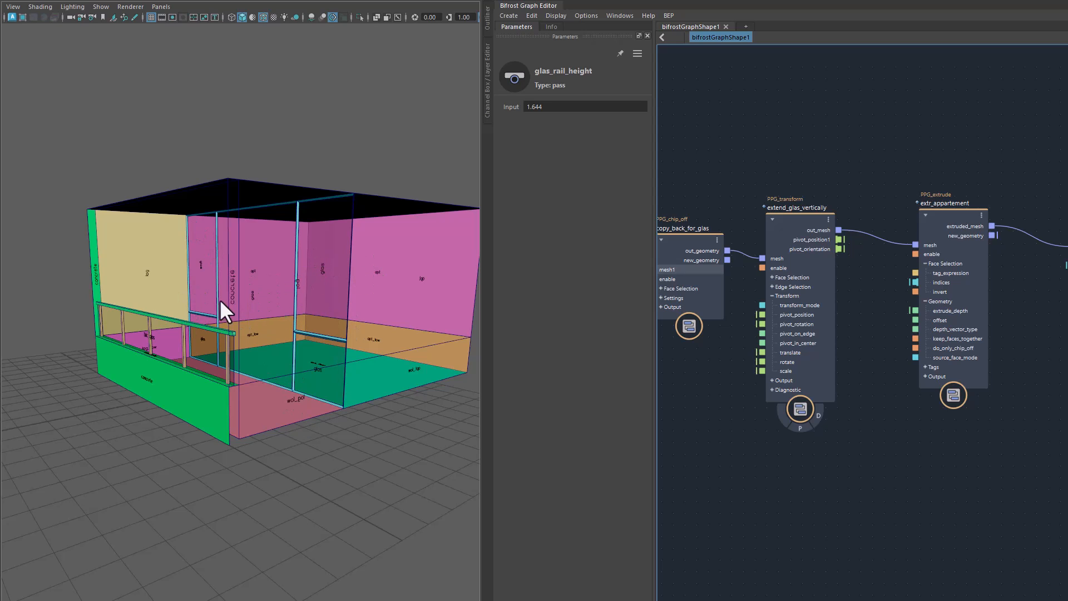
{"action": "left_click_drag", "start_coordinate": [322, 435], "coordinate": [254, 428], "text": "alt"}
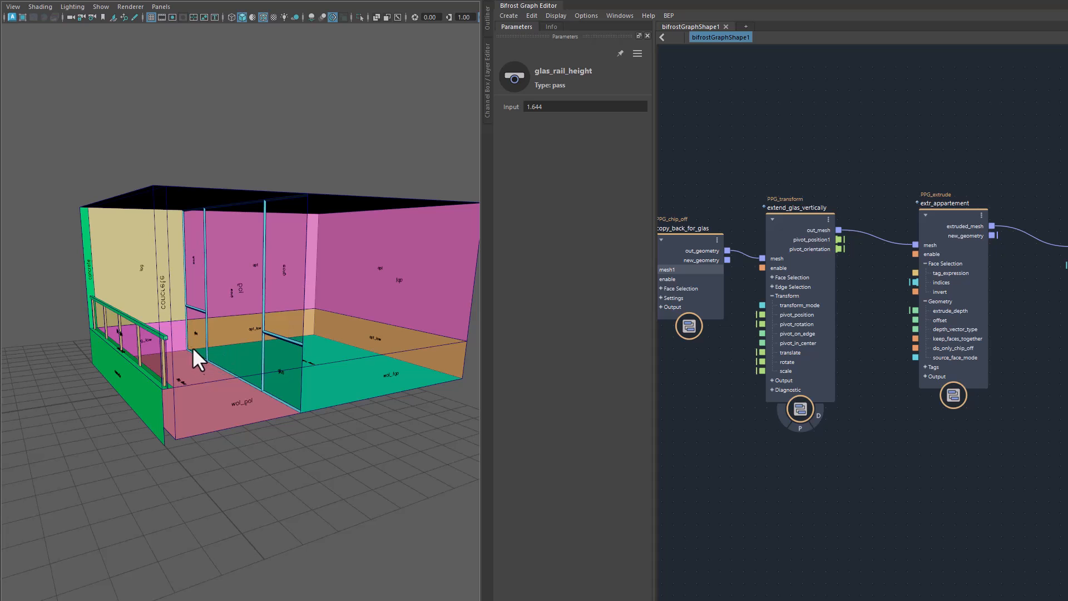
{"action": "left_click_drag", "start_coordinate": [309, 448], "coordinate": [329, 428], "text": "alt"}
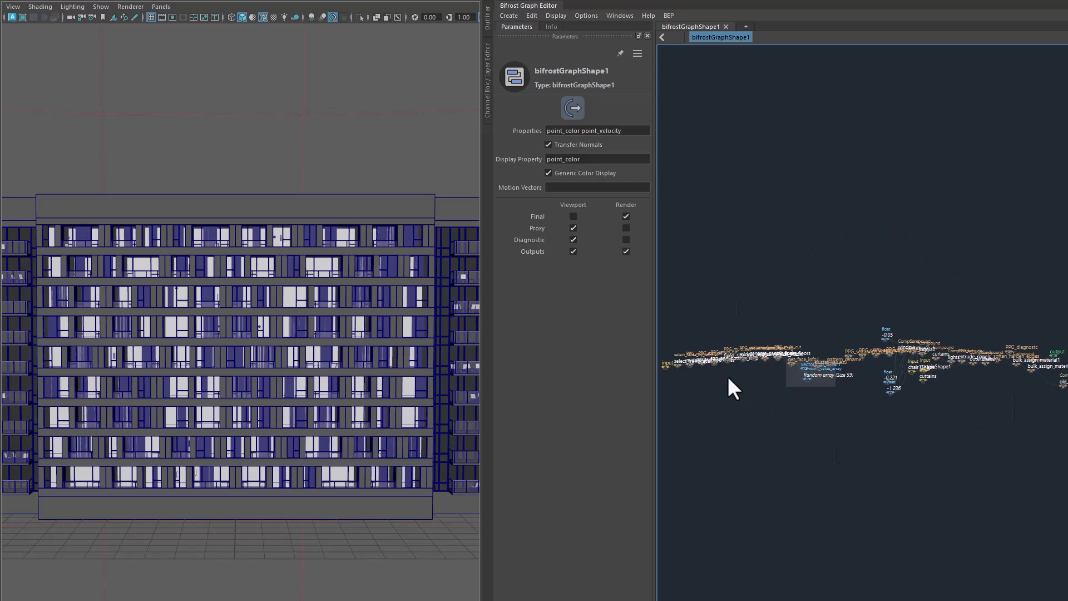
Give the viewport the full screen and examine the complete building's loggias, windows, curtains and balconies up close and from afar.
{"action": "double_click", "coordinate": [502, 7]}
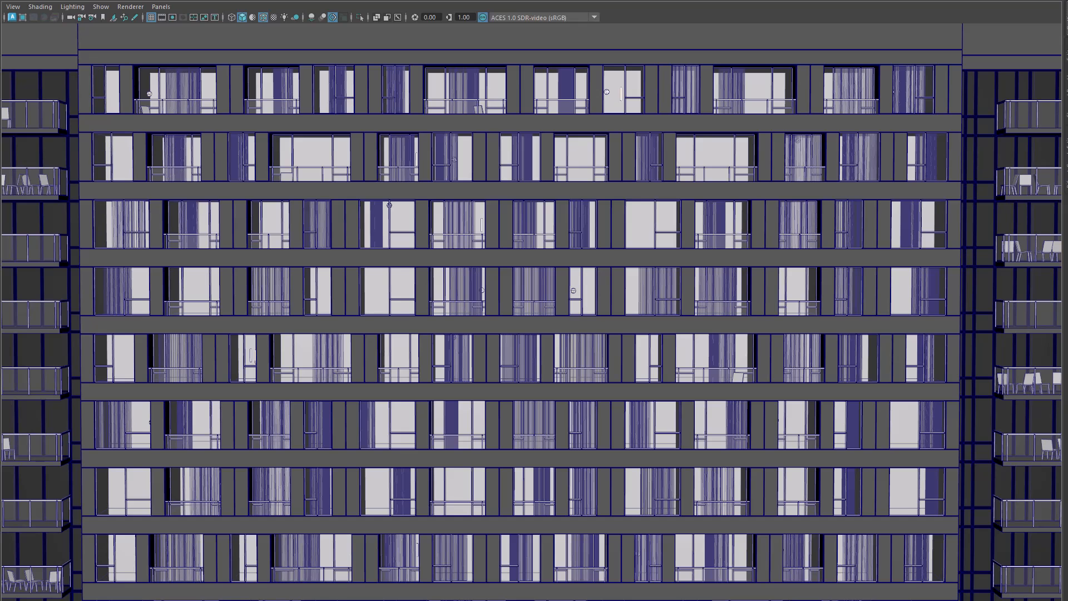
{"action": "left_click_drag", "start_coordinate": [534, 312], "coordinate": [490, 289], "text": "alt"}
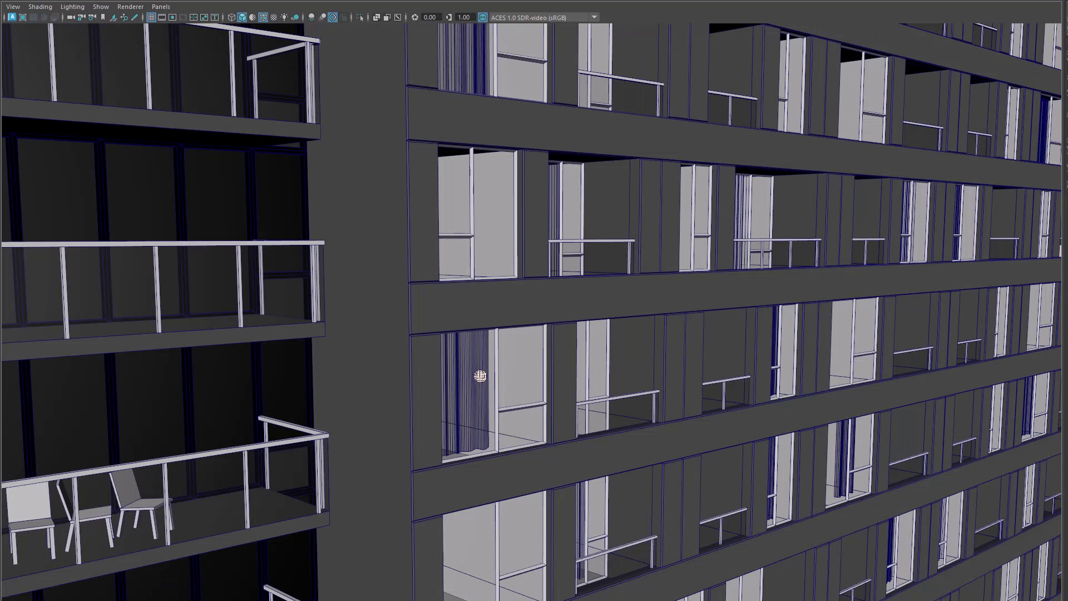
{"action": "middle_click_drag", "start_coordinate": [574, 481], "coordinate": [650, 496], "text": "alt"}
{"action": "left_click_drag", "start_coordinate": [781, 508], "coordinate": [749, 513], "text": "alt"}
{"action": "right_click_drag", "start_coordinate": [525, 488], "coordinate": [667, 413], "text": "alt"}
{"action": "left_click_drag", "start_coordinate": [666, 411], "coordinate": [669, 412], "text": "alt"}
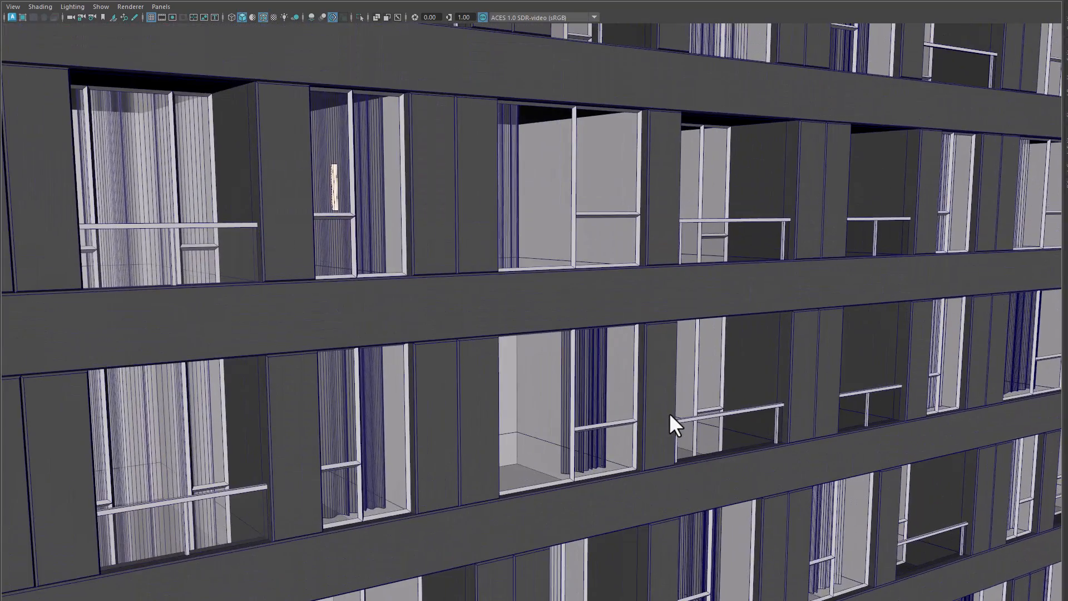
{"action": "left_click_drag", "start_coordinate": [830, 447], "coordinate": [703, 448], "text": "alt"}
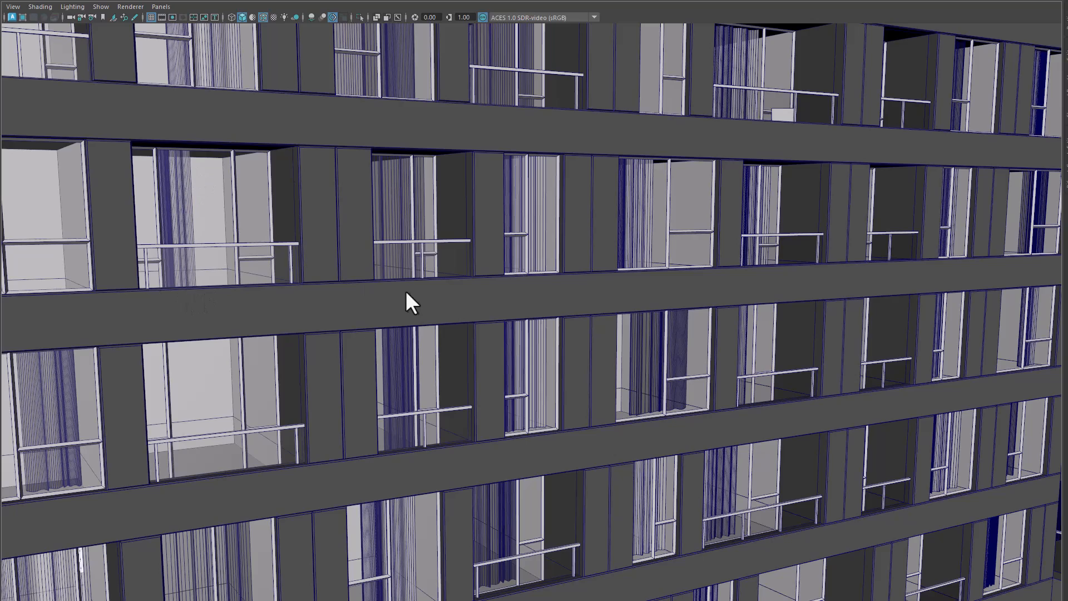
{"action": "right_click_drag", "start_coordinate": [767, 449], "coordinate": [562, 422], "text": "alt"}
{"action": "middle_click_drag", "start_coordinate": [562, 421], "coordinate": [628, 453], "text": "alt"}
{"action": "right_click_drag", "start_coordinate": [724, 459], "coordinate": [645, 452], "text": "alt"}
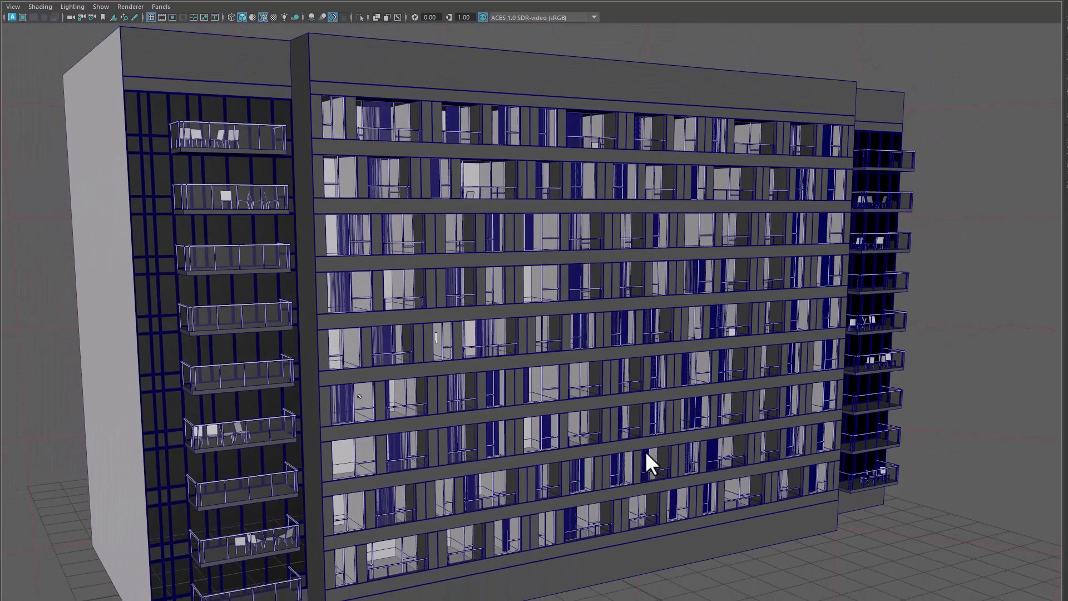